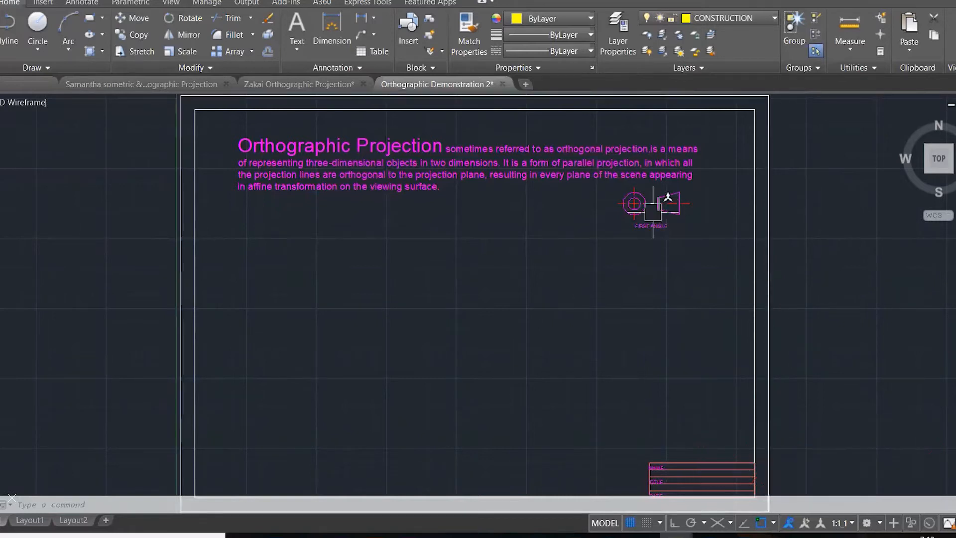
Step: Switch to the Photos image of the stepped block's orthographic views and place its window side by side with the AutoCAD drawing
mouse_move(741, 532)
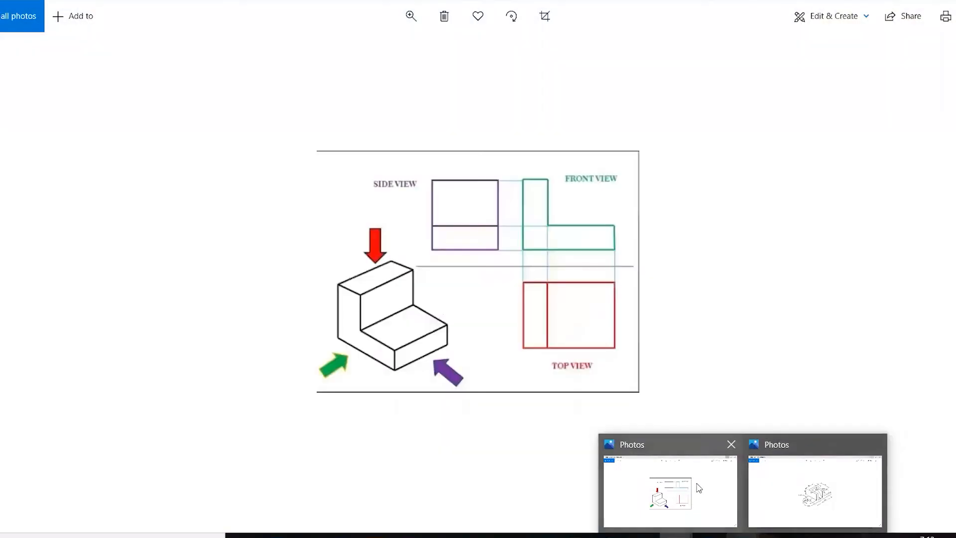
left_click(699, 487)
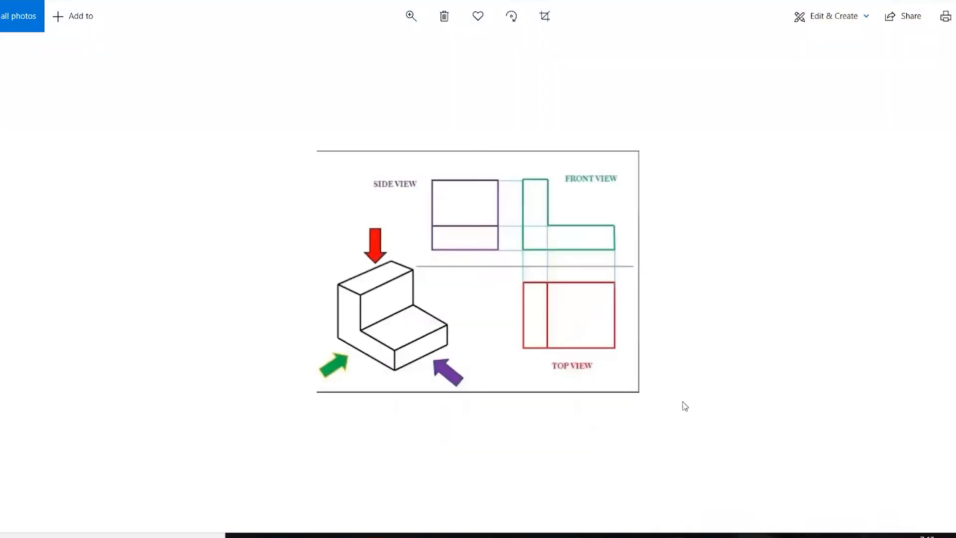
double_click(176, 6)
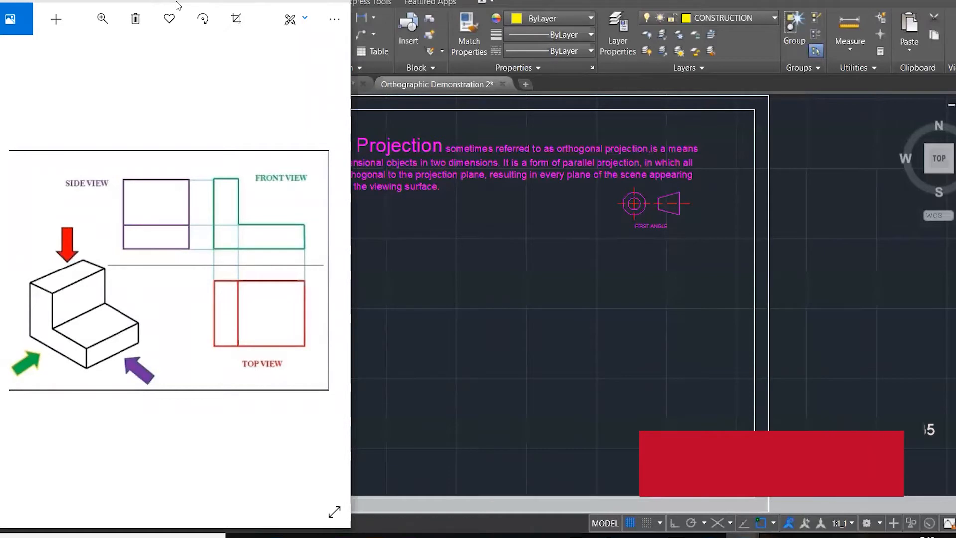
left_click_drag(177, 6, 793, 6)
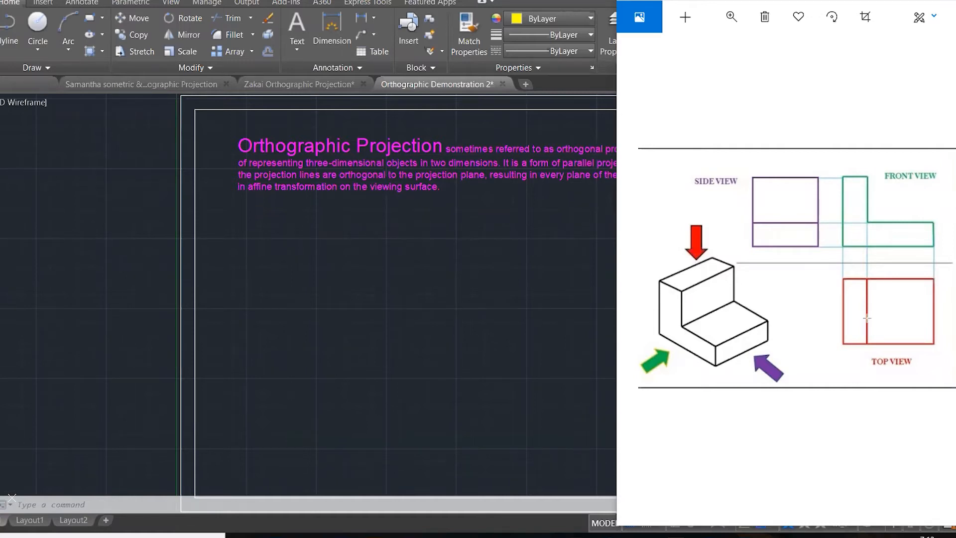
Step: Mark with temporary coloured arrows which face of the isometric block corresponds to the top, front and side views
left_click_drag(702, 258, 779, 295)
left_click_drag(848, 323, 866, 327)
left_click_drag(704, 250, 859, 322)
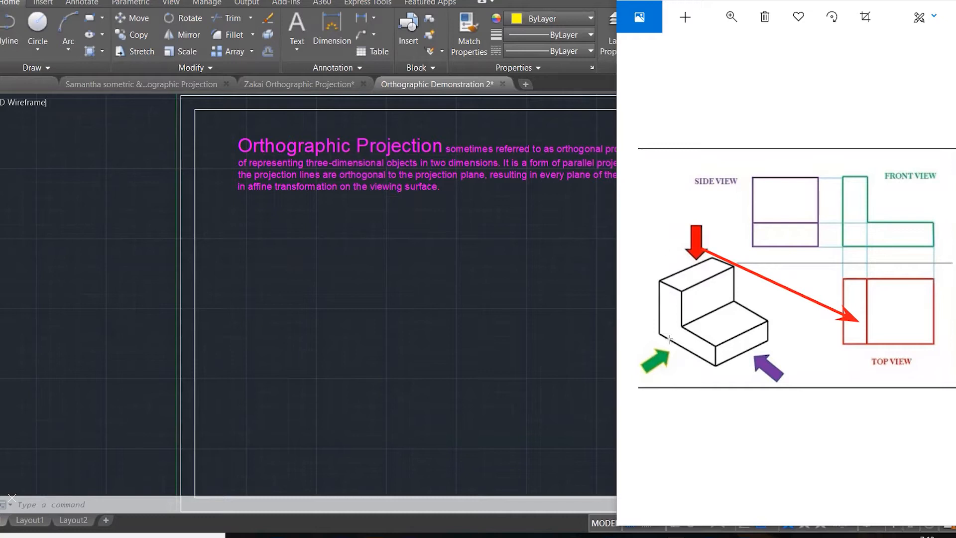
mouse_move(668, 331)
left_mouse_down()
mouse_move(765, 252)
mouse_move(844, 227)
mouse_move(858, 232)
left_mouse_up()
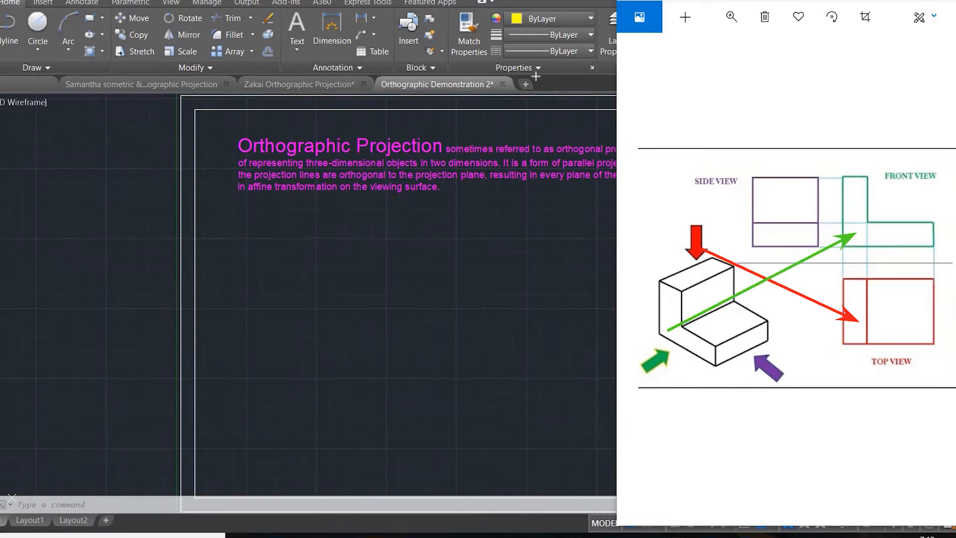
key("Escape")
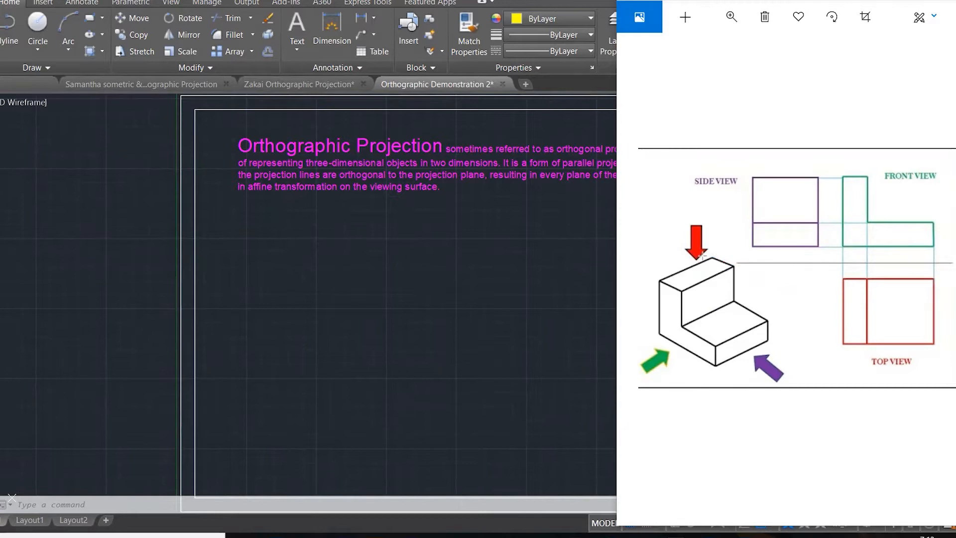
mouse_move(752, 344)
left_mouse_down()
mouse_move(781, 248)
mouse_move(773, 229)
left_mouse_up()
Step: Return to AutoCAD and open the completed isometric and orthographic projection drawing to examine its plan face and plan view
left_click(742, 535)
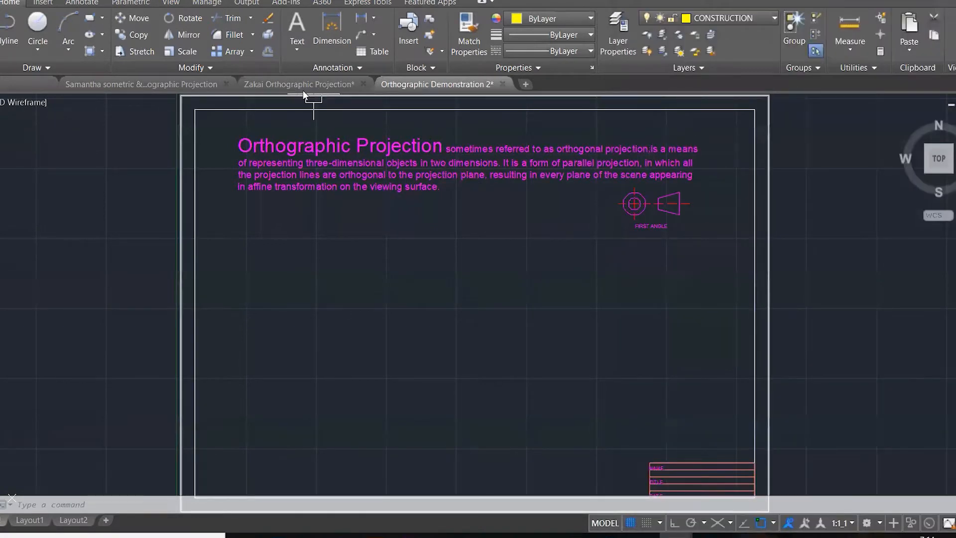
left_click(171, 82)
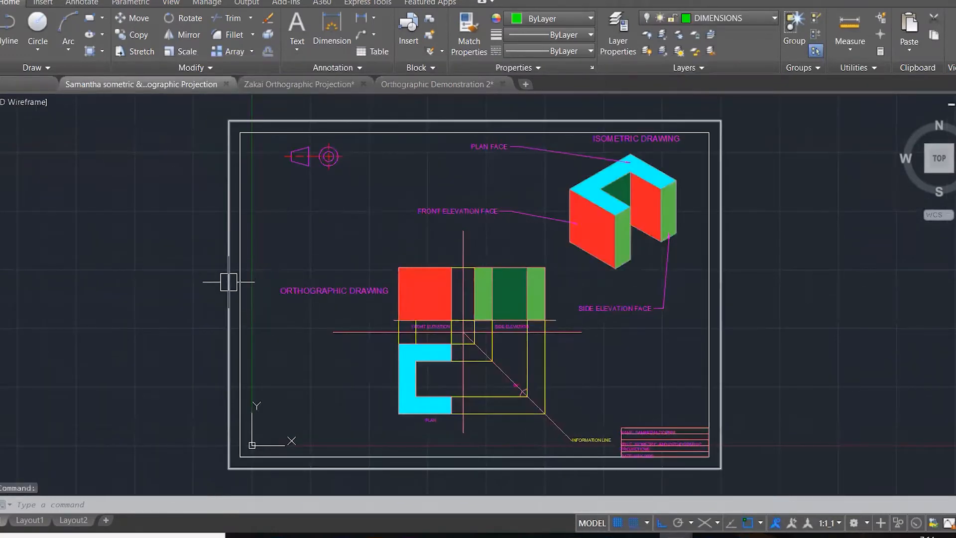
mouse_move(229, 279)
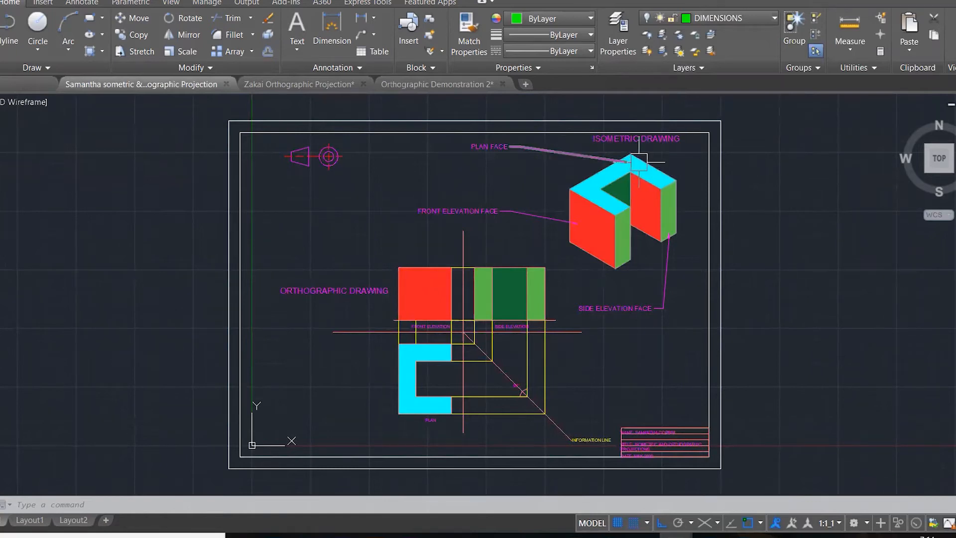
mouse_move(639, 162)
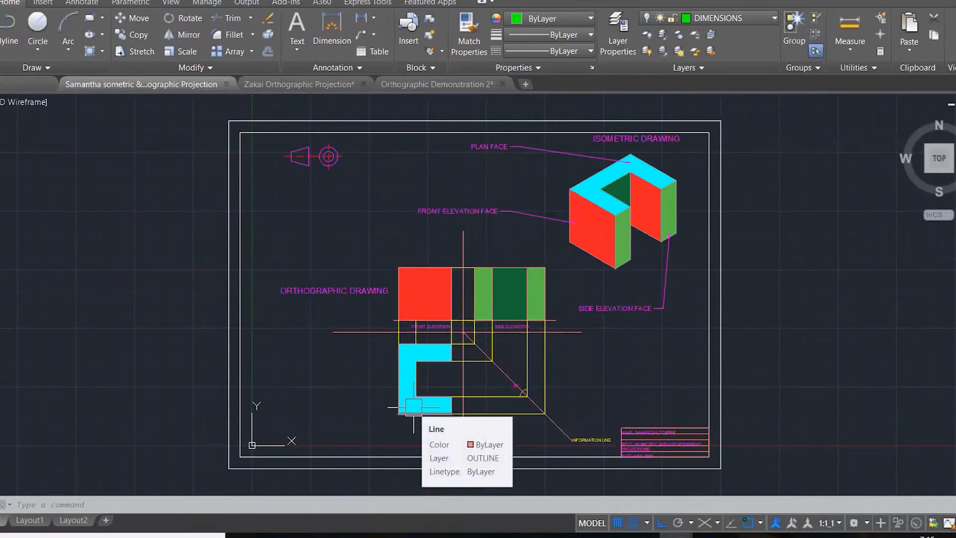
Step: Highlight the front elevation hatches and the recessed side elevation hatch to compare matching faces, and clear the selection
left_click(593, 228)
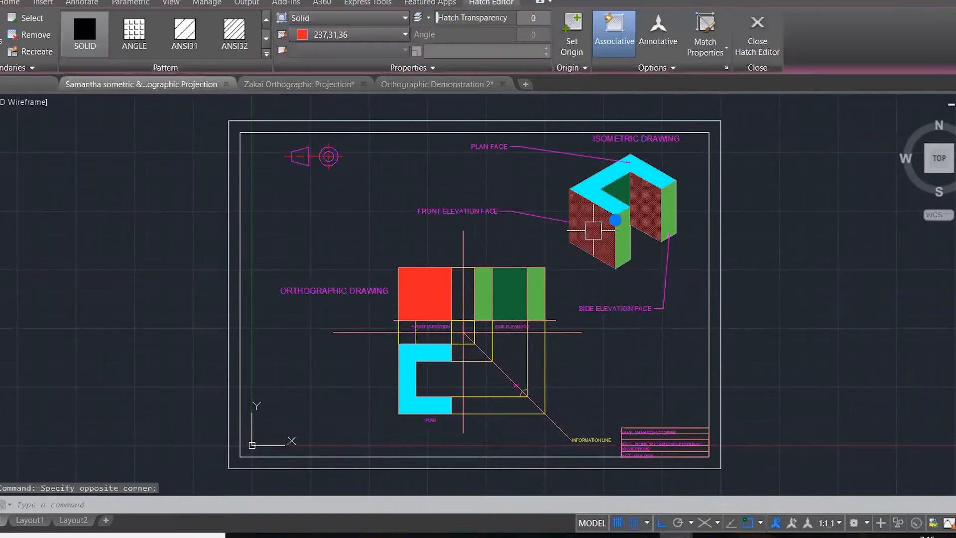
left_click(422, 298)
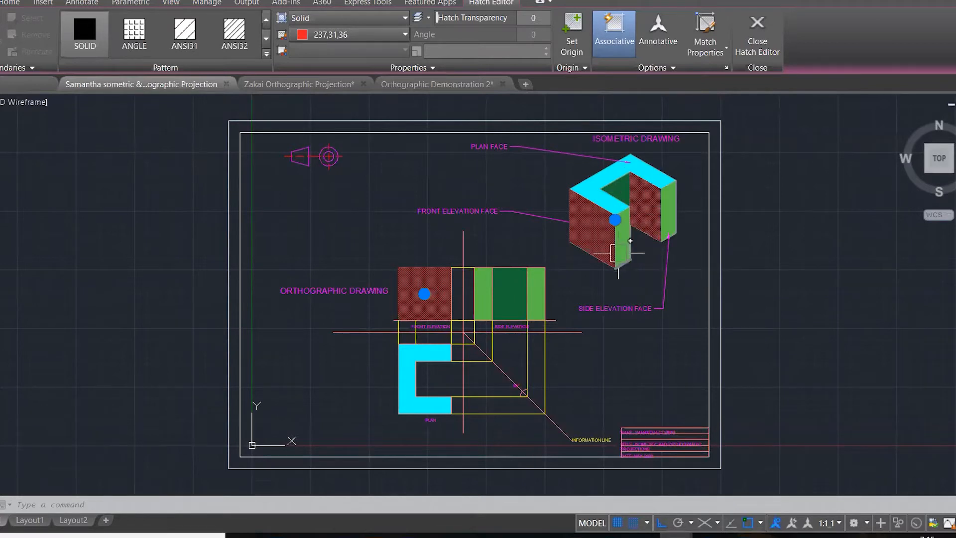
left_click(661, 218)
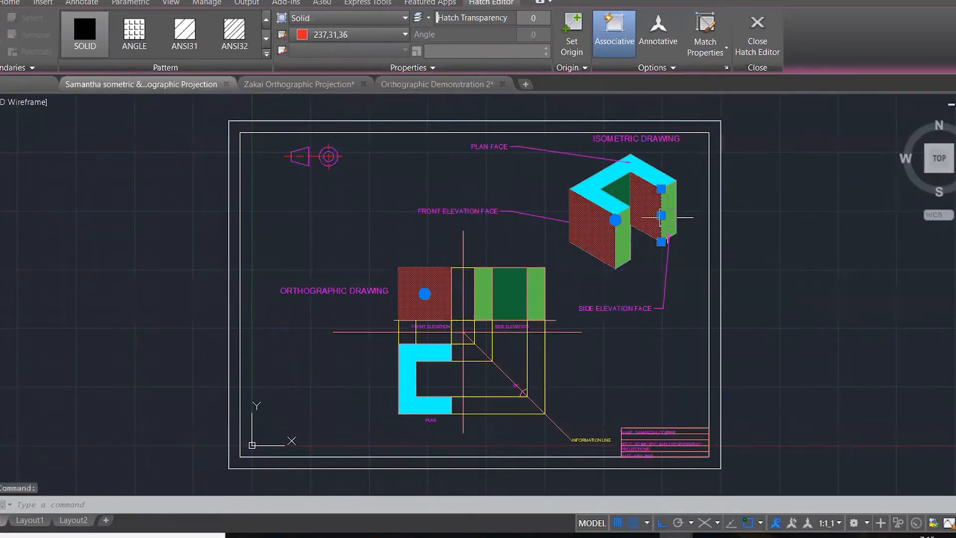
left_click(626, 193)
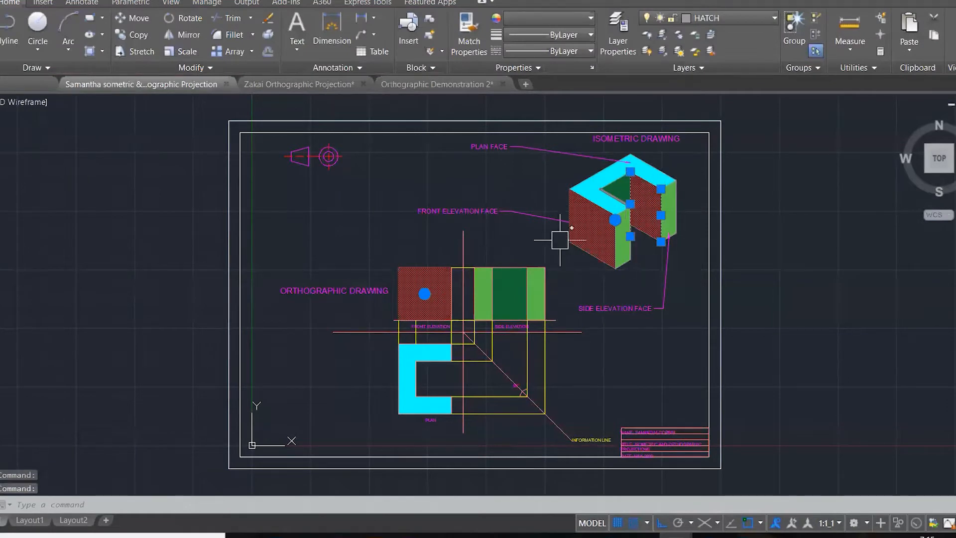
left_click(508, 290)
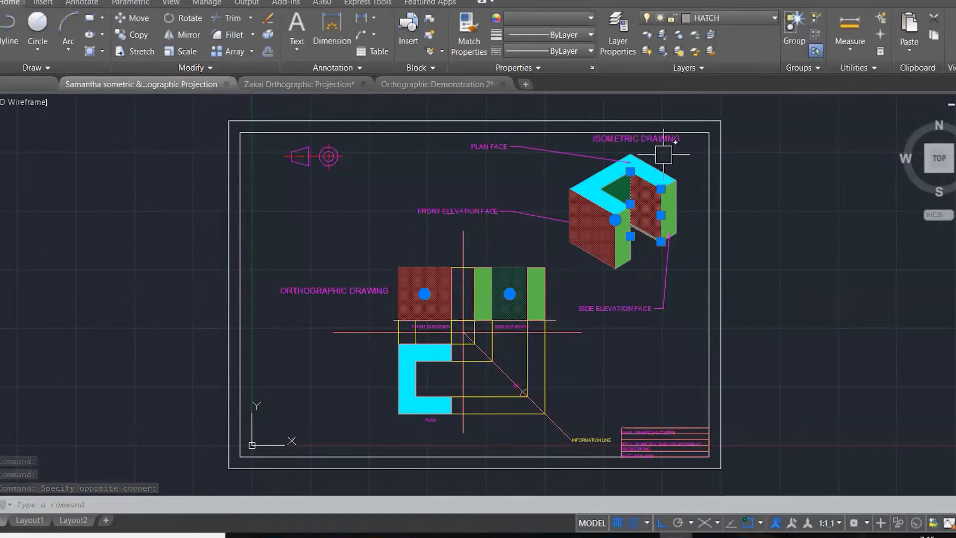
key("Escape")
key("Escape")
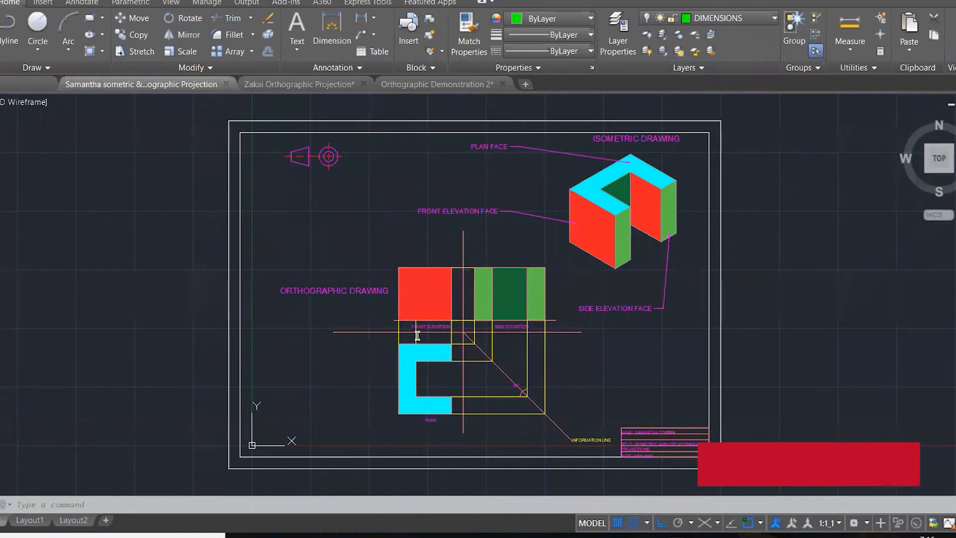
Step: Annotate the front elevation as "1st" and the side elevation as "2nd" to show the order of the views
left_click(413, 280)
left_click(515, 311)
type("1st")
left_click(446, 182)
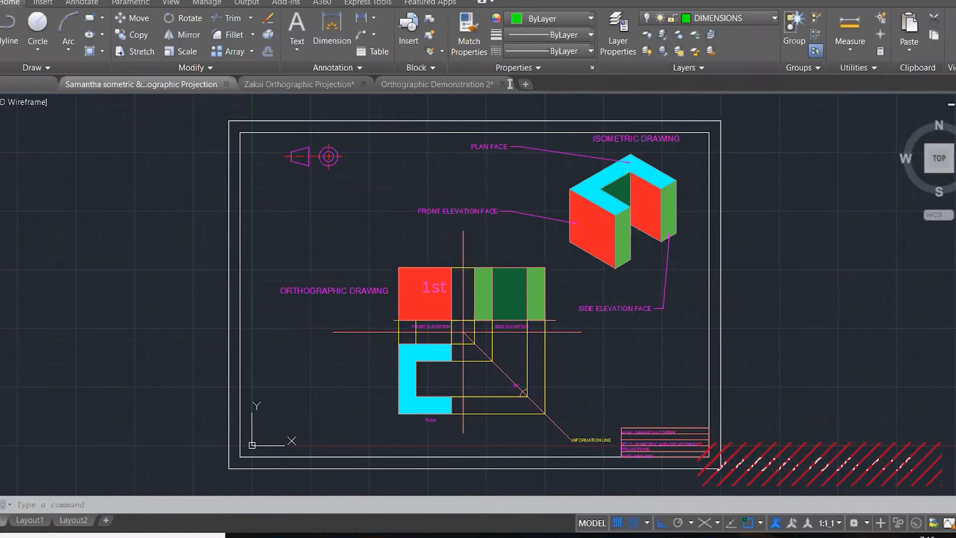
left_click(506, 297)
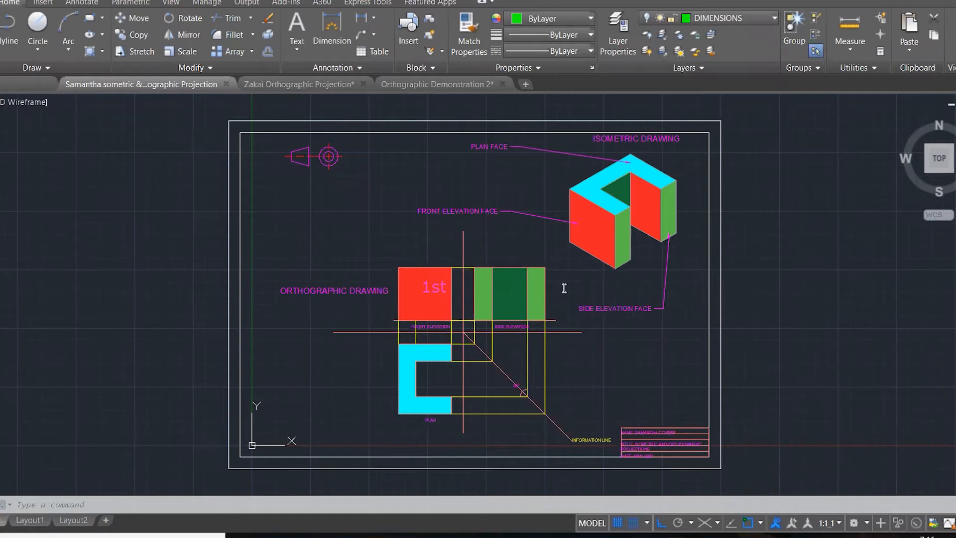
left_click(564, 287)
type("2nd")
left_click(554, 237)
Step: Annotate the plan view as "3rd" and undo the temporary markings
left_click(415, 398)
left_click(495, 372)
type("3rd")
left_click(504, 426)
key("ctrl+z")
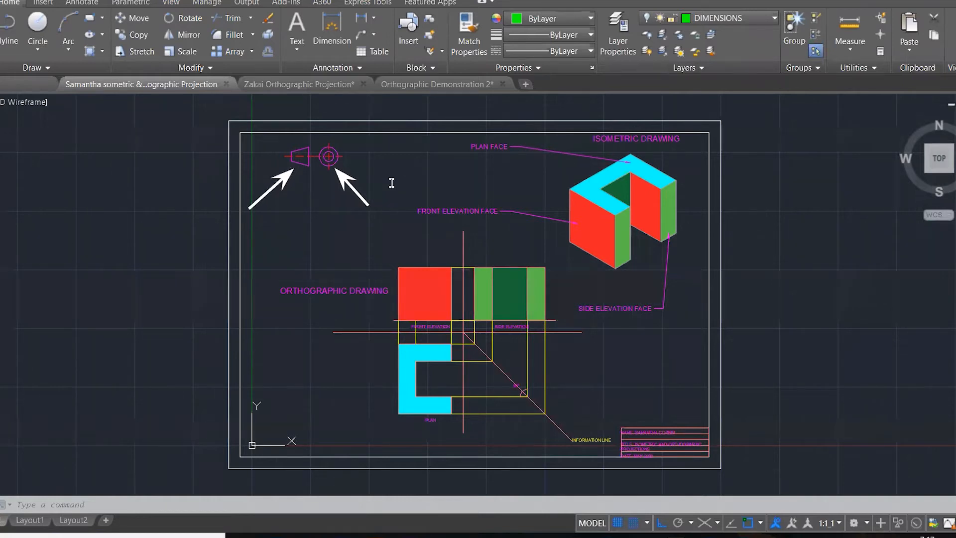
Step: Annotate the concentric circles of the projection symbol with the label "PLAN"
left_click(374, 208)
type("plan")
key("BackSpace")
key("BackSpace")
key("BackSpace")
key("BackSpace")
type("PLAN")
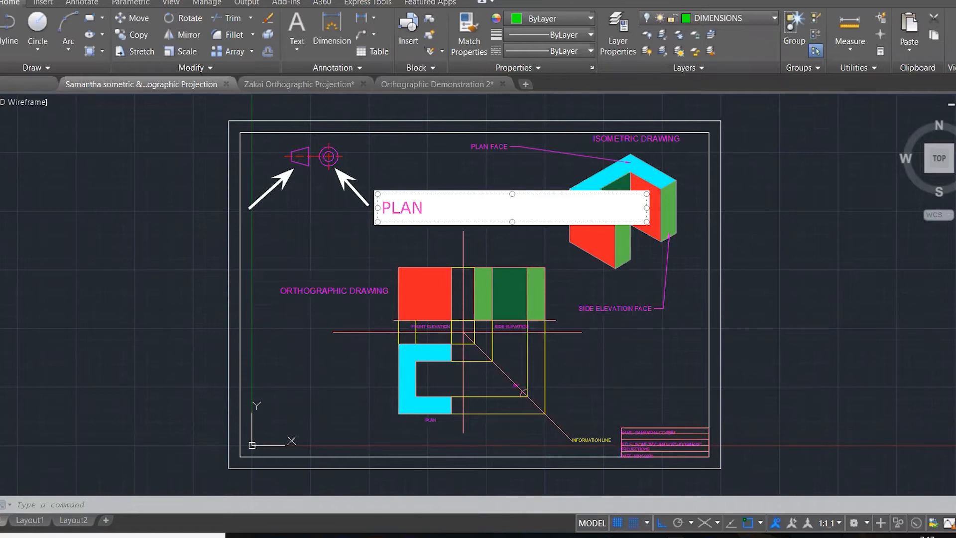
left_click(387, 152)
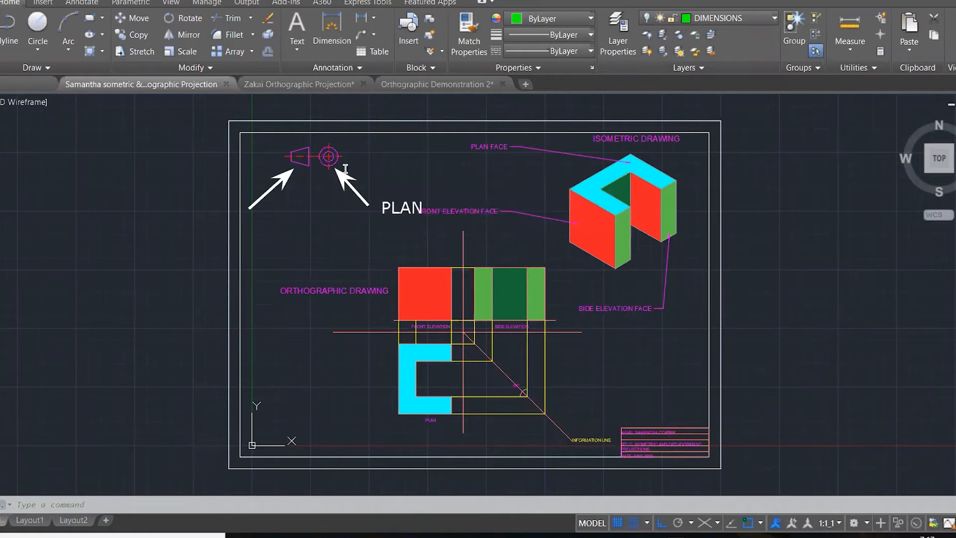
Step: Annotate the truncated cone of the projection symbol with the label "ELEVATION"
left_click(248, 223)
type("ELEVA")
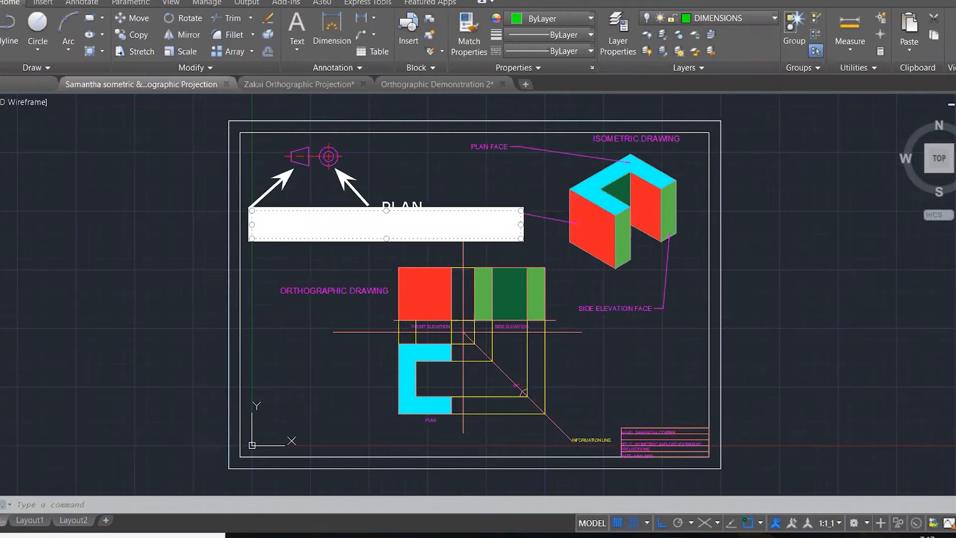
type("TION")
left_click(261, 274)
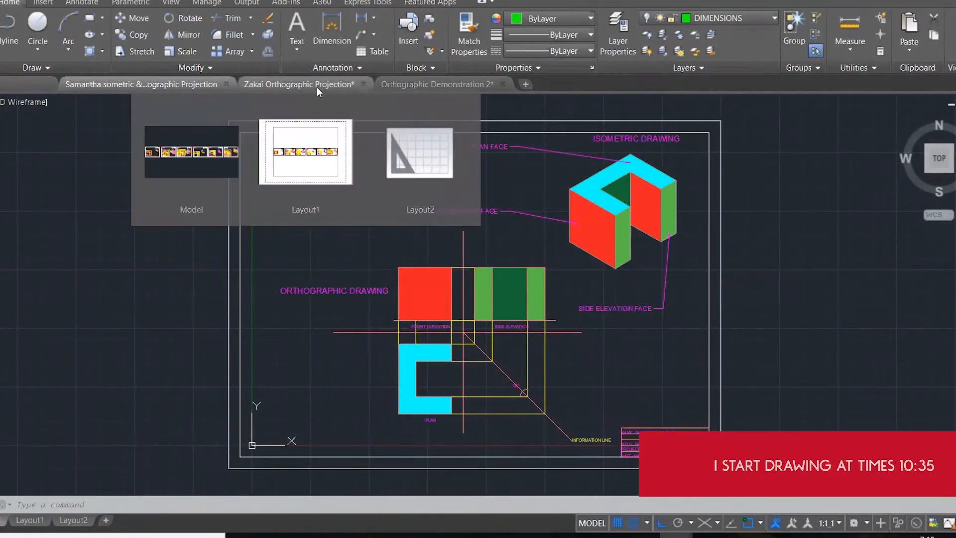
Step: Open the multi-sheet orthographic projection drawing and examine the sheet showing the truncated cone on a square base
left_click(317, 87)
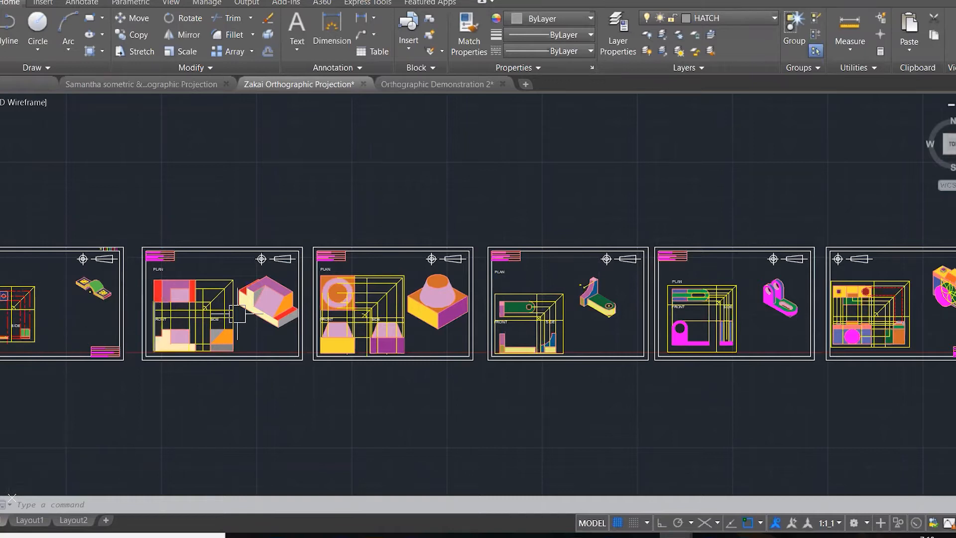
scroll(350, 294, "up", 4)
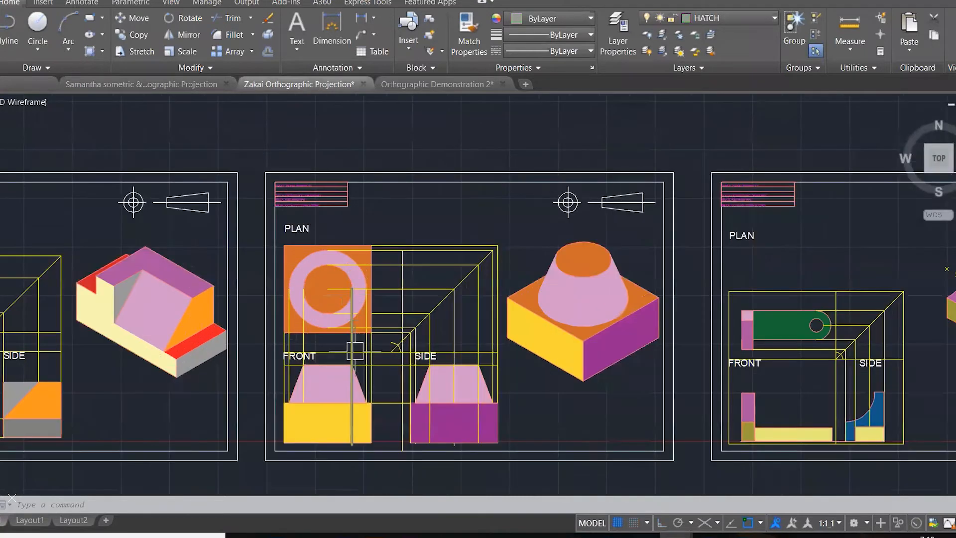
scroll(350, 368, "up", 2)
scroll(349, 368, "down", 2)
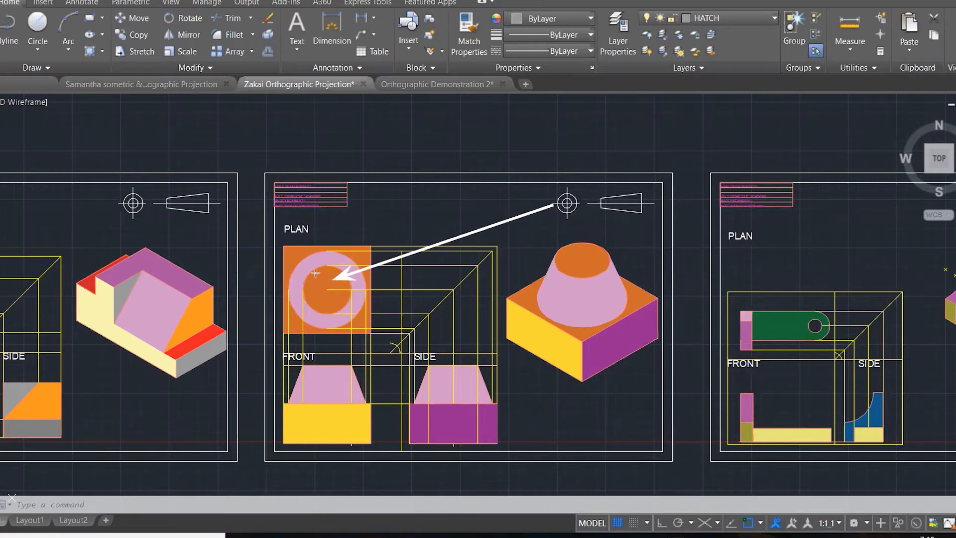
Step: Annotate the truncated cone sheet's plan as "1ST", front view as "2ND" and side view as "3RD"
left_click(328, 228)
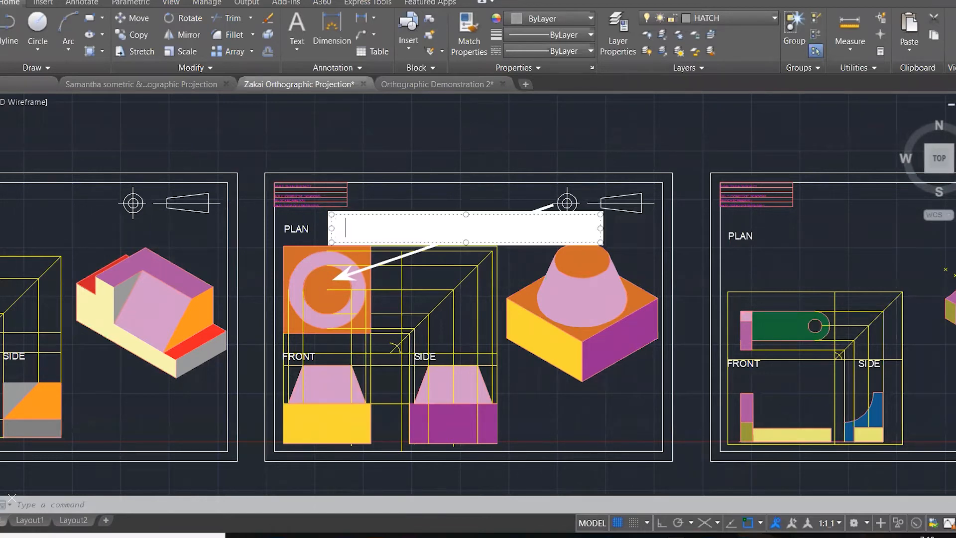
type("1ST")
left_click(438, 98)
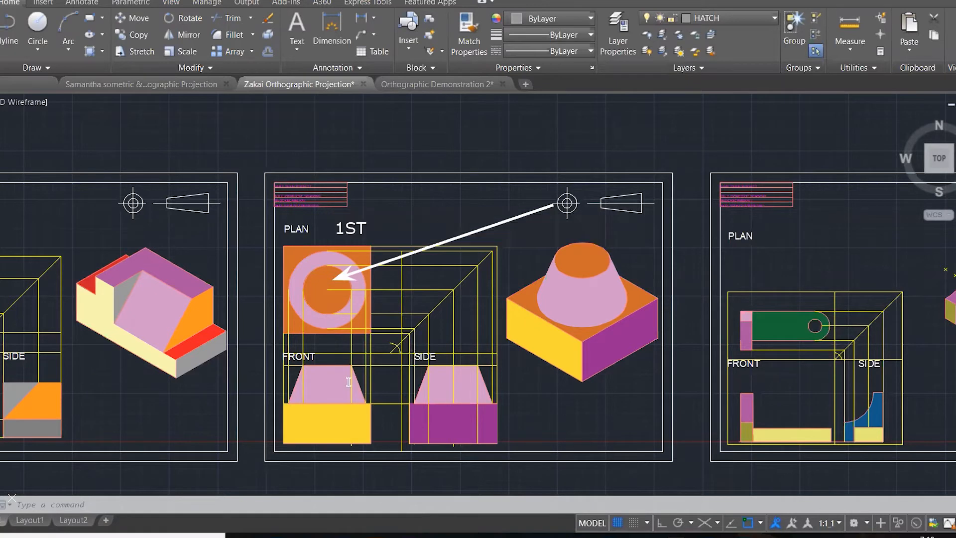
left_click(301, 435)
type("2ND")
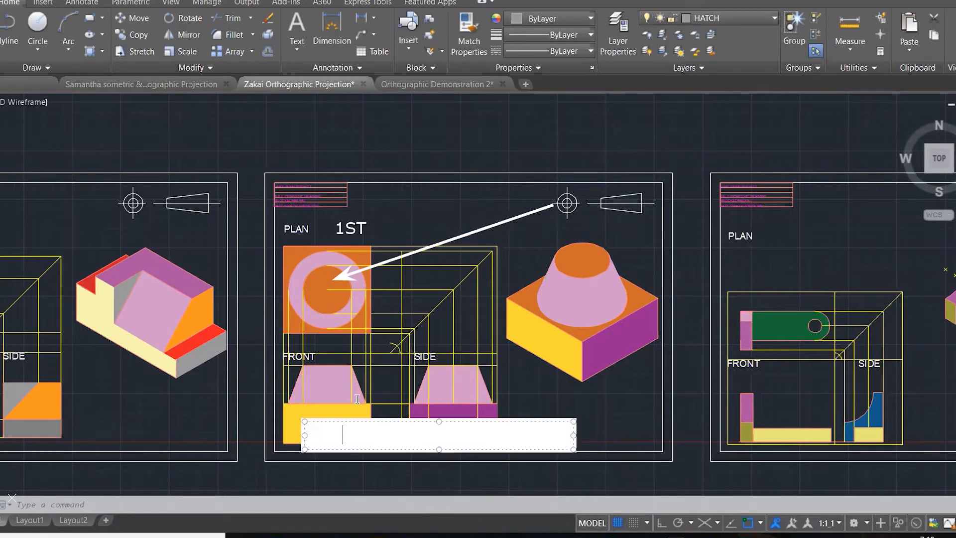
left_click(442, 138)
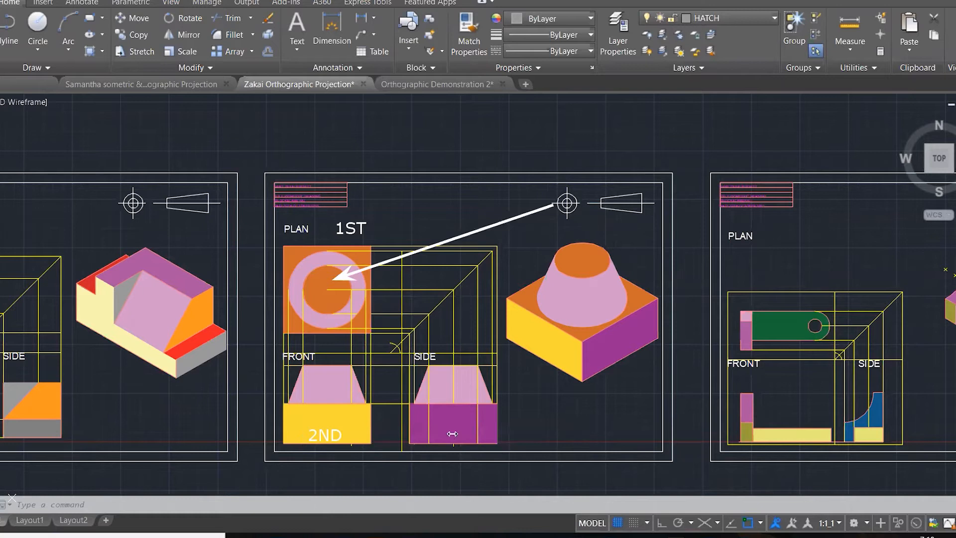
left_click(453, 434)
type("3RD")
left_click(502, 156)
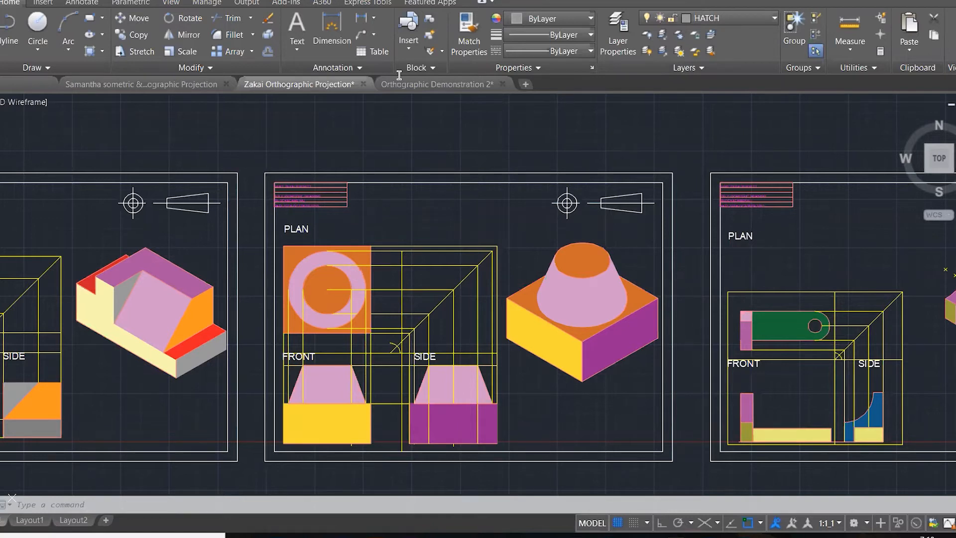
Step: Compare the view arrangement in the isometric and orthographic drawing with that in the multi-sheet orthographic projection drawing
mouse_move(178, 83)
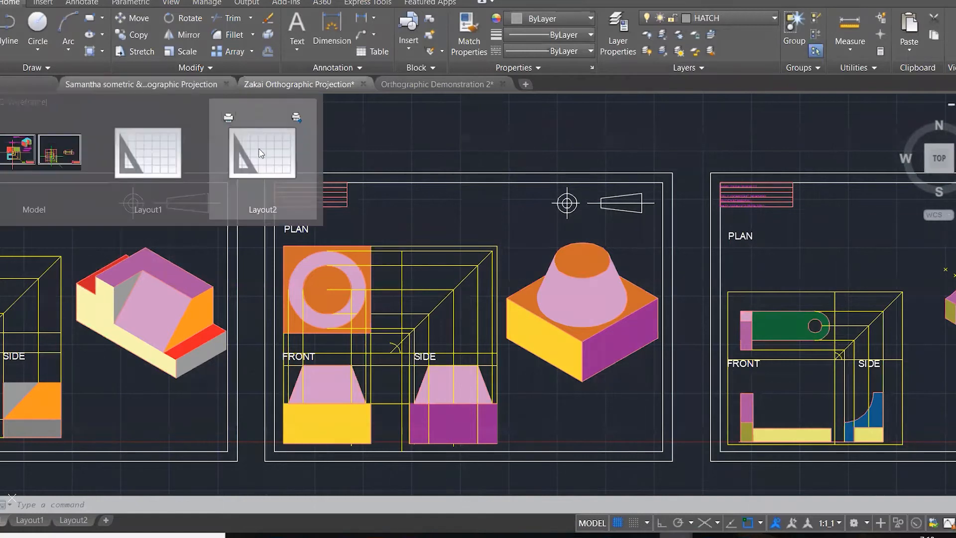
left_click(38, 136)
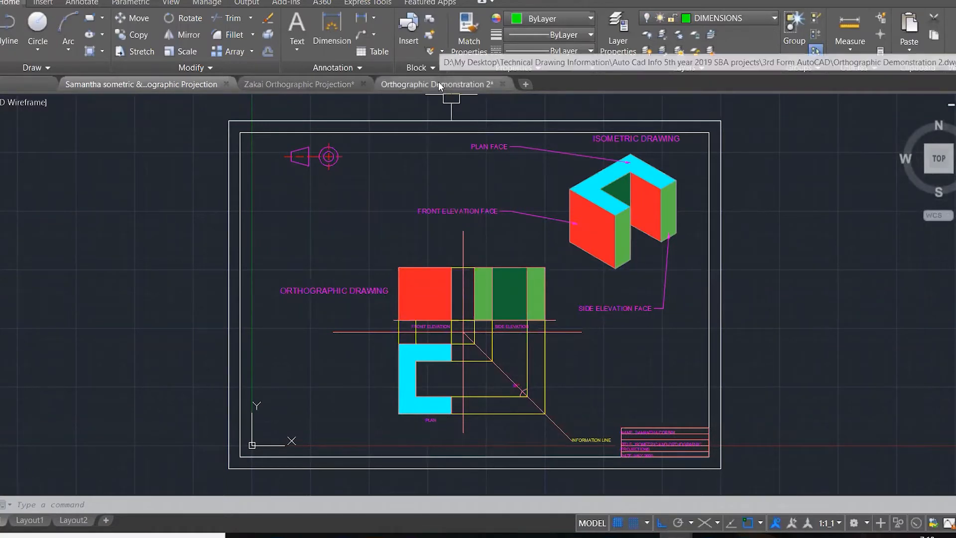
left_click(350, 86)
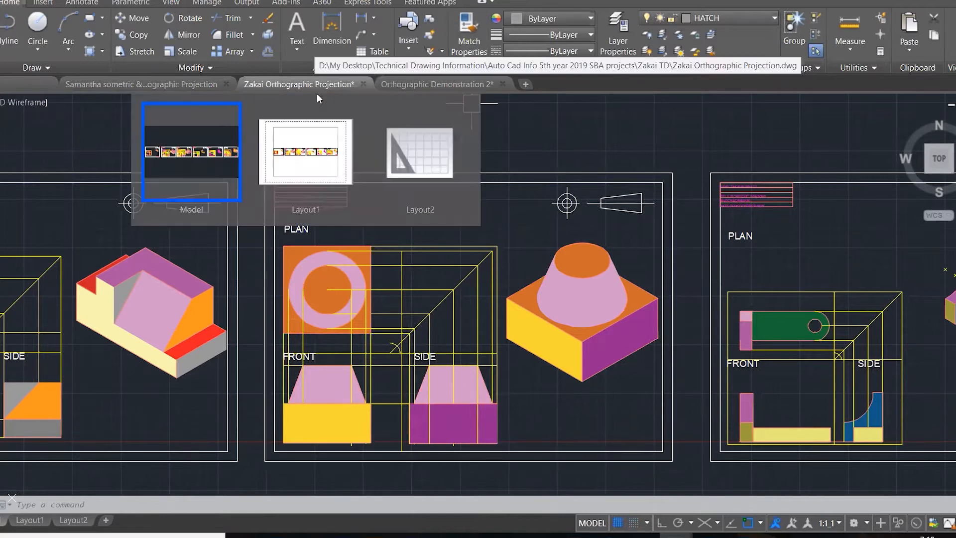
Step: Save and close the multi-sheet orthographic projection drawing, and close the isometric and orthographic drawing
scroll(170, 255, "down", 2)
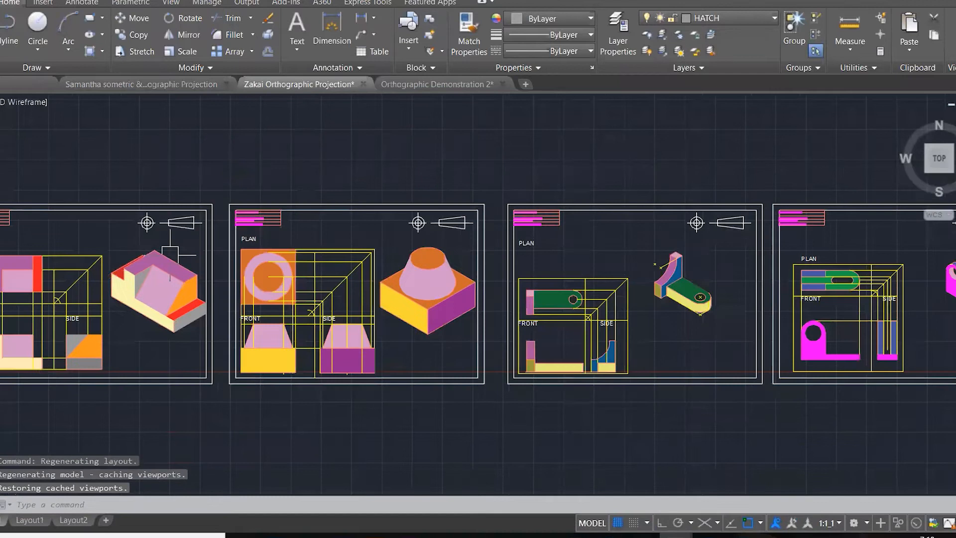
scroll(169, 255, "down", 2)
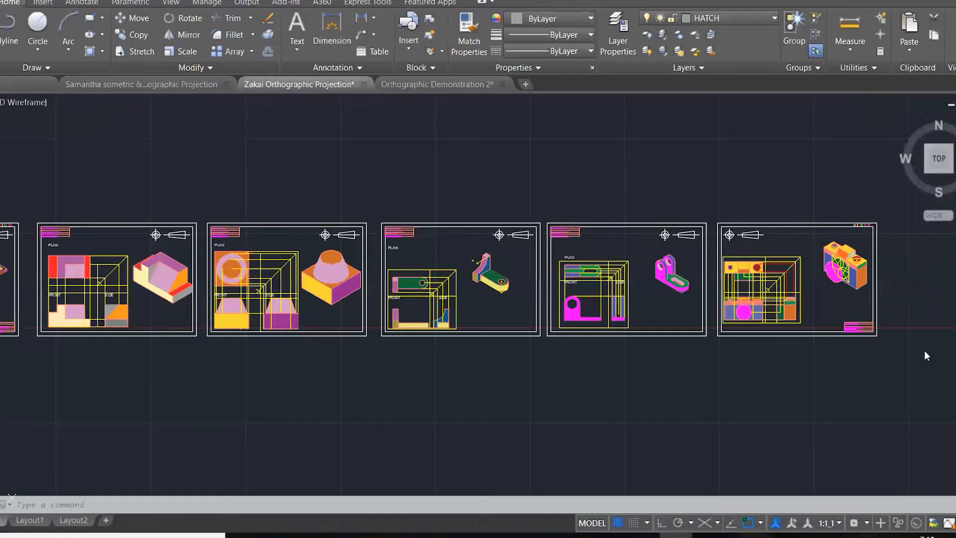
middle_click_drag(939, 310, 944, 310)
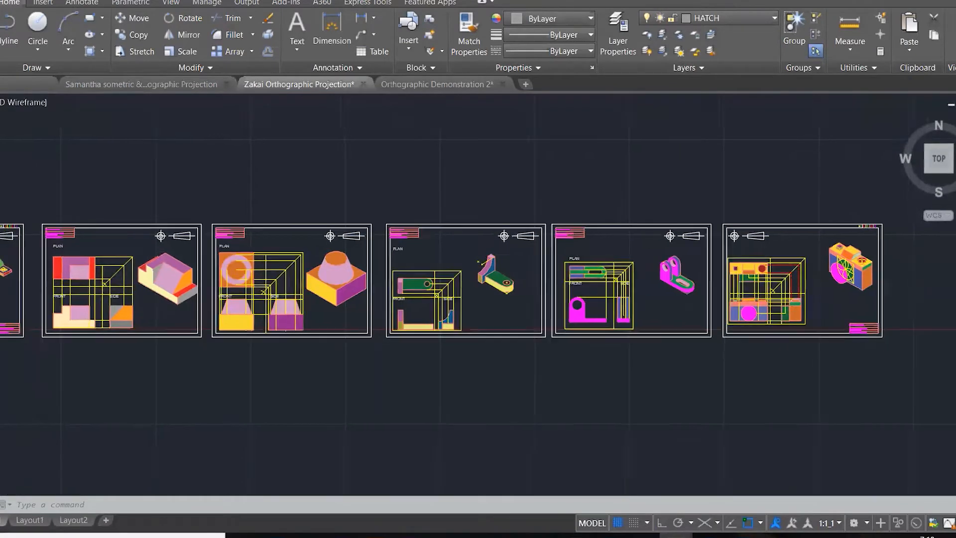
left_click(363, 83)
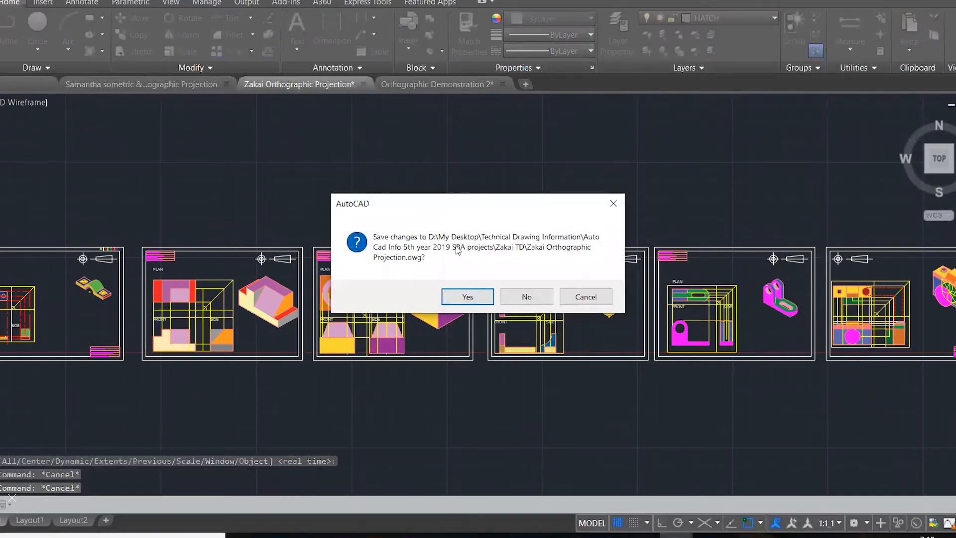
left_click(466, 296)
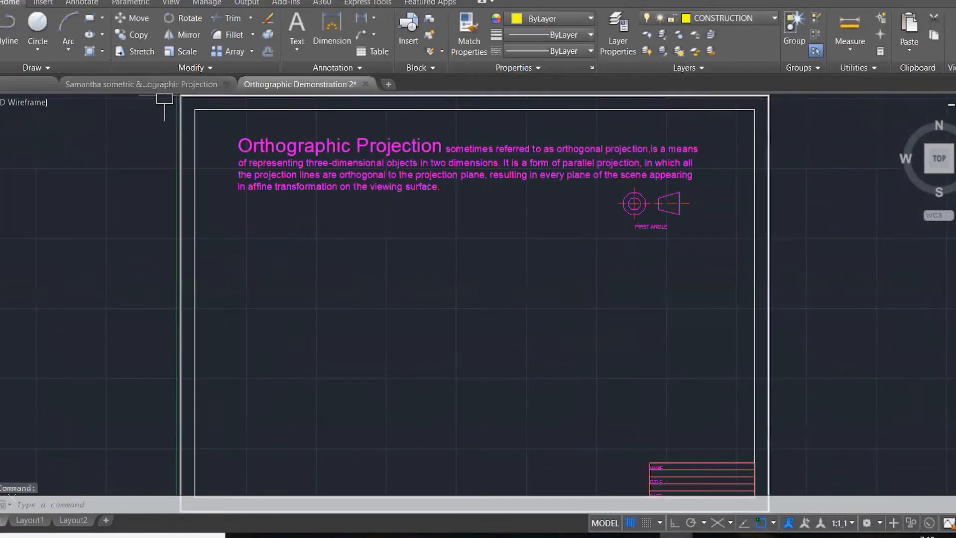
left_click(176, 85)
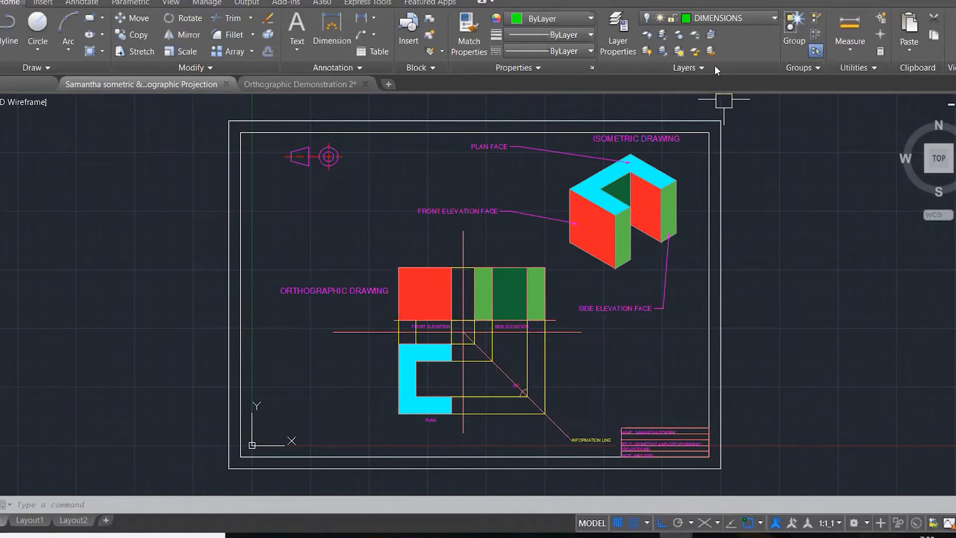
left_click(226, 84)
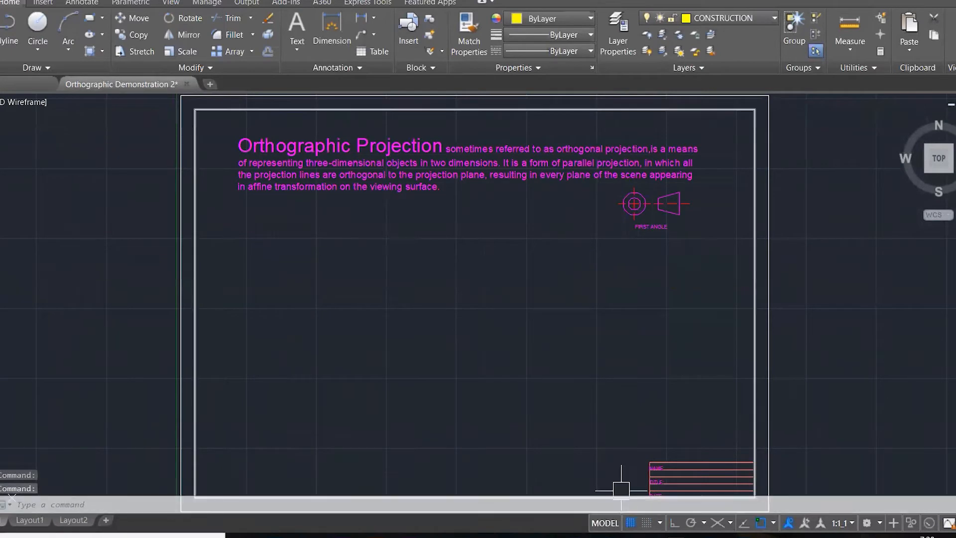
Step: Switch to SketchUp and examine the bracket model from its front and its rounded end
mouse_move(709, 535)
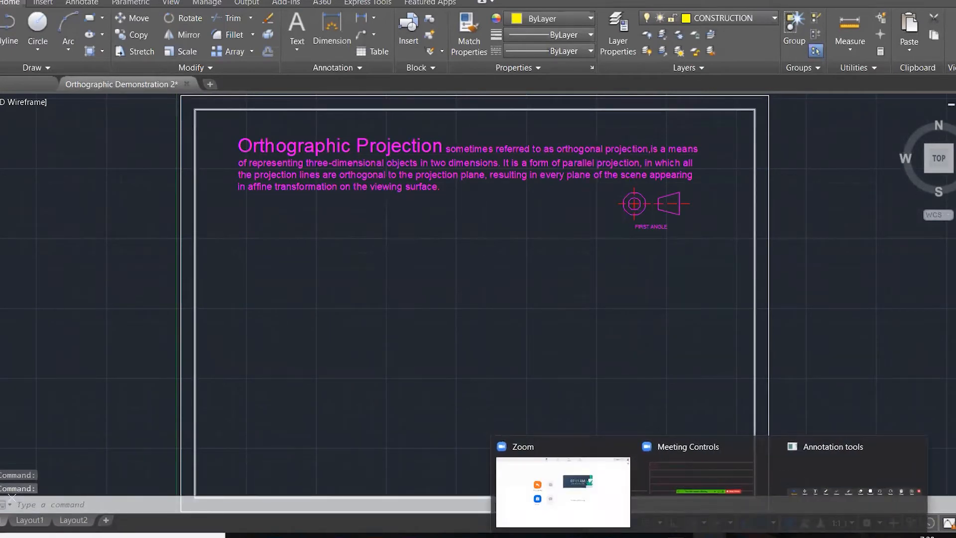
mouse_move(509, 534)
left_click(513, 500)
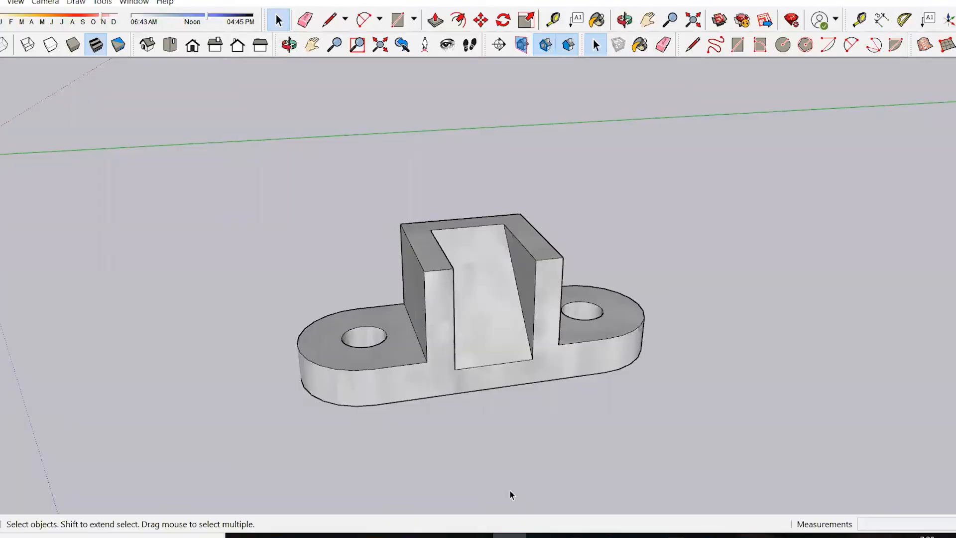
middle_click_drag(438, 238, 832, 170)
middle_click_drag(443, 345, 250, 318)
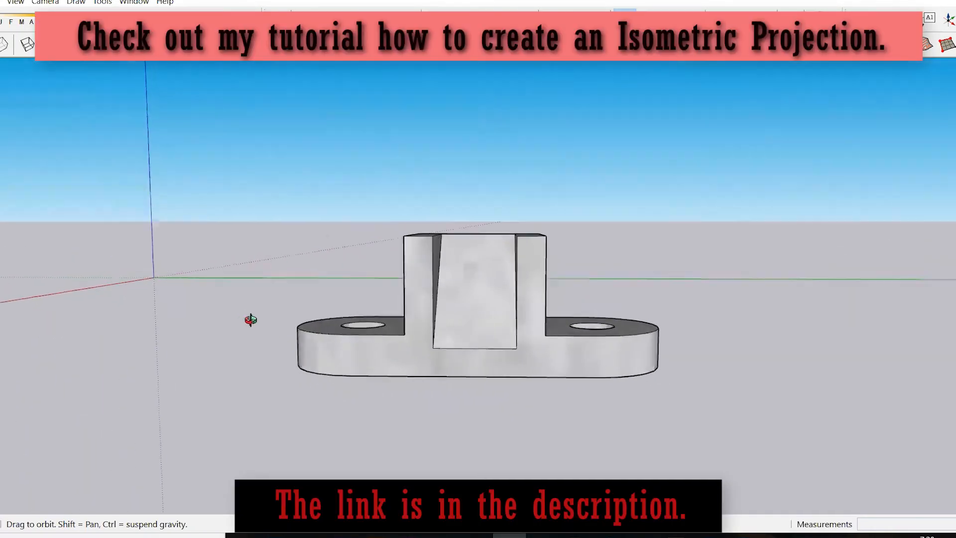
middle_click_drag(461, 331, 249, 357)
middle_click_drag(479, 394, 414, 348)
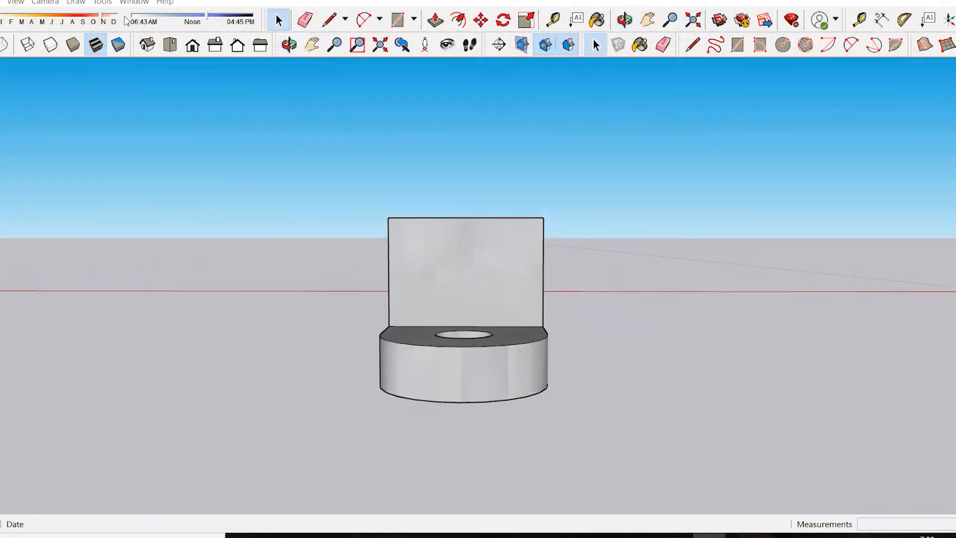
Step: Set the camera to parallel projection and show the bracket model in the standard top and right views
left_click(54, 2)
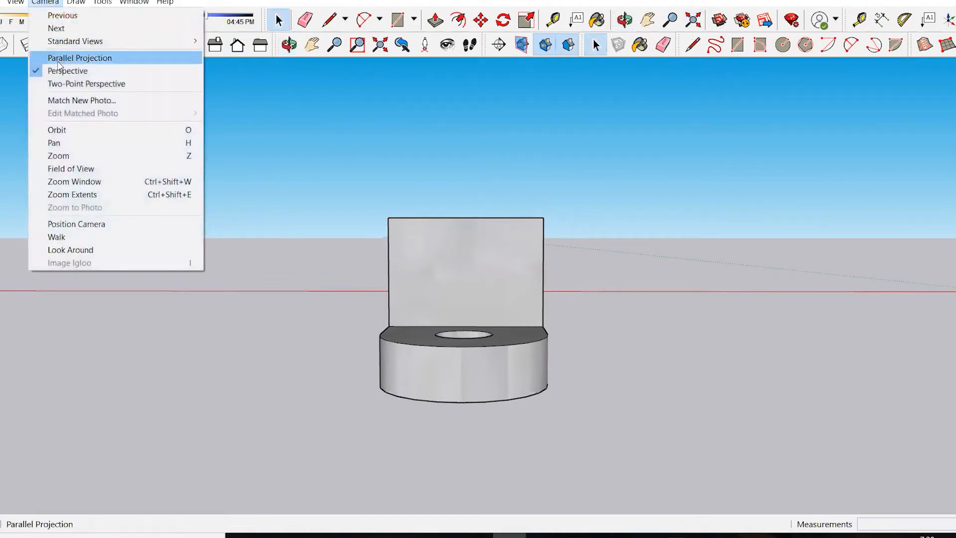
left_click(60, 67)
left_click(170, 46)
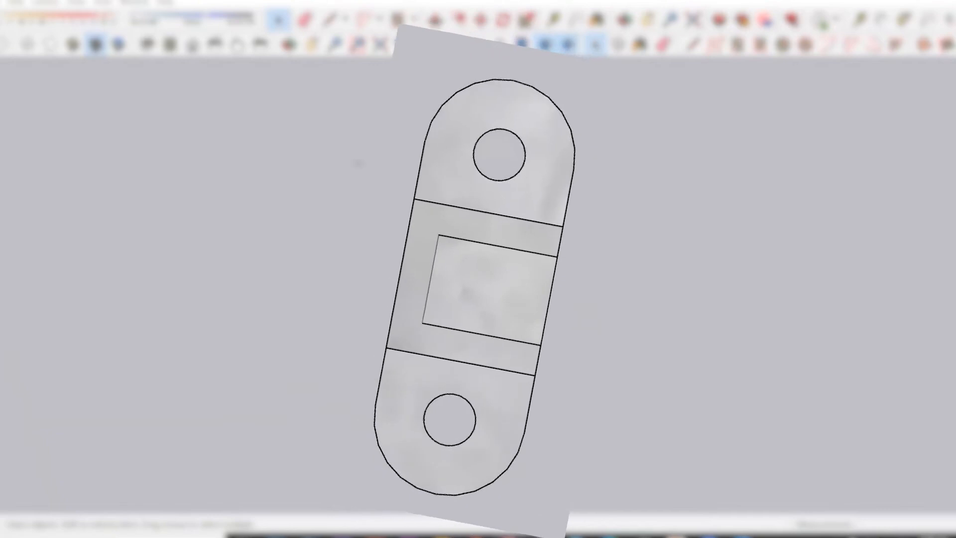
left_click(215, 45)
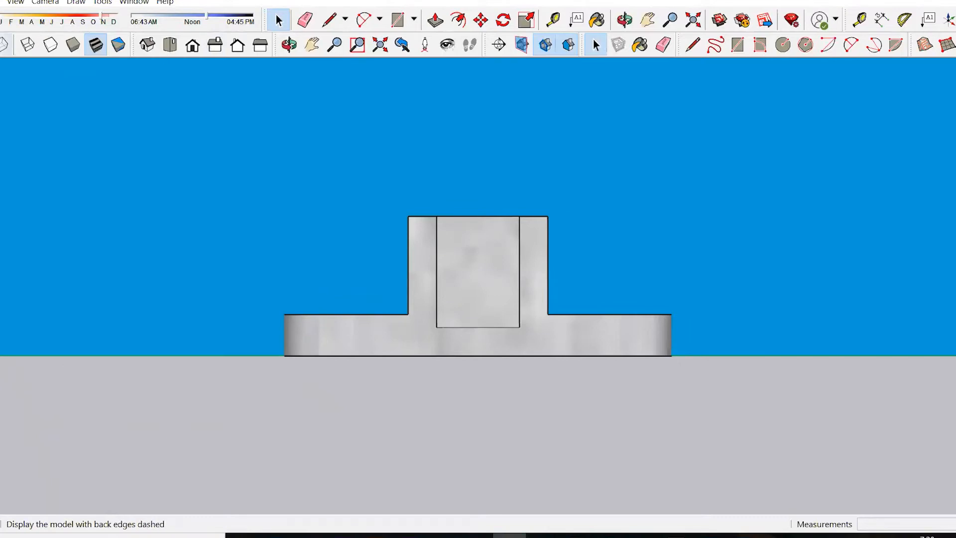
Step: Examine the bracket's hidden edges in X-ray display in the right and back views, marking the sloped face with a downward red arrow
left_click(4, 45)
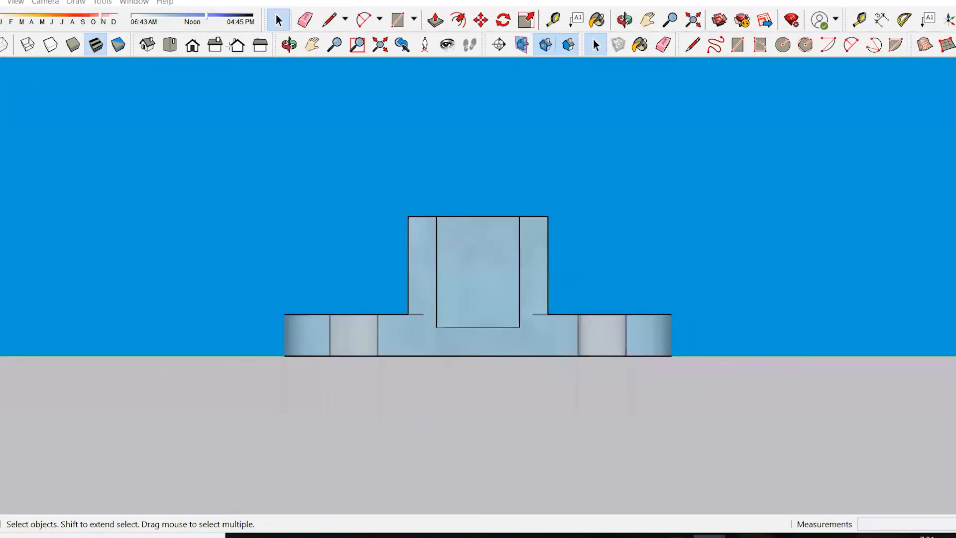
left_click(236, 46)
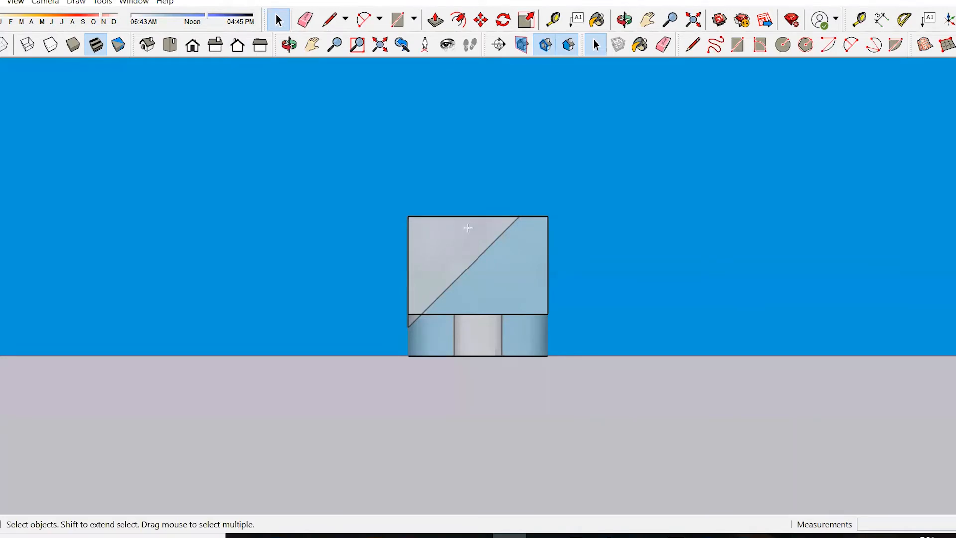
left_click_drag(480, 260, 477, 391)
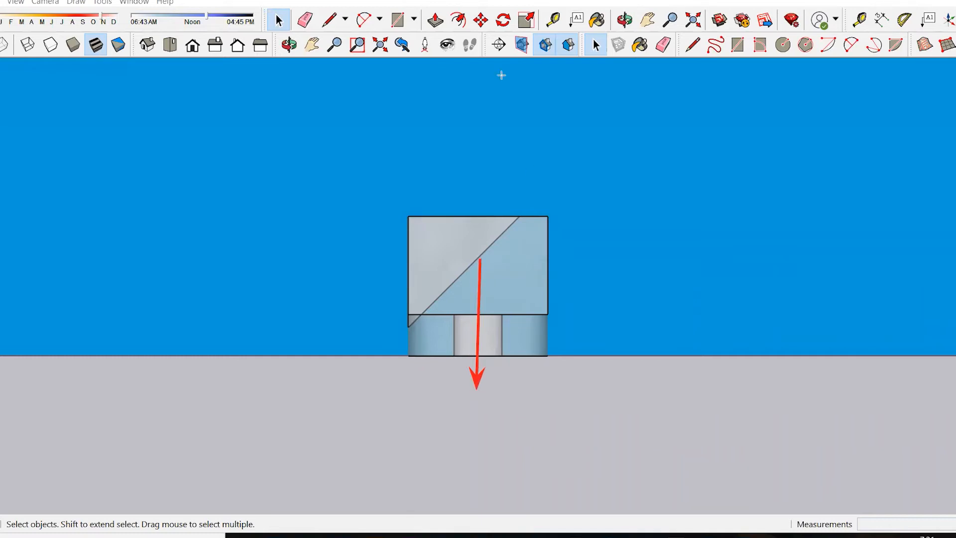
key("e")
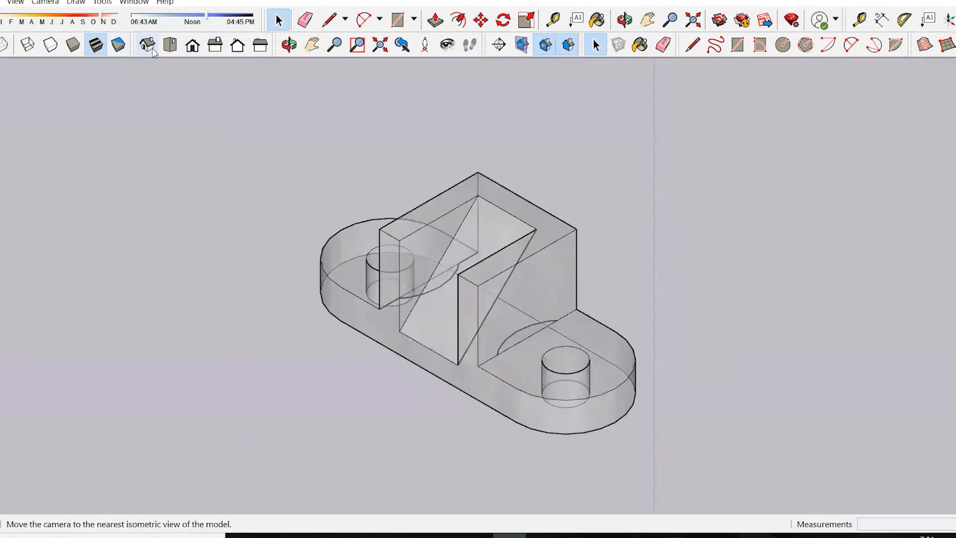
Step: Return the bracket to the isometric view with X-ray display off and examine its slotted front
left_click(147, 46)
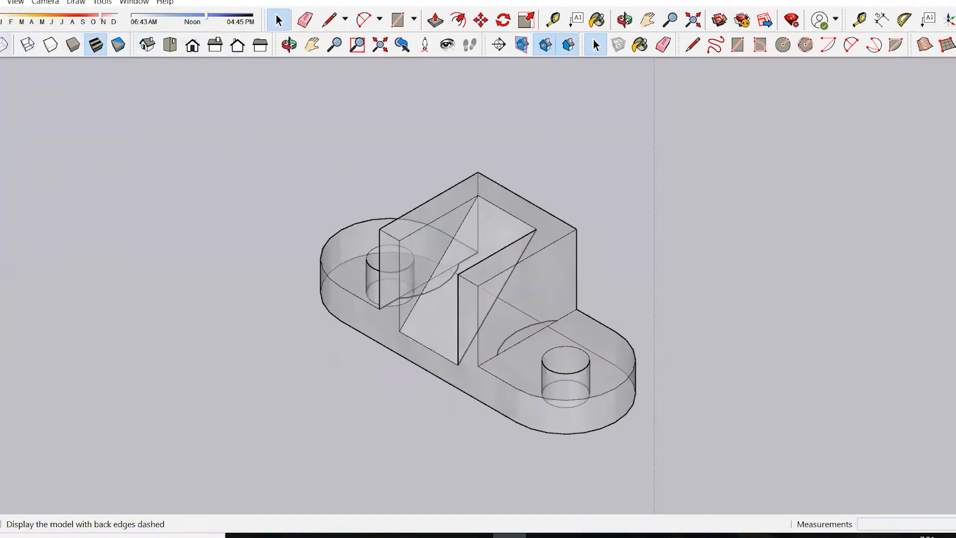
left_click(1, 44)
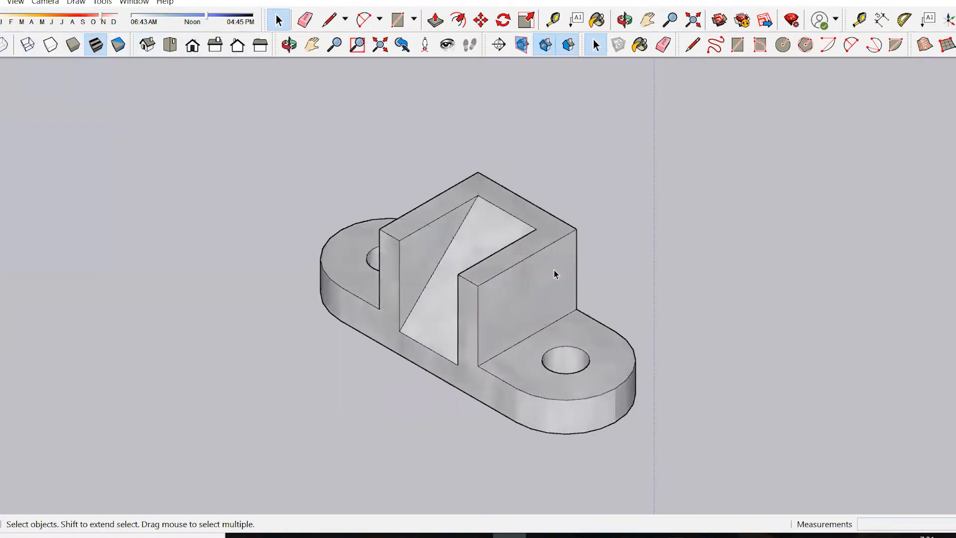
middle_click_drag(384, 276, 682, 239)
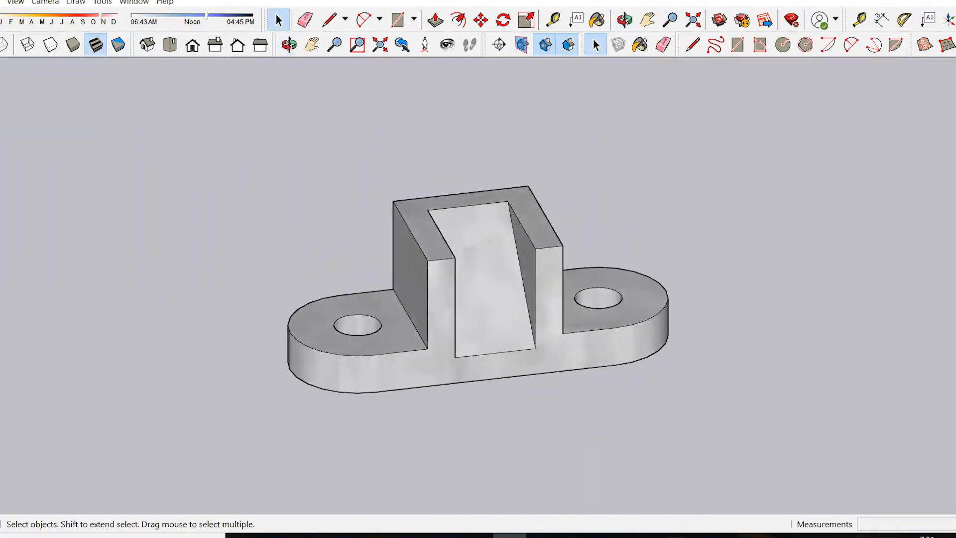
Step: Arrange the Orthographic Demonstration 2 drawing in AutoCAD side by side with the Engine Part isometric.jpg image in Photos
key("alt+Tab")
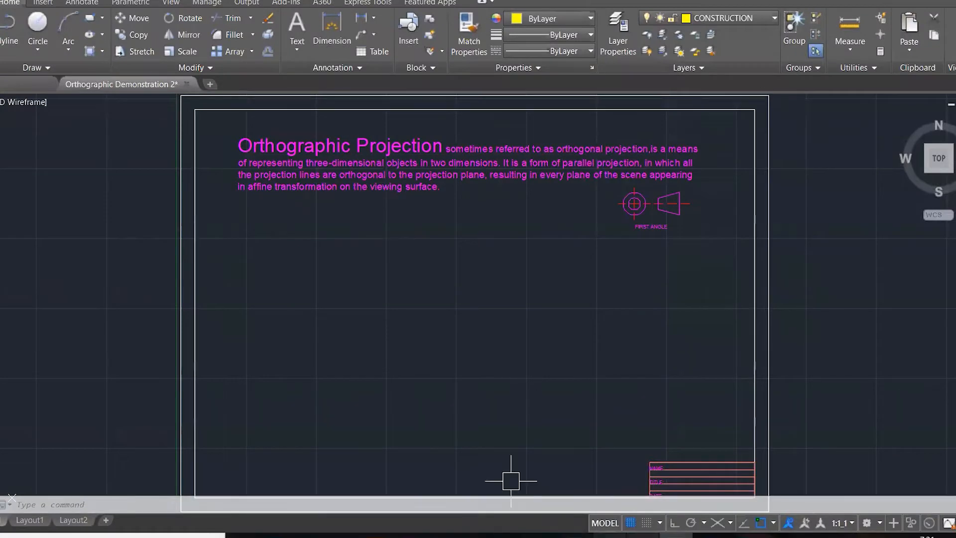
key("alt+Tab")
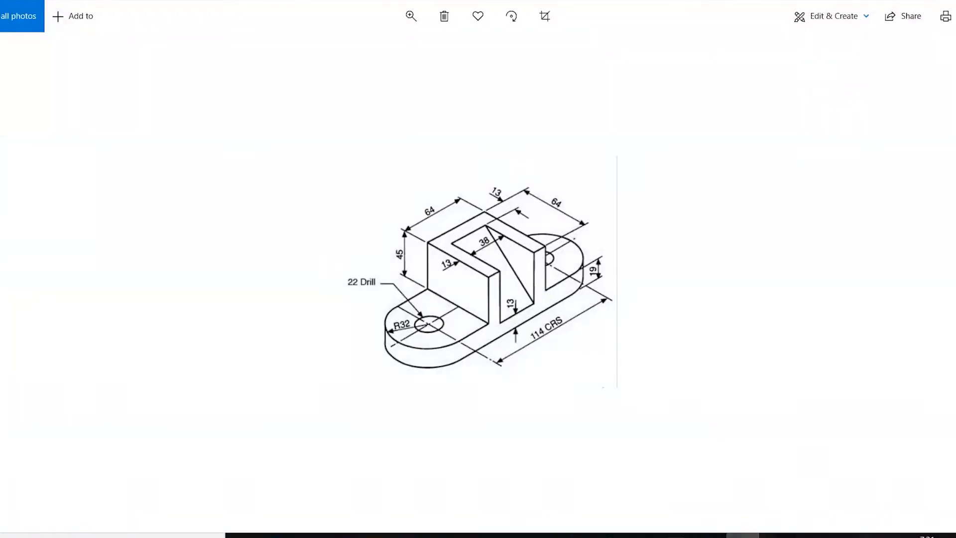
double_click(696, 2)
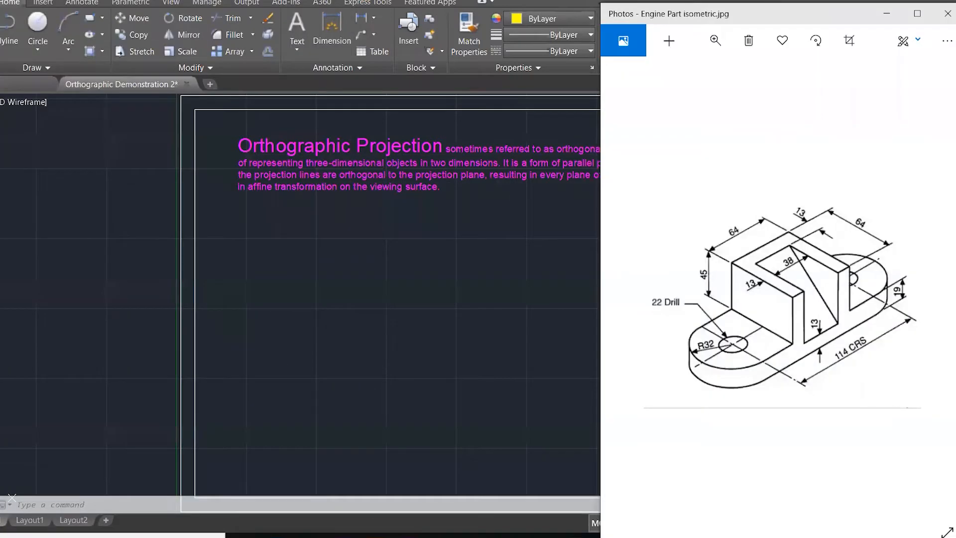
double_click(841, 2)
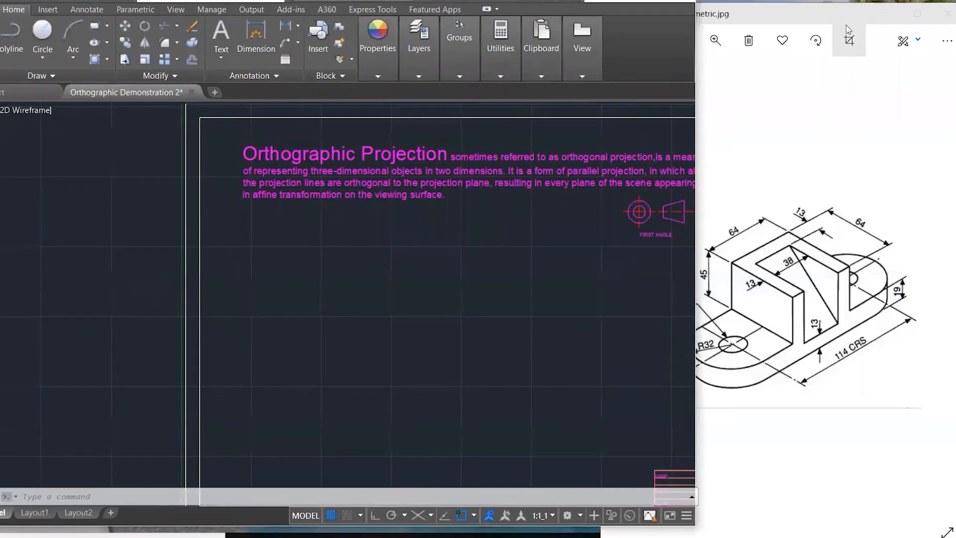
left_click(827, 13)
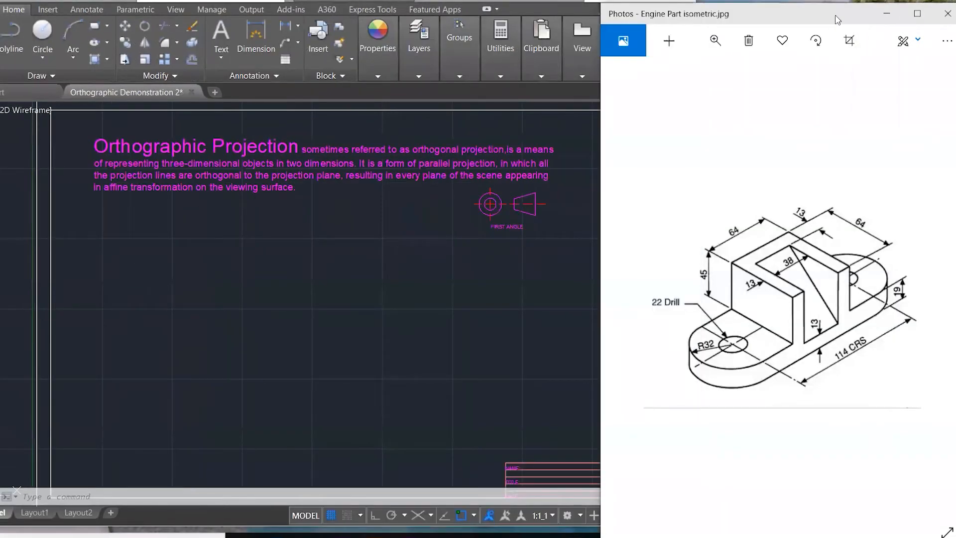
left_click_drag(837, 20, 898, 1)
mouse_move(661, 65)
left_mouse_down()
mouse_move(696, 65)
mouse_move(663, 65)
left_mouse_up()
Step: Draw a horizontal construction line across the lower half of the sheet with Ortho mode on
type("l")
key("Return")
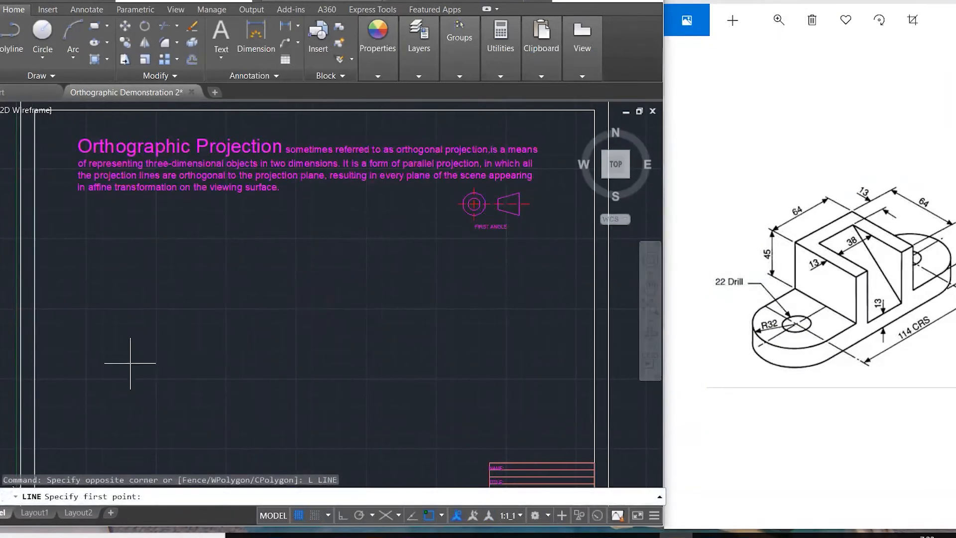
left_click(130, 363)
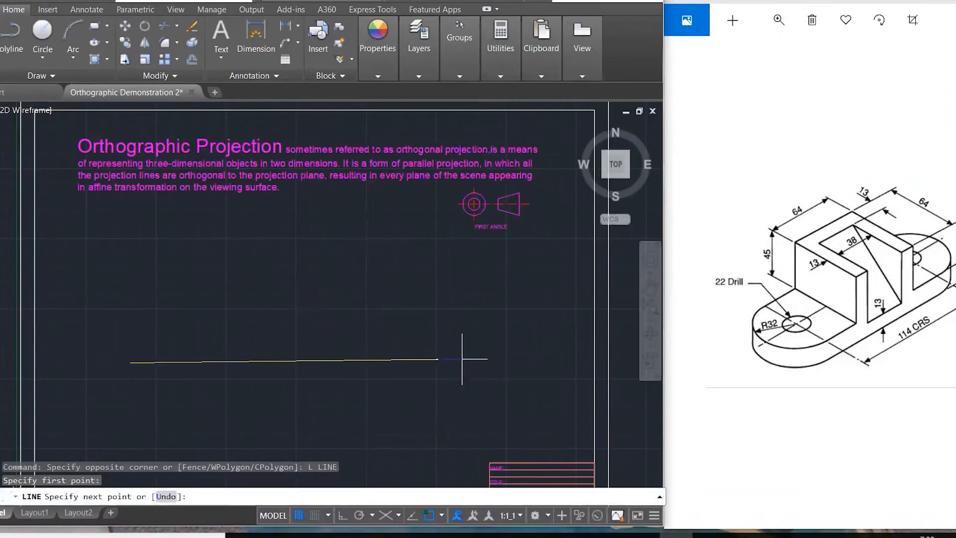
key("F8")
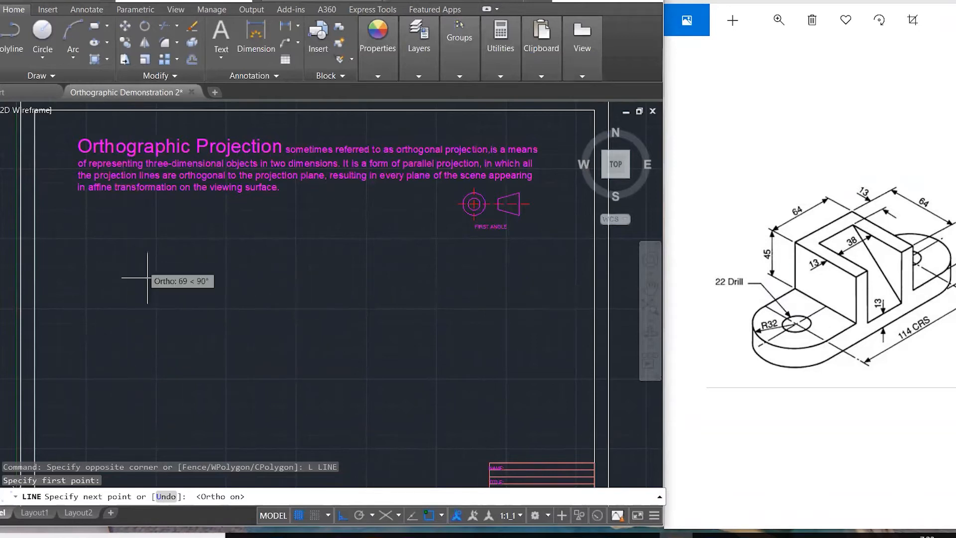
left_click(554, 327)
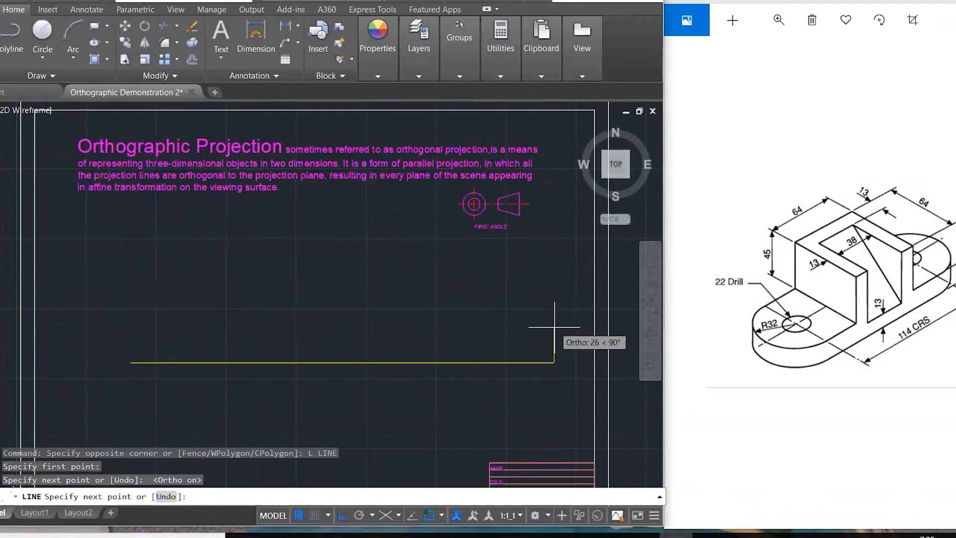
key("Escape")
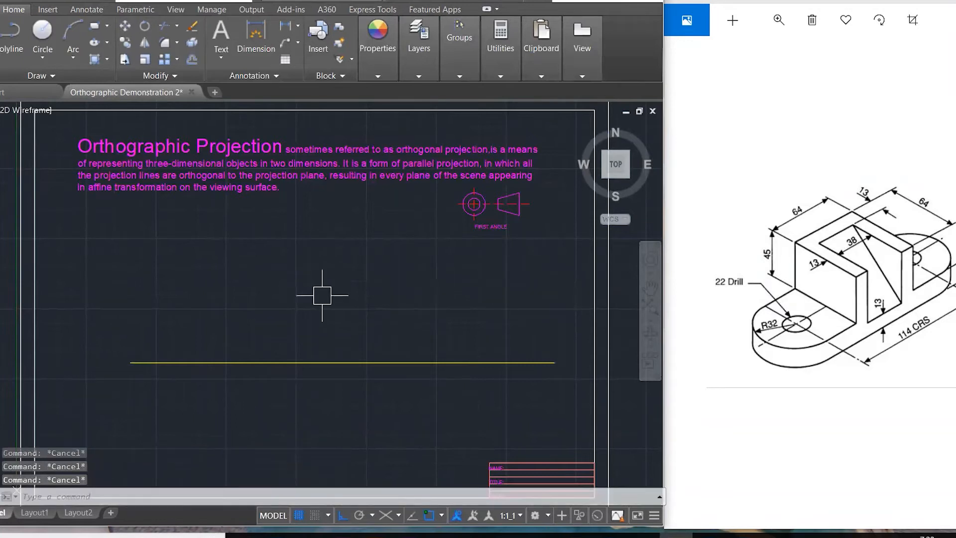
Step: Draw a vertical construction line crossing the horizontal one near its left end, starting just below the definition text
type("l")
key("Return")
left_click(192, 207)
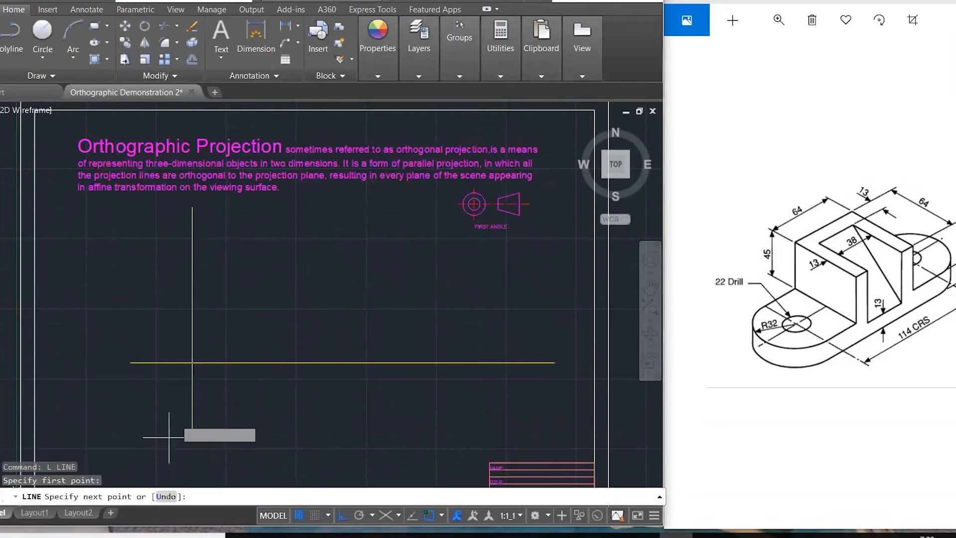
left_click(192, 456)
key("Escape")
key("Escape")
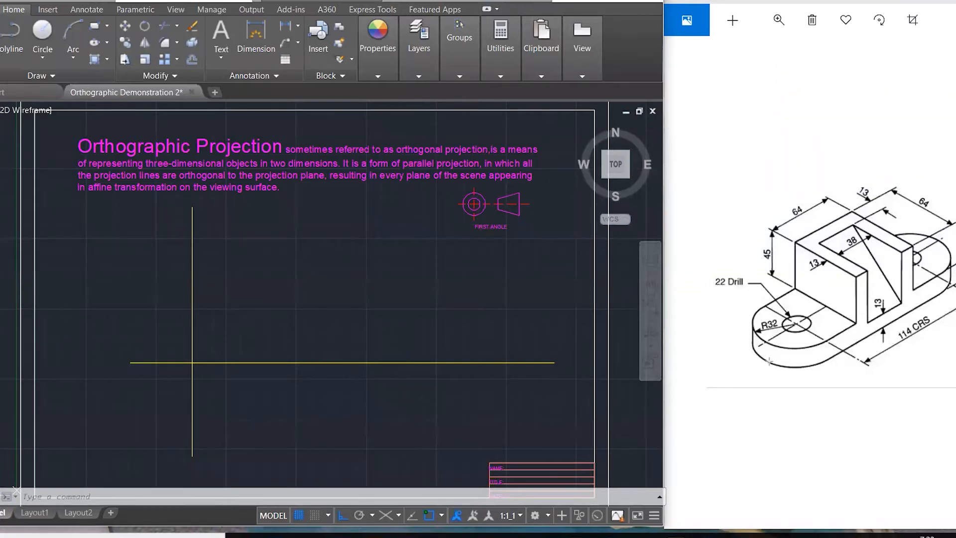
Step: Mark the R32 radius, the 114 CRS distance and the far rounded end on the isometric image with red arrows
mouse_move(797, 327)
left_mouse_down()
mouse_move(757, 344)
mouse_move(753, 336)
left_mouse_up()
mouse_move(954, 312)
left_mouse_down()
mouse_move(862, 368)
mouse_move(867, 363)
left_mouse_up()
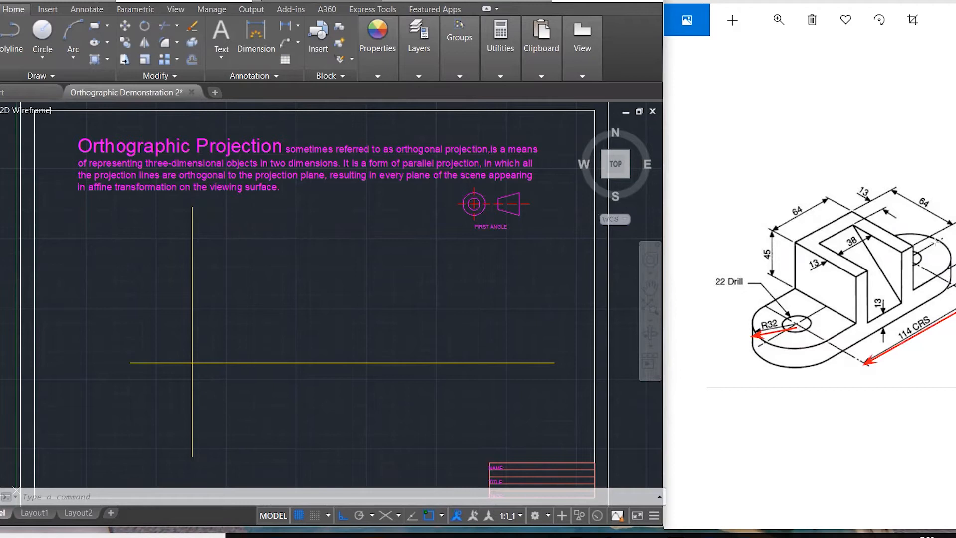
left_click_drag(939, 239, 915, 256)
Step: Add 64 and 114 in Calculator, and mark the bracket's overall length and 64 depth on the isometric image with arrows
left_click(577, 535)
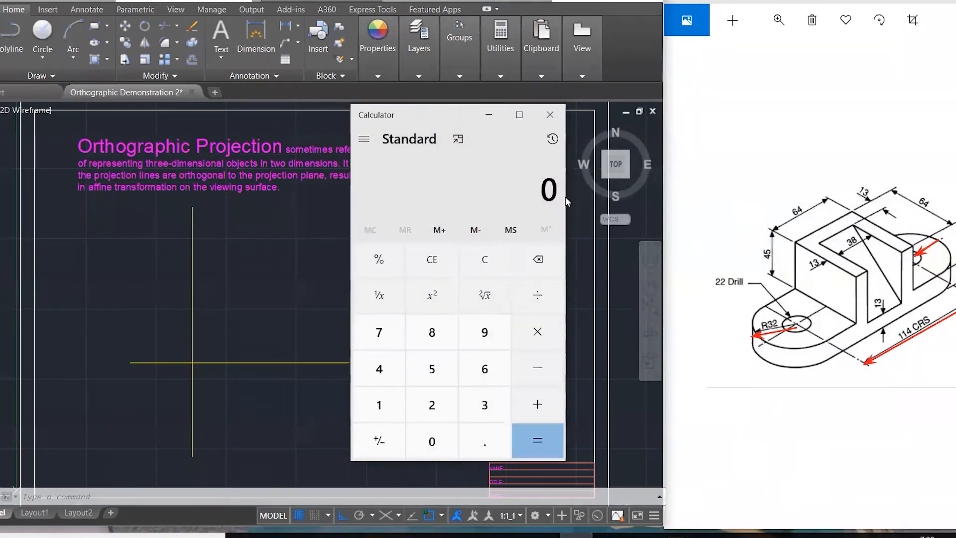
left_click(479, 371)
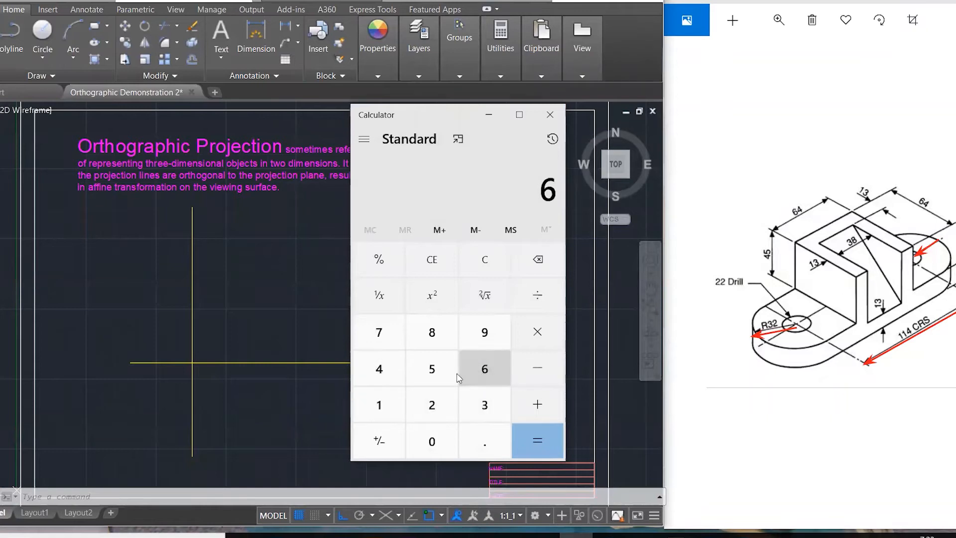
left_click(392, 365)
left_click(538, 401)
left_click(391, 398)
left_click(374, 393)
left_click(367, 375)
left_click(538, 443)
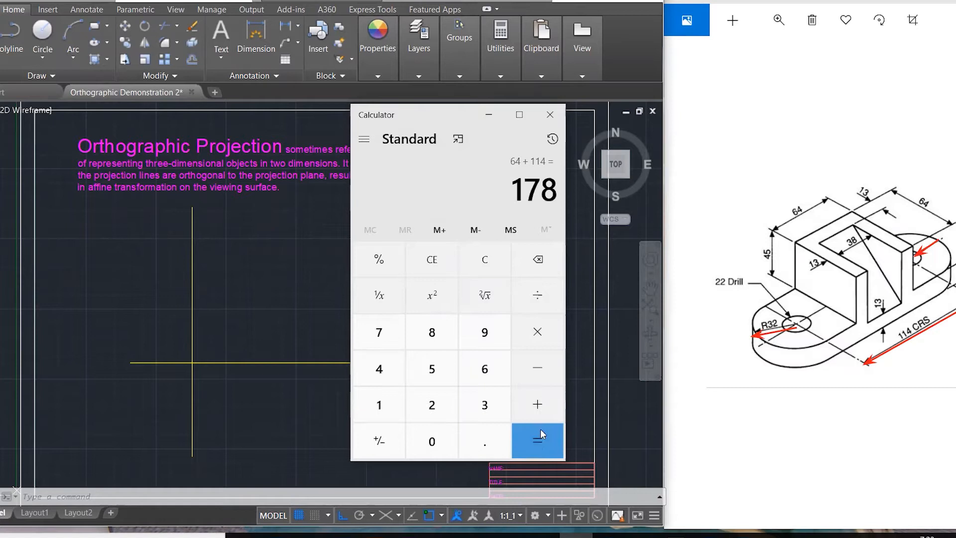
left_click(550, 115)
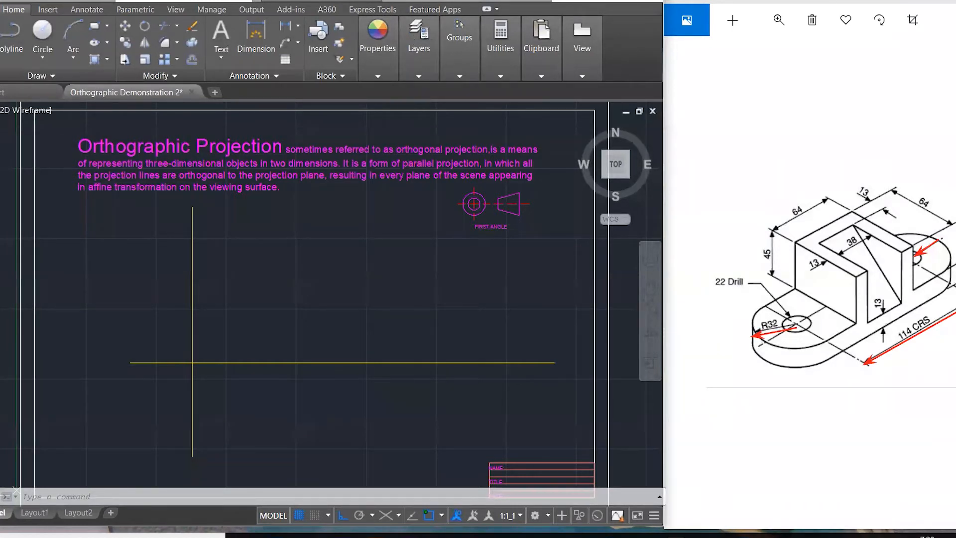
left_click_drag(955, 291, 789, 392)
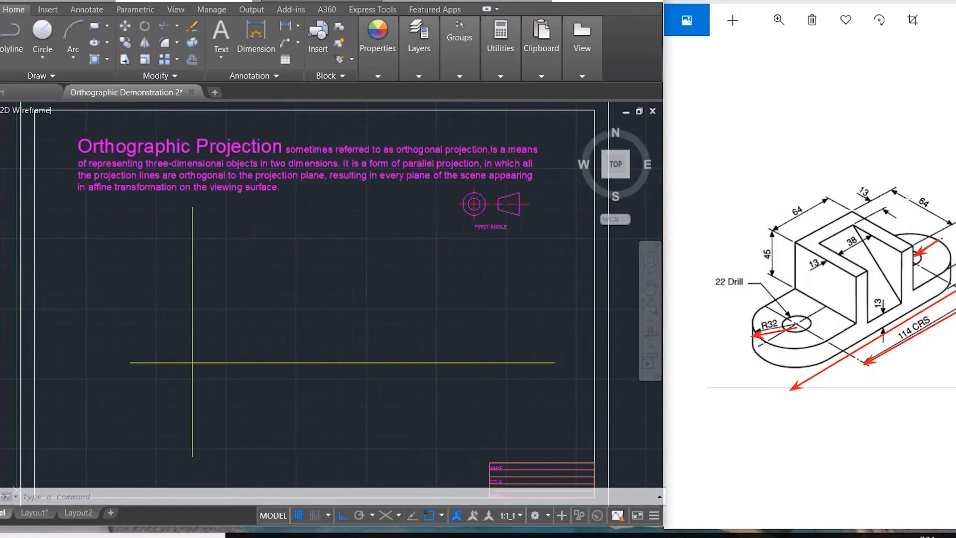
left_click_drag(904, 179, 955, 216)
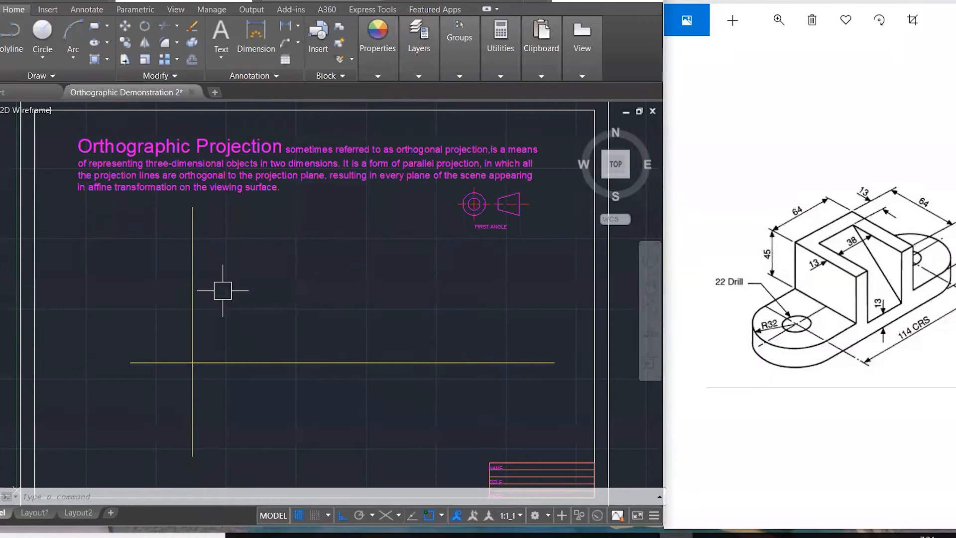
Step: Offset the vertical construction line by 32 to the right for the first hole's centre
left_click(193, 305)
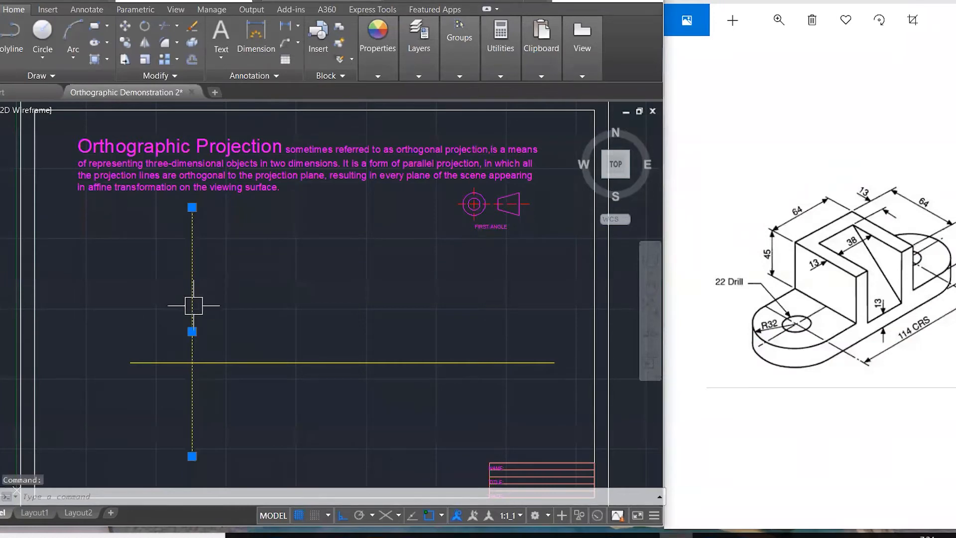
type("o")
key("Return")
type("32")
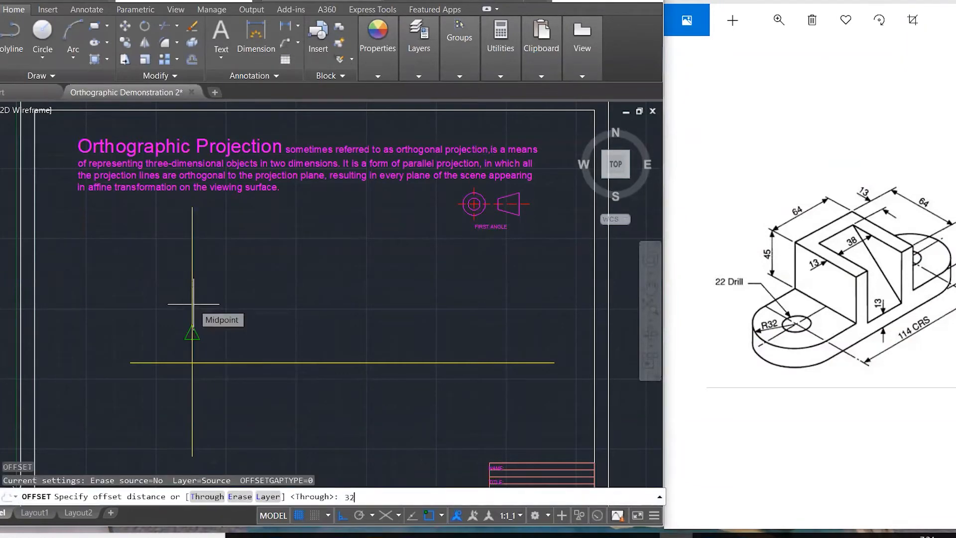
key("Return")
left_click(396, 320)
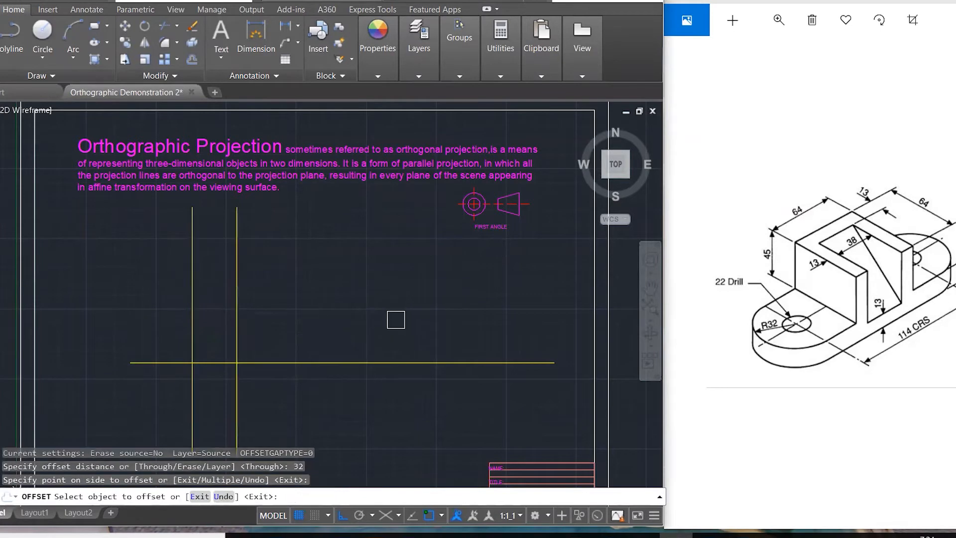
Step: Try to offset the first hole's centre line by 114 to the right, and delete the resulting copy
type("O")
key("Return")
type("114")
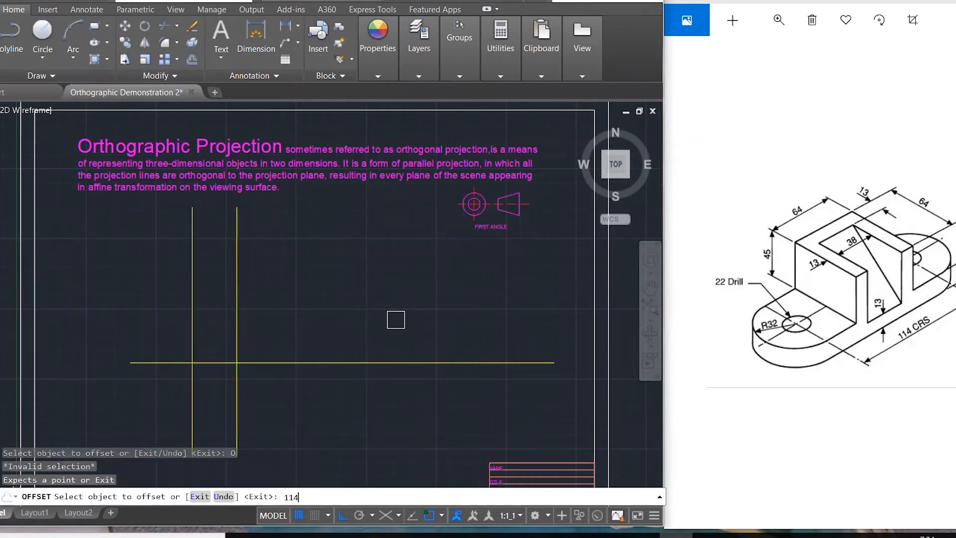
key("Return")
left_click(237, 294)
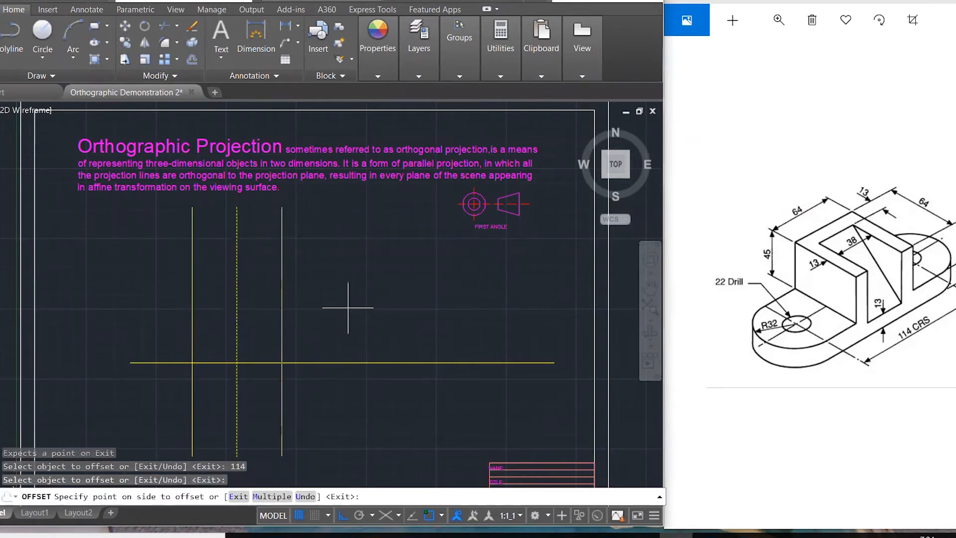
left_click(376, 308)
key("Escape")
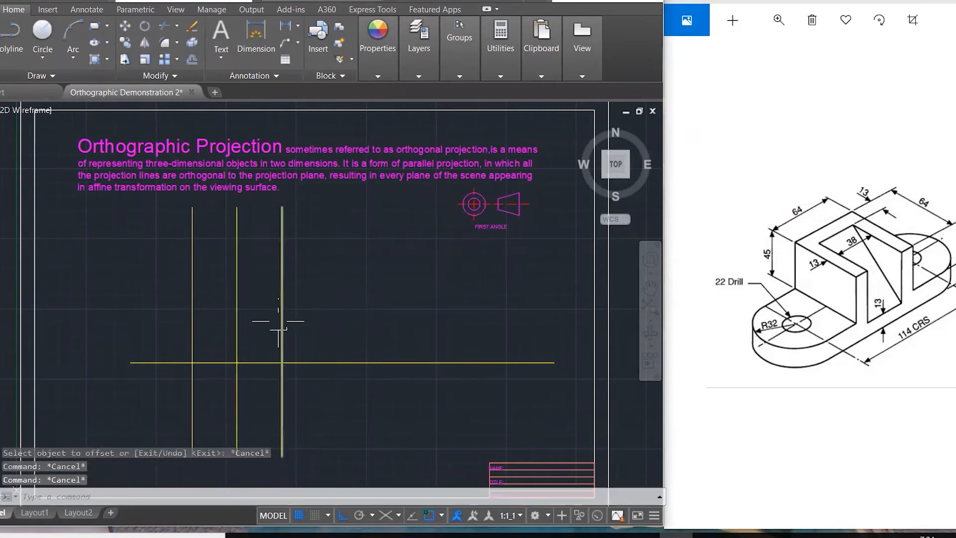
left_click(279, 321)
key("Delete")
Step: Offset the first hole's centre line by 114 to the right for the second hole's centre
type("o")
key("Return")
type("114")
key("Return")
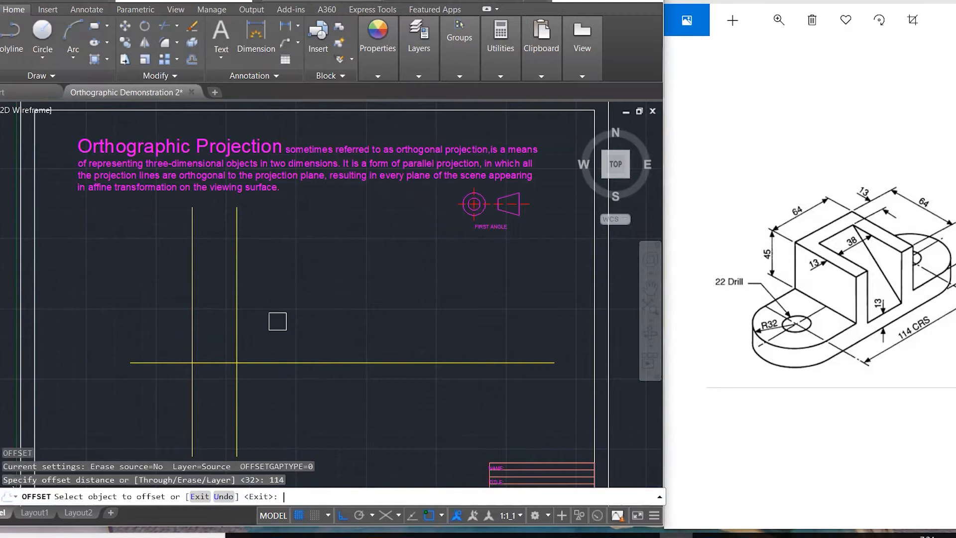
left_click(240, 300)
left_click(401, 298)
key("Escape")
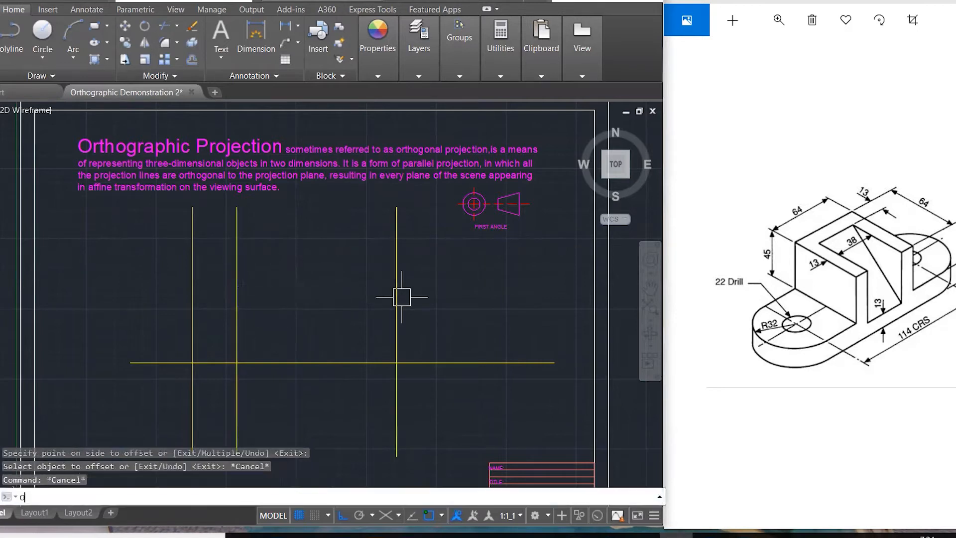
Step: Offset the second hole's centre line by 32 to the right for the bracket's far end
type("o")
key("Return")
type("32")
key("Return")
left_click(401, 293)
left_click(403, 293)
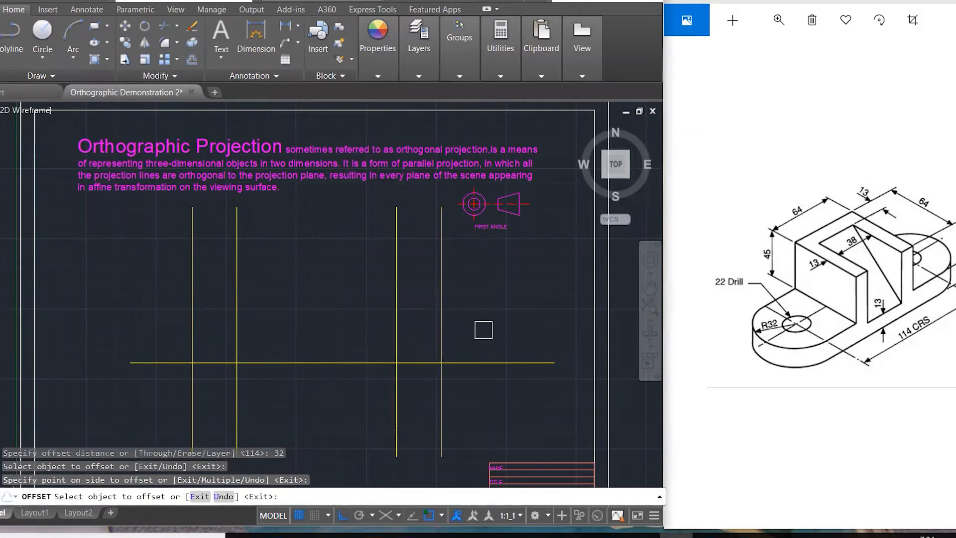
key("Escape")
key("Escape")
key("Escape")
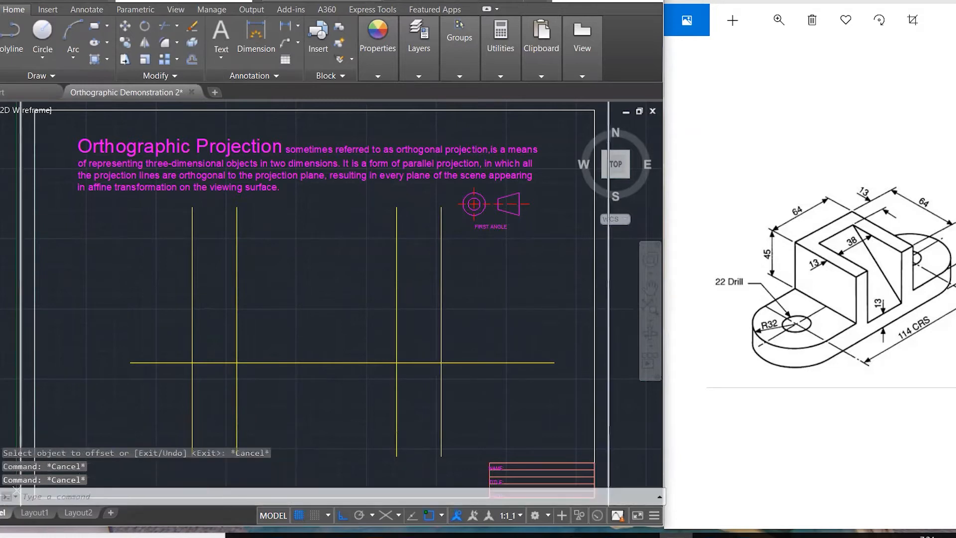
Step: Offset the horizontal construction line upward by 19 for the top of the base
mouse_move(378, 48)
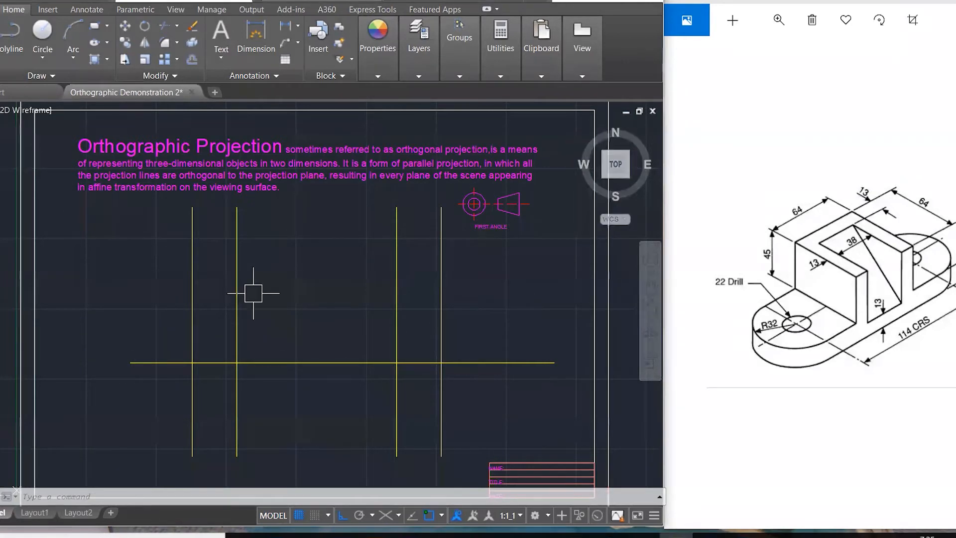
type("o")
key("Return")
type("19")
key("Return")
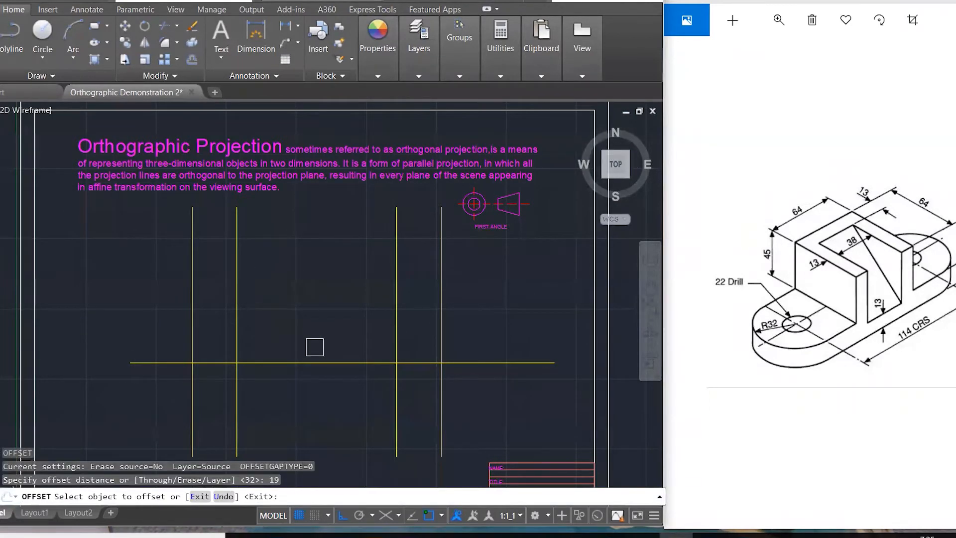
left_click(314, 361)
left_click(321, 319)
key("Escape")
key("Escape")
key("Escape")
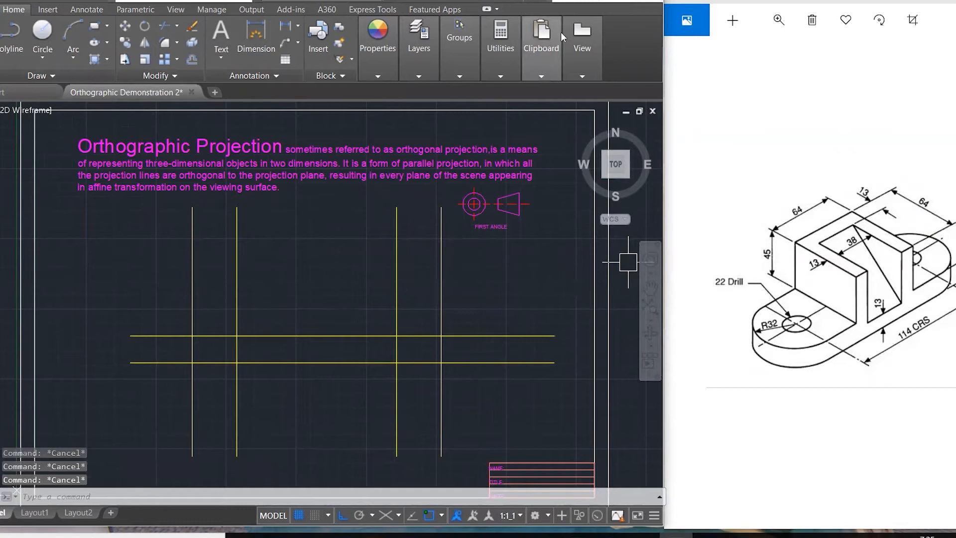
Step: Mark the 45 height on the isometric image with an arrow and offset the base's top line upward by 45
left_click_drag(779, 278, 781, 233)
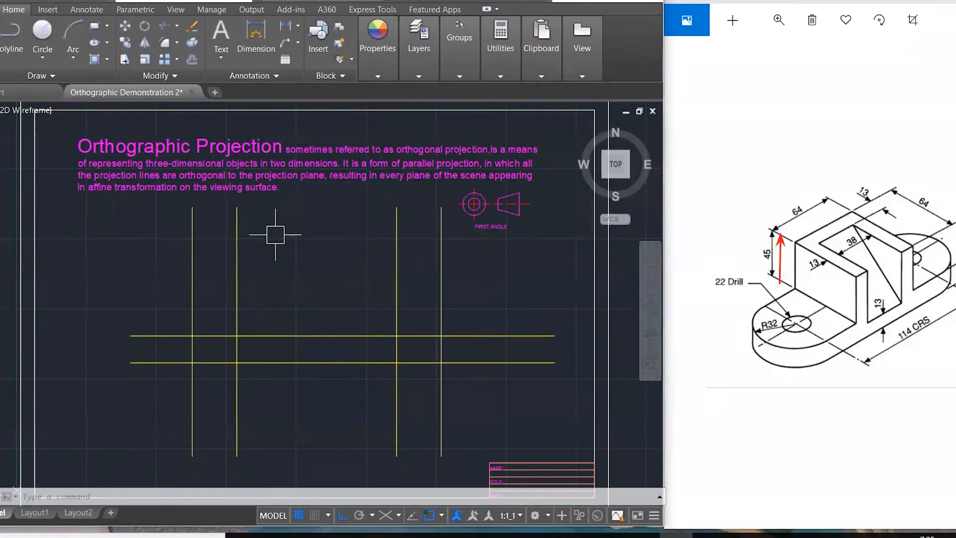
type("o")
key("Return")
type("45")
key("Return")
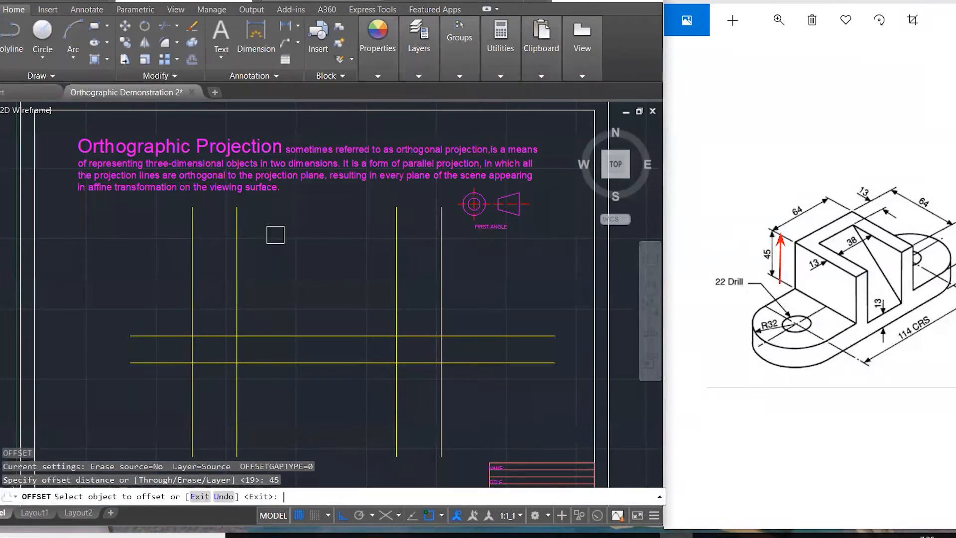
left_click(322, 336)
left_click(323, 331)
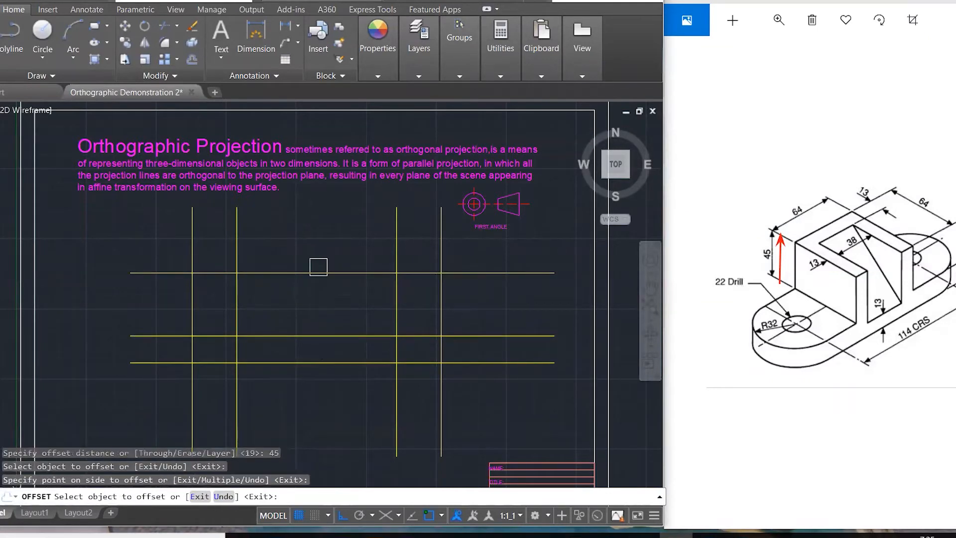
key("Escape")
key("Escape")
key("Escape")
key("Escape")
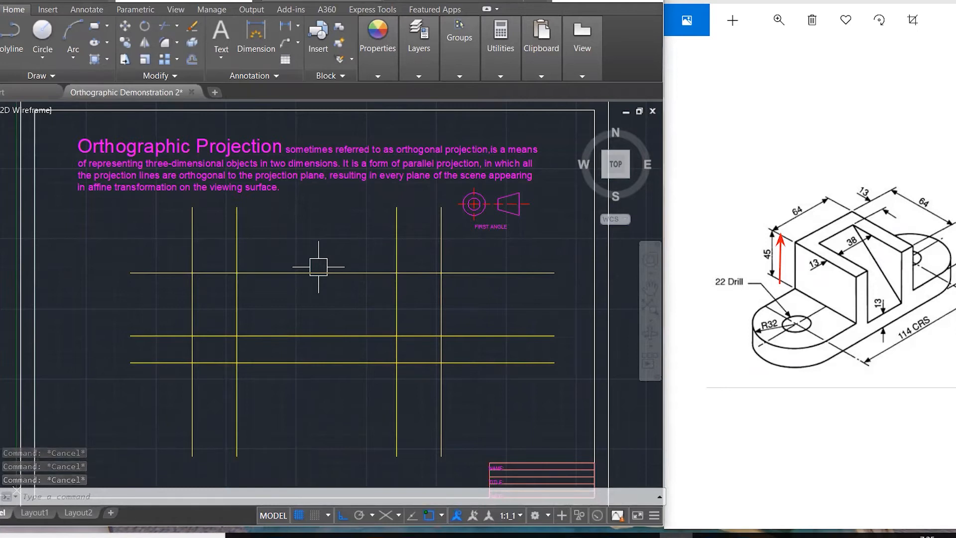
Step: Move the two inner vertical lines through the hole centres to the CENTER LINE layer
left_click(236, 303)
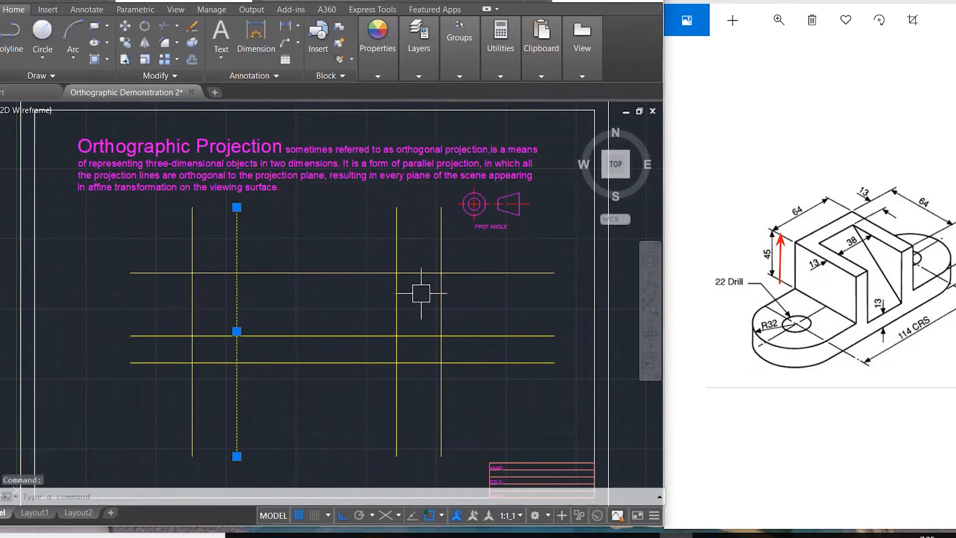
left_click(393, 306)
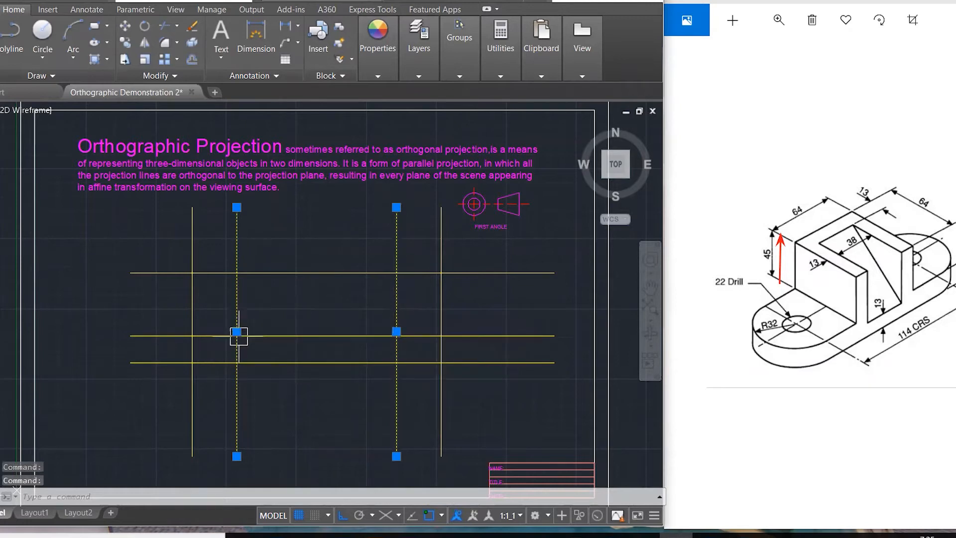
left_click(385, 31)
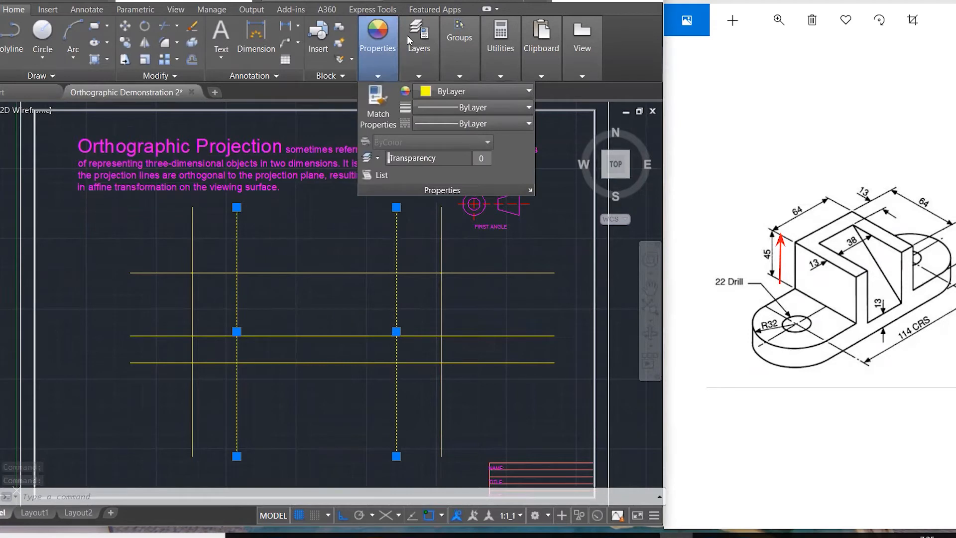
left_click(421, 78)
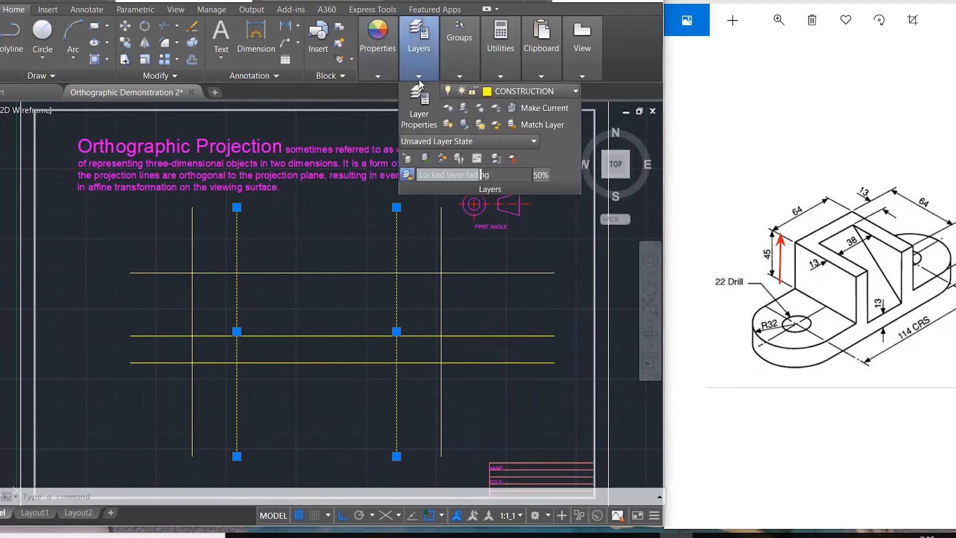
left_click(507, 90)
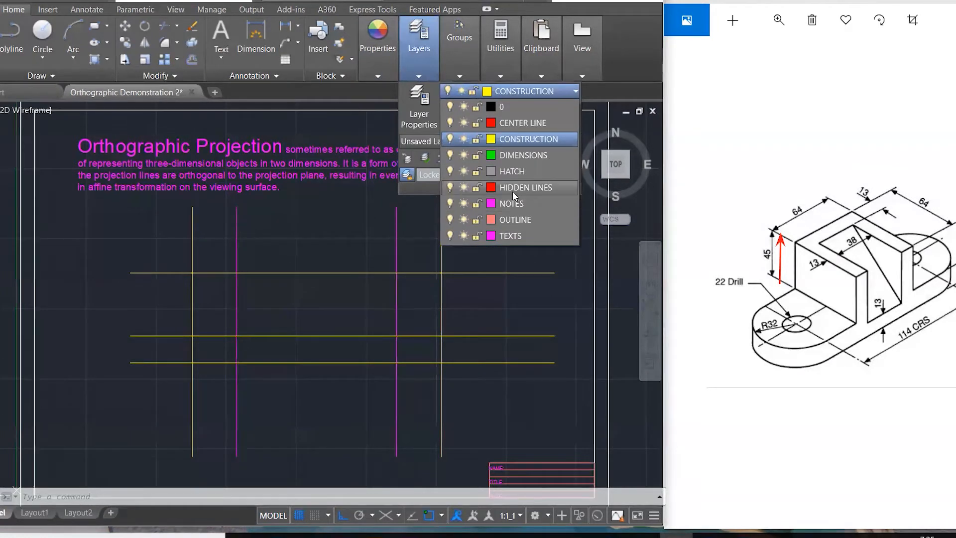
left_click(515, 187)
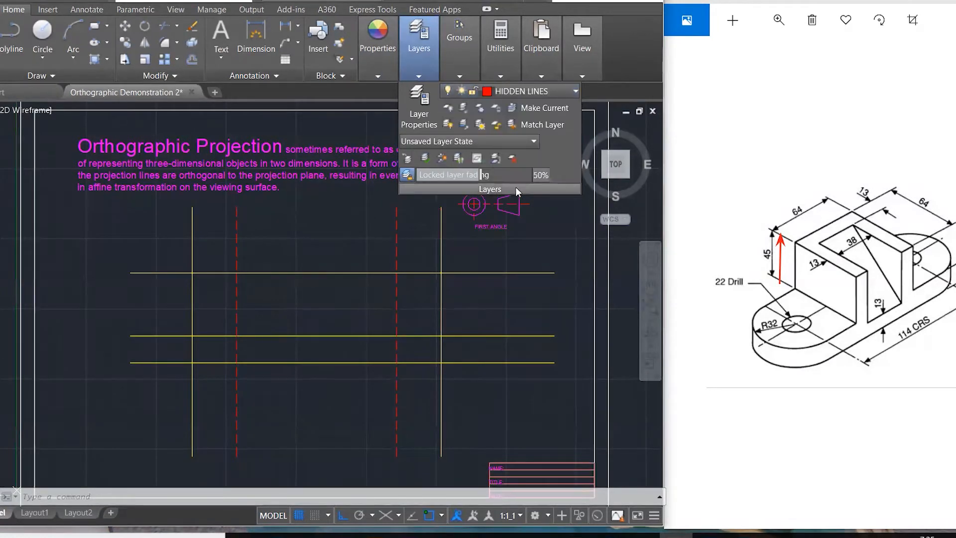
left_click(516, 93)
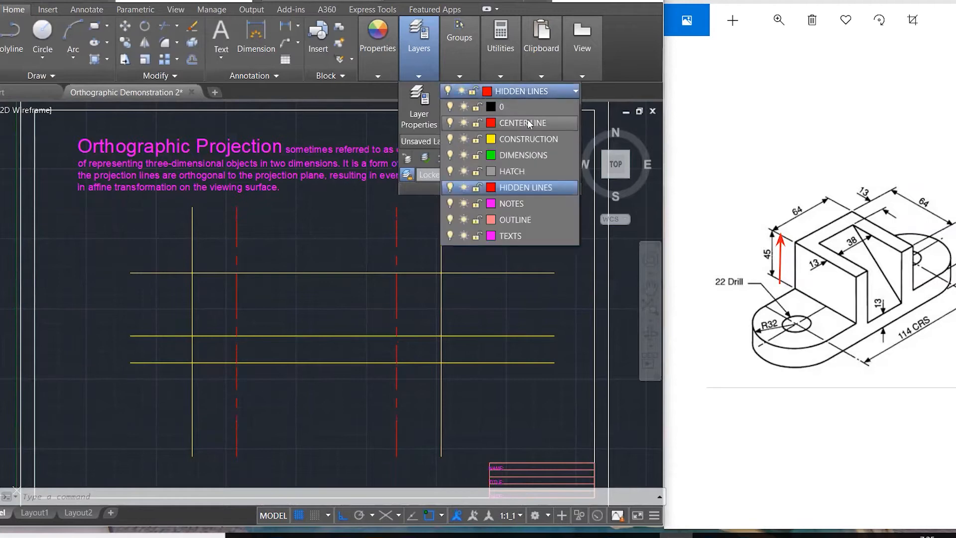
left_click(523, 123)
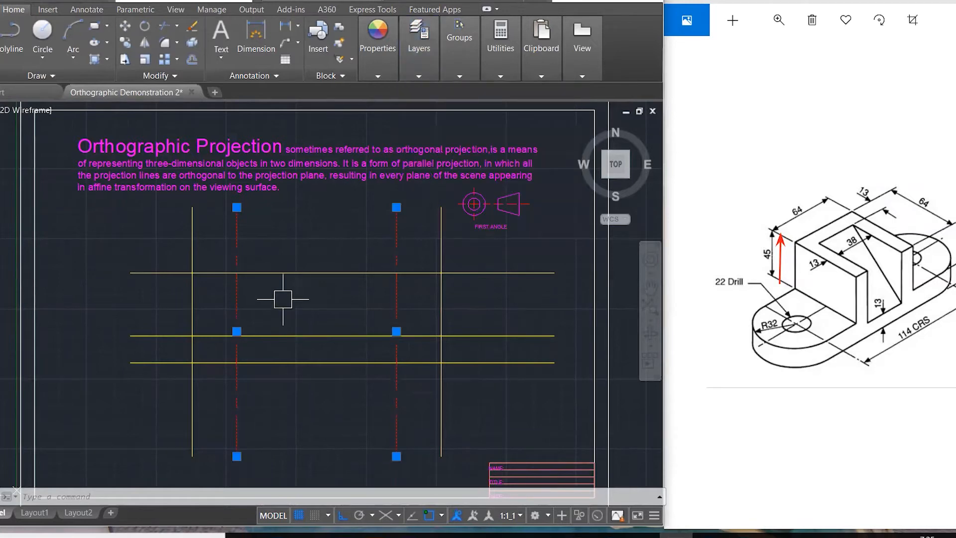
key("Escape")
key("Escape")
key("Escape")
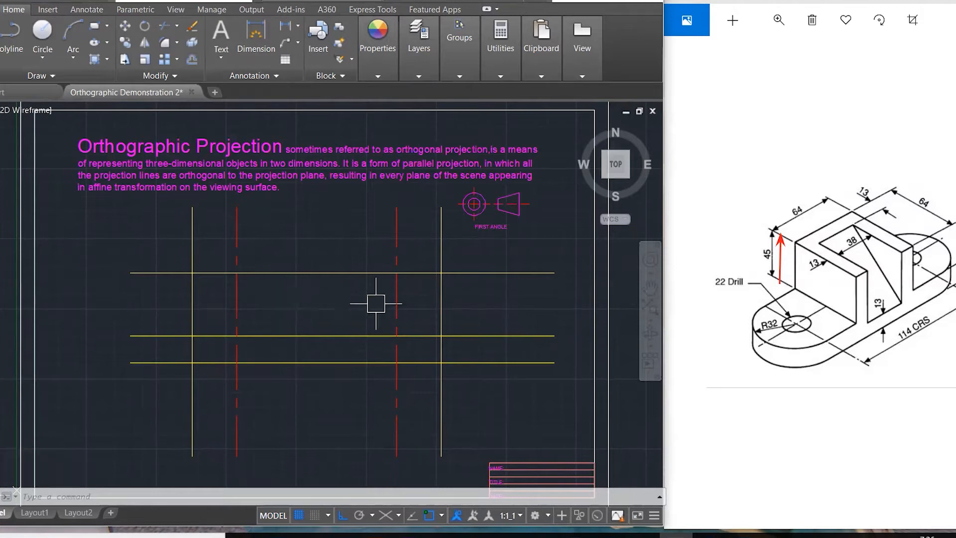
Step: Fillet both lower corners of the front view to sharp corners between the outer vertical lines and the bottom horizontal line
type("f")
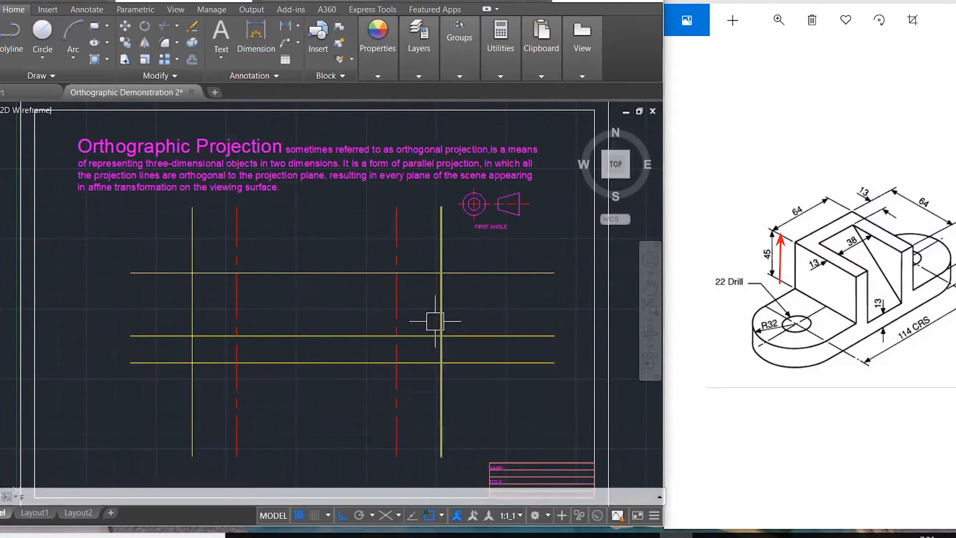
key("Return")
left_click(438, 321)
left_click(346, 358)
key("Return")
left_click(320, 359)
left_click(190, 354)
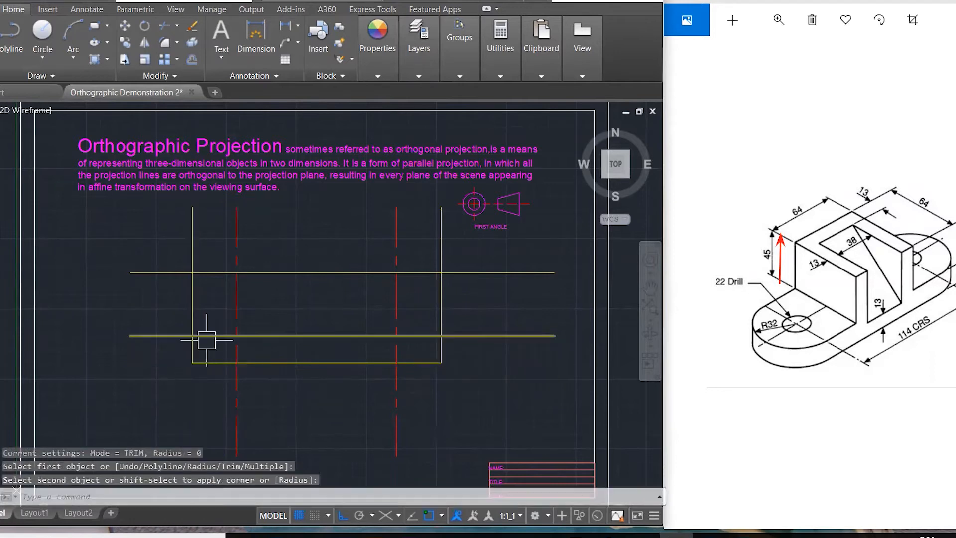
key("Escape")
key("Escape")
key("Escape")
Step: Draw a vertical line up from the midpoint of the front view's bottom line and stretch its lower end well below the base
type("L")
key("Return")
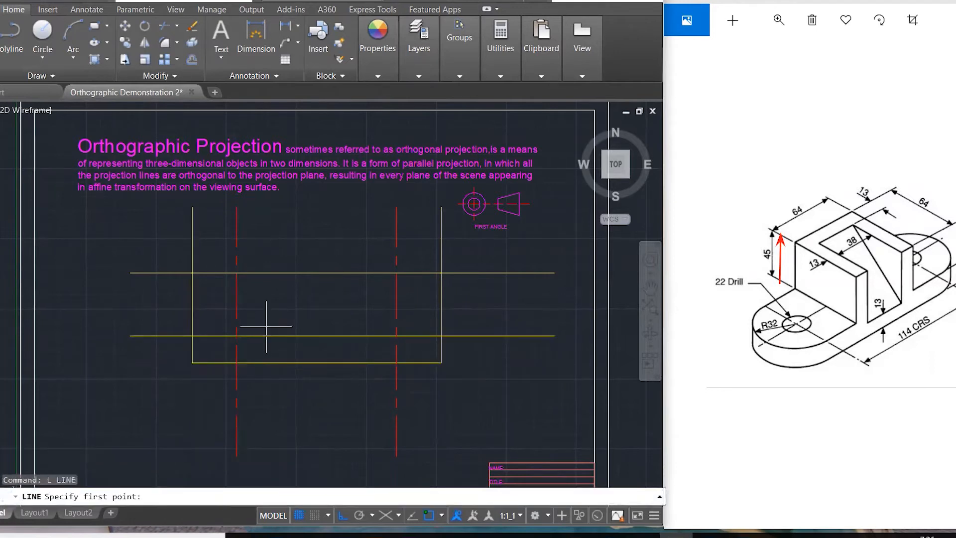
left_click(317, 362)
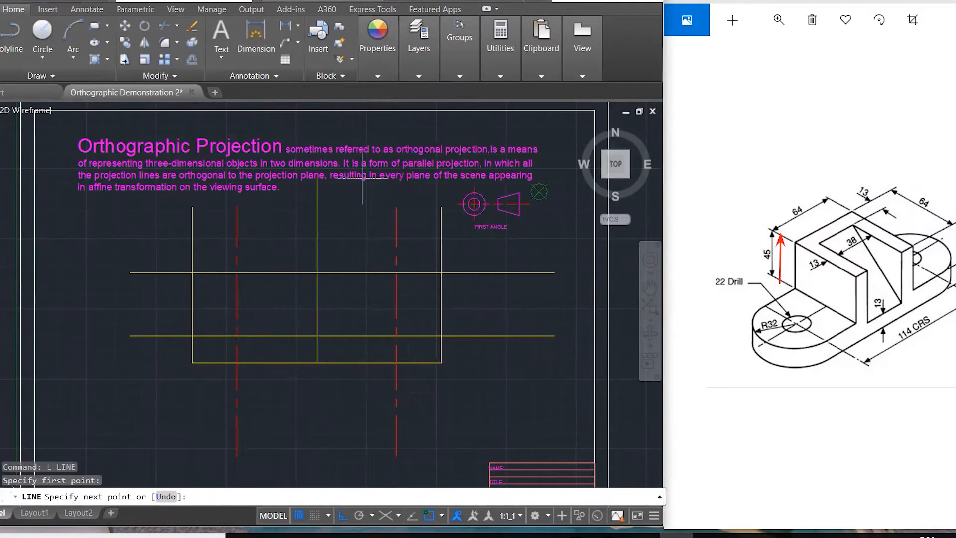
key("Escape")
left_click(317, 301)
left_click(317, 363)
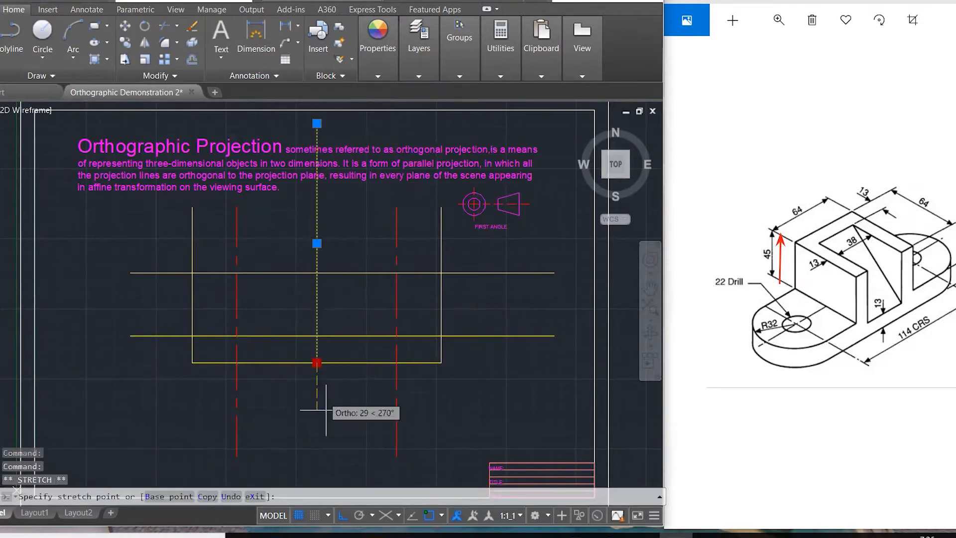
left_click(334, 468)
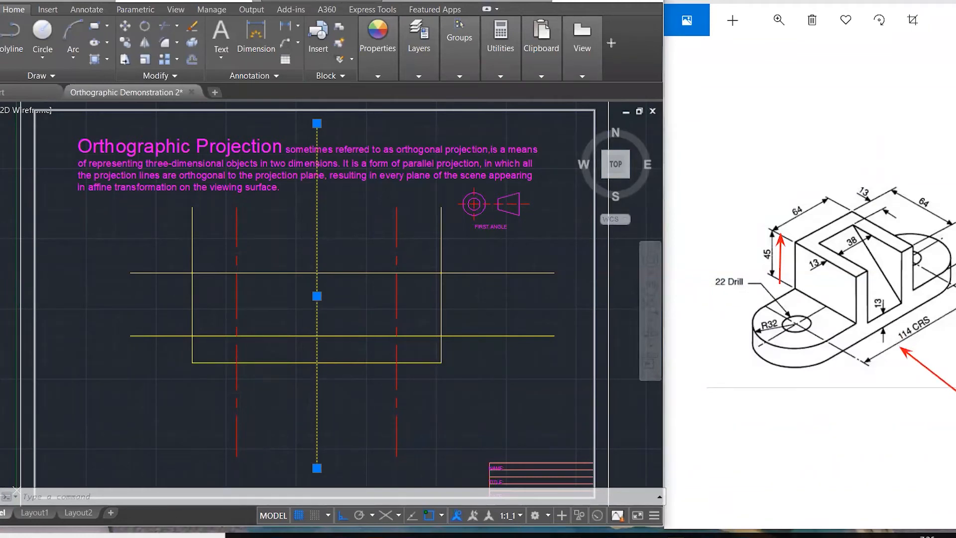
Step: Label the arrowed front face on the isometric image as FRONT ELEVATION
mouse_move(868, 391)
left_mouse_down()
mouse_move(871, 417)
mouse_move(931, 417)
left_mouse_up()
type("FRONT ELEVATION")
left_click_drag(867, 414, 775, 414)
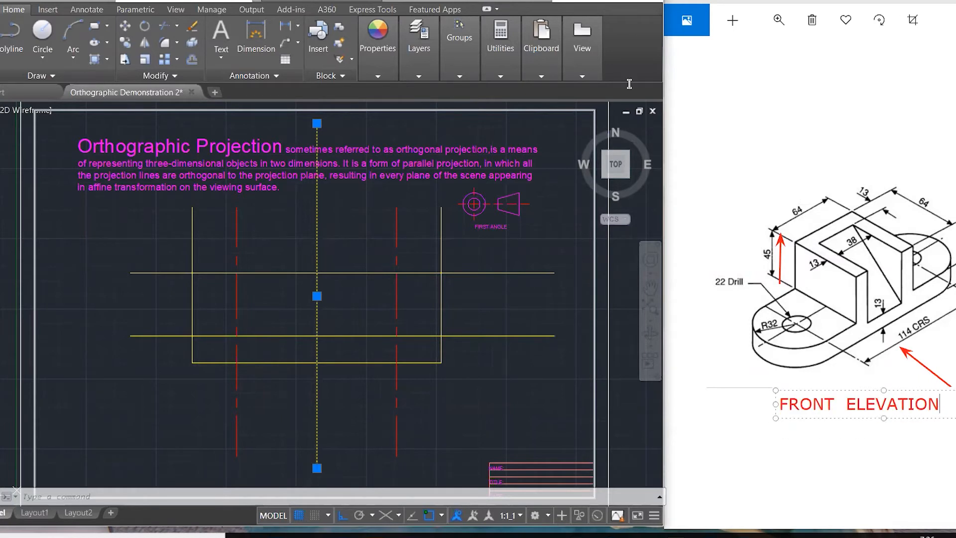
left_click(800, 144)
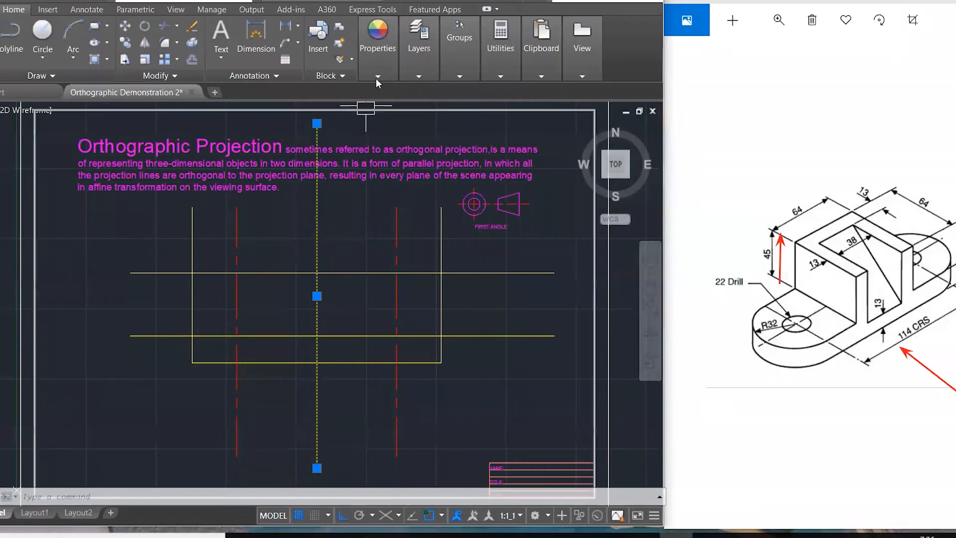
Step: Move the middle vertical line to the CENTER LINE layer and deselect it
left_click(412, 73)
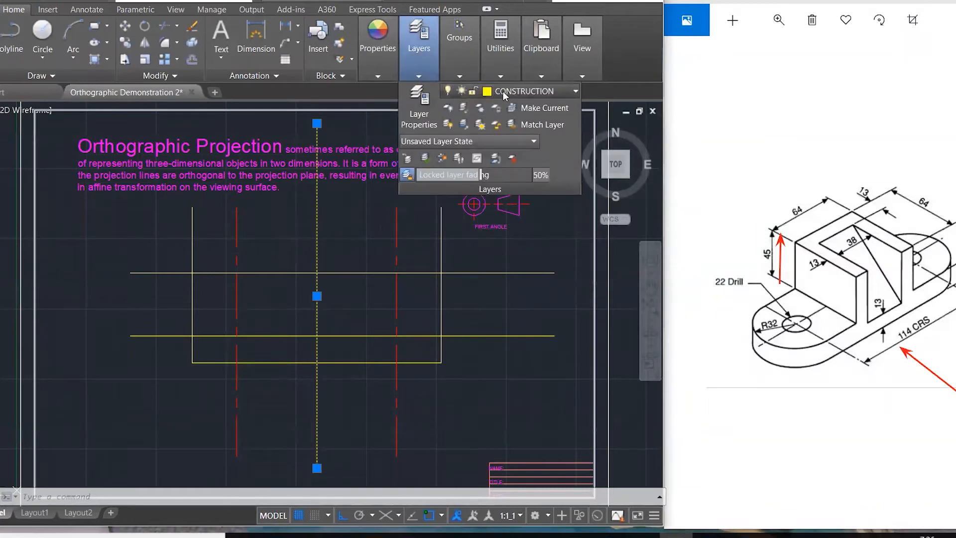
left_click(503, 91)
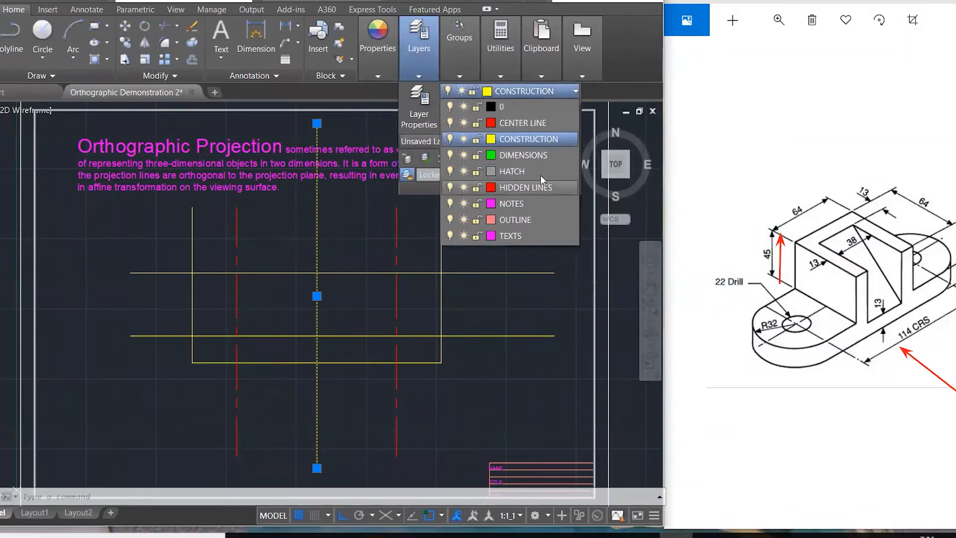
left_click(539, 121)
key("Escape")
key("Escape")
key("Escape")
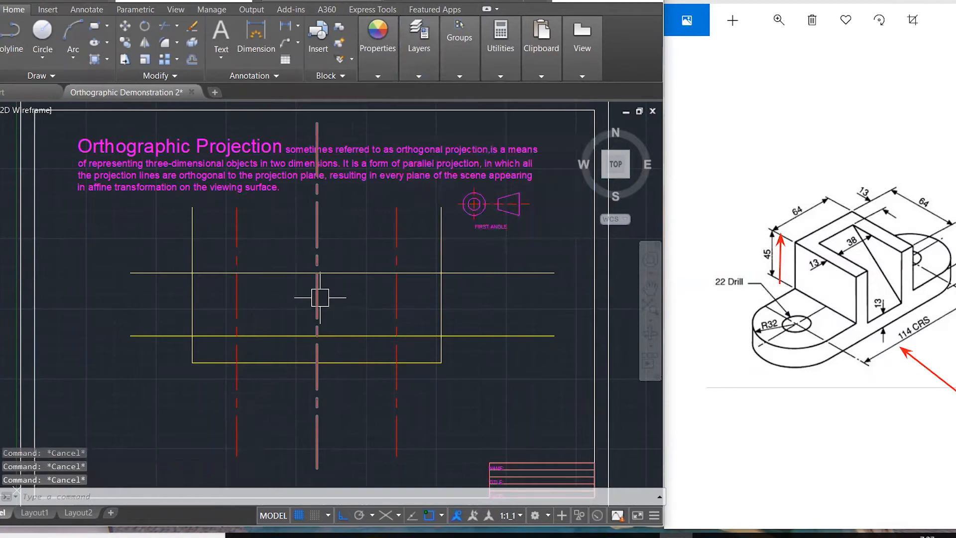
Step: Mark both ends of the 64 width on the isometric image and draw a line across the middle of the upright block
type("o")
key("Return")
key("Escape")
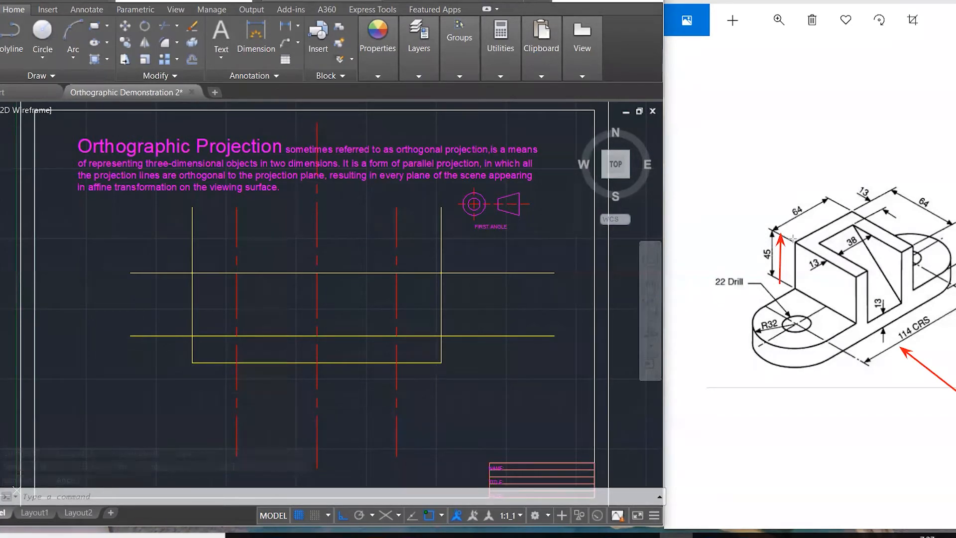
left_click_drag(849, 208, 849, 198)
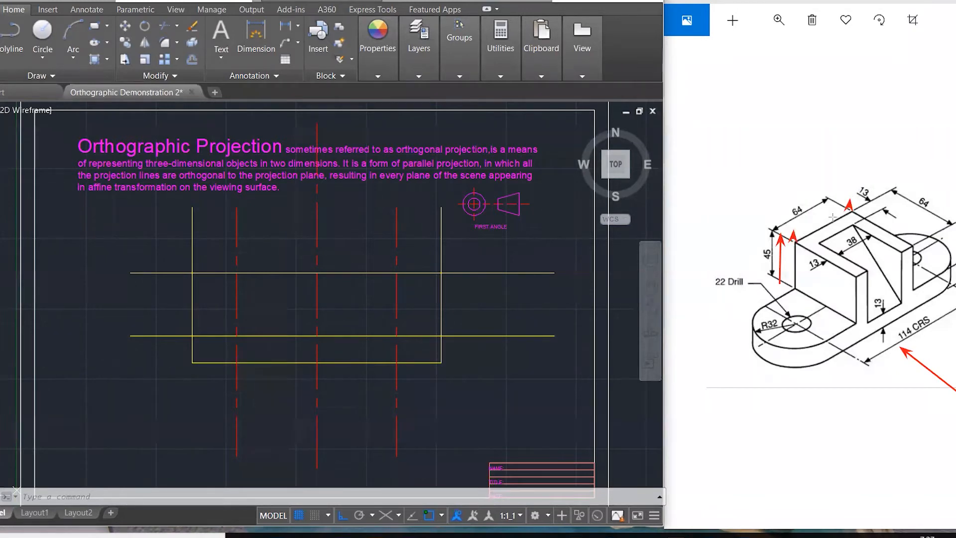
left_click_drag(798, 209, 879, 258)
left_click(325, 205)
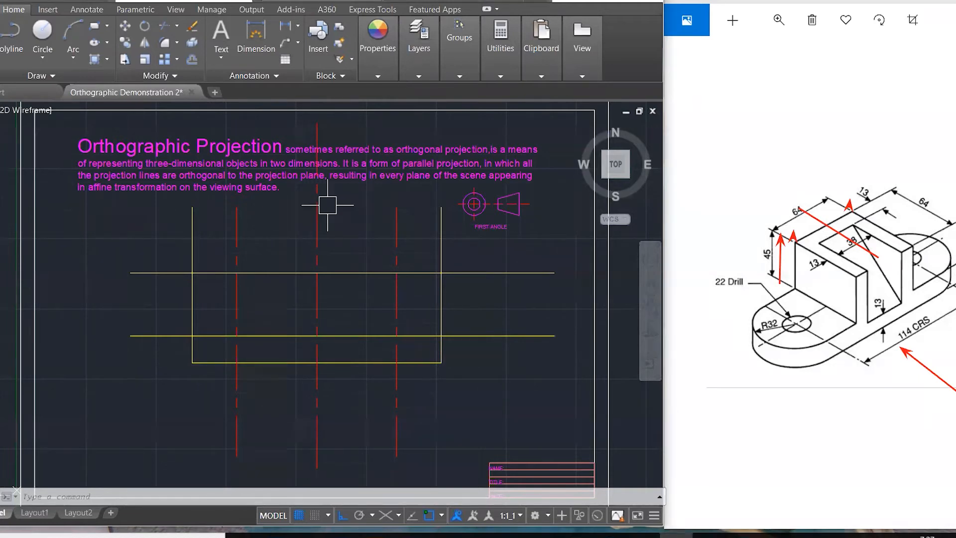
Step: Offset the middle centre line by 32 to both sides for the 64-wide upright block
type("o")
key("Return")
type("32")
key("Return")
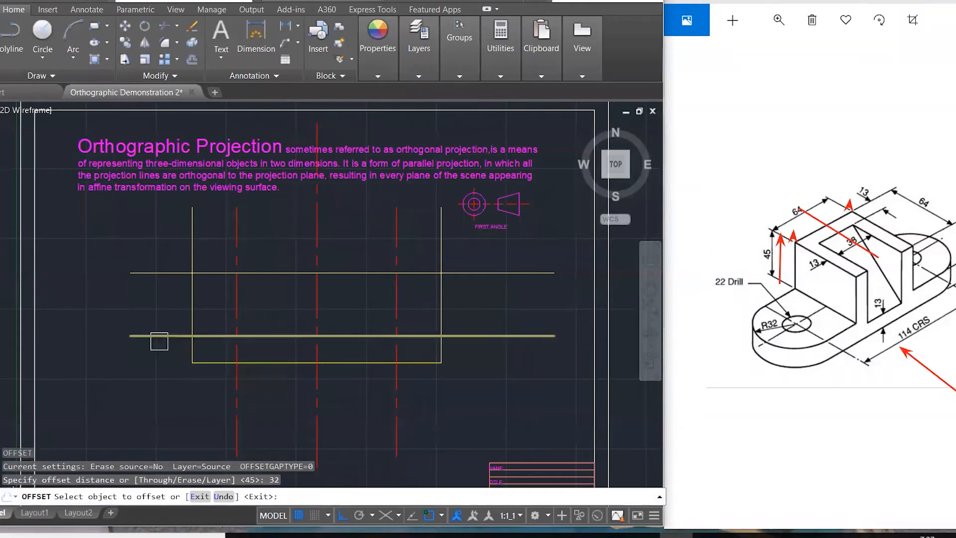
left_click(320, 237)
left_click(359, 236)
left_click(173, 226)
left_click(173, 226)
left_click(317, 230)
left_click(289, 247)
key("Escape")
key("Escape")
Step: Move the two vertical lines offset from the middle centre line to the CONSTRUCTION layer
left_click(273, 245)
left_click(362, 234)
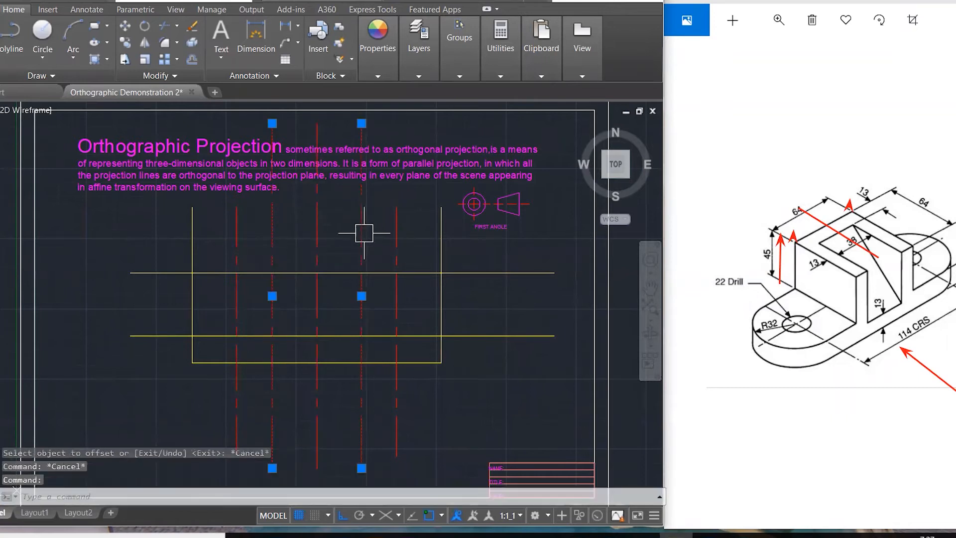
mouse_move(420, 73)
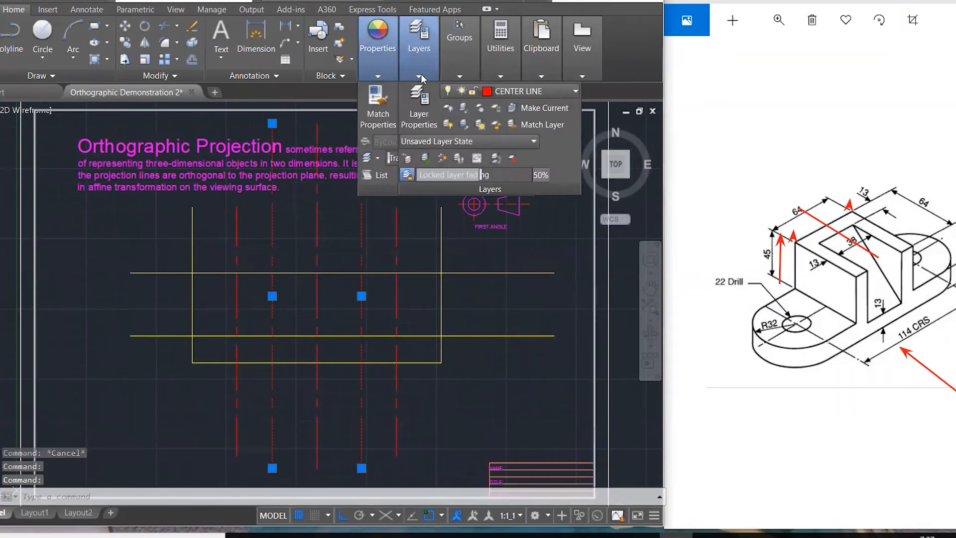
left_click(506, 91)
left_click(524, 140)
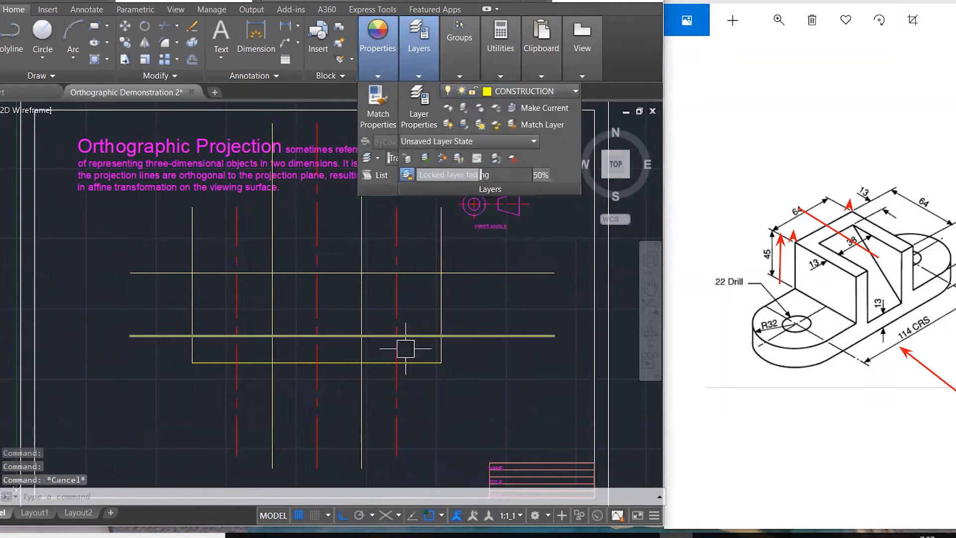
key("Escape")
key("Escape")
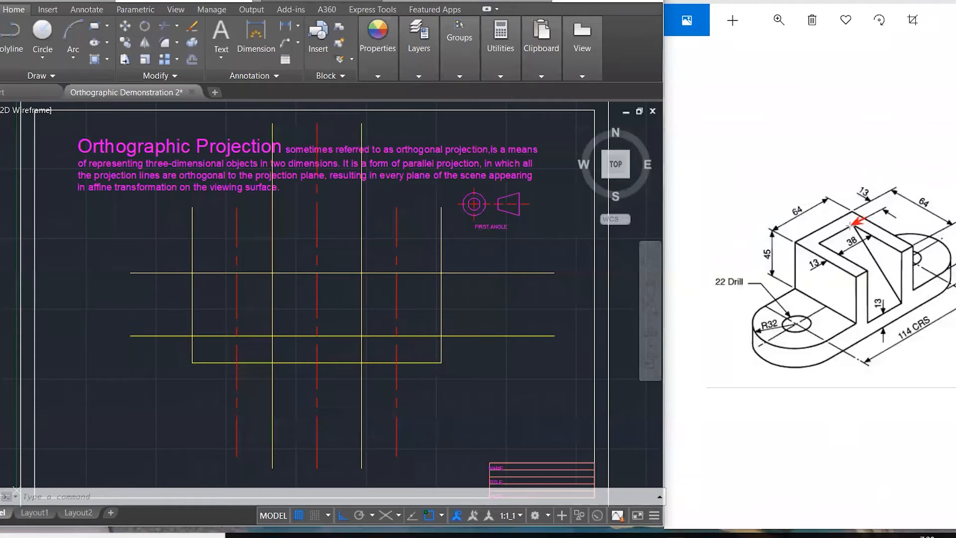
Step: Mark the 13 wall thickness on the isometric image and offset both outer lines of the upright block inward by 13
left_click_drag(809, 254, 819, 246)
type("o")
key("Return")
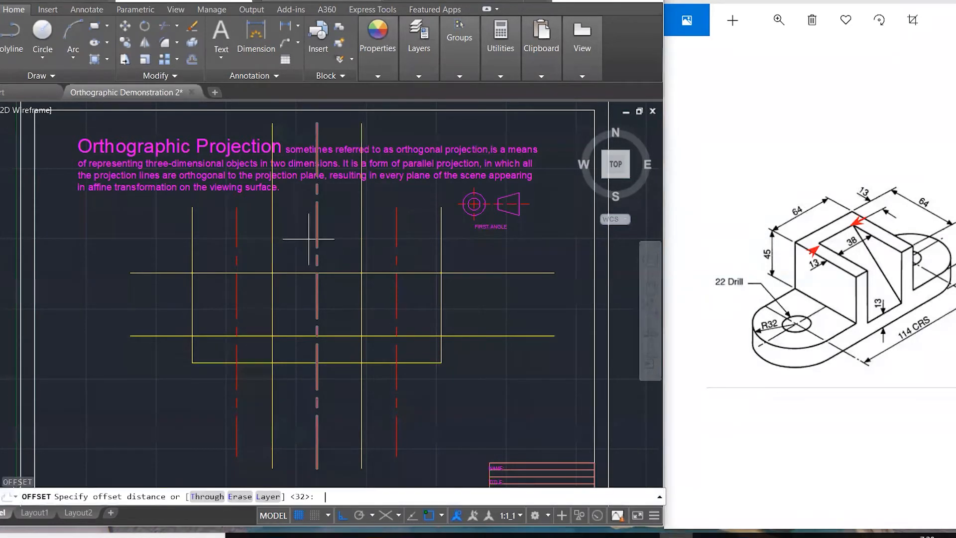
type("13")
key("Return")
left_click(269, 244)
left_click(304, 224)
left_click(361, 228)
left_click(340, 230)
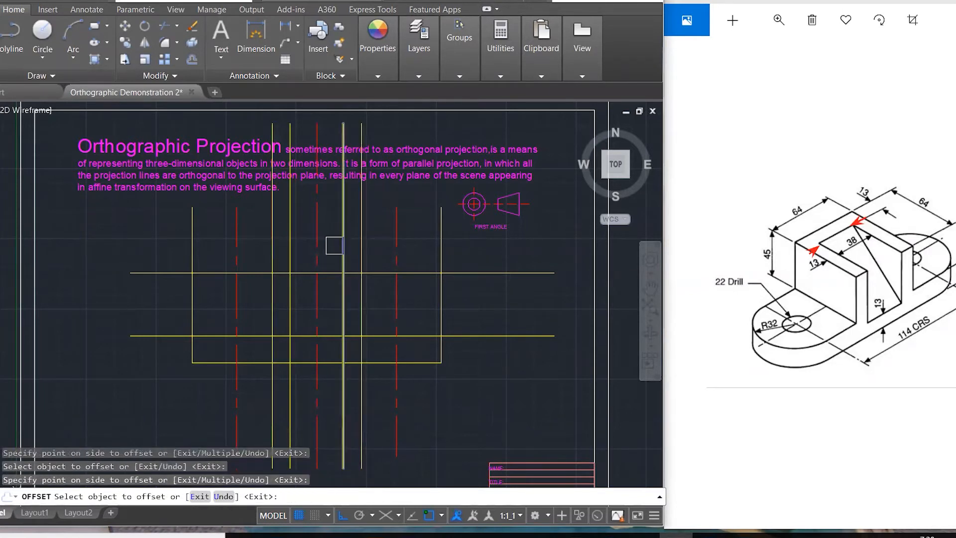
Step: Offset the base's bottom line upward by 13 for the floor of the slot
scroll(328, 337, "up", 3)
left_click(335, 359)
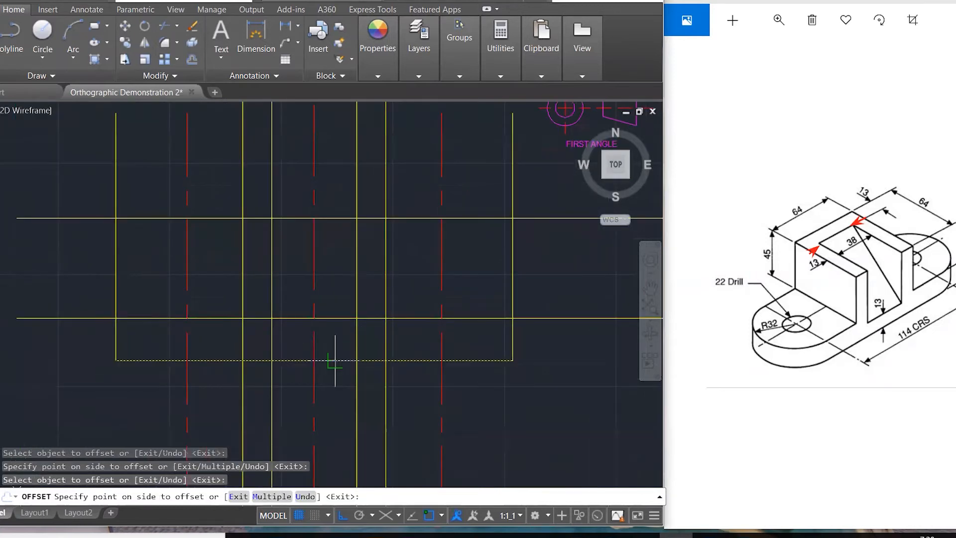
left_click(335, 337)
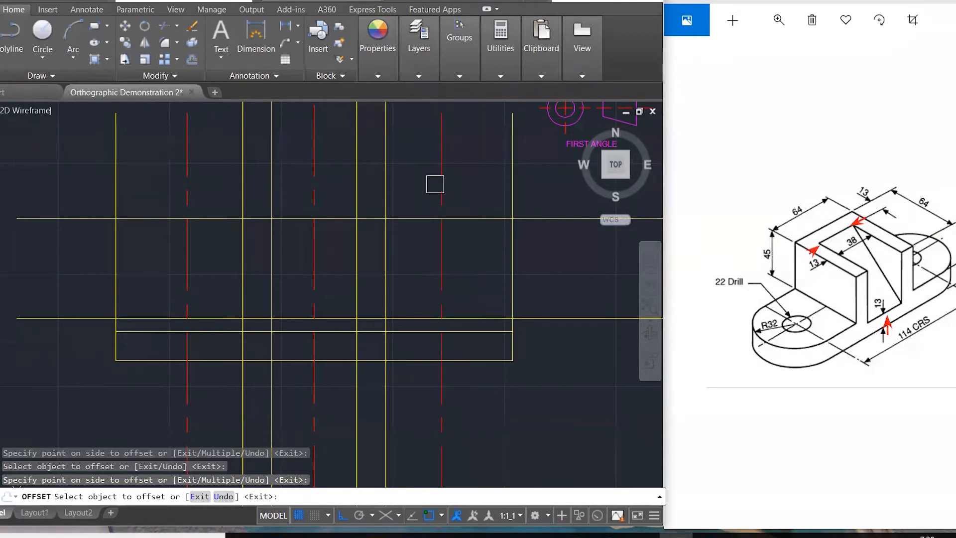
scroll(496, 186, "down", 2)
key("Escape")
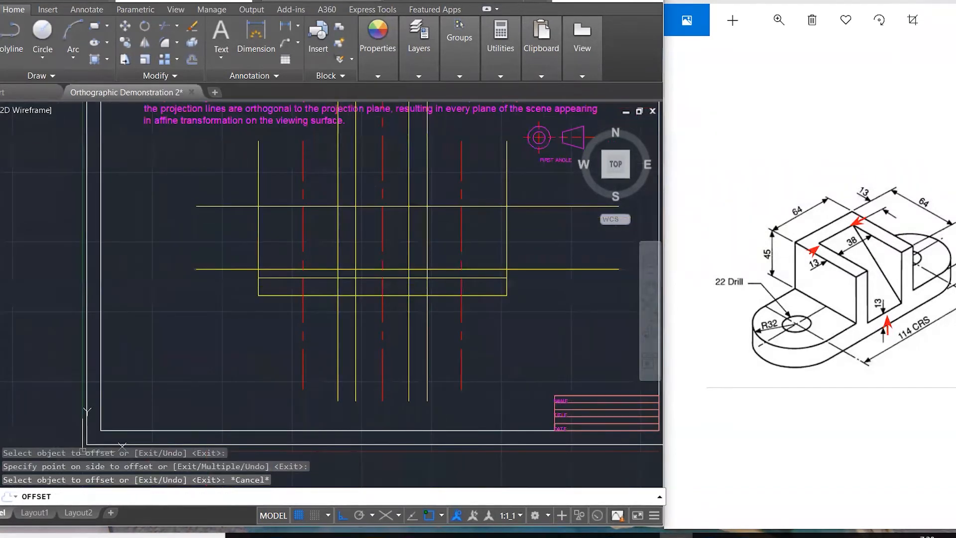
key("Escape")
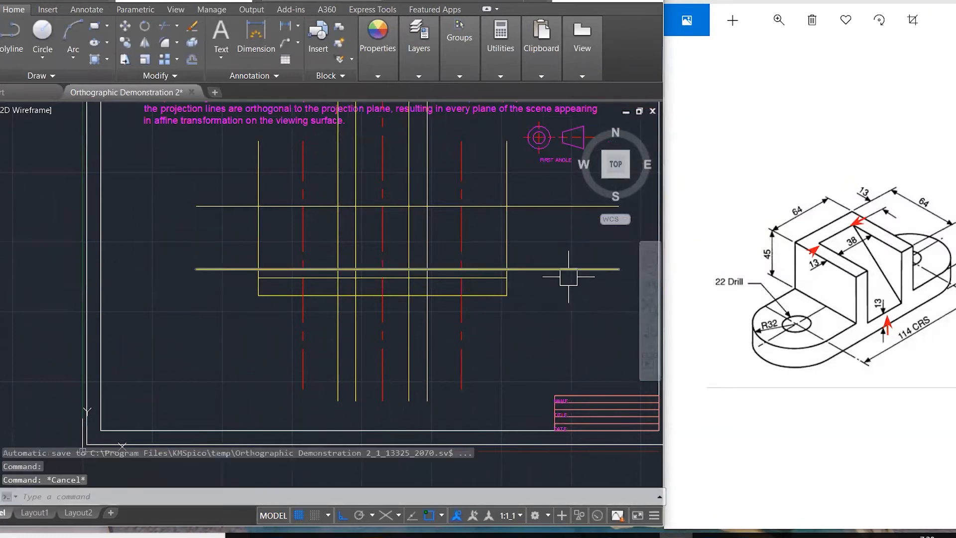
Step: Fillet the base's two upper corners with radius 0 between the outer vertical lines and the base's top line
type("f")
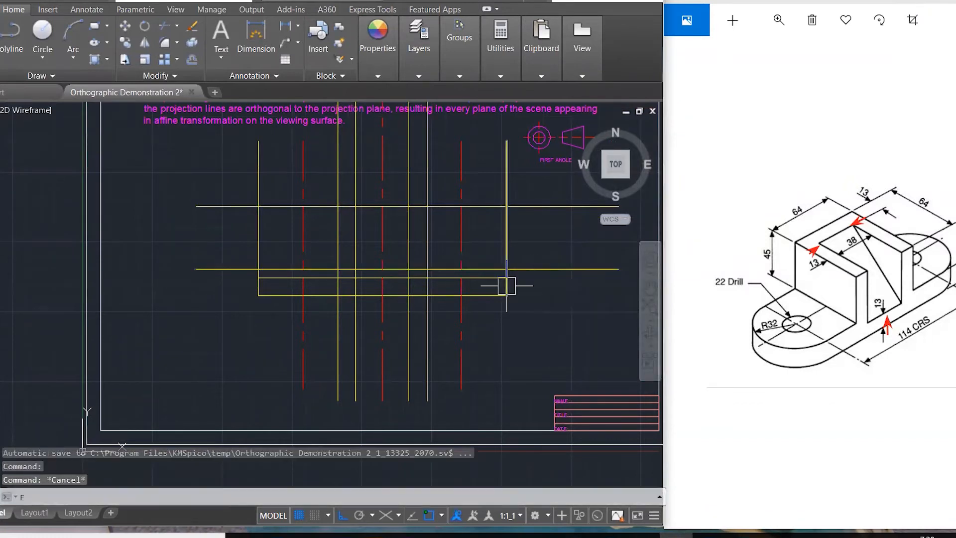
key("Return")
scroll(500, 294, "up", 3)
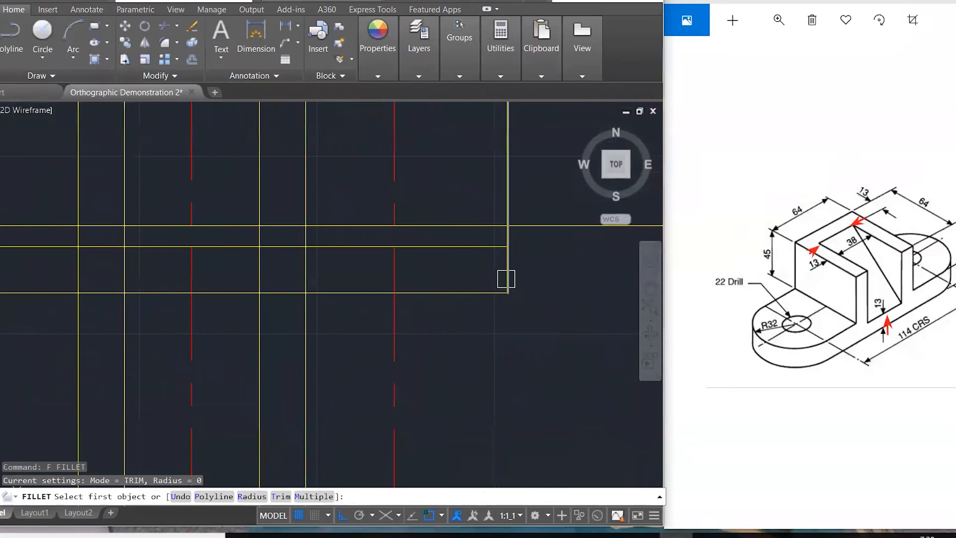
scroll(515, 303, "down", 2)
left_click(514, 292)
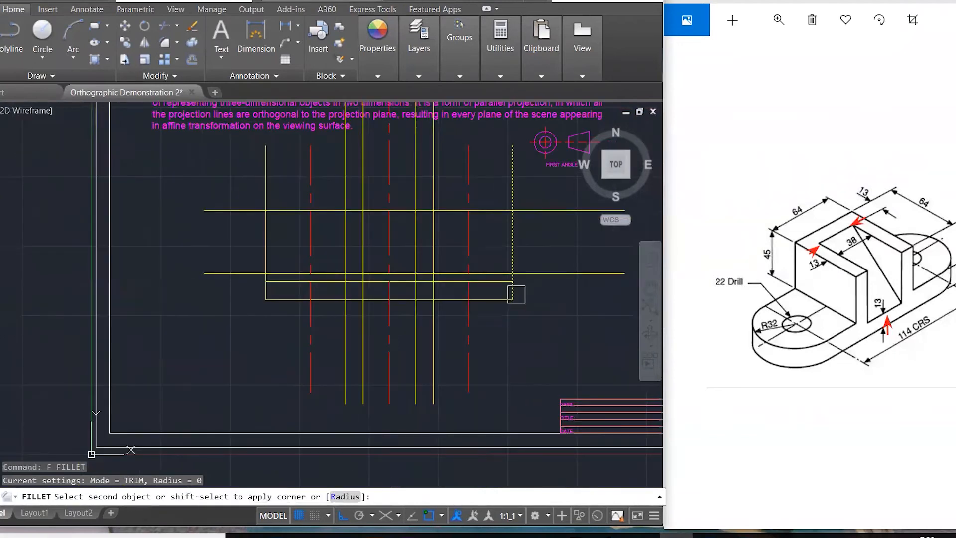
left_click(498, 273)
key("Return")
left_click(266, 293)
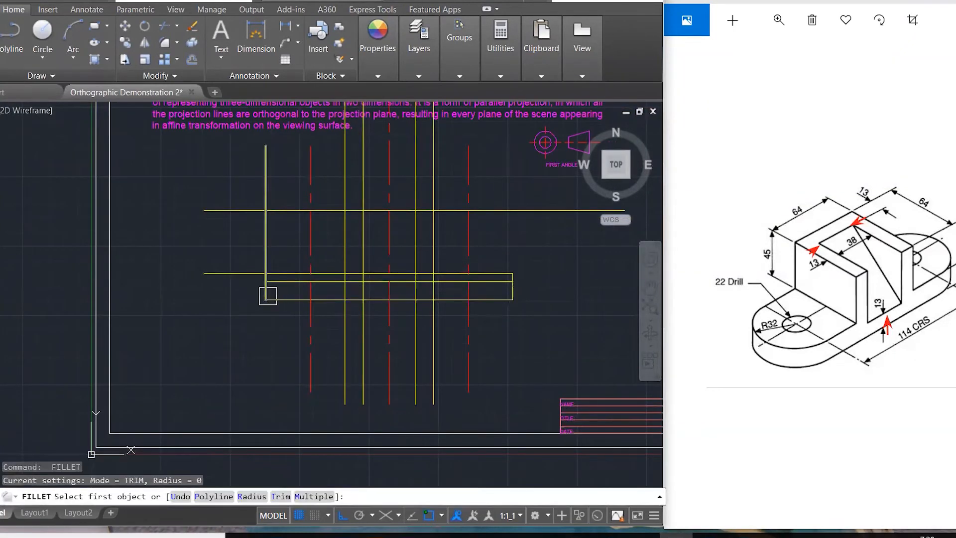
left_click(279, 272)
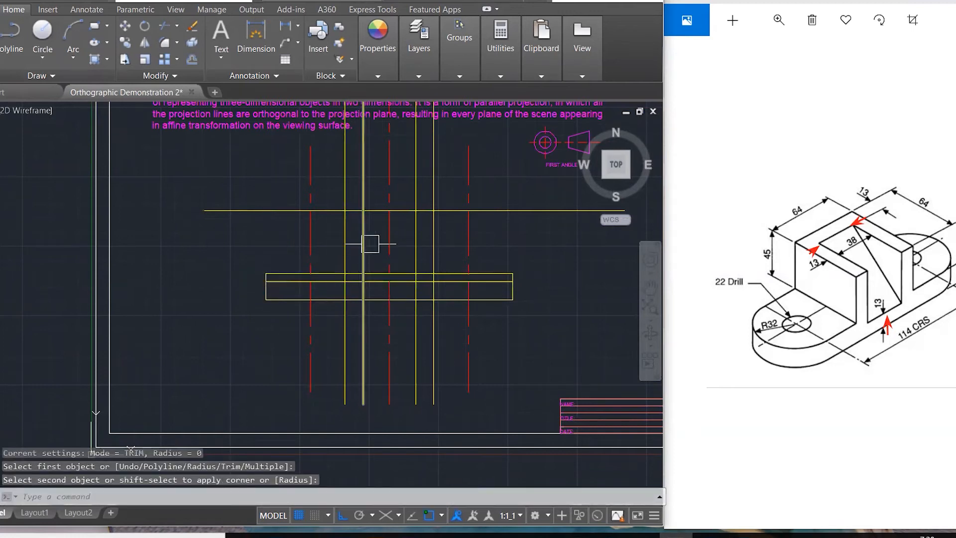
Step: Trim the four yellow verticals above the 45-high line, and that line between the upright block and the hole centre lines
type("tr")
key("Return")
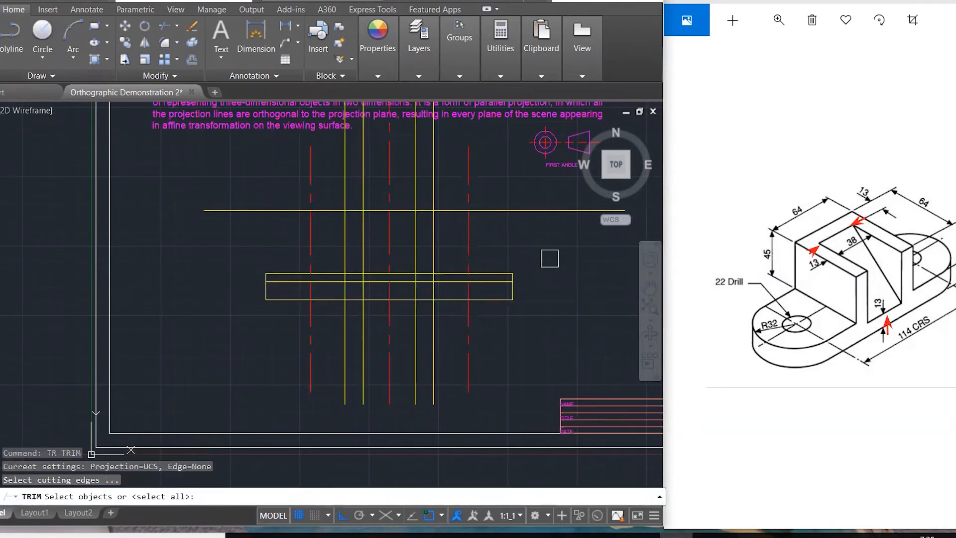
left_click(550, 257)
left_click(255, 174)
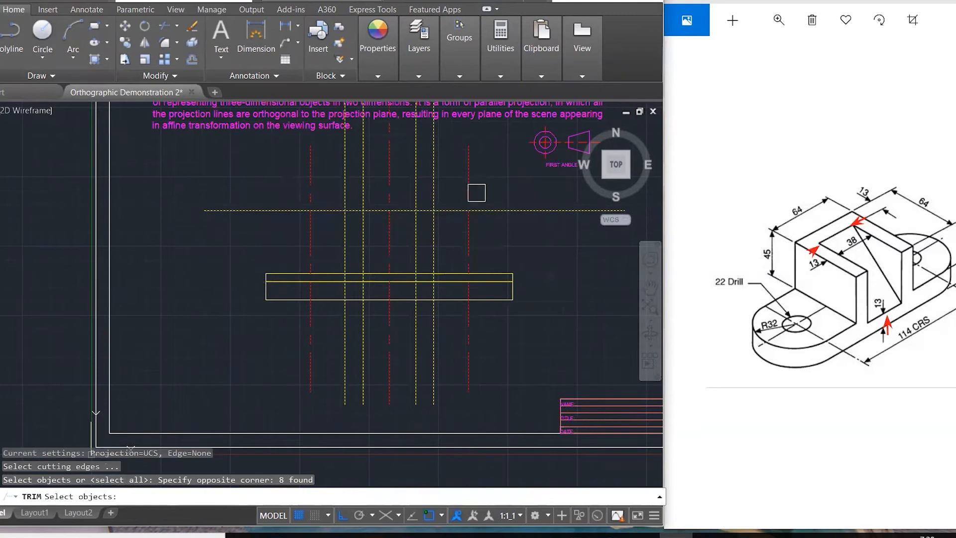
key("Return")
left_click(434, 186)
left_click(416, 186)
left_click(359, 188)
left_click(348, 169)
left_click(326, 205)
left_click(439, 224)
left_click(453, 211)
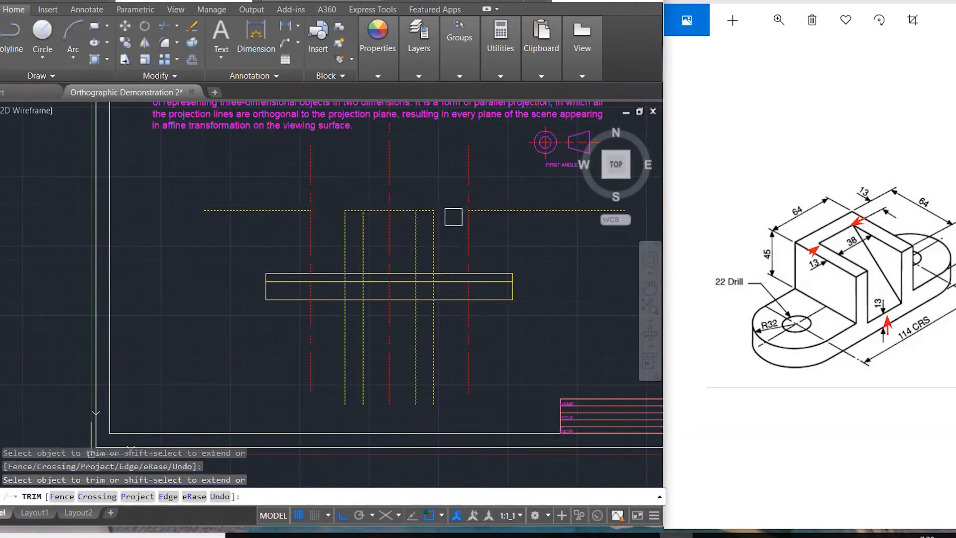
Step: Trim the base's top line between the inner faces of the two upright walls
left_click(406, 272)
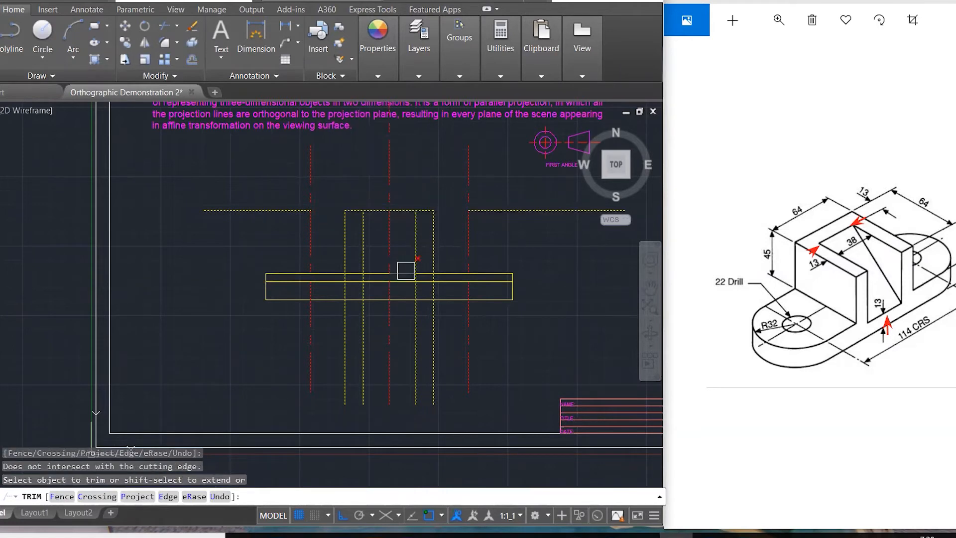
left_click(377, 273)
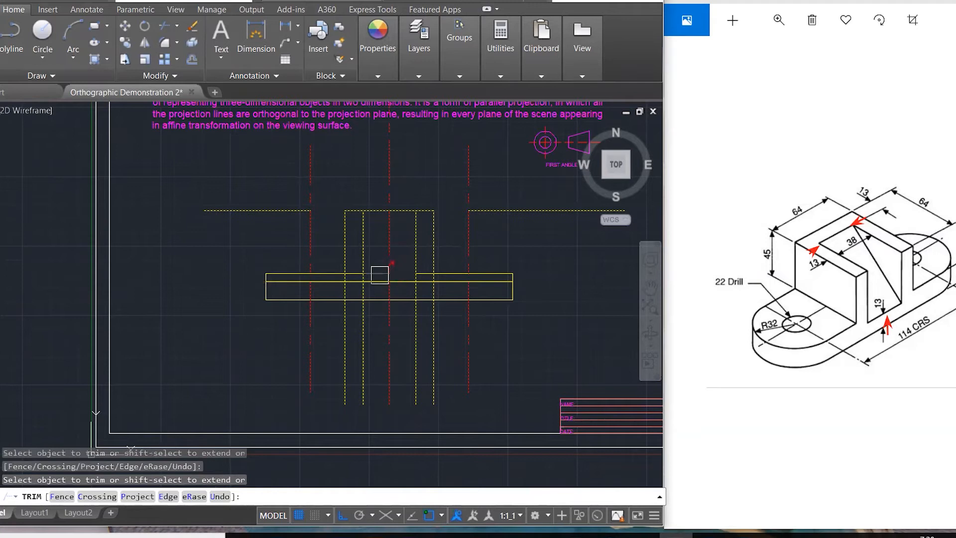
left_click(409, 270)
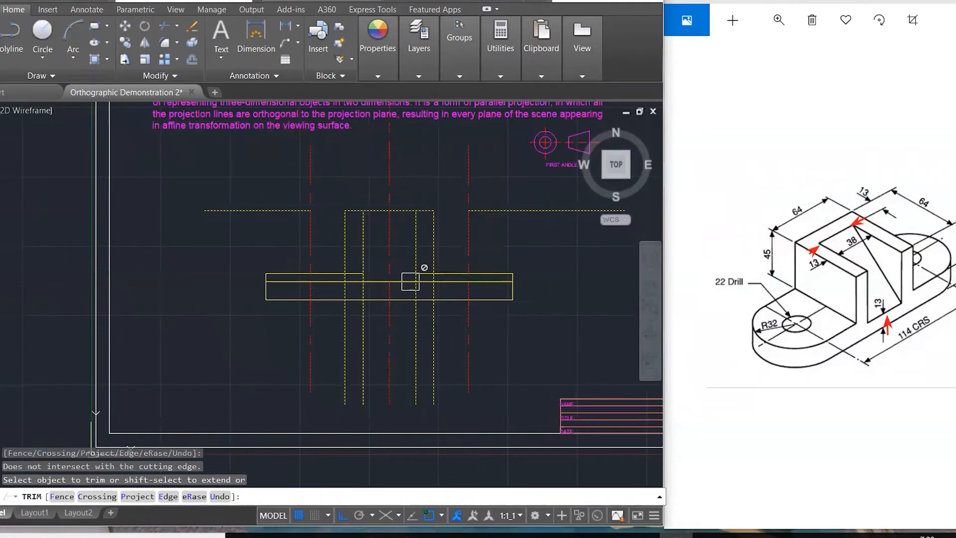
key("Escape")
key("Escape")
key("Escape")
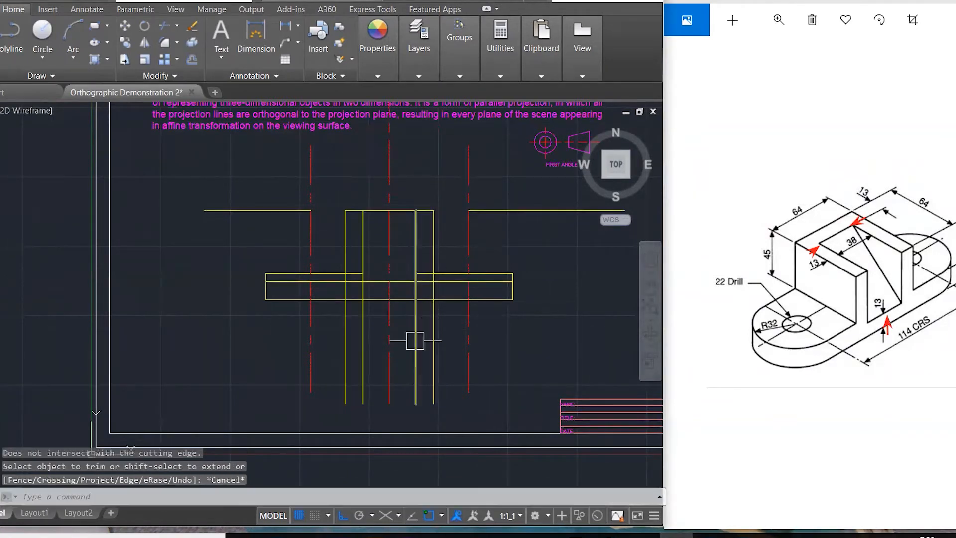
Step: Trim the slot-floor line outside the upright block, from the base's left end and between the block and the right hole centre line
type("tr")
key("Return")
left_click(516, 349)
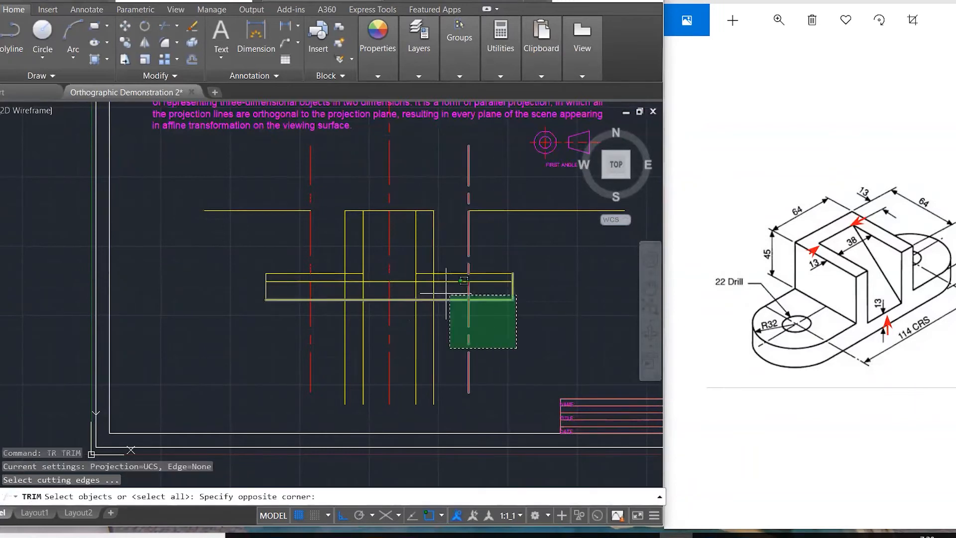
left_click(329, 238)
key("Return")
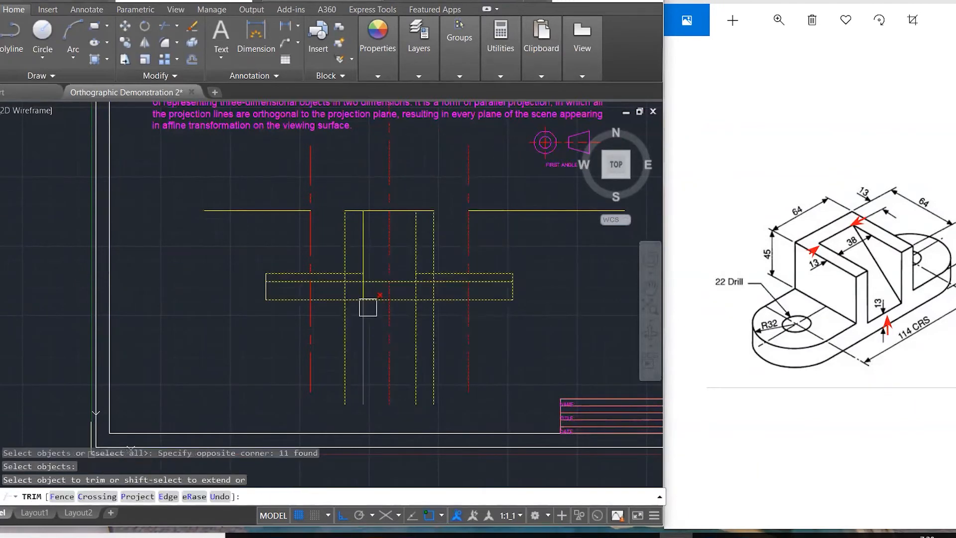
left_click(355, 272)
left_click(326, 286)
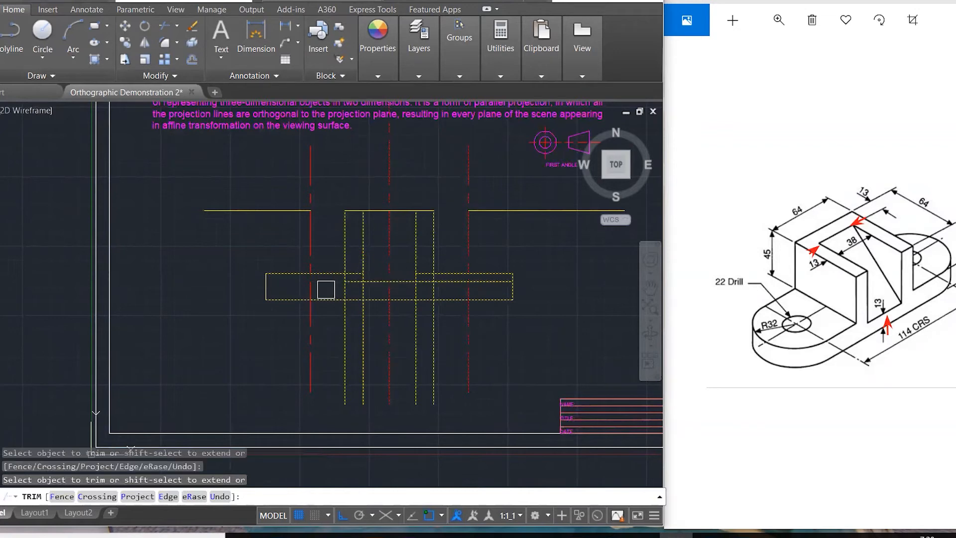
left_click(462, 283)
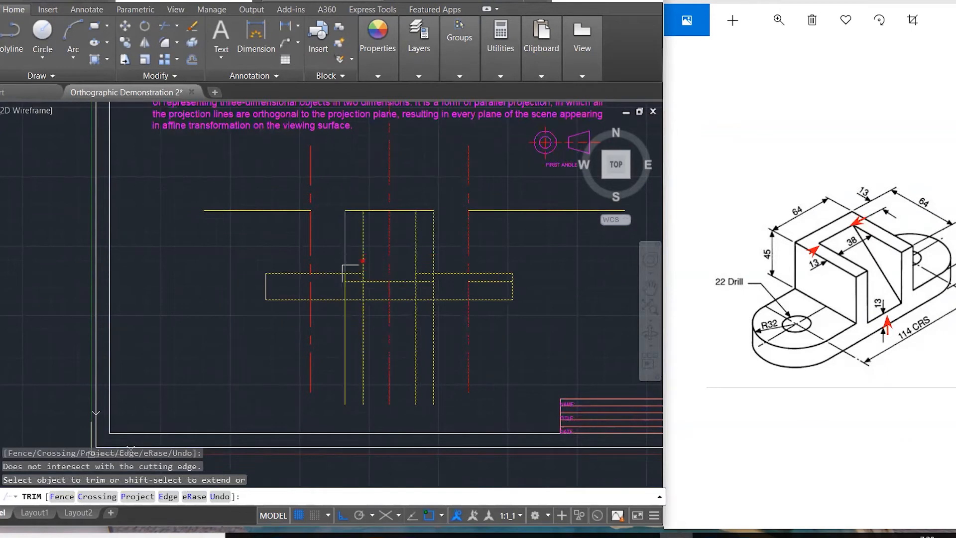
Step: Trim the base's top line and the slot-floor line inside the thickness of both upright walls
scroll(352, 273, "up", 2)
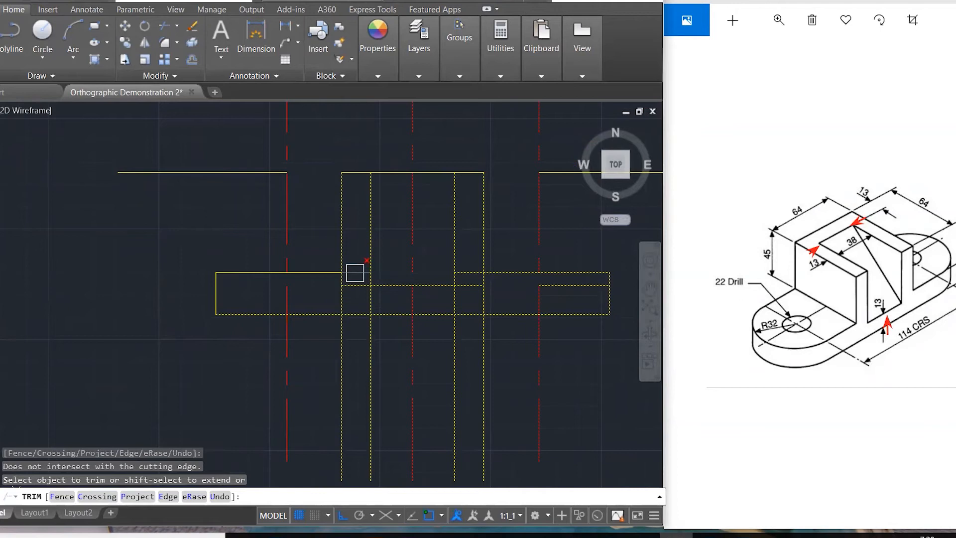
left_click(355, 279)
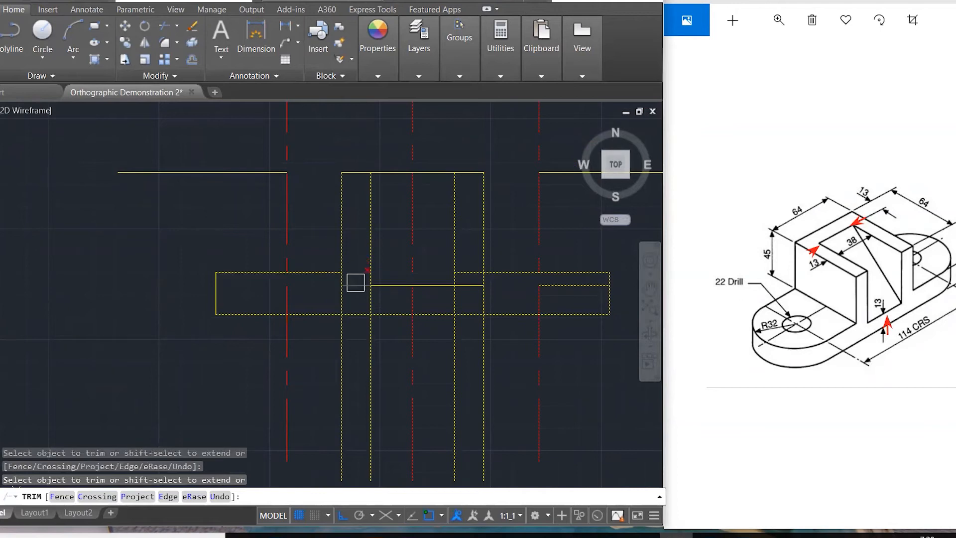
left_click(470, 271)
left_click(471, 288)
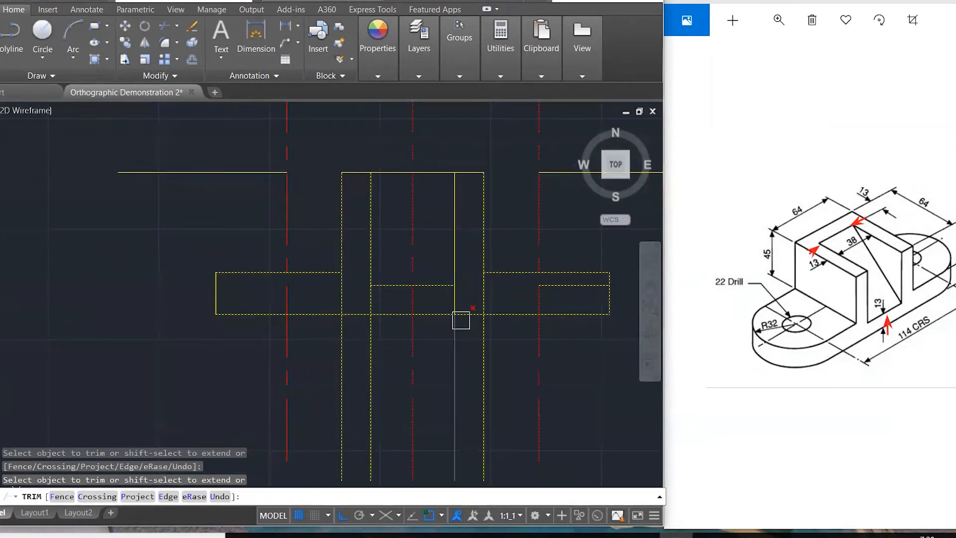
key("Escape")
key("Escape")
key("Escape")
Step: Fillet the slot's two lower corners with radius 0 between the walls' inner faces and the slot floor
type("f")
key("Return")
left_click(455, 263)
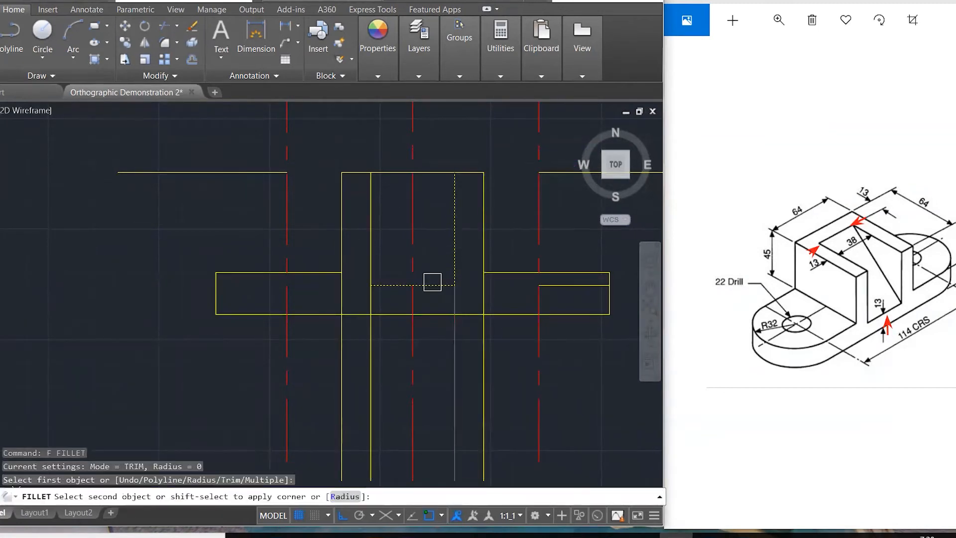
left_click(381, 286)
key("Return")
left_click(381, 286)
left_click(373, 260)
Step: Fillet the two corners where the base's top lines meet the upright block's outer faces, with radius 0
key("Return")
left_click(291, 271)
left_click(313, 272)
key("Return")
left_click(314, 272)
left_click(335, 251)
key("Return")
left_click(491, 269)
left_click(486, 237)
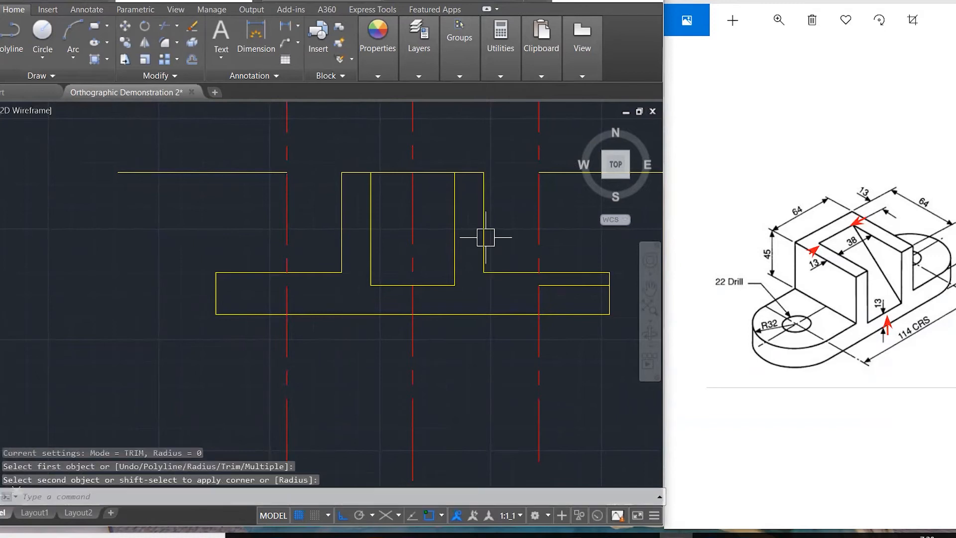
left_click(449, 289)
key("Escape")
key("Escape")
Step: Delete the leftover slot-floor segment in the base's right end and the two leftover 45-high line segments beside the block
left_click(573, 285)
key("Delete")
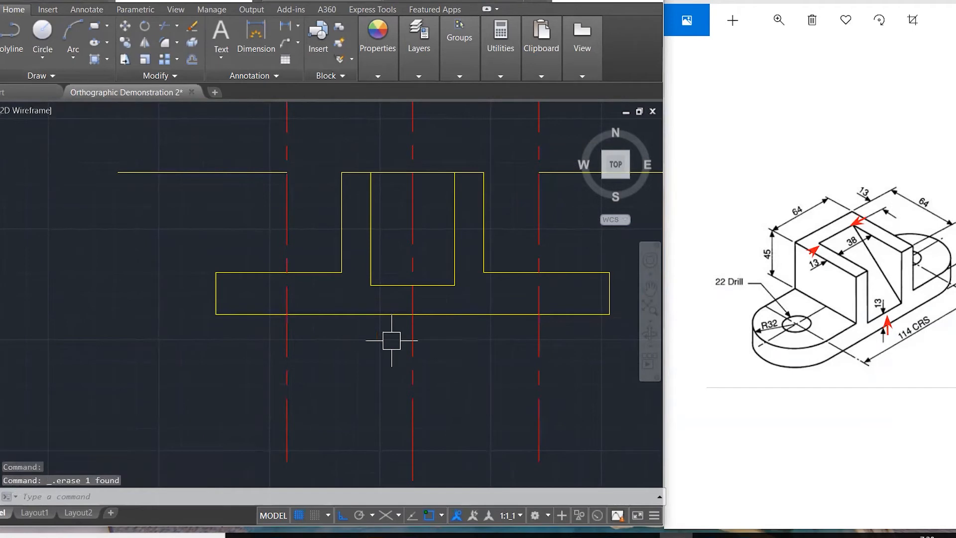
scroll(391, 338, "down", 1)
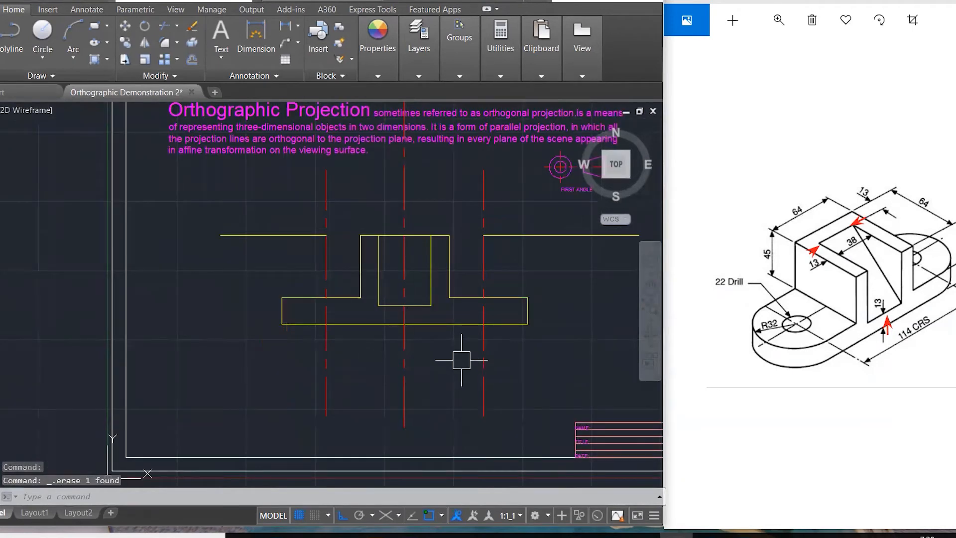
left_click(545, 235)
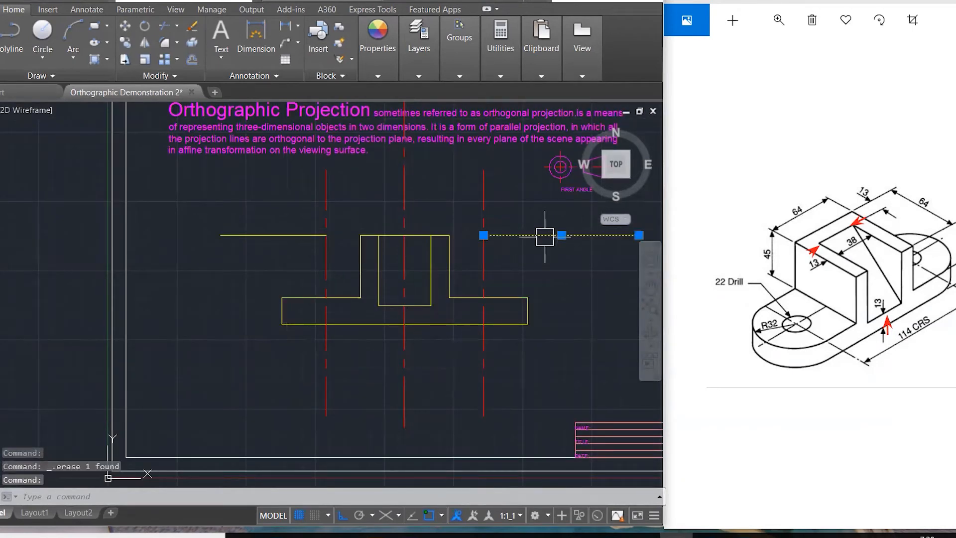
key("Delete")
left_click(263, 234)
key("Delete")
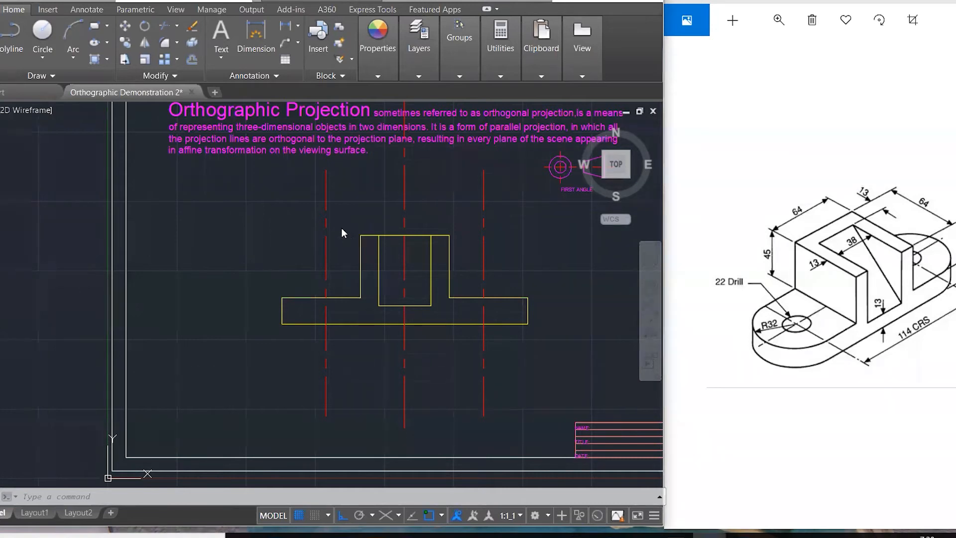
Step: Offset both hole centre lines by 11 to each side for the edges of the 22 drill holes
type("o")
key("Return")
type("1")
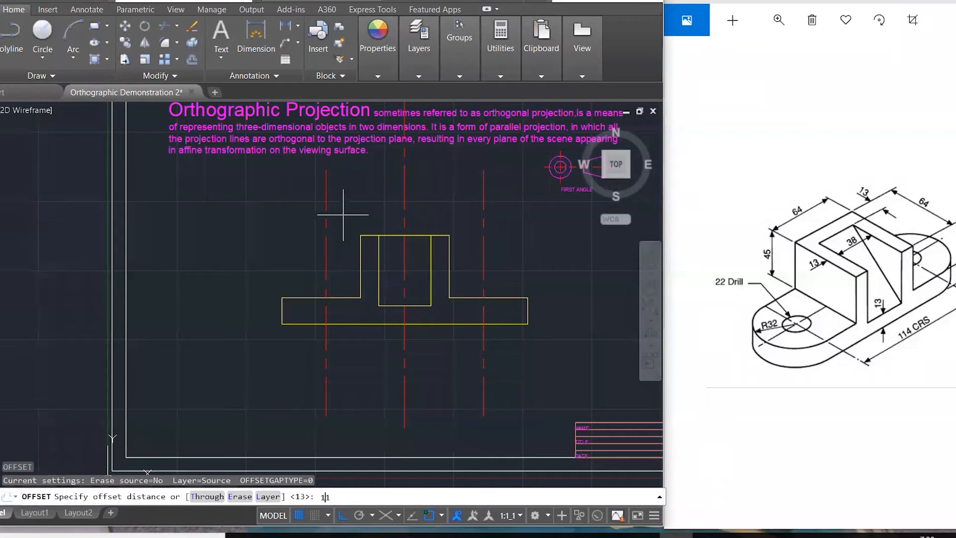
key("Return")
left_click(326, 278)
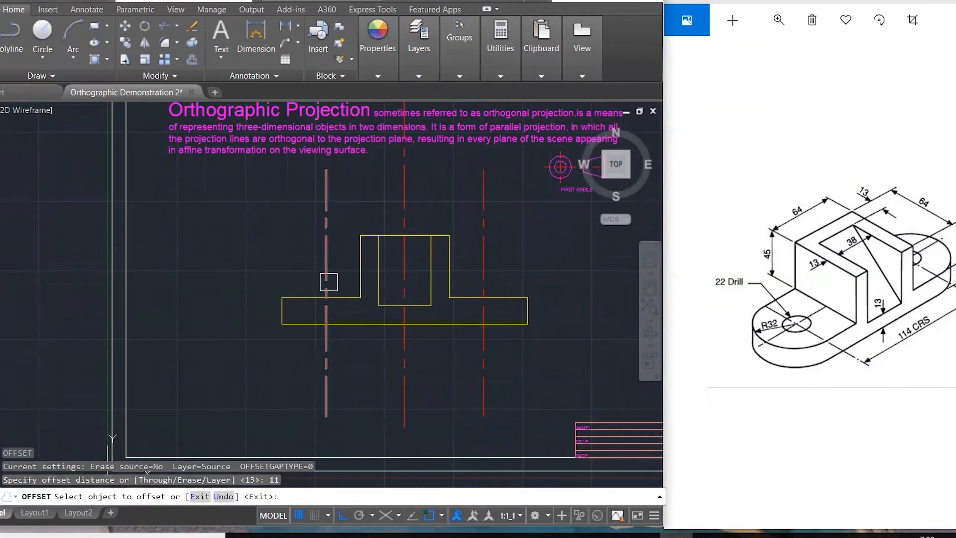
left_click(270, 264)
left_click(326, 259)
left_click(338, 258)
left_click(484, 249)
left_click(478, 252)
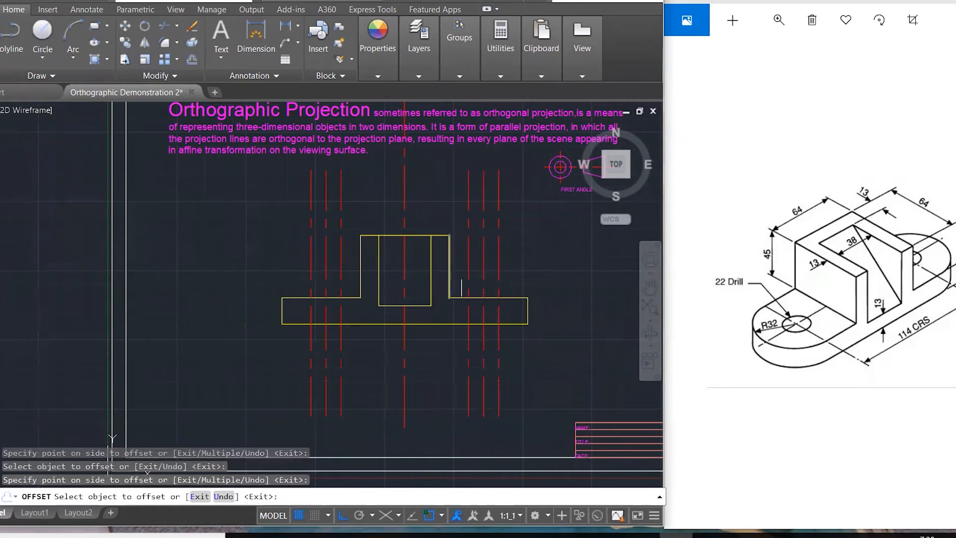
key("Escape")
Step: Assign the four offset hole-edge lines to the HIDDEN LINES layer
left_click(503, 262)
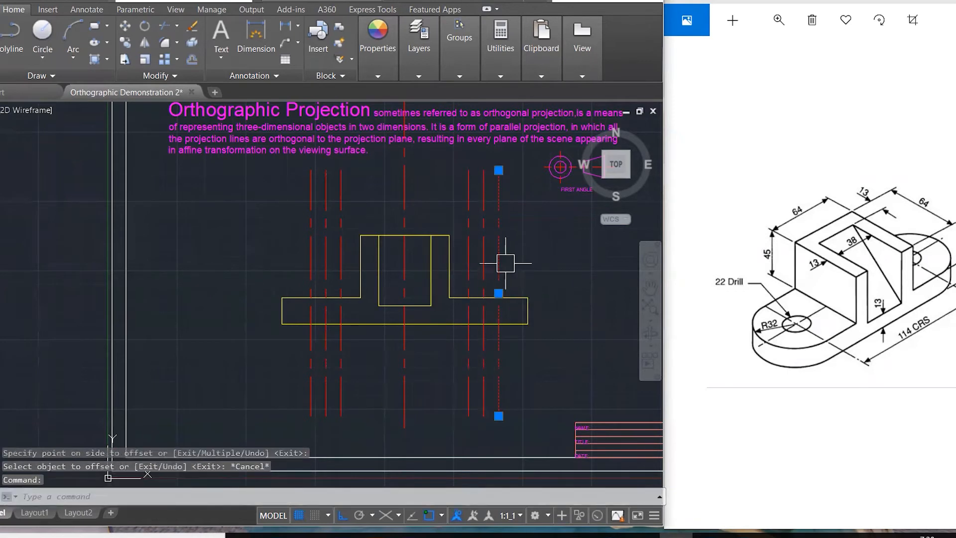
left_click(468, 258)
left_click(341, 229)
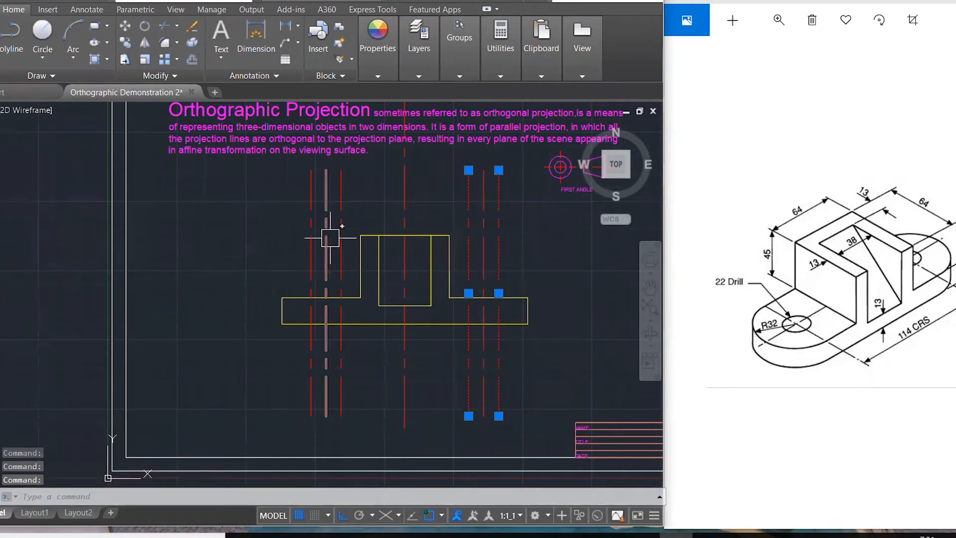
left_click(311, 240)
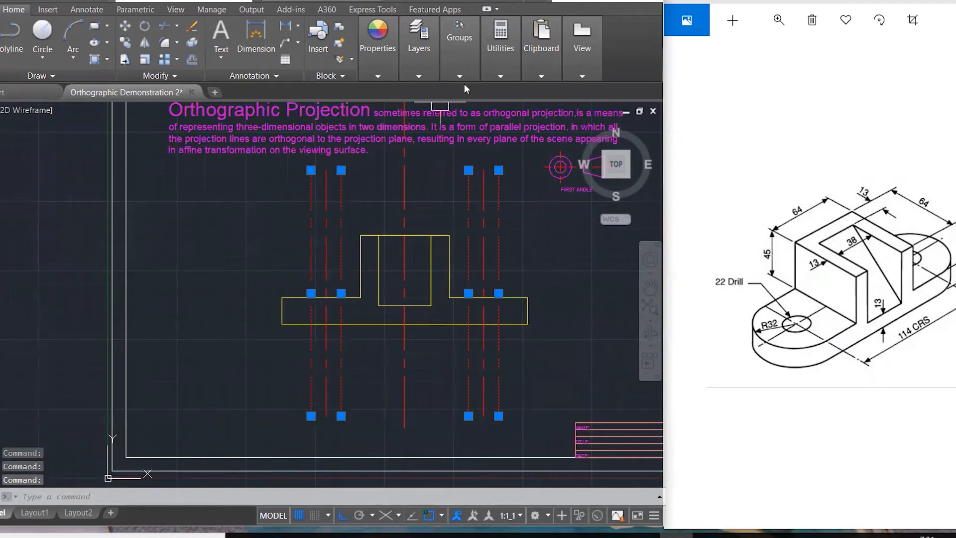
left_click(419, 74)
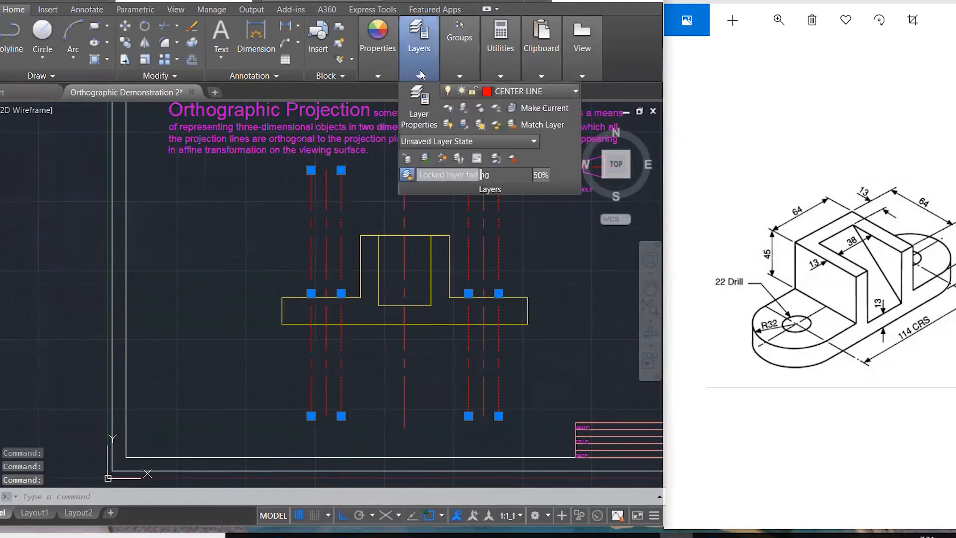
left_click(507, 91)
left_click(518, 192)
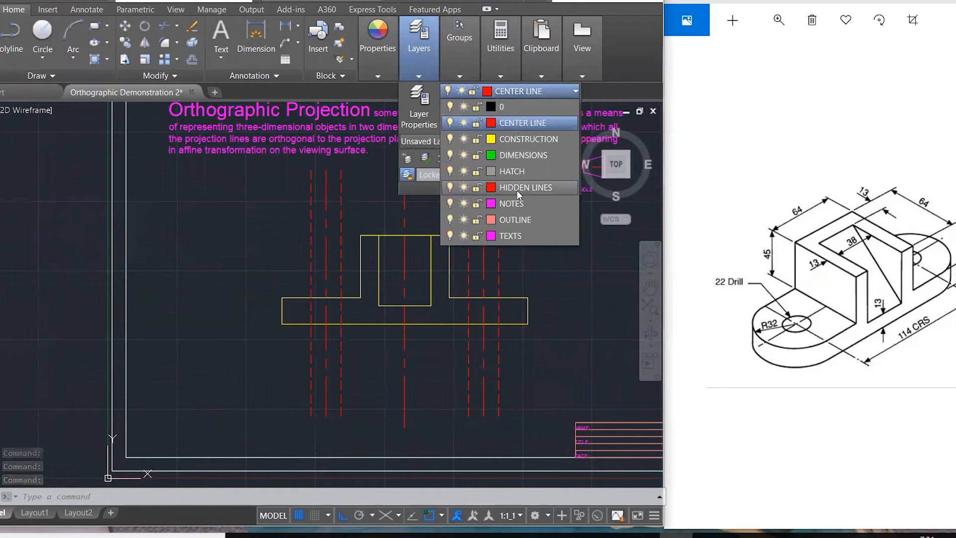
left_click(549, 241)
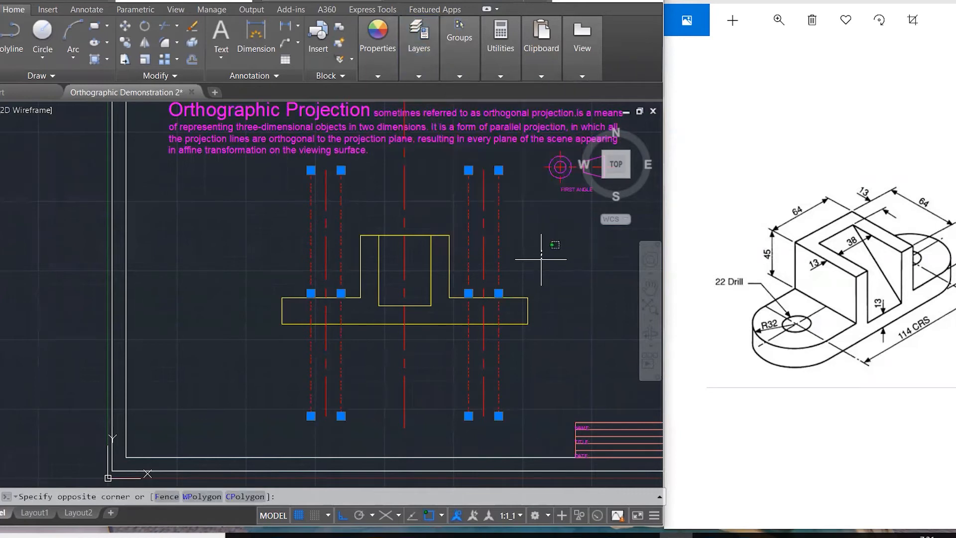
key("Escape")
key("Escape")
key("Escape")
Step: Trim the left hole's two hidden lines above and below the base
type("TR")
key("Return")
left_click(569, 367)
left_click(230, 240)
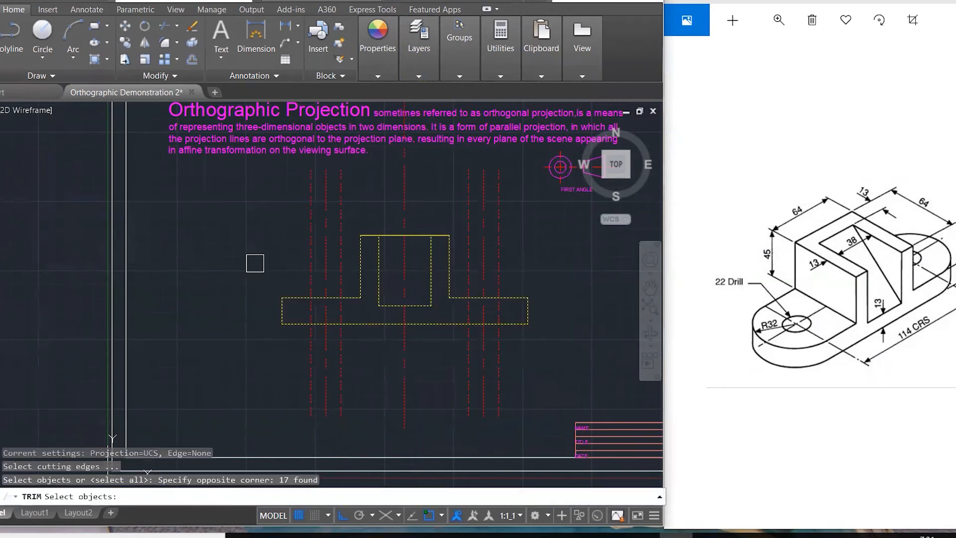
key("Return")
left_click(304, 220)
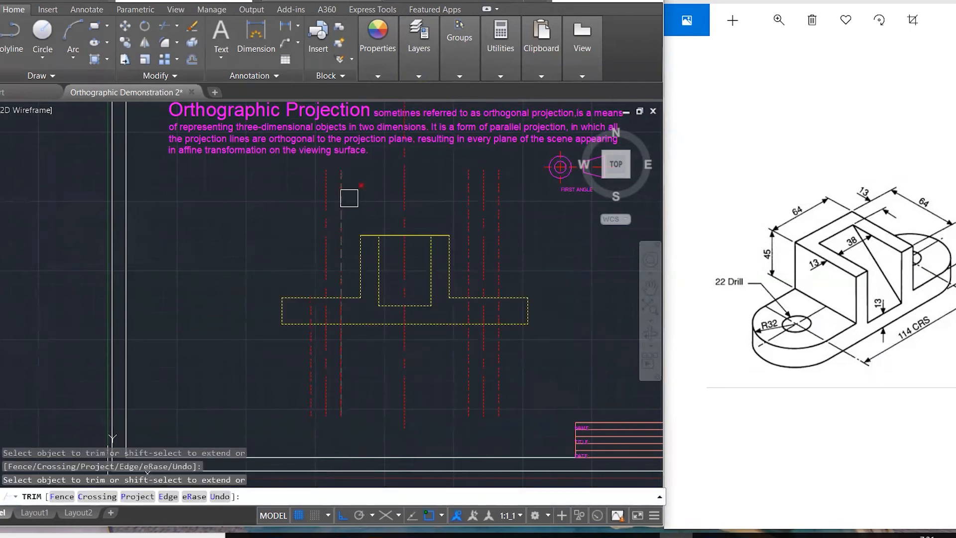
left_click(349, 199)
left_click(346, 359)
left_click(311, 366)
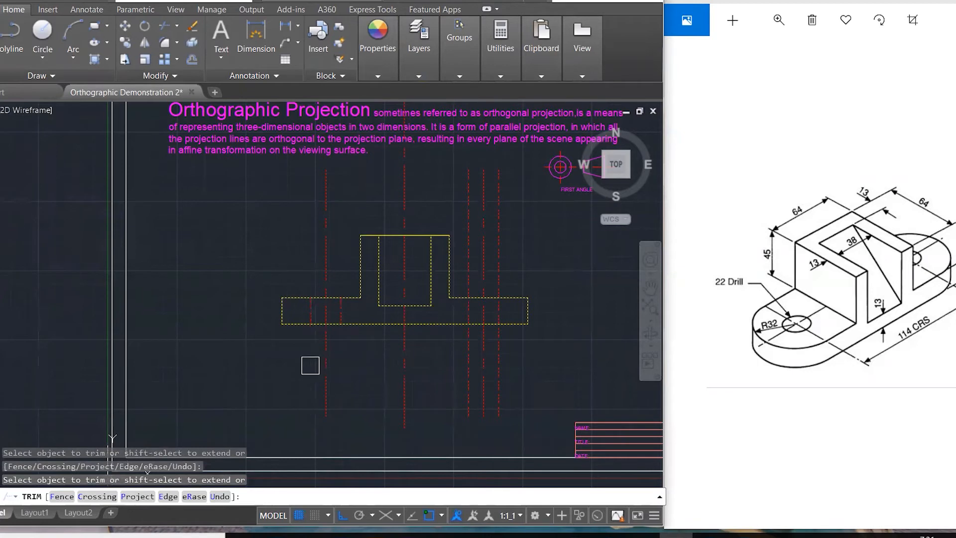
Step: Trim the right hole's two hidden lines above and below the base
left_click(499, 261)
left_click(468, 243)
left_click(468, 343)
key("Escape")
key("Escape")
key("Escape")
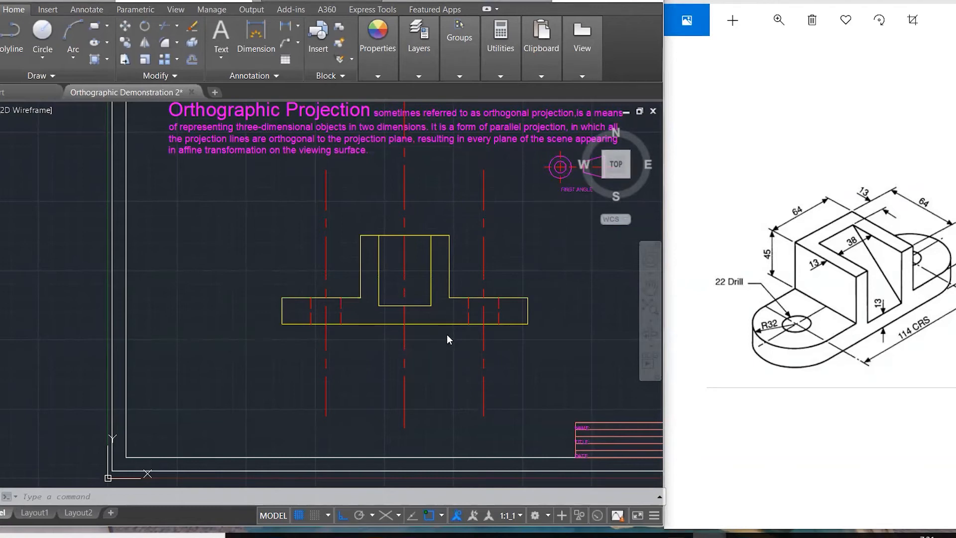
key("Escape")
key("Escape")
key("Escape")
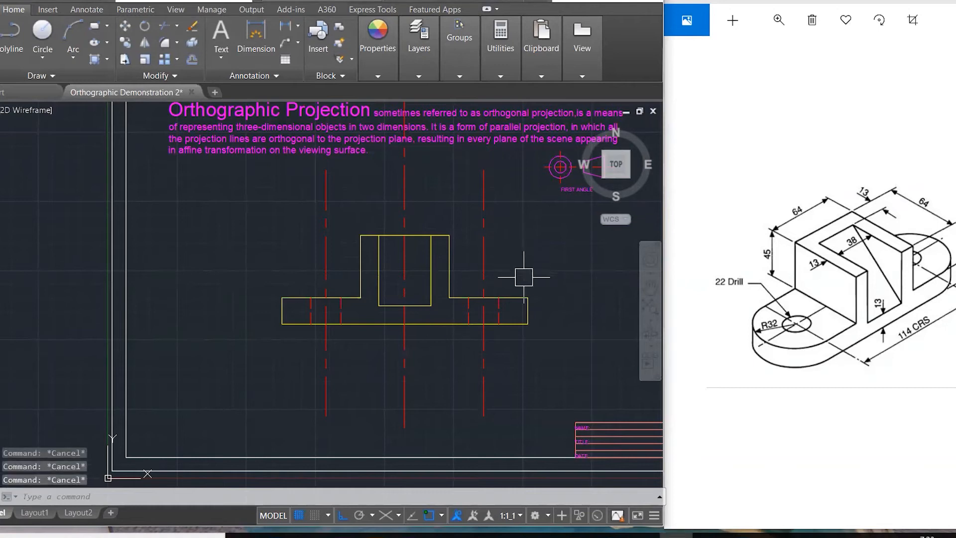
Step: Assign all the yellow construction lines of the front view to the OUTLINE layer
left_click(198, 202)
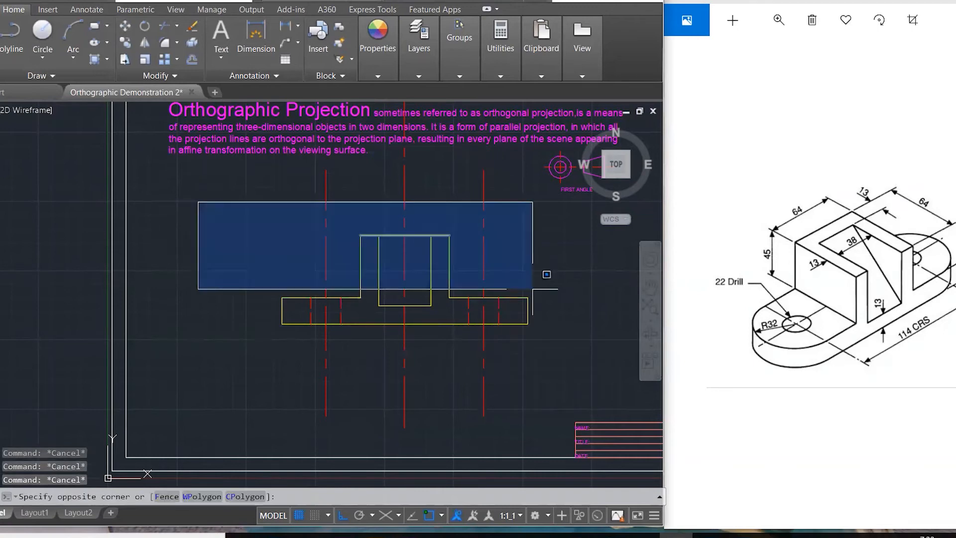
left_click(537, 314)
left_click(366, 325)
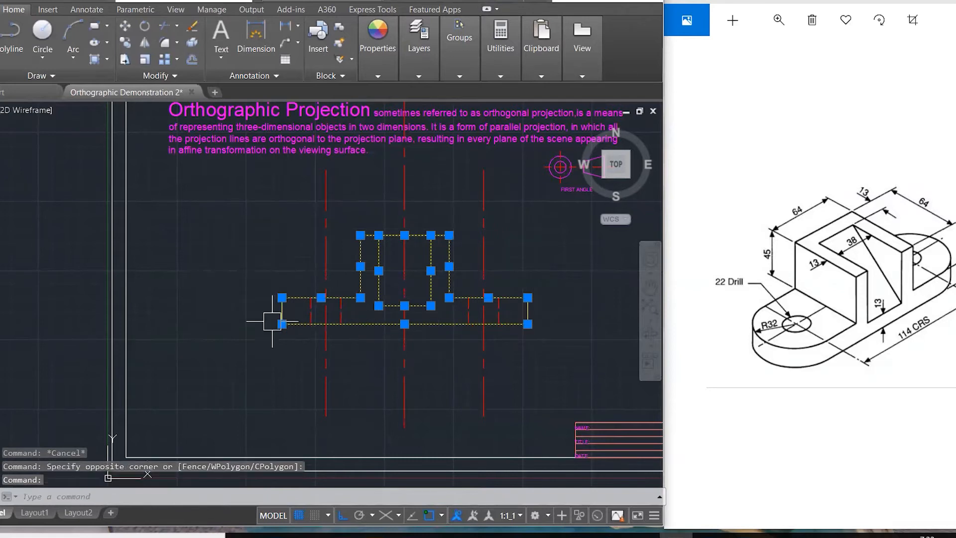
left_click(282, 311)
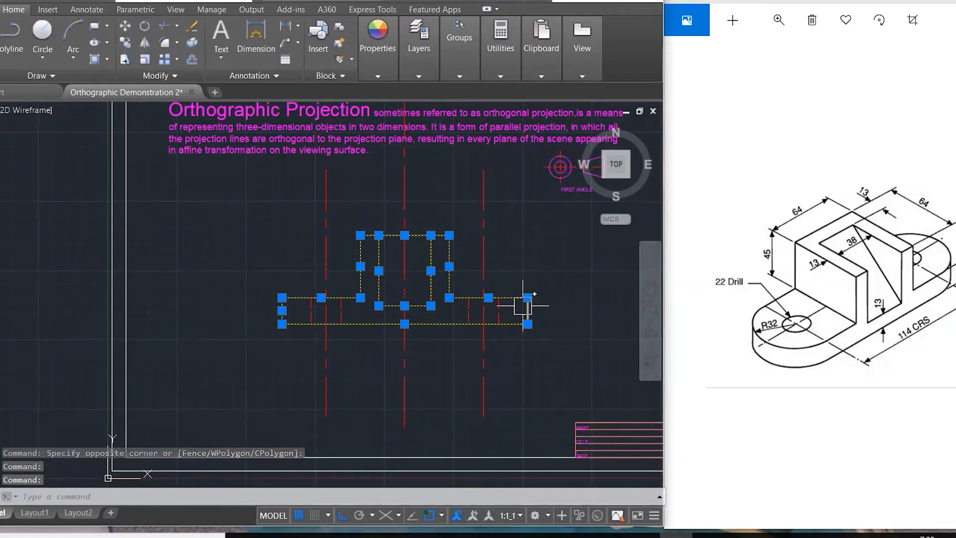
left_click(528, 314)
left_click(426, 67)
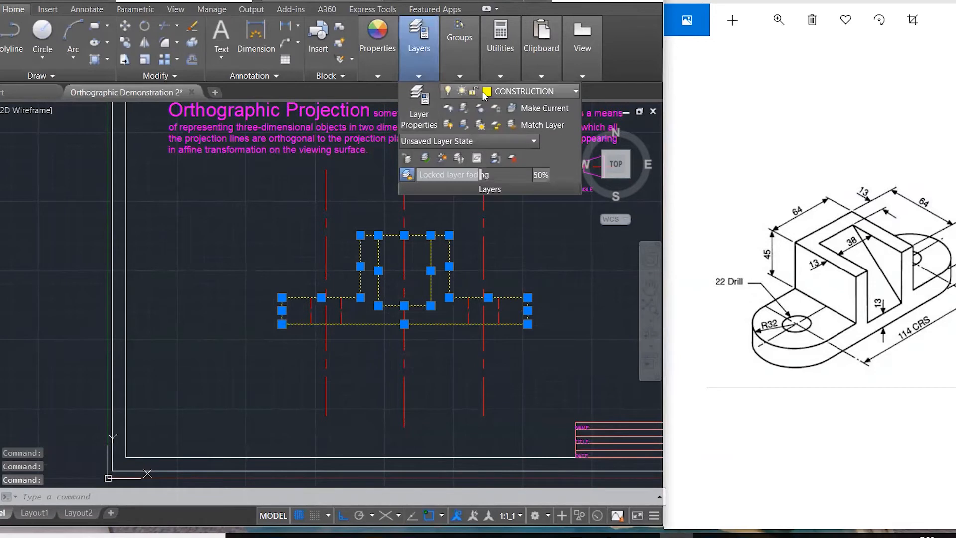
left_click(497, 86)
left_click(510, 222)
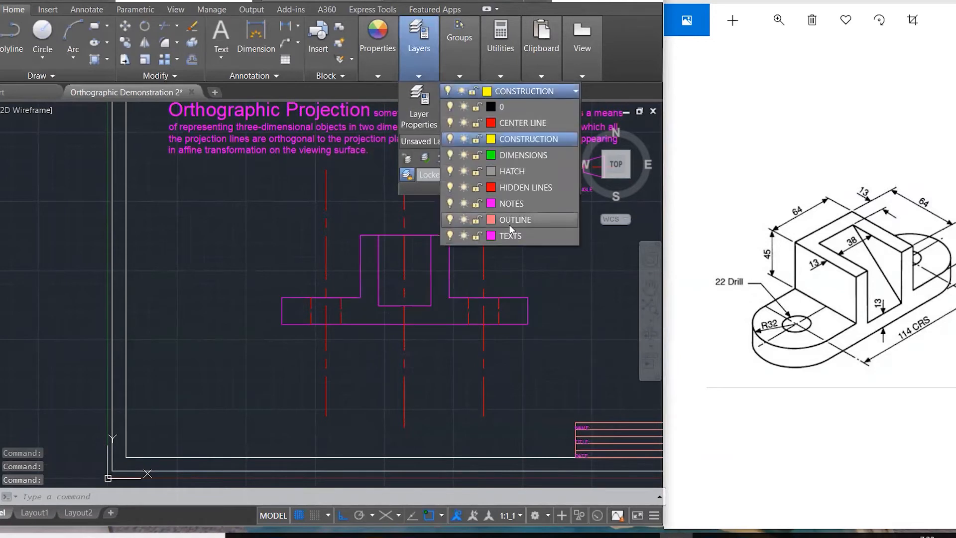
key("Escape")
key("Escape")
key("Escape")
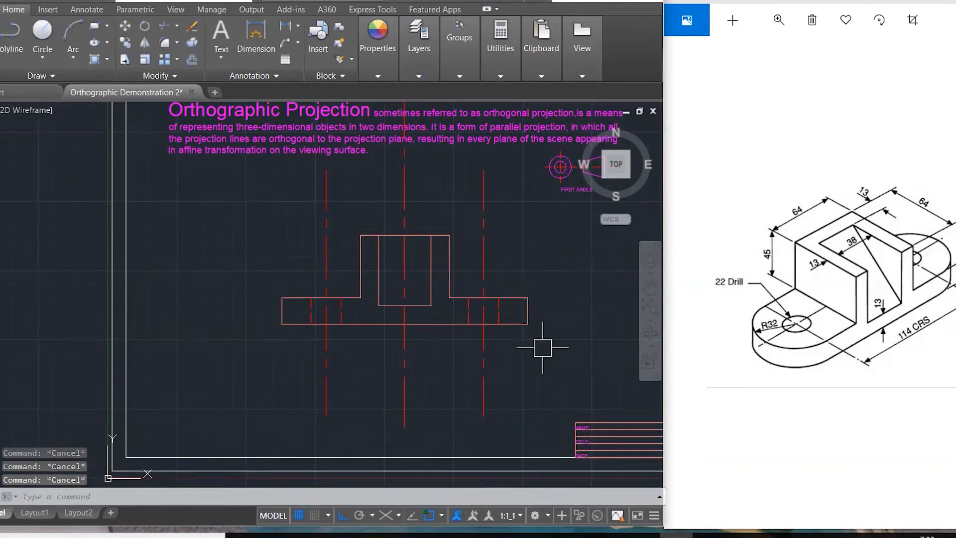
Step: Move the complete front view with its centre lines horizontally out of the drawing sheet into the empty space to its right
scroll(397, 350, "down", 2)
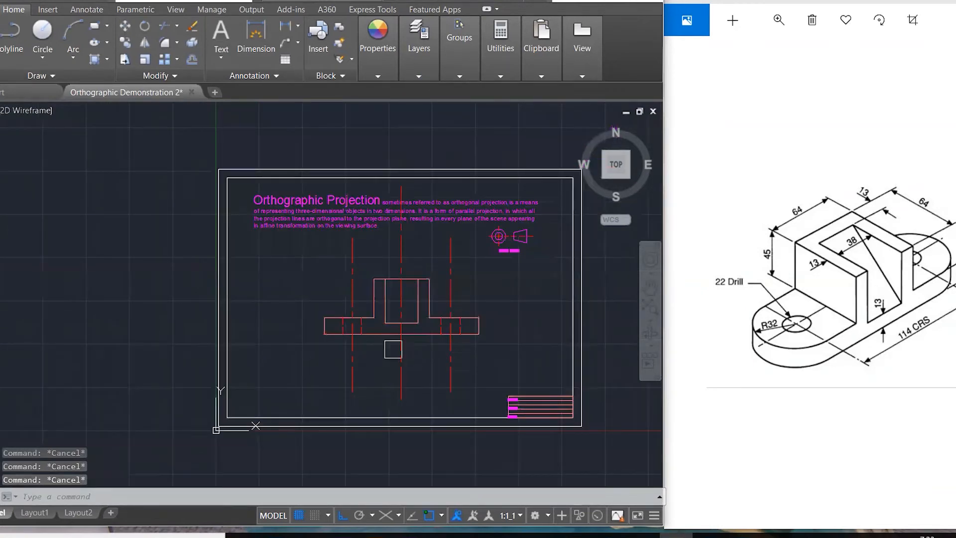
type("m")
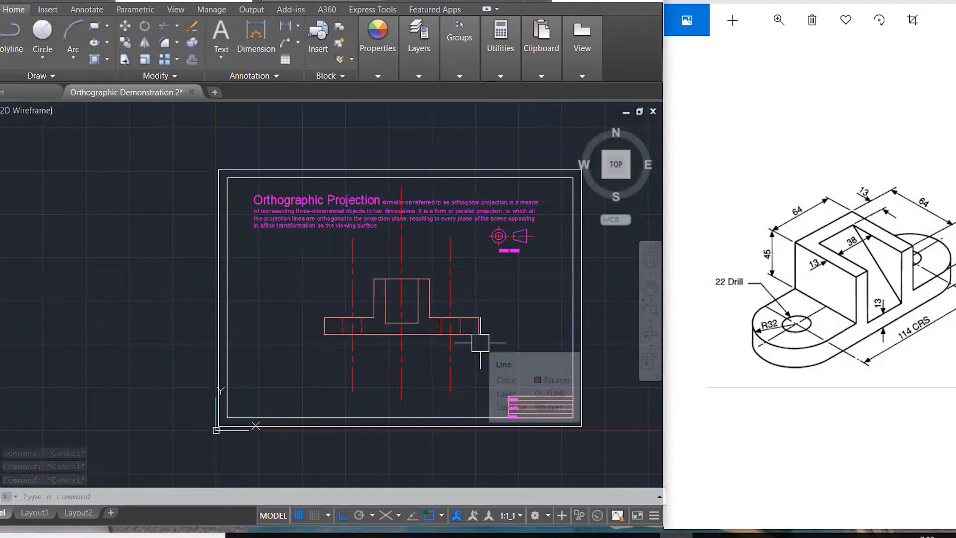
key("Return")
left_click(501, 359)
left_click(275, 238)
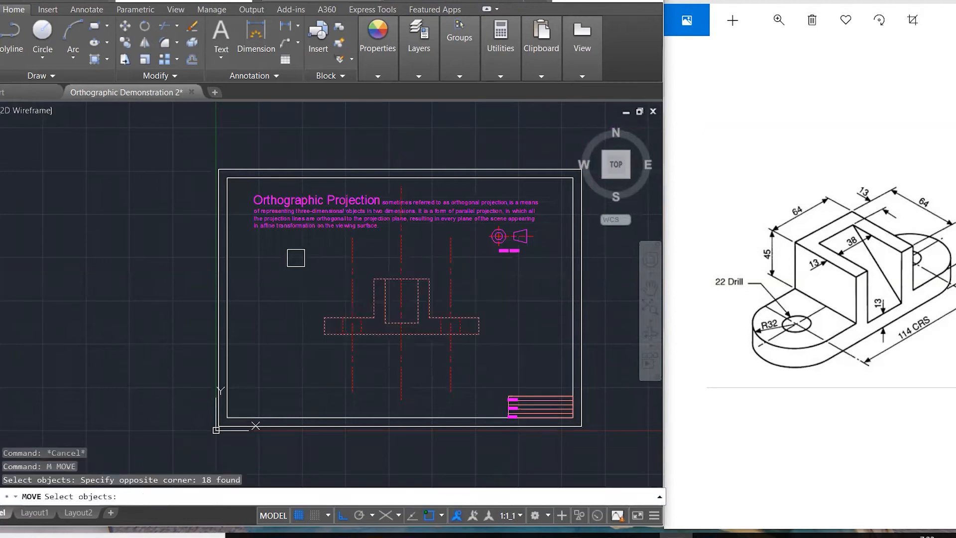
key("Return")
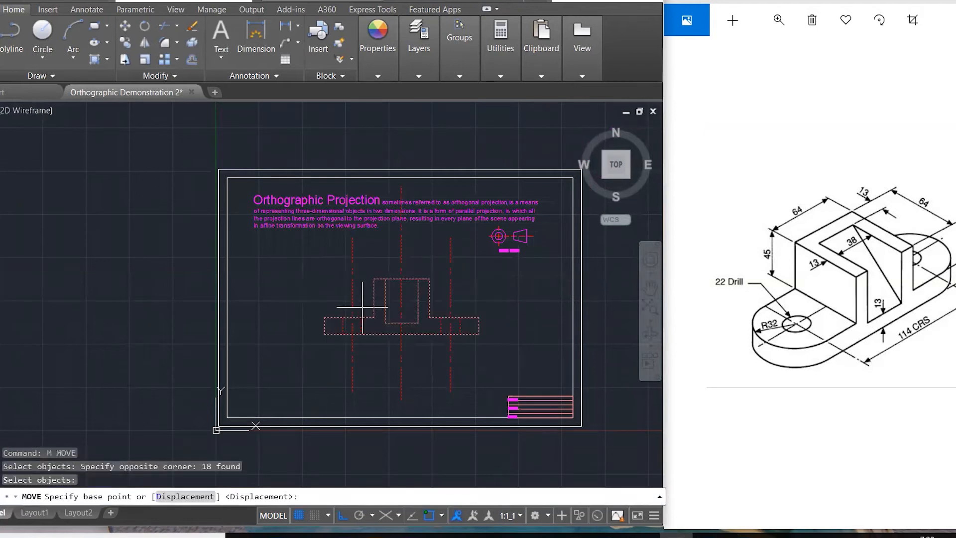
left_click(325, 333)
scroll(214, 328, "down", 2)
middle_click_drag(413, 321, 323, 318)
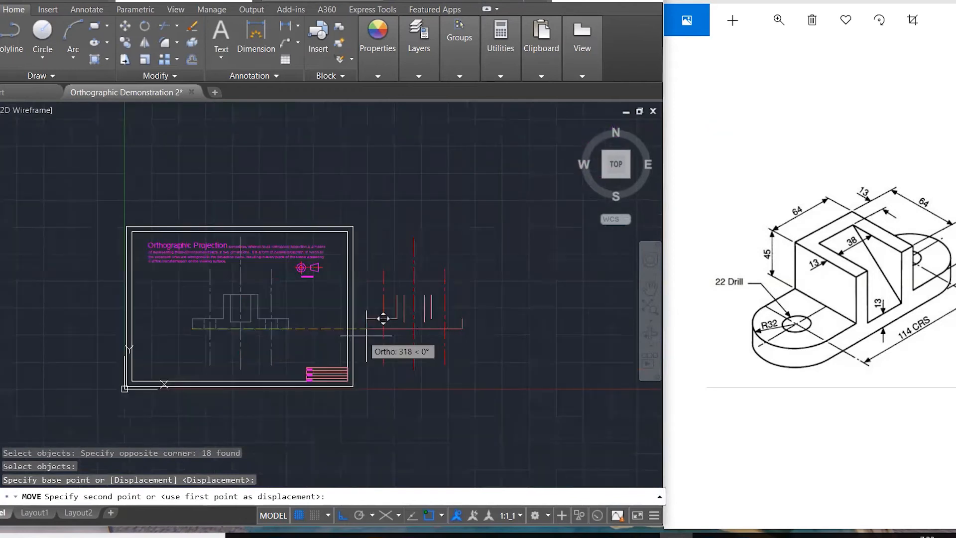
left_click(447, 326)
key("Escape")
scroll(512, 331, "up", 2)
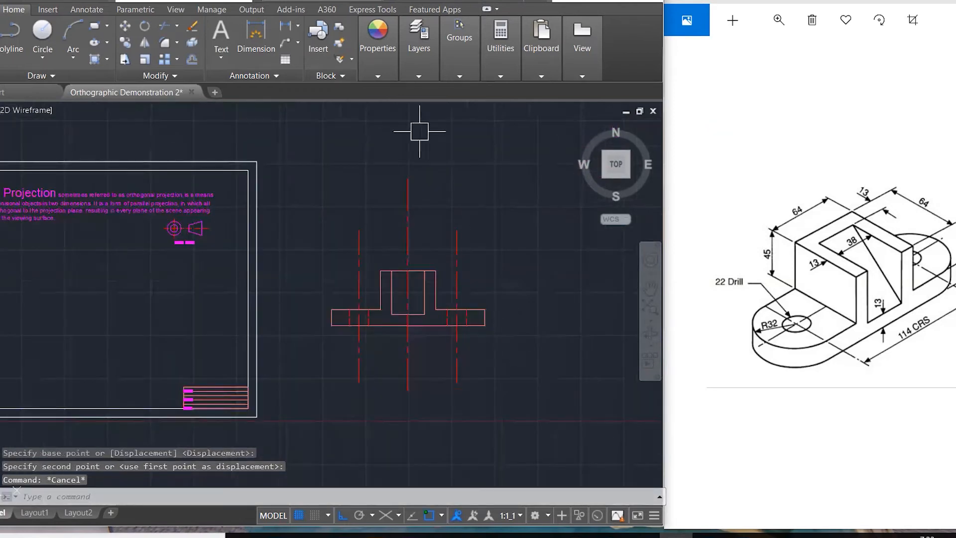
Step: Draw a vertical projection line on the CONSTRUCTION layer upward from the lower right corner of the base
left_click(405, 65)
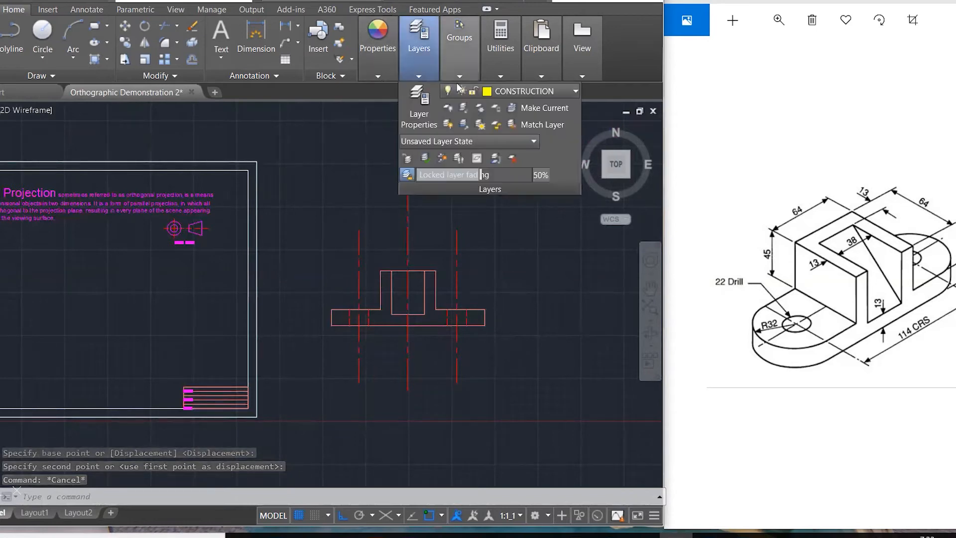
left_click(525, 91)
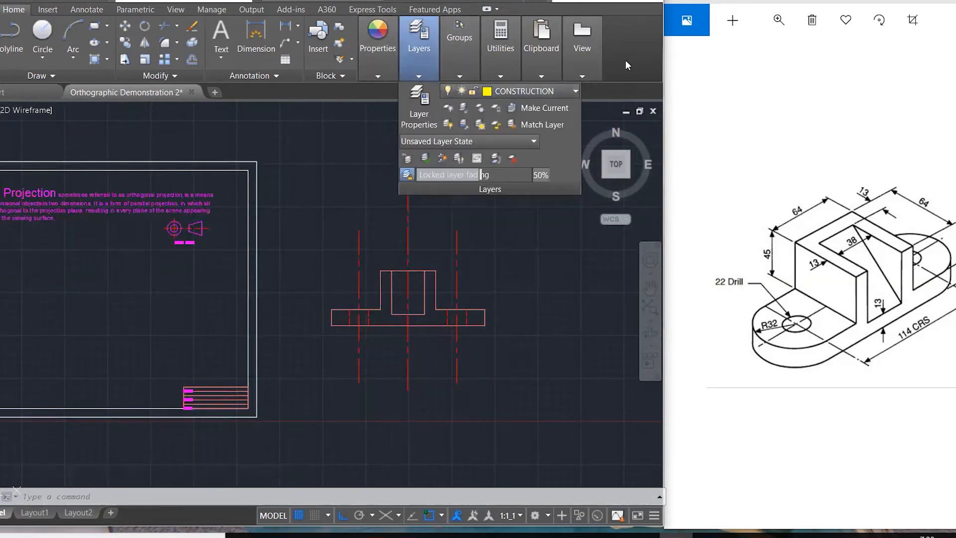
type("l")
key("Return")
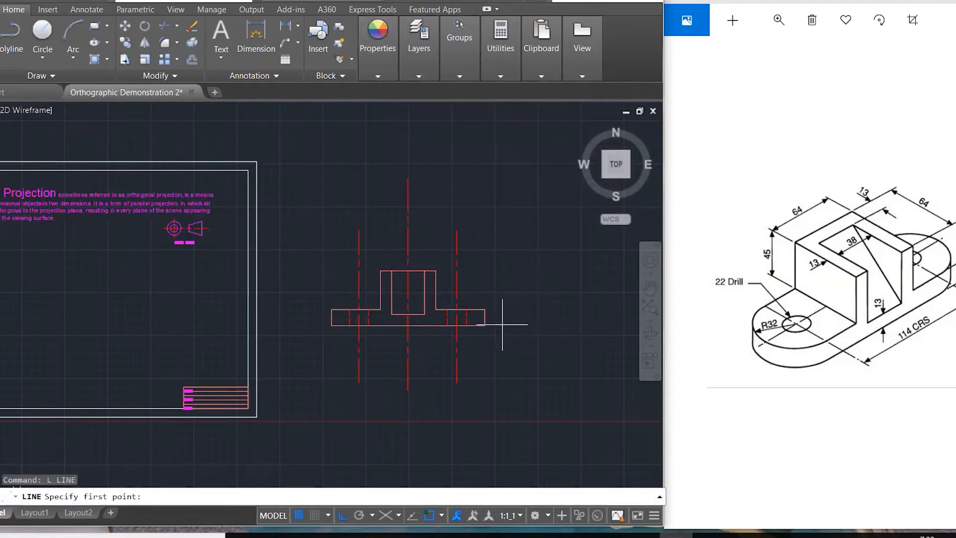
left_click(485, 326)
left_click(485, 188)
key("Escape")
Step: Draw vertical projection lines upward from the two inner corners where the upright's right and left sides meet the base
key("Return")
left_click(439, 306)
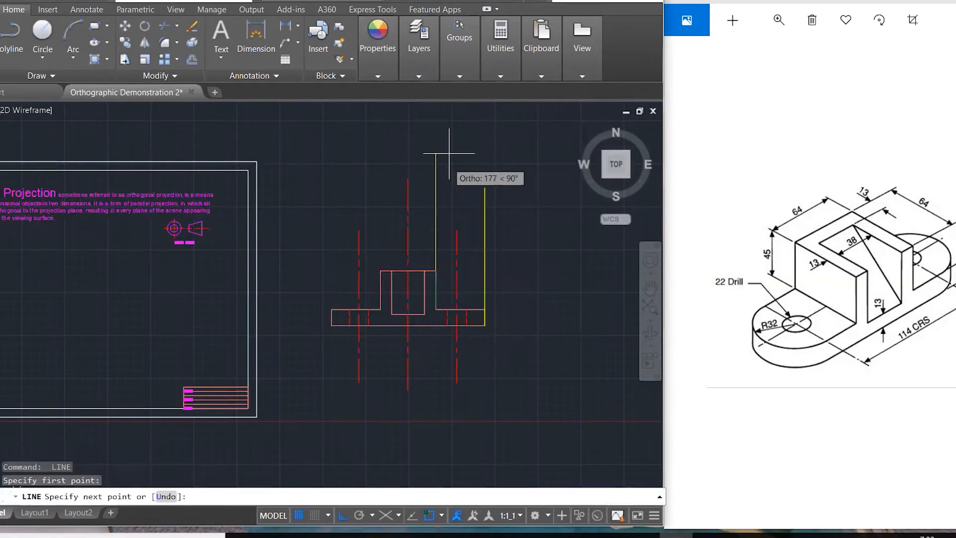
left_click(435, 123)
key("Escape")
key("Return")
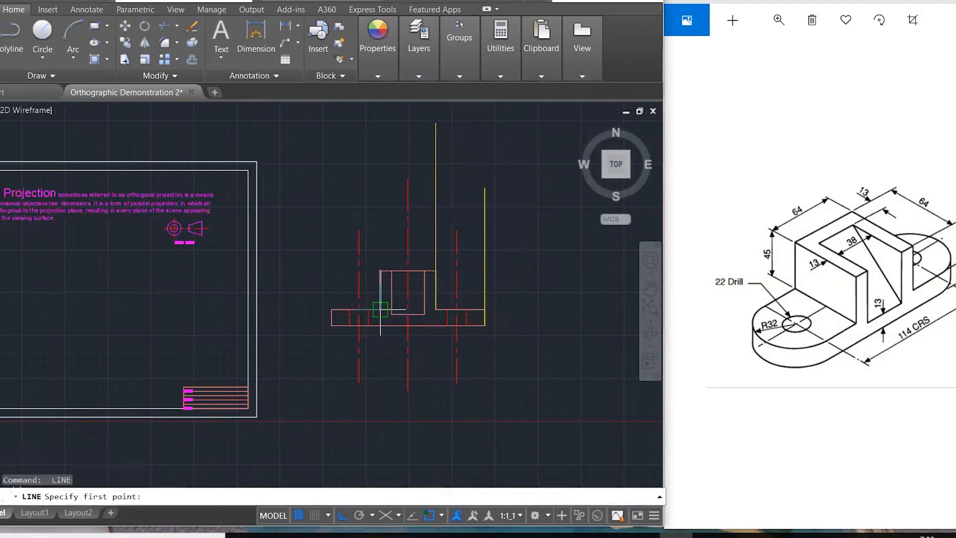
left_click(380, 309)
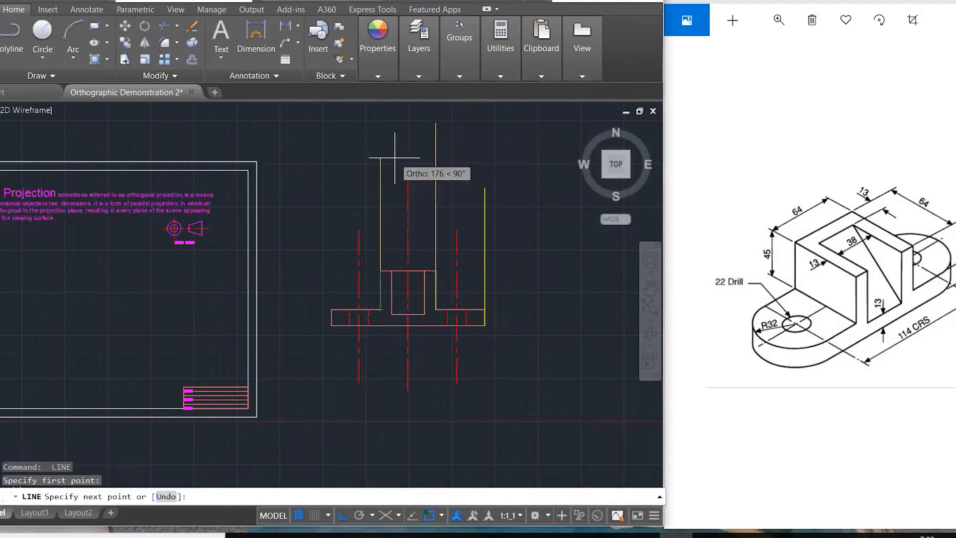
left_click(394, 157)
key("Escape")
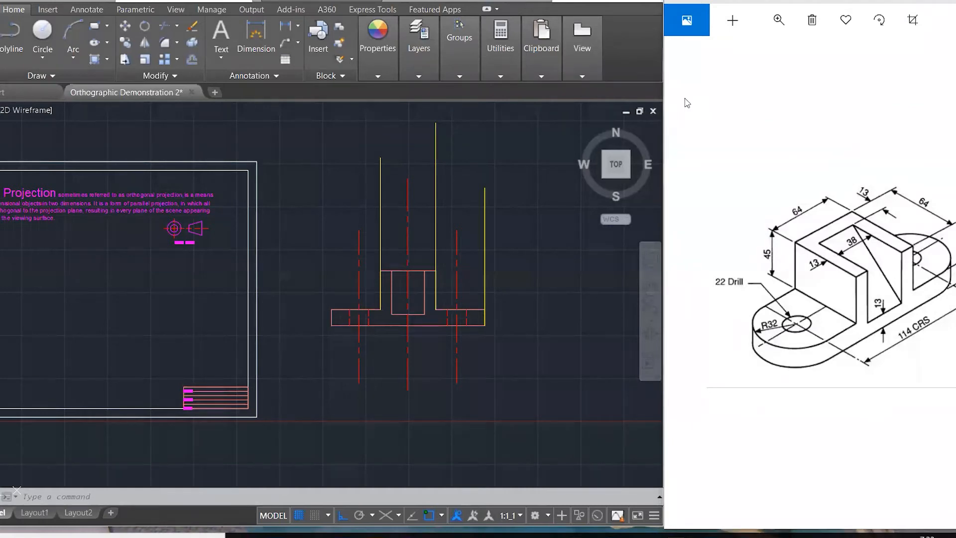
Step: Page back through the reference pictures to the dimensioned isometric image of the bracket
left_click_drag(838, 126, 838, 220)
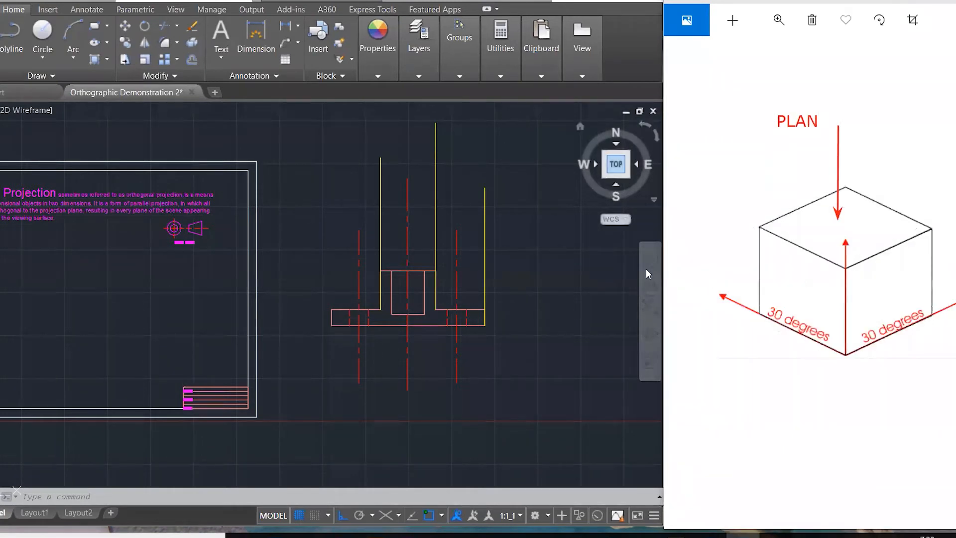
left_click(704, 313)
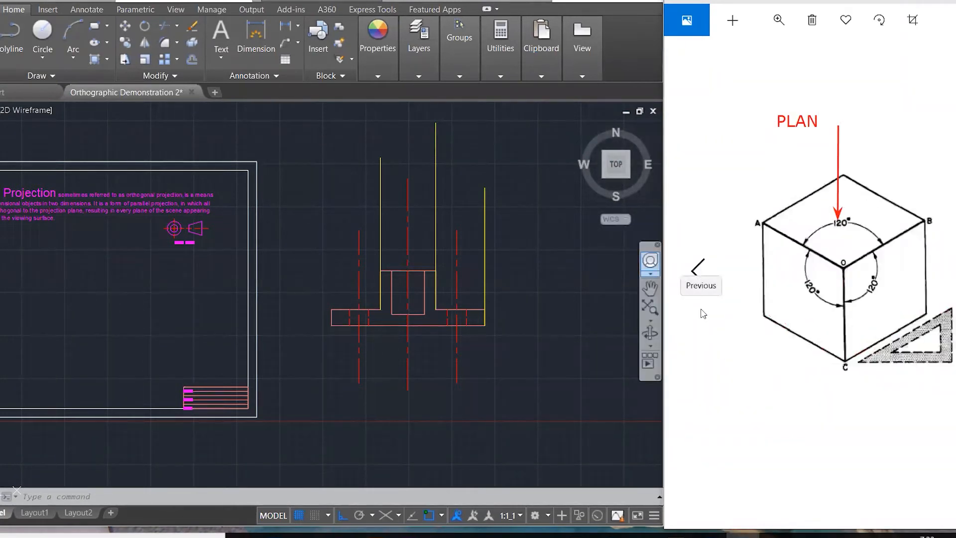
left_click(703, 313)
left_click(703, 313)
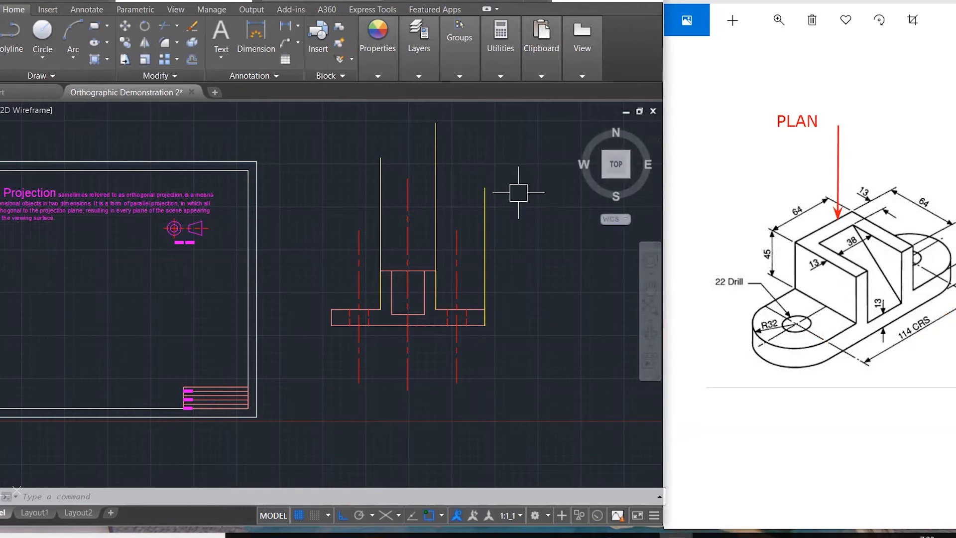
Step: Draw a vertical projection line upward from the upper left corner of the base
type("l")
key("Return")
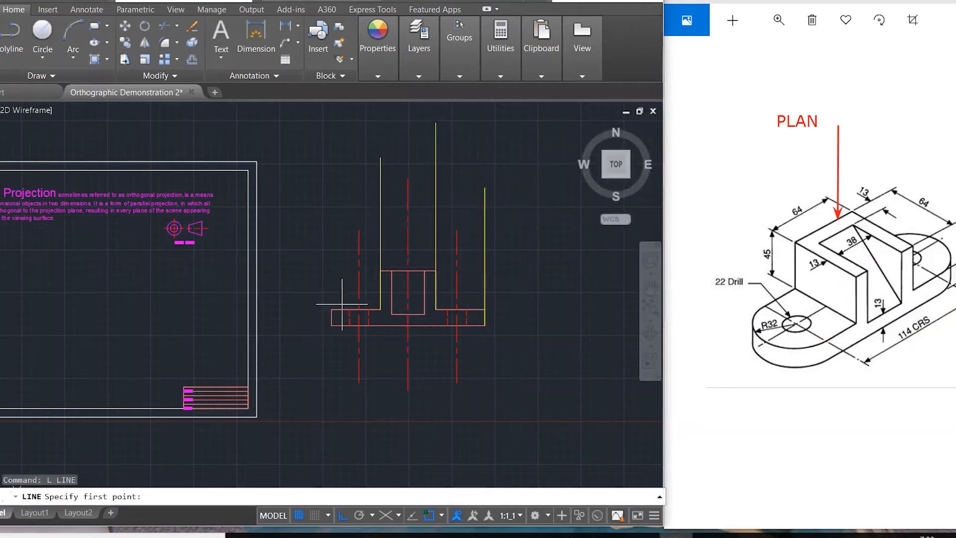
left_click(331, 309)
left_click(345, 125)
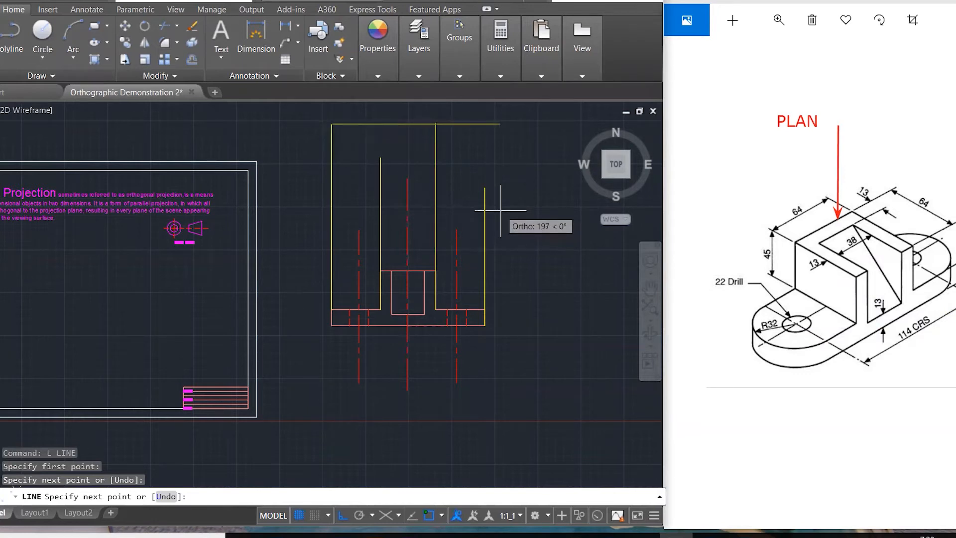
key("Escape")
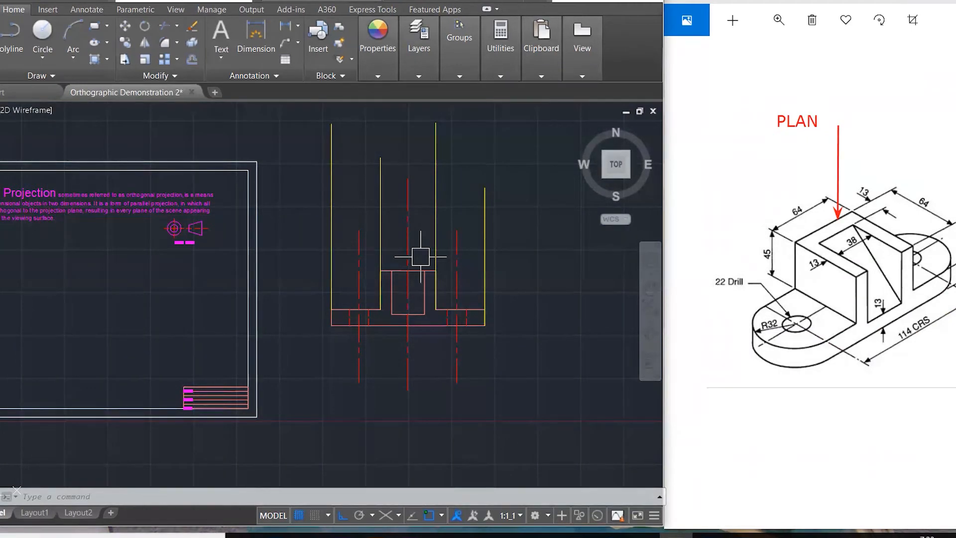
Step: Offset the upright's top edge 10 upward, and offset the resulting line another 10 upward
type("o")
key("Return")
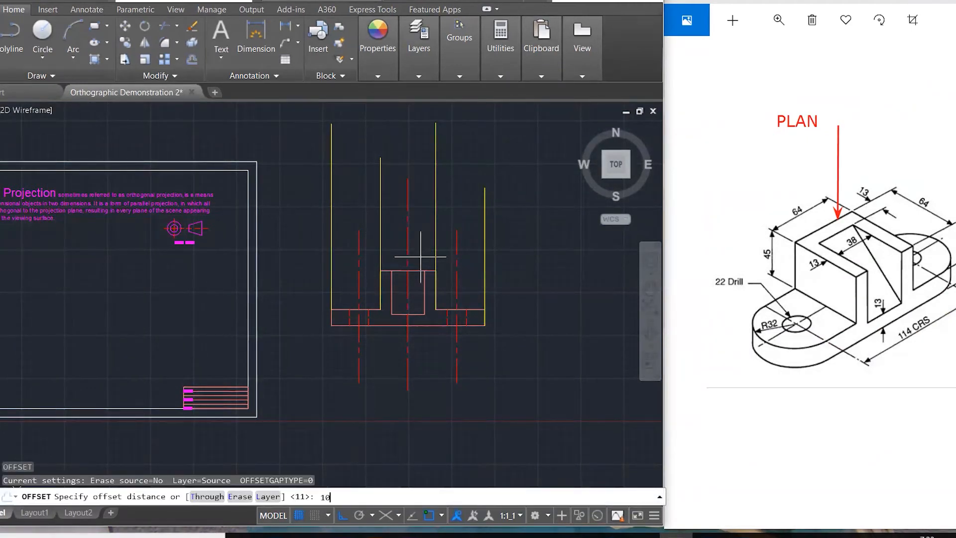
key("Return")
scroll(415, 268, "up", 2)
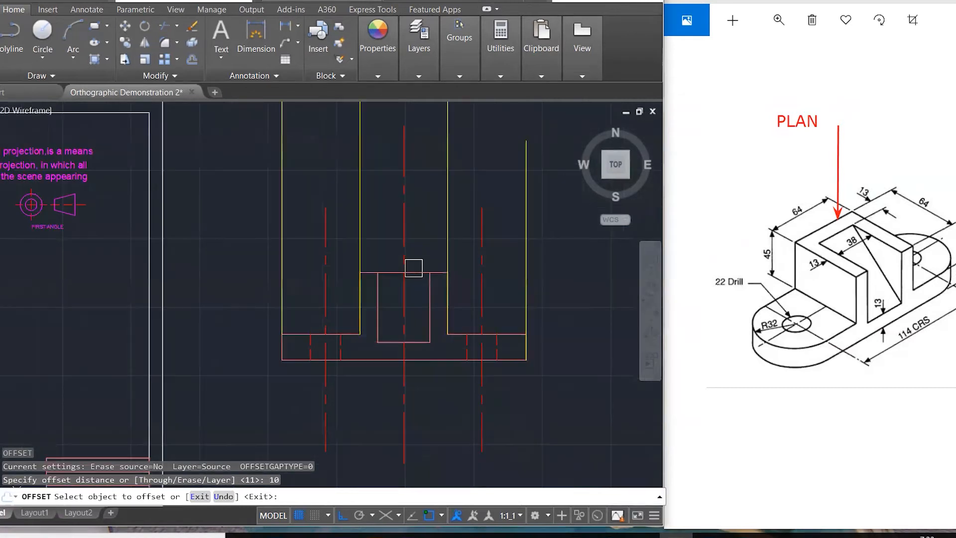
left_click(414, 268)
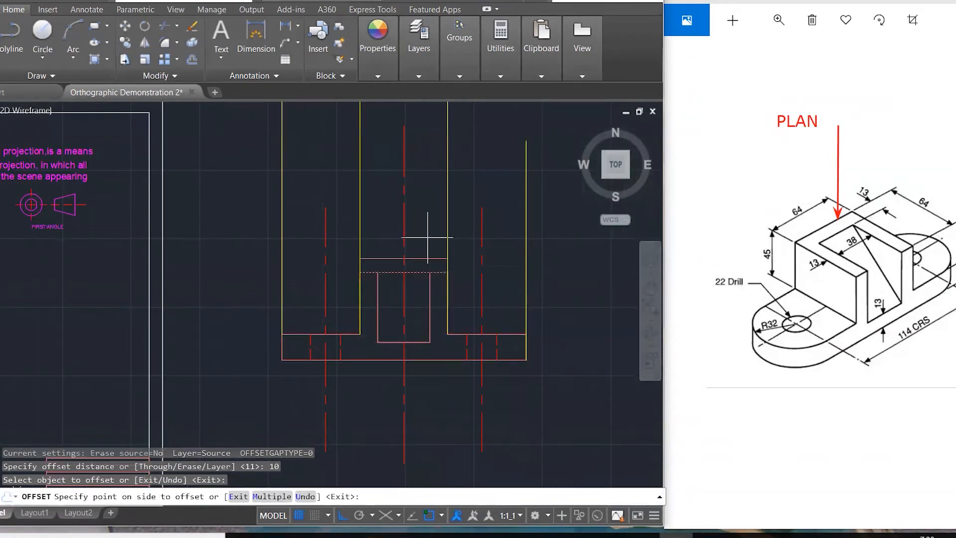
left_click(433, 217)
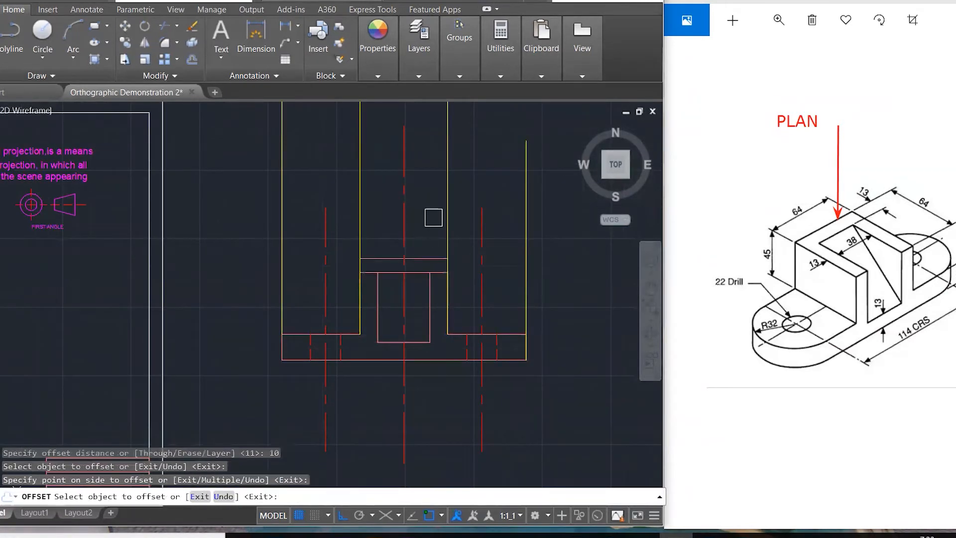
left_click(429, 254)
left_click(431, 214)
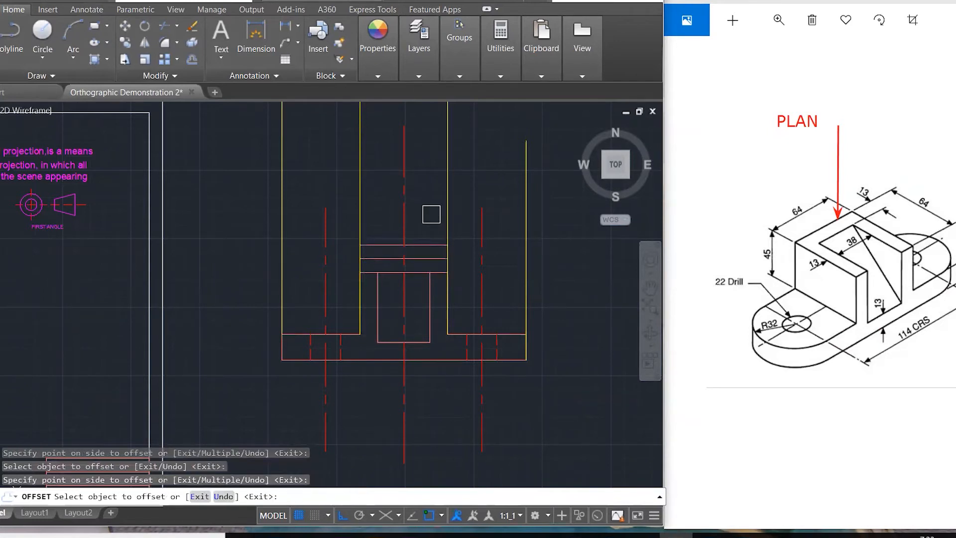
key("Escape")
Step: Stretch the first offset line at both ends so it extends well beyond the outer projection lines
left_click(433, 258)
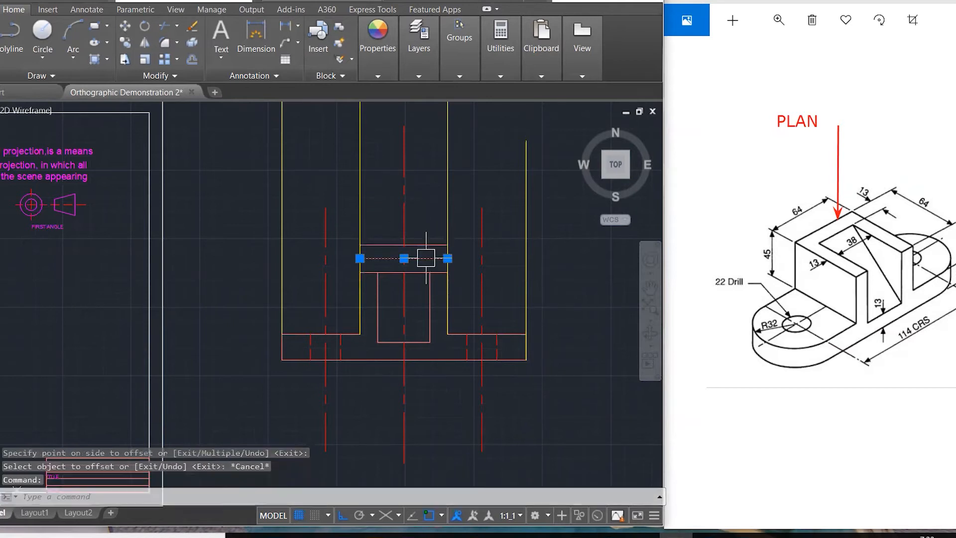
left_click(447, 258)
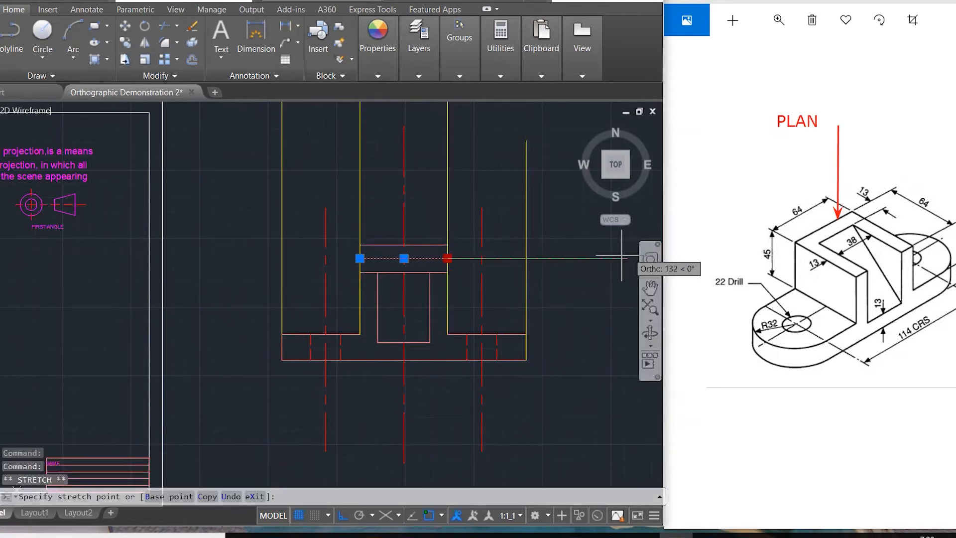
left_click(594, 259)
left_click(359, 259)
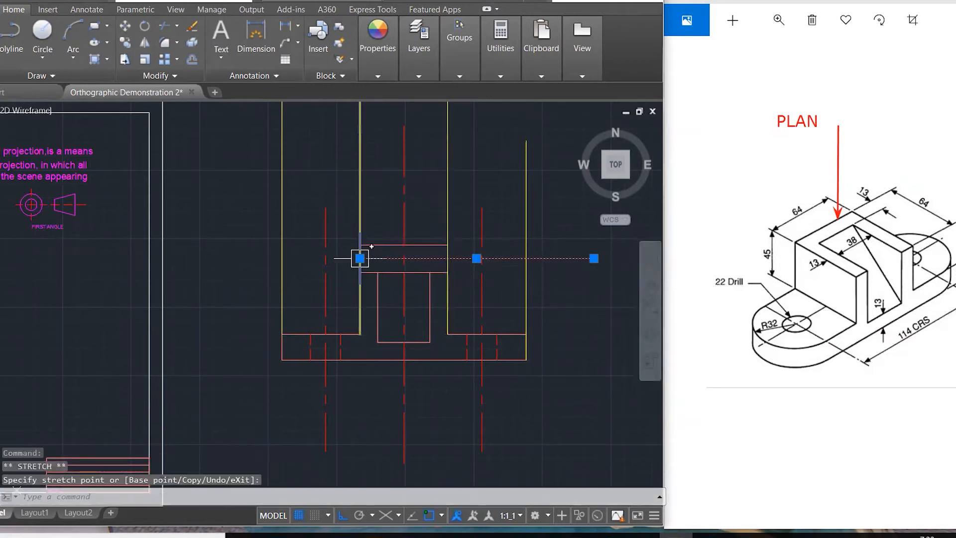
left_click(197, 259)
key("Escape")
key("Escape")
key("Escape")
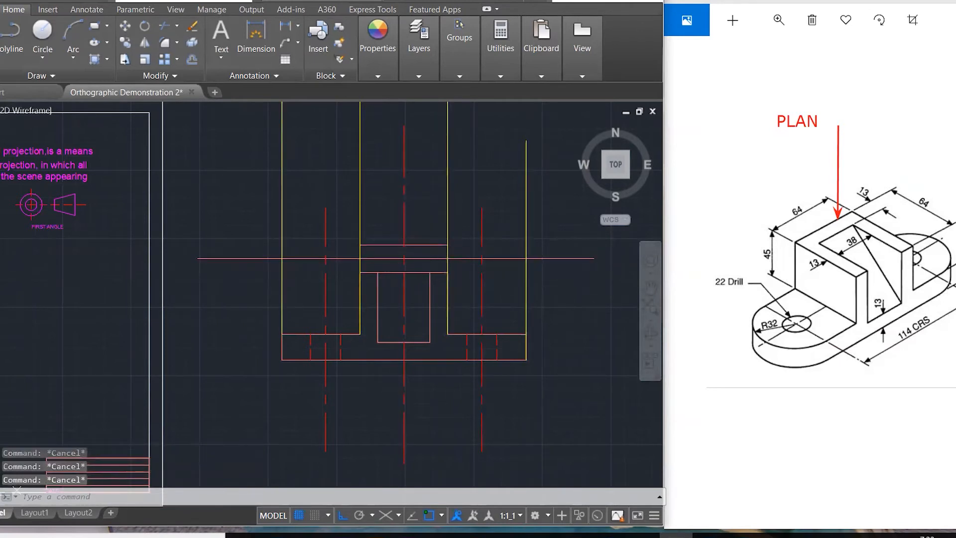
Step: Stretch both ends of the second offset line to meet the outer left and right projection lines
left_click(448, 245)
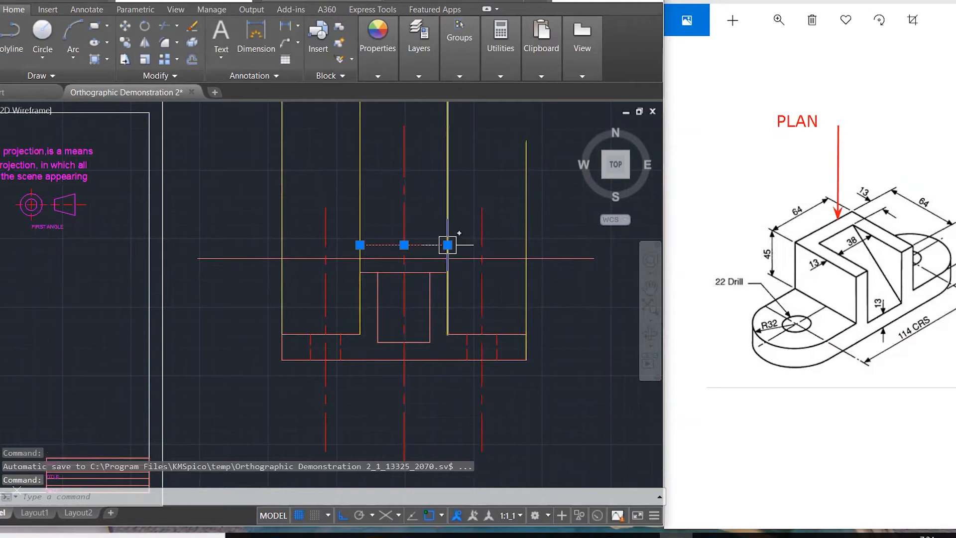
left_click(451, 245)
left_click(526, 245)
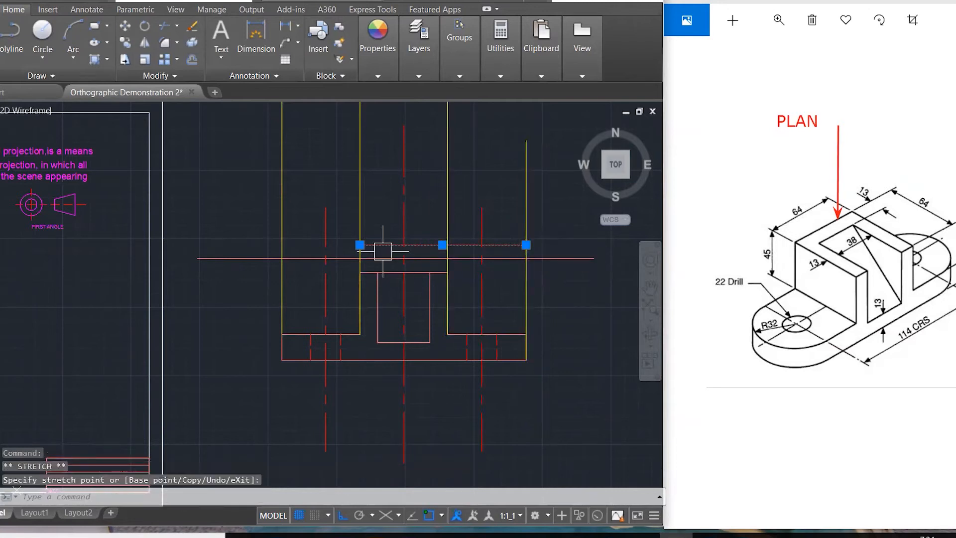
left_click(360, 245)
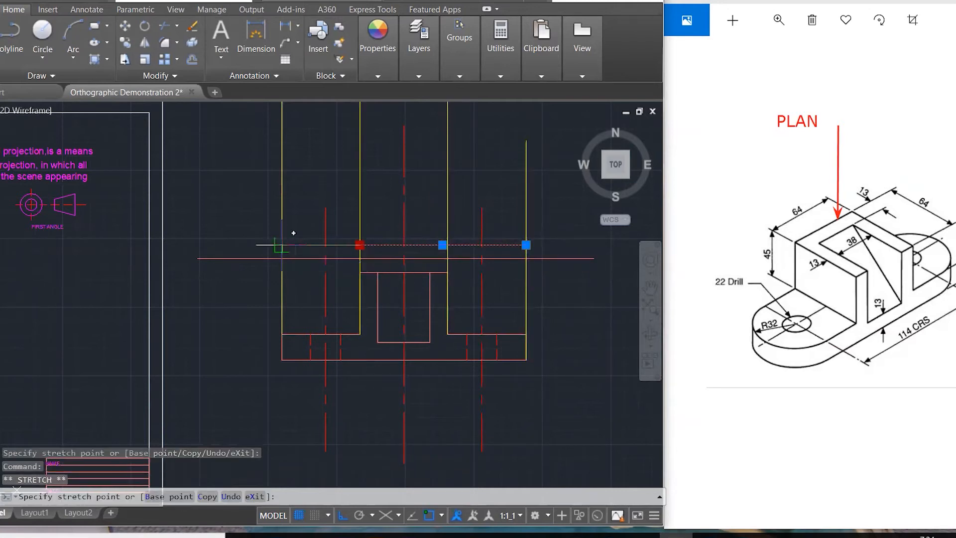
left_click(282, 245)
key("Escape")
key("Escape")
key("Escape")
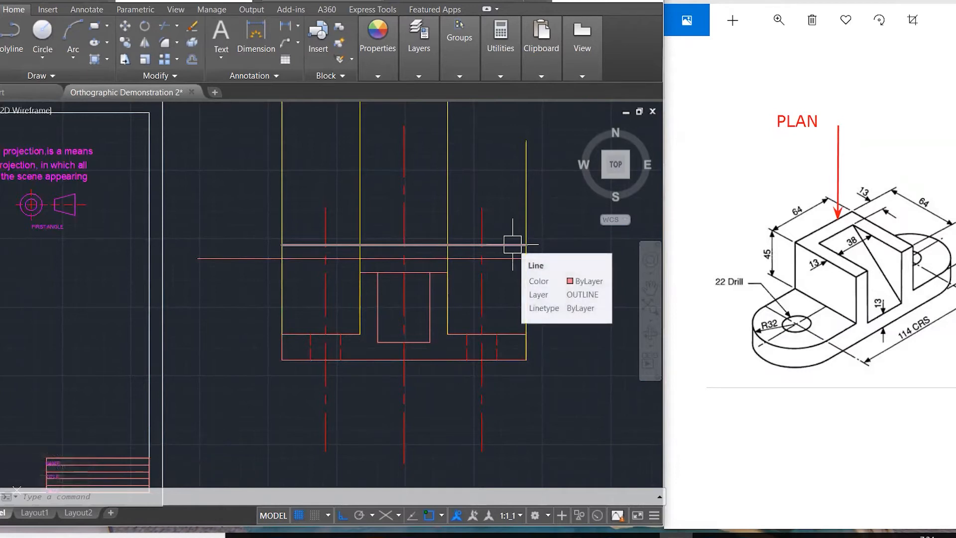
Step: Offset the line spanning the outer projection lines 64 upward to set the depth of the plan view
type("o")
key("Return")
type("64")
key("Return")
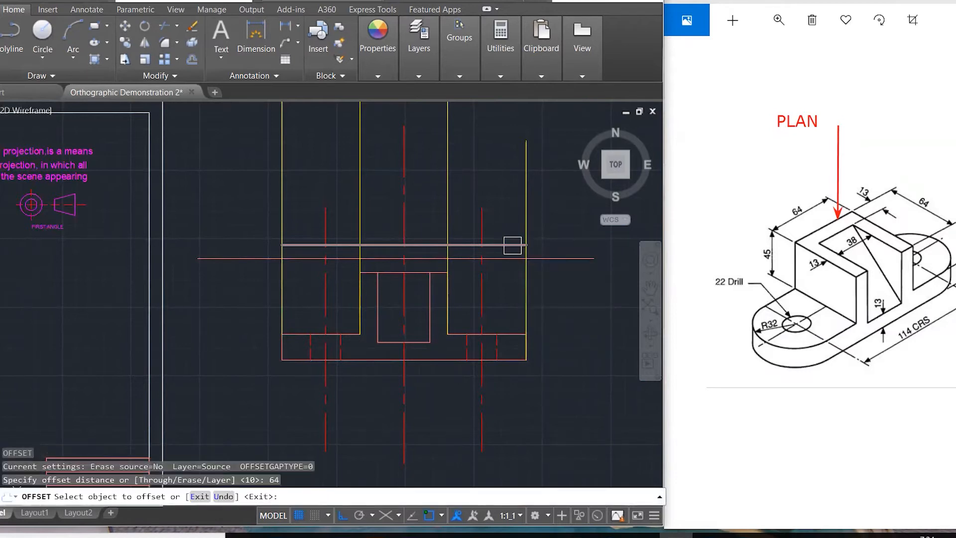
left_click(513, 245)
left_click(521, 204)
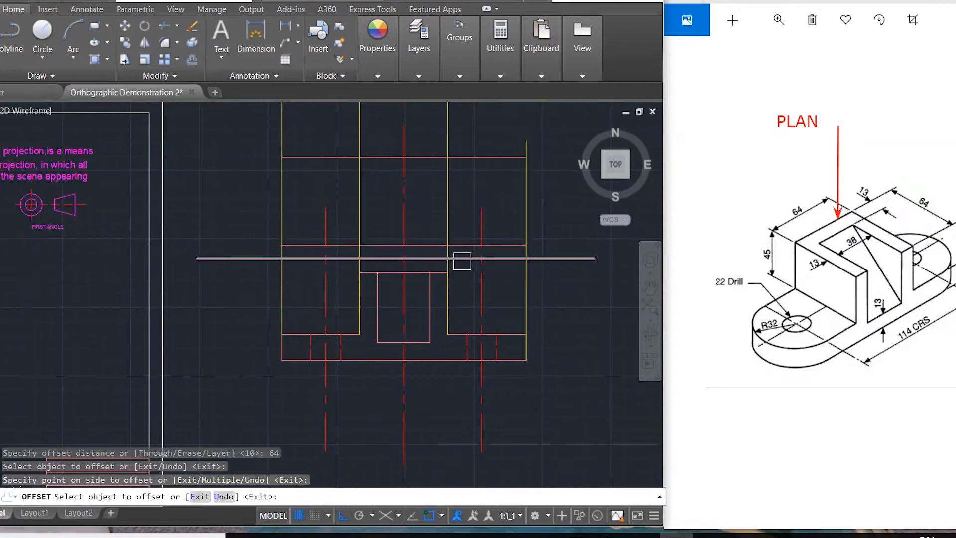
type("L")
key("Return")
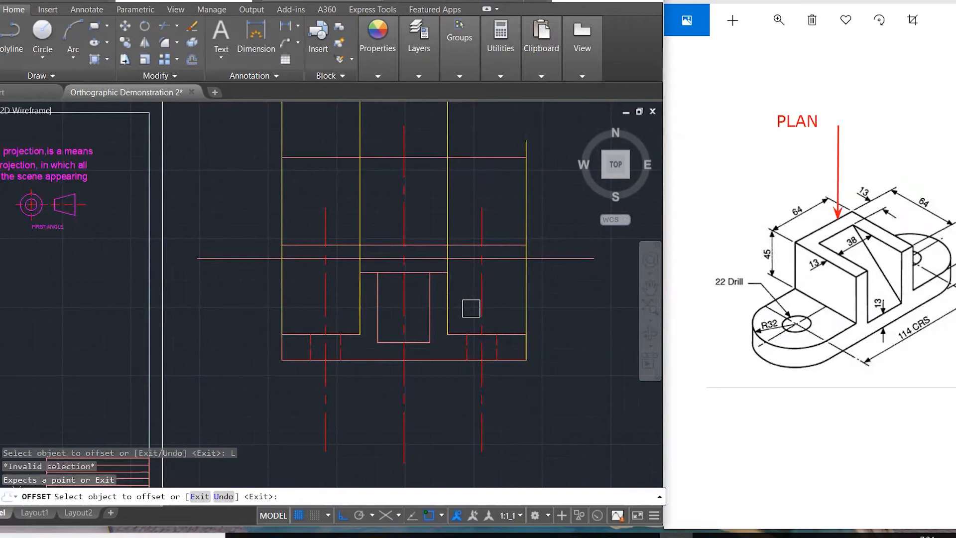
Step: Stretch the upper ends of both drilled-hole centre lines upward beyond the plan's upper edge
key("Escape")
left_click(482, 216)
left_click(482, 207)
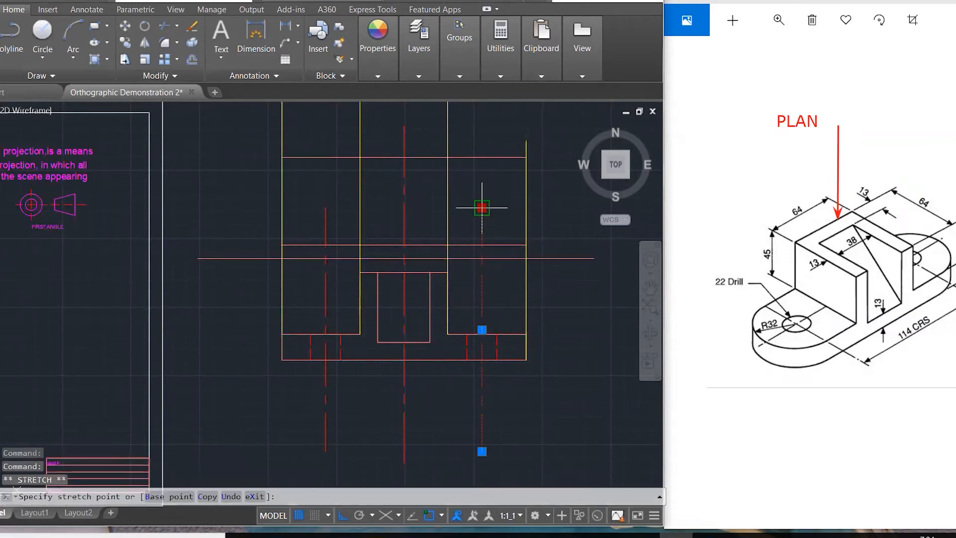
left_click(483, 127)
left_click(326, 219)
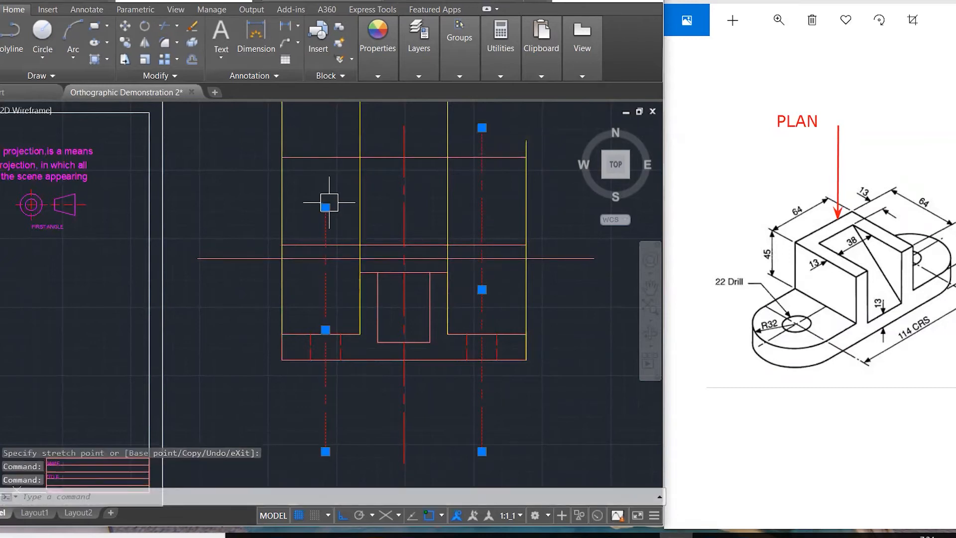
left_click(326, 207)
left_click(325, 118)
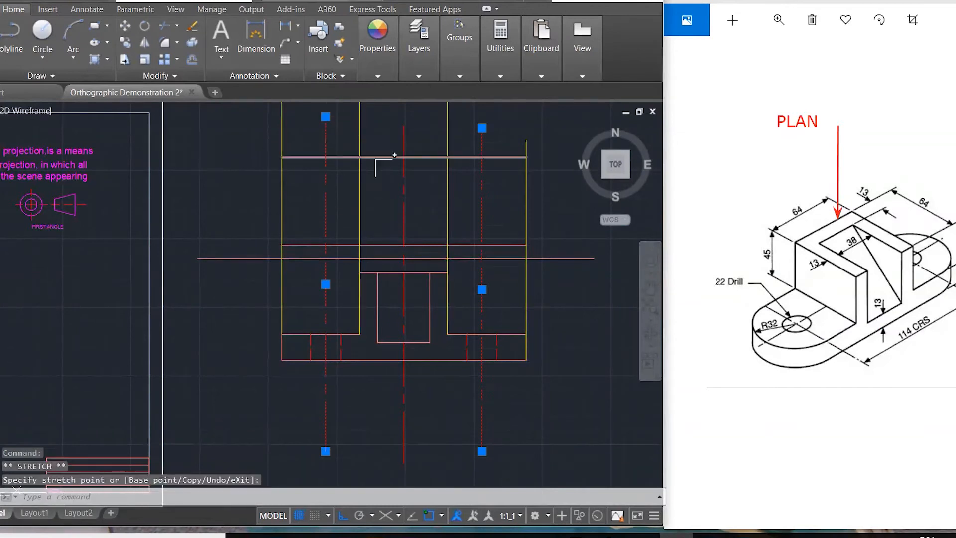
key("Escape")
key("Escape")
key("Escape")
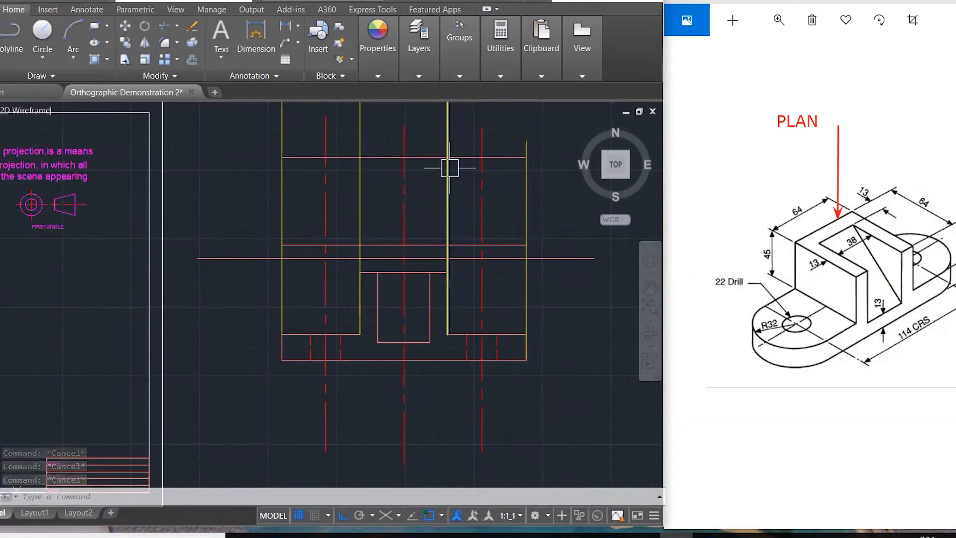
Step: Draw vertical construction lines from both sides of the front view's inner rectangle upward past the plan's upper edge
type("l")
key("Return")
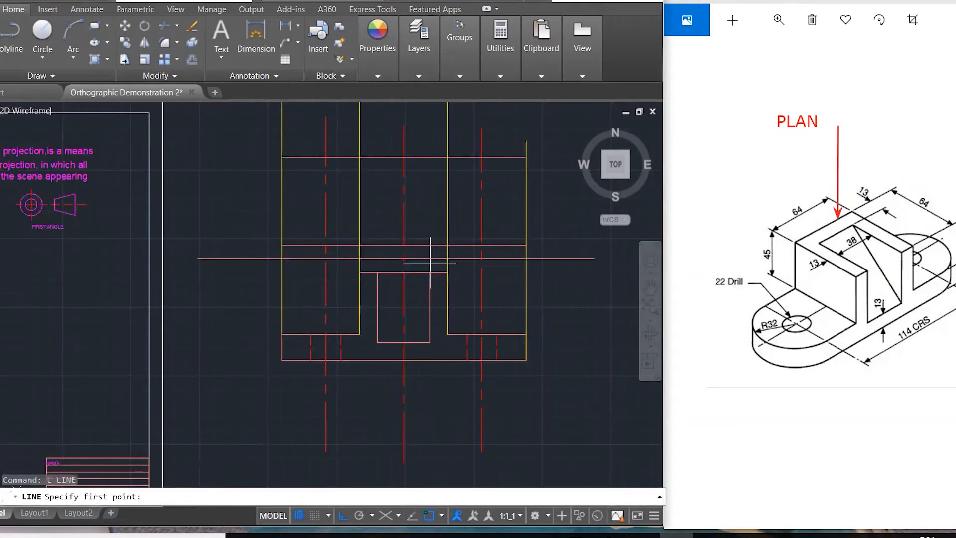
left_click(429, 273)
left_click(430, 109)
key("Escape")
key("Return")
left_click(376, 273)
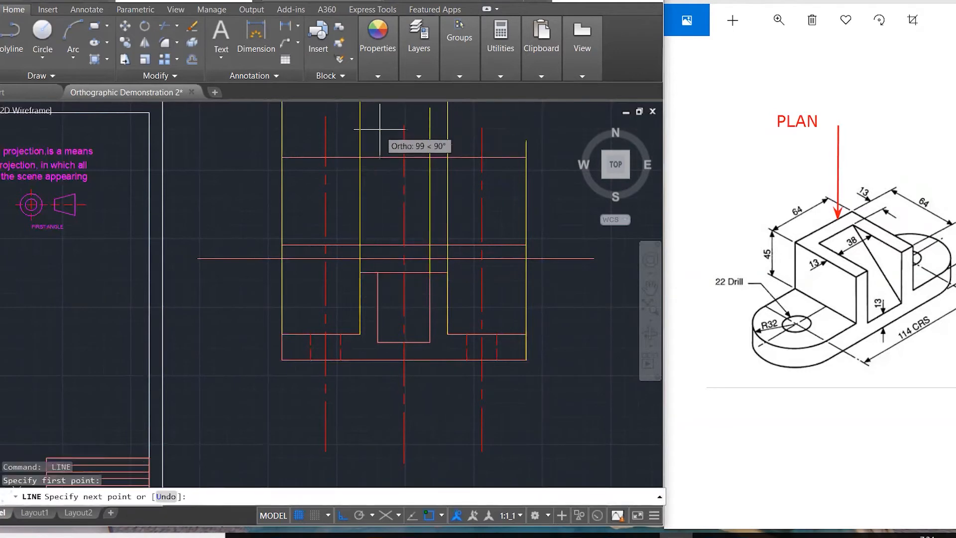
left_click(379, 128)
key("Escape")
key("Escape")
key("Escape")
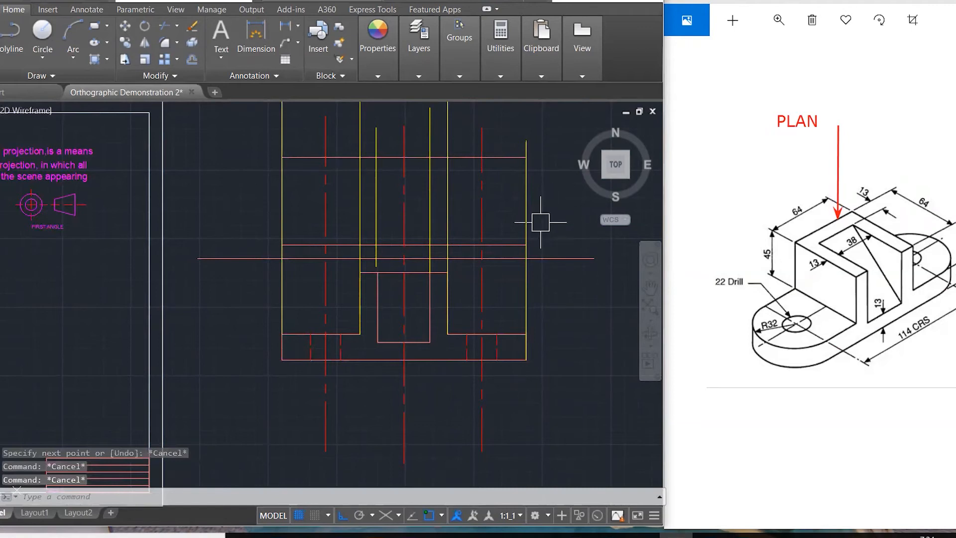
Step: Make OUTLINE the current layer
left_click(408, 58)
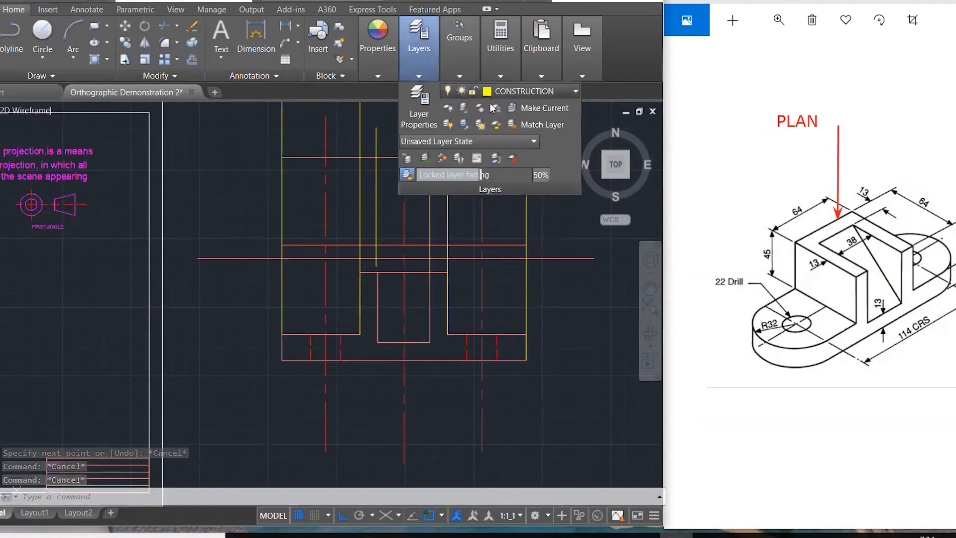
left_click(498, 91)
left_click(505, 215)
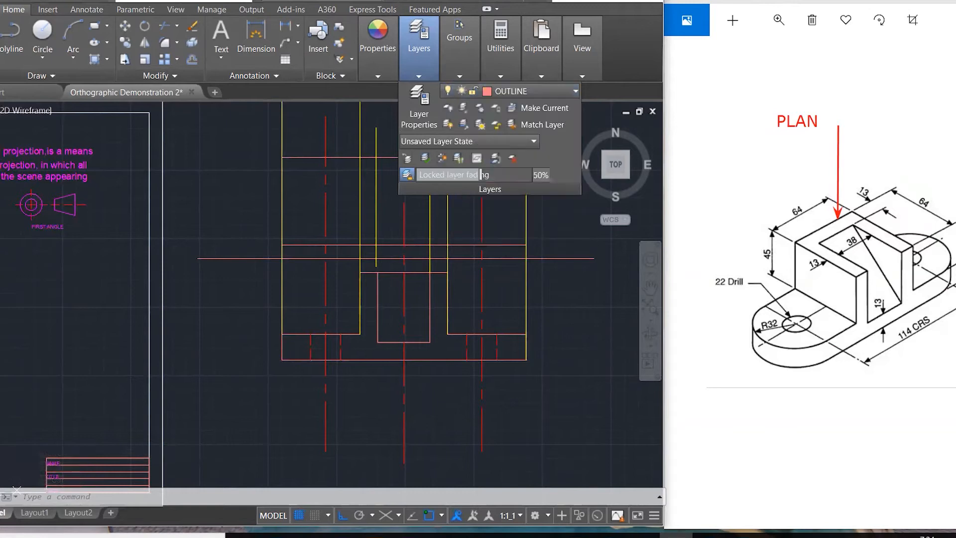
left_click(572, 258)
key("Escape")
key("Escape")
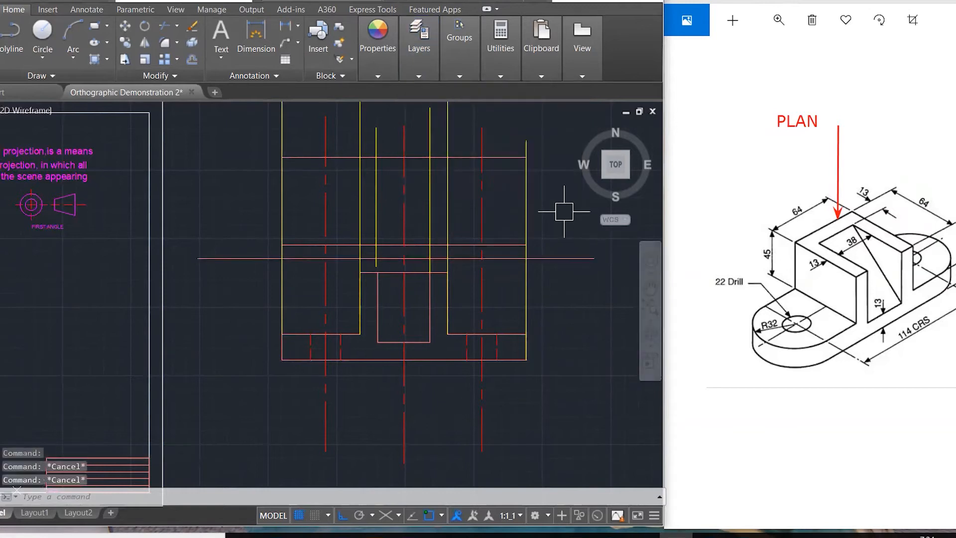
Step: Try to draw the plan's outer right edge along the projection line, and undo it
type("l")
key("Return")
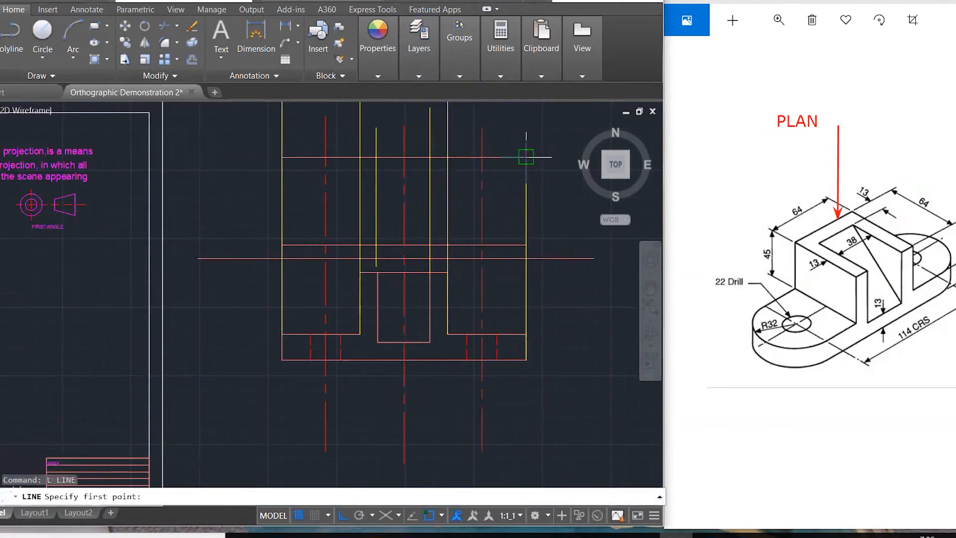
left_click(526, 157)
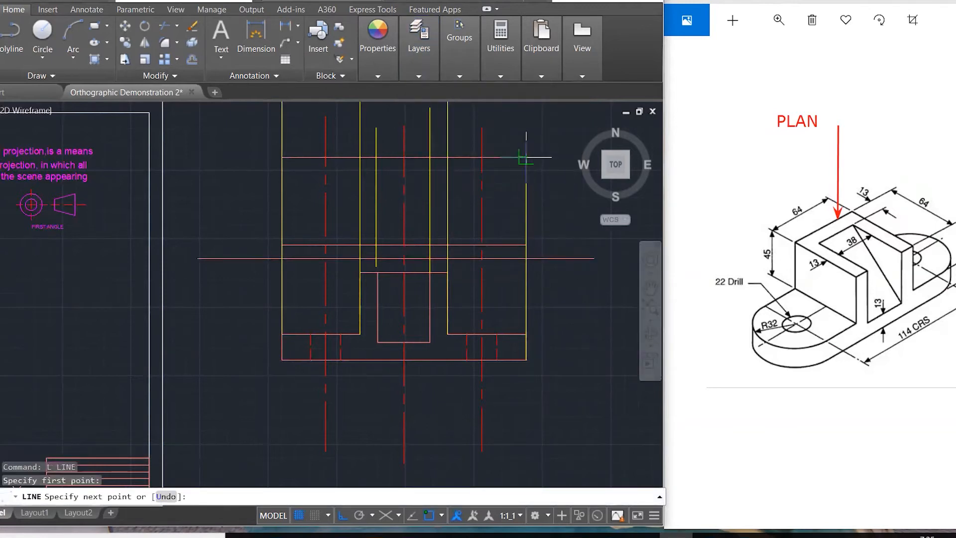
left_click(524, 244)
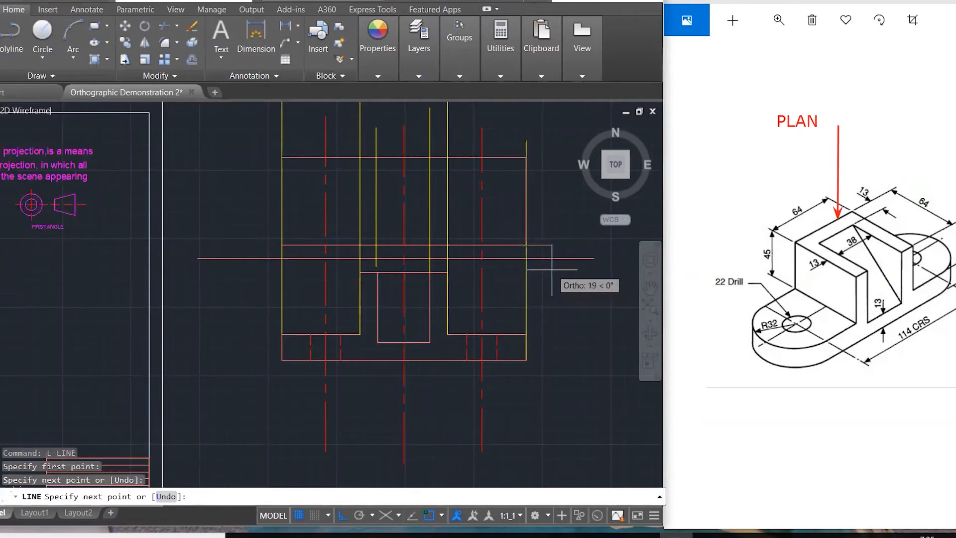
key("Escape")
key("Escape")
key("Escape")
key("ctrl+z")
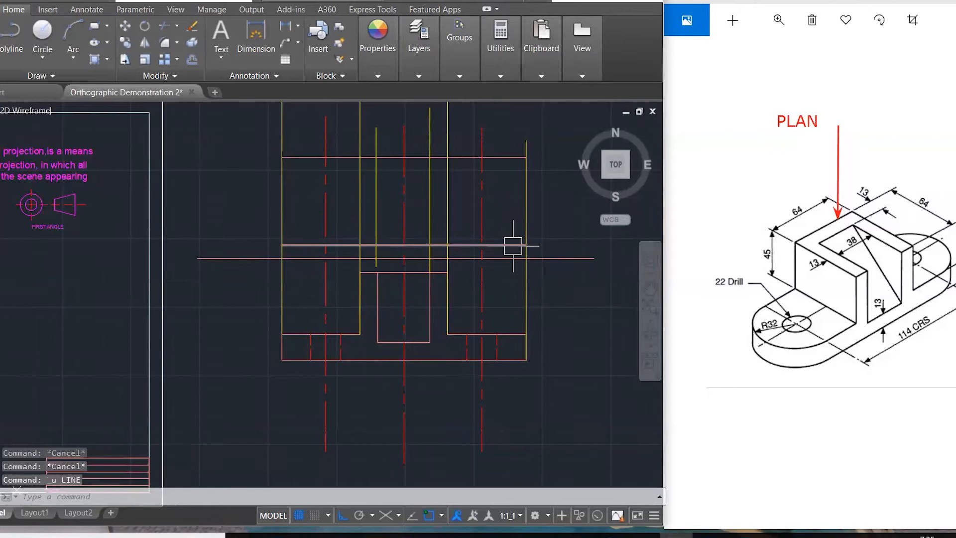
Step: Draw the upright's right edge in the plan along its projection line, between the plan's upper and lower edges
type("l")
key("Return")
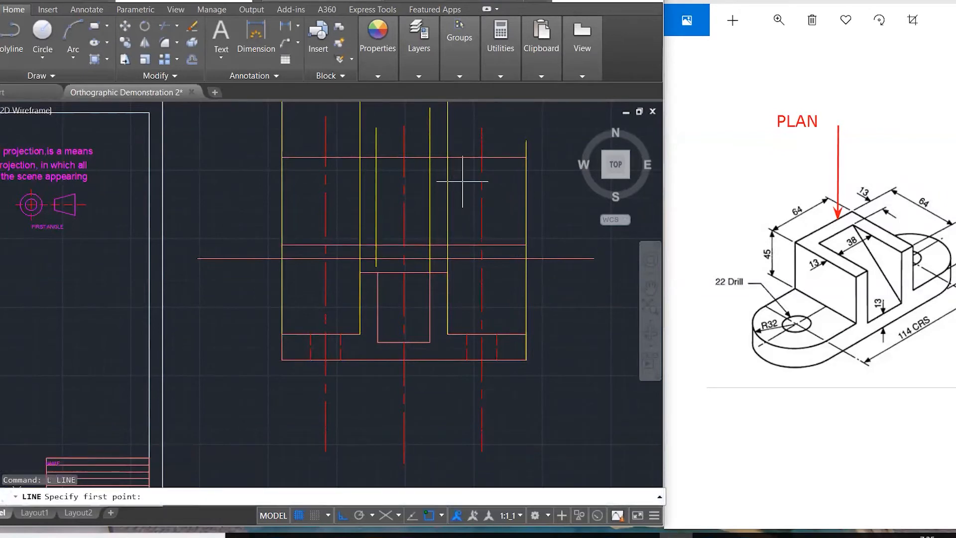
left_click(447, 158)
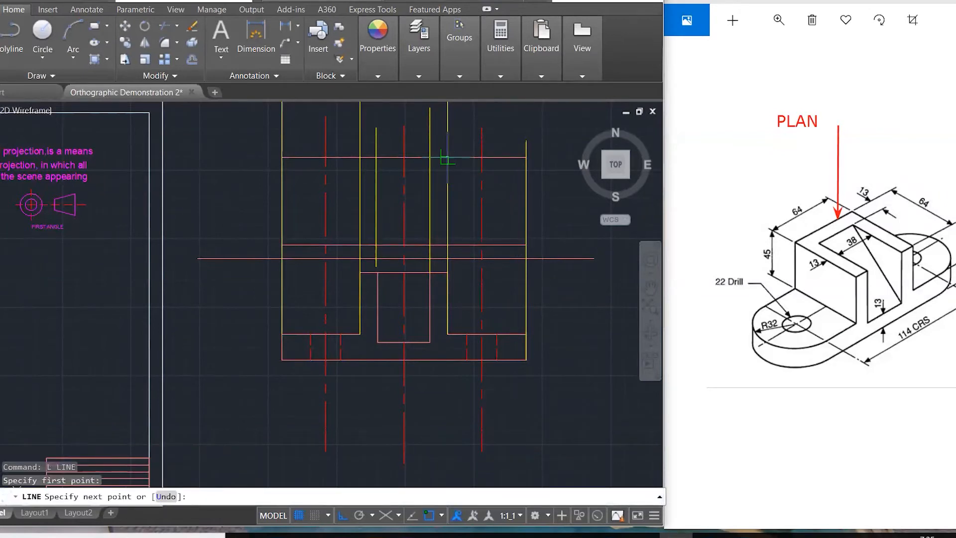
left_click(447, 244)
key("Escape")
key("Escape")
key("Escape")
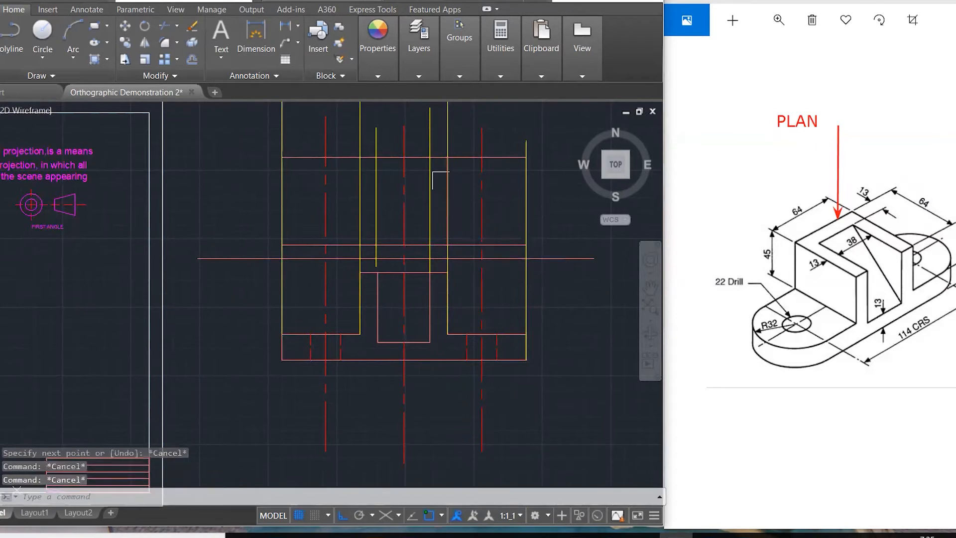
Step: Draw a horizontal line through the midpoint of the upright's right edge, extending beyond both outer projection lines of the plan
left_click(445, 199)
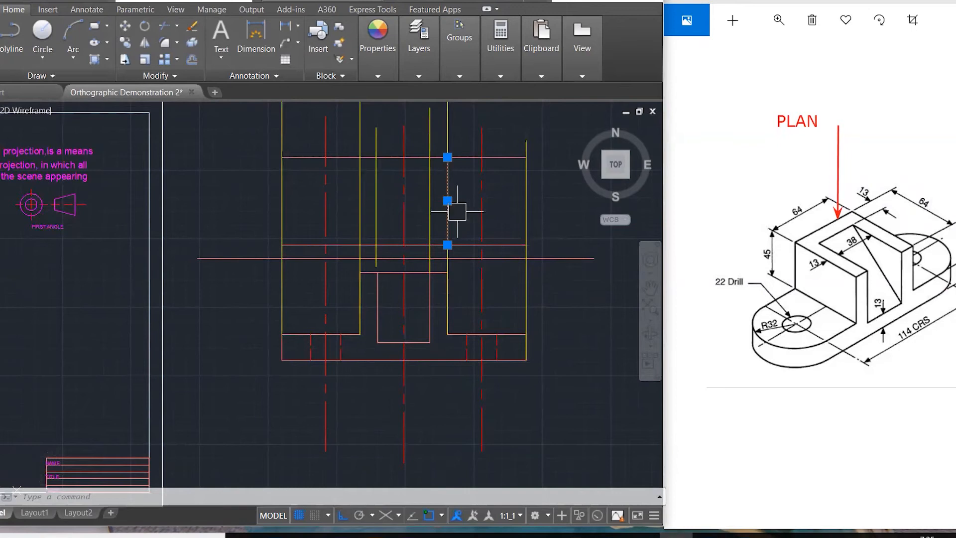
key("Escape")
key("Escape")
type("L")
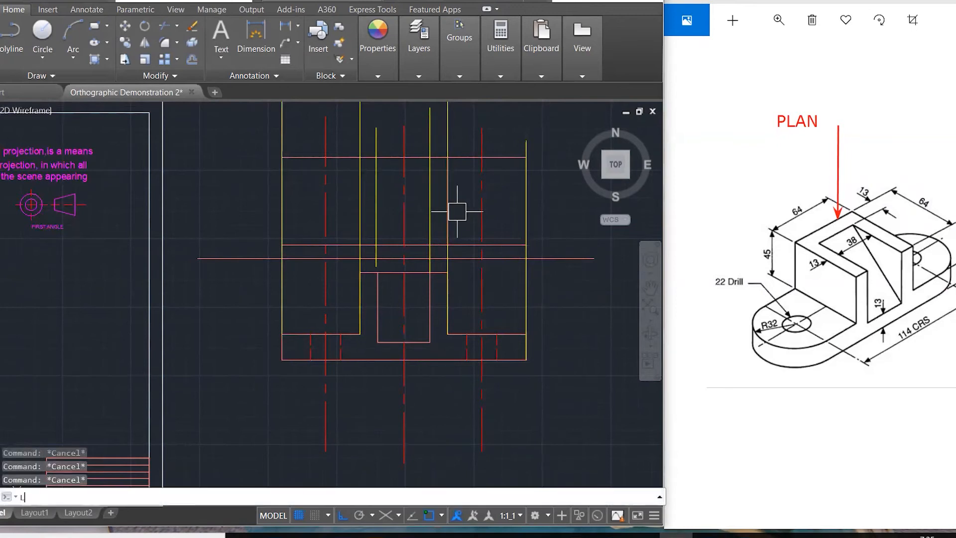
key("Return")
left_click(448, 201)
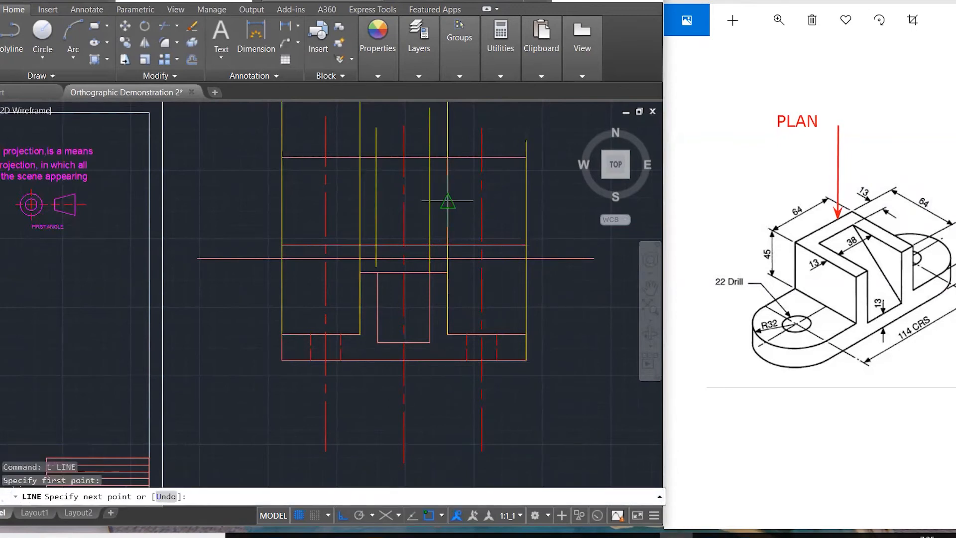
key("Escape")
left_click(550, 201)
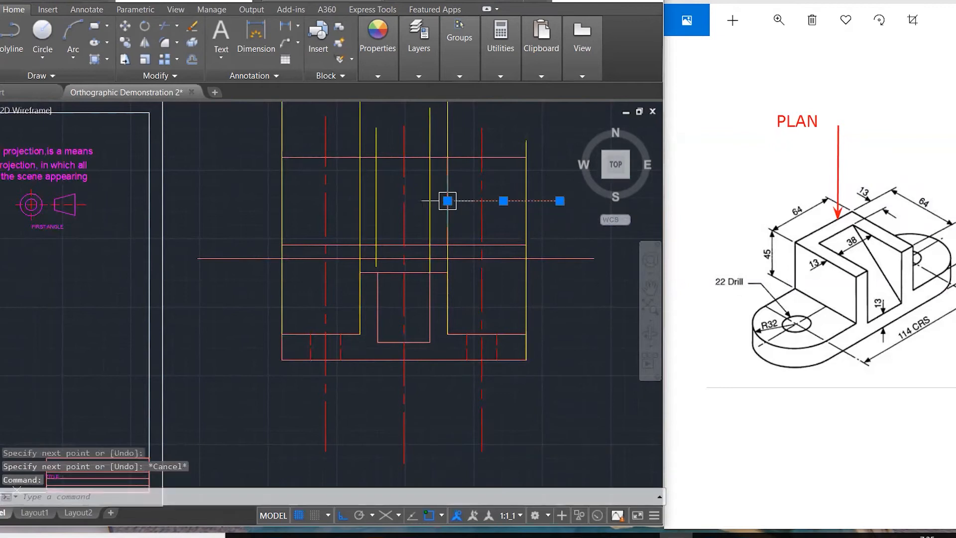
left_click(447, 201)
left_click(227, 202)
key("Escape")
key("Escape")
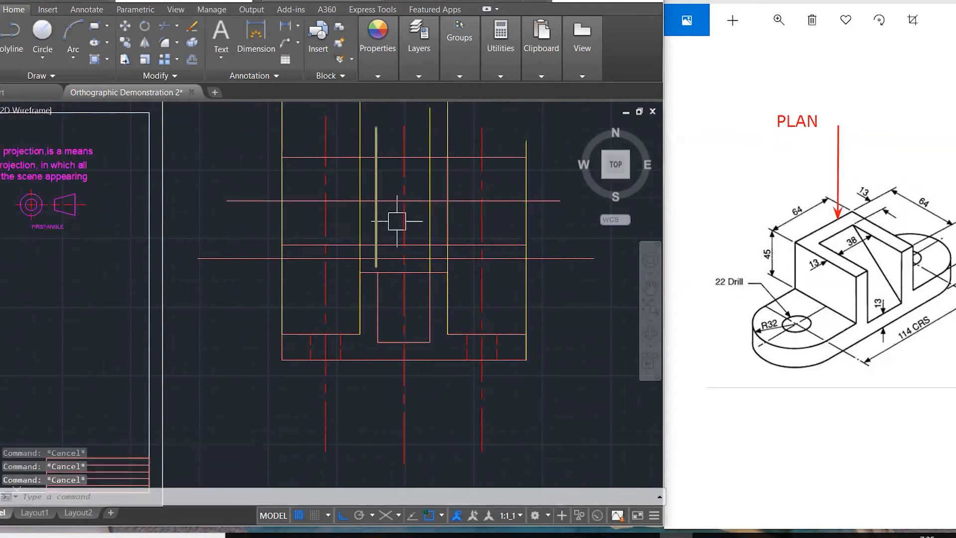
Step: Move the plan's horizontal middle line to the CENTER LINE layer
left_click(557, 201)
left_click(428, 72)
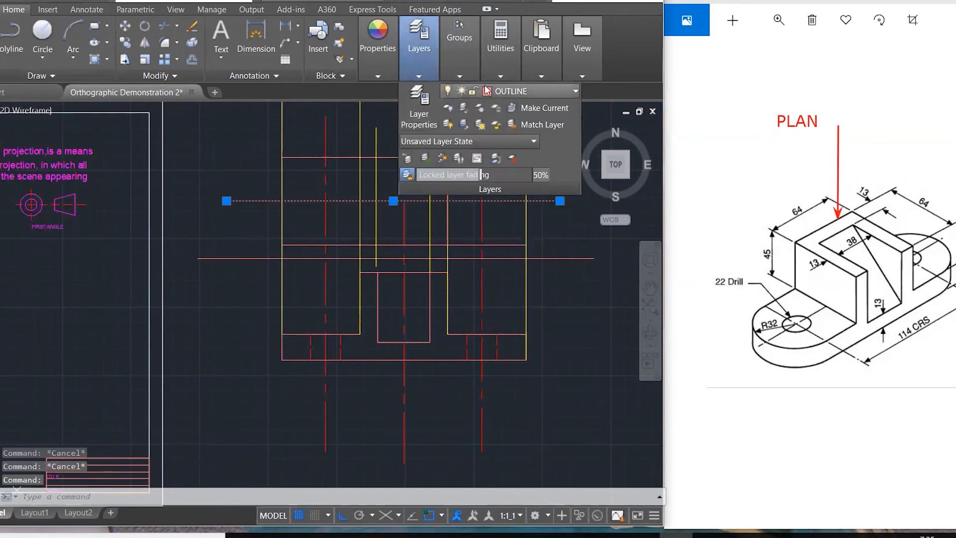
left_click(505, 90)
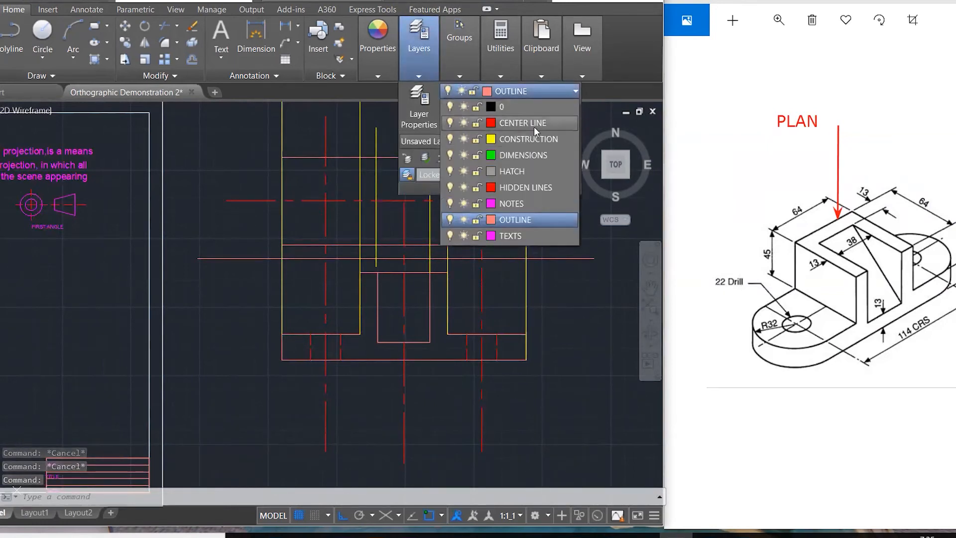
left_click(534, 126)
key("Escape")
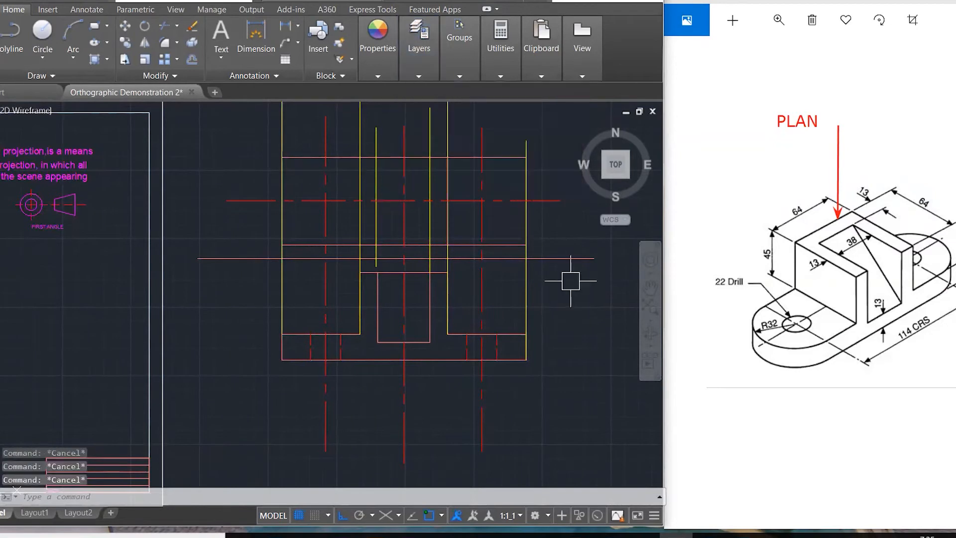
Step: Try to draw radius 32 circles at the right and left centre-line intersections of the plan, and undo them
type("c")
key("Return")
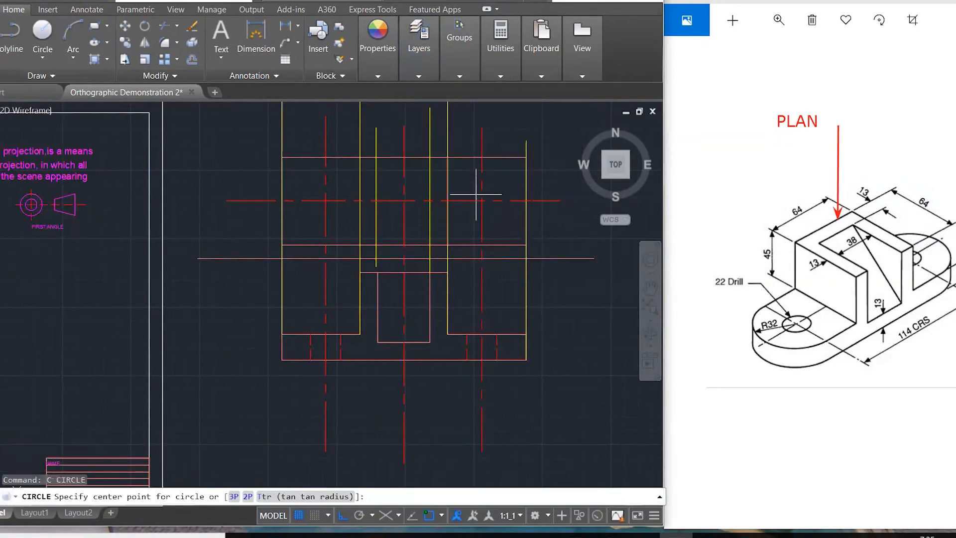
left_click(482, 201)
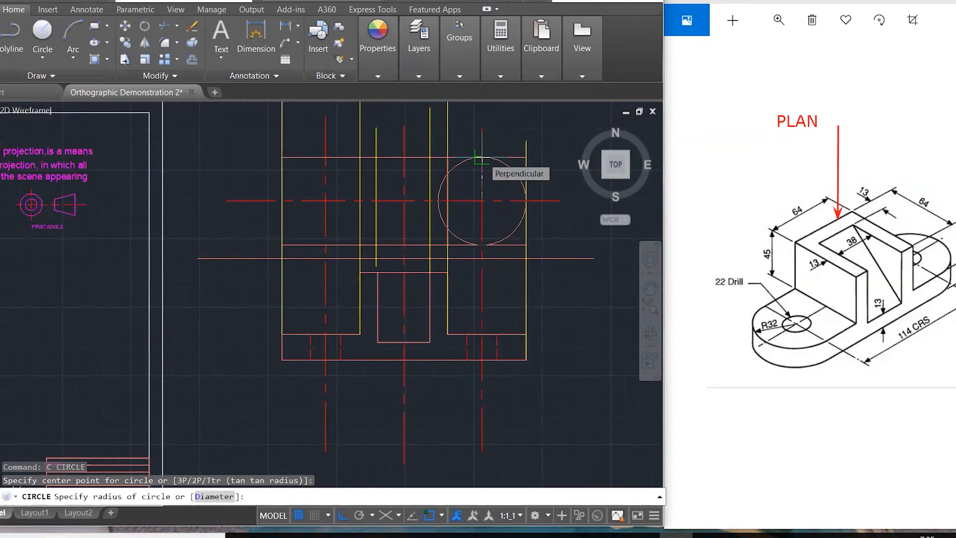
left_click(482, 159)
key("Return")
left_click(325, 200)
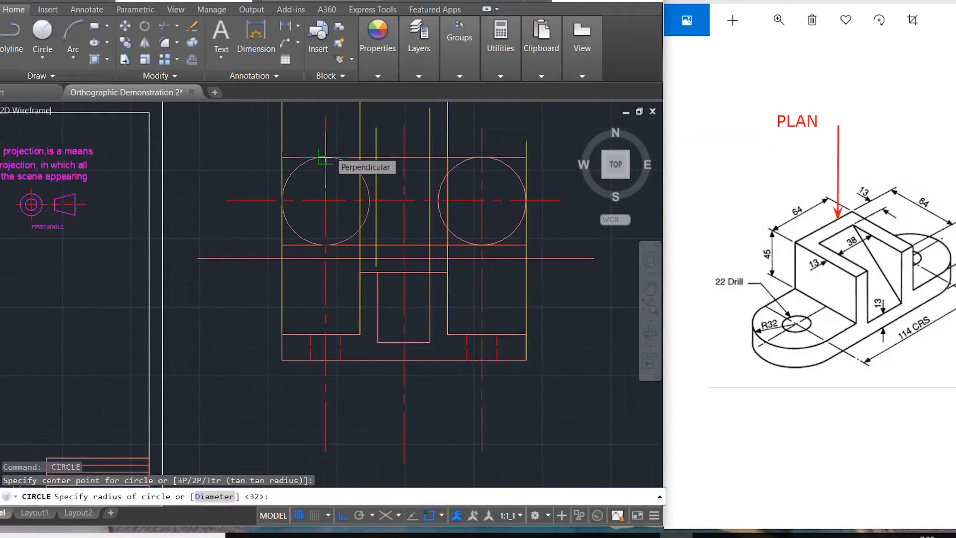
left_click(326, 155)
key("ctrl+z")
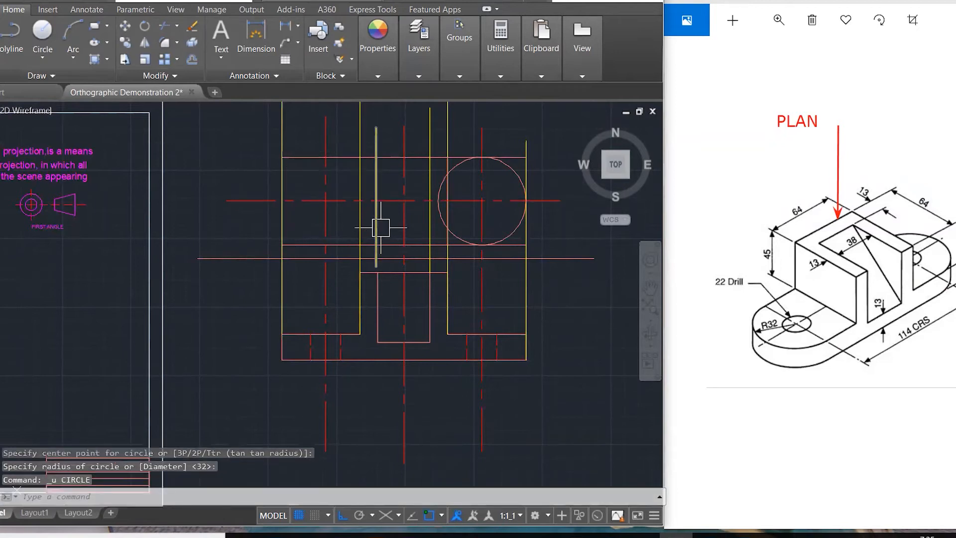
Step: Draw radius 32 circles centred on the left and right centre-line intersections, reaching the plan's upper edge
type("C")
key("Return")
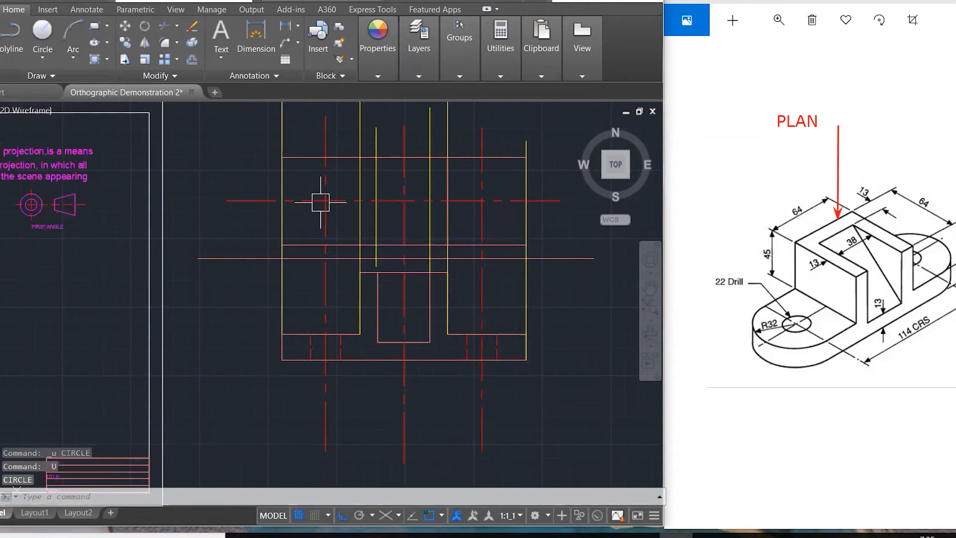
left_click(325, 201)
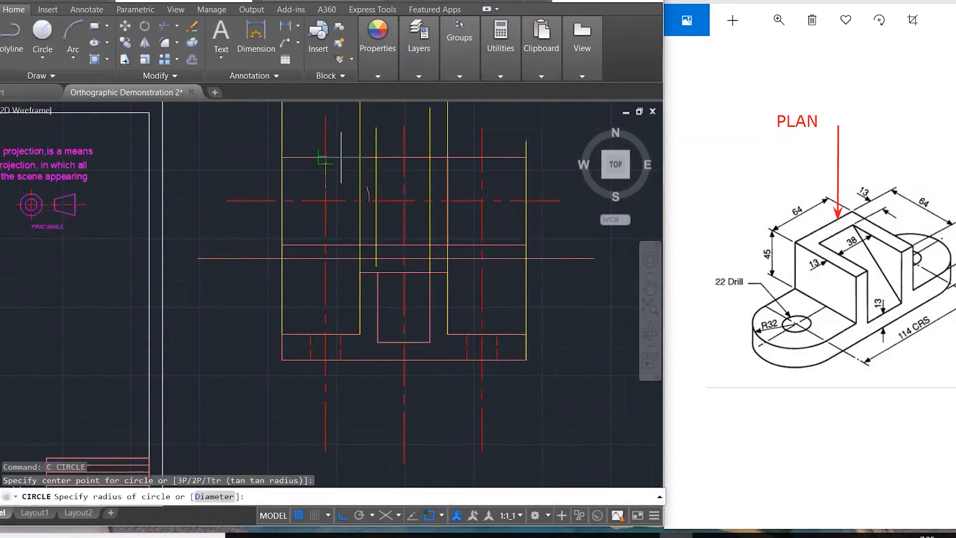
left_click(326, 158)
key("Return")
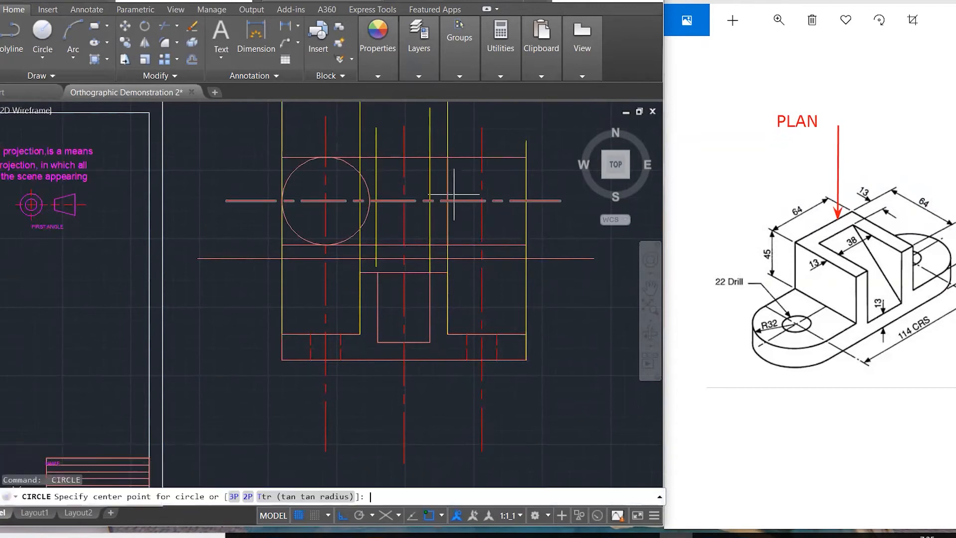
left_click(482, 200)
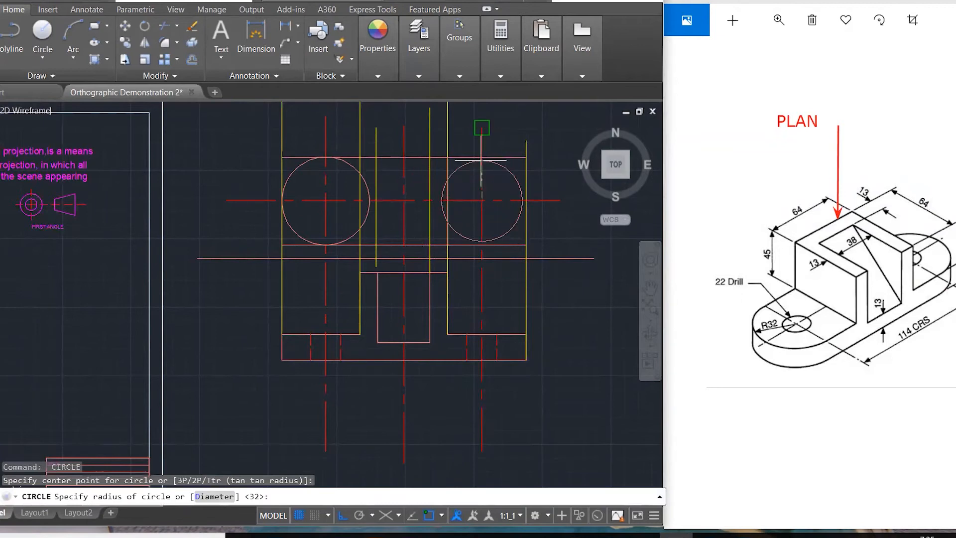
left_click(481, 158)
key("Escape")
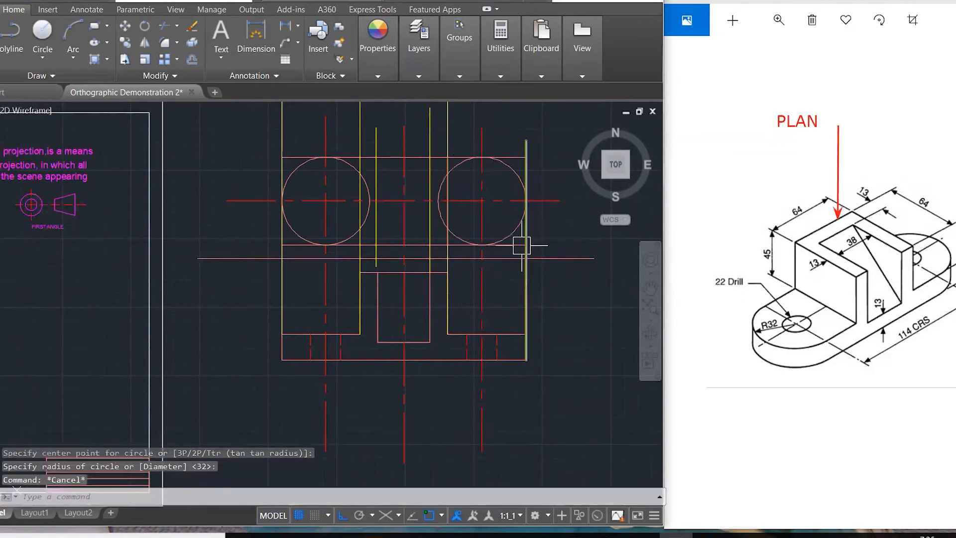
Step: Draw radius 11 circles concentric with the right and left radius 32 circles in the plan for the drilled holes
key("Return")
left_click(482, 200)
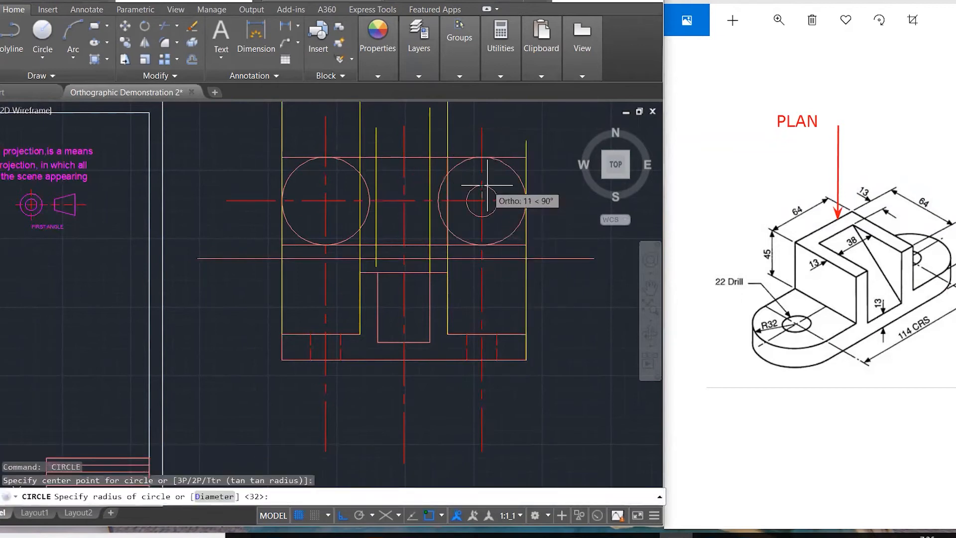
key("Return")
key("Return")
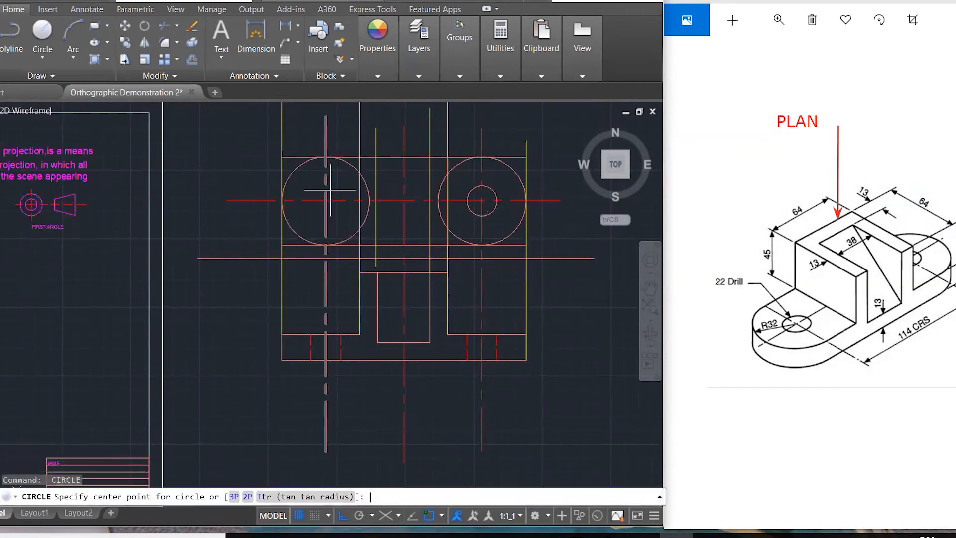
left_click(325, 201)
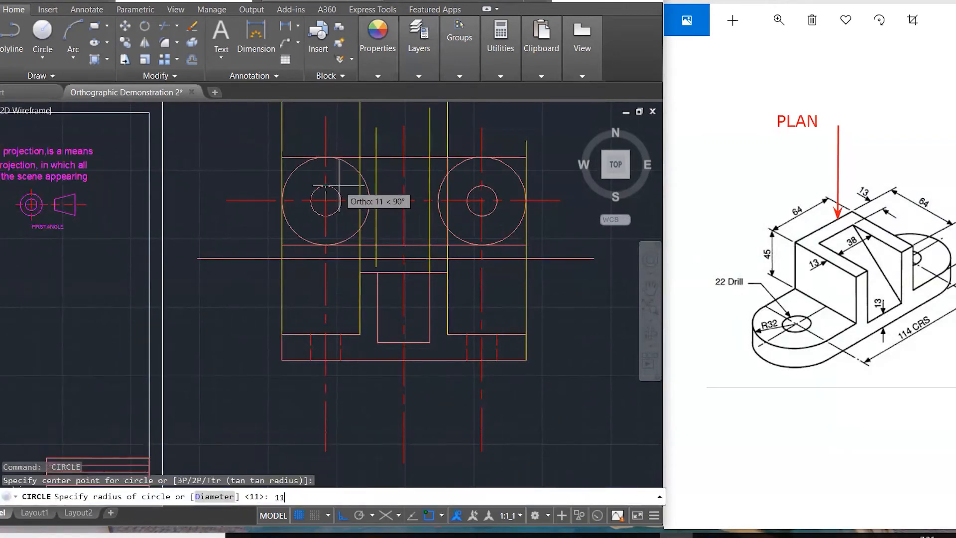
key("Return")
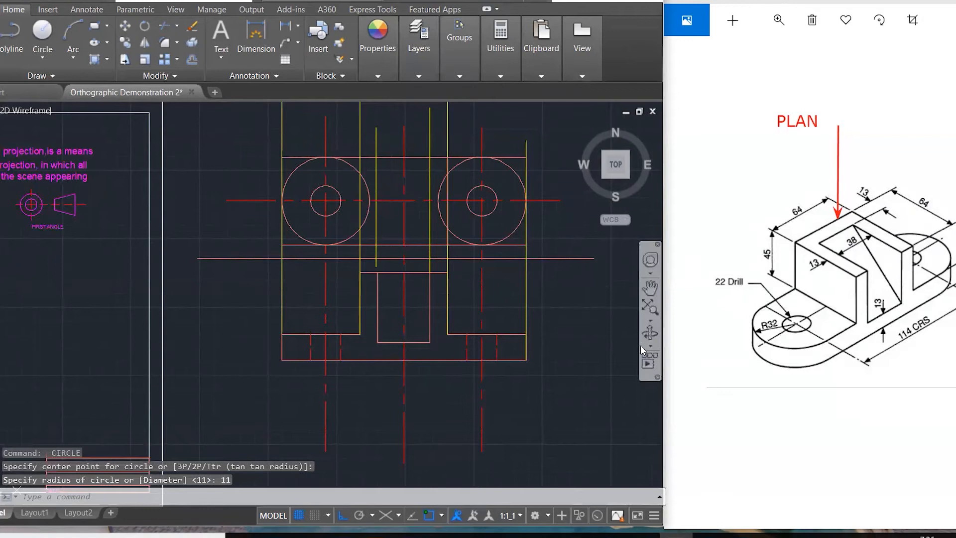
key("Escape")
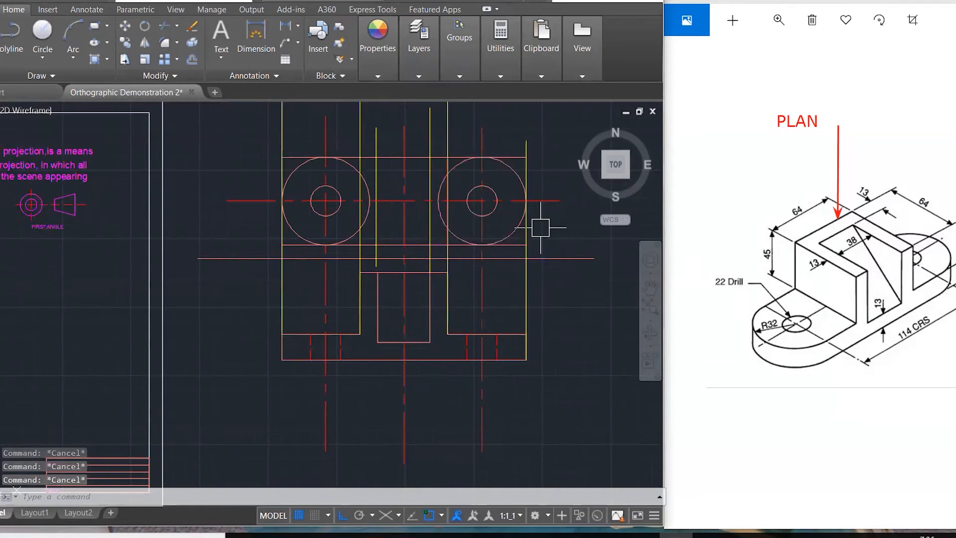
Step: Turn off the CONSTRUCTION layer to hide the yellow projection lines
left_click(408, 73)
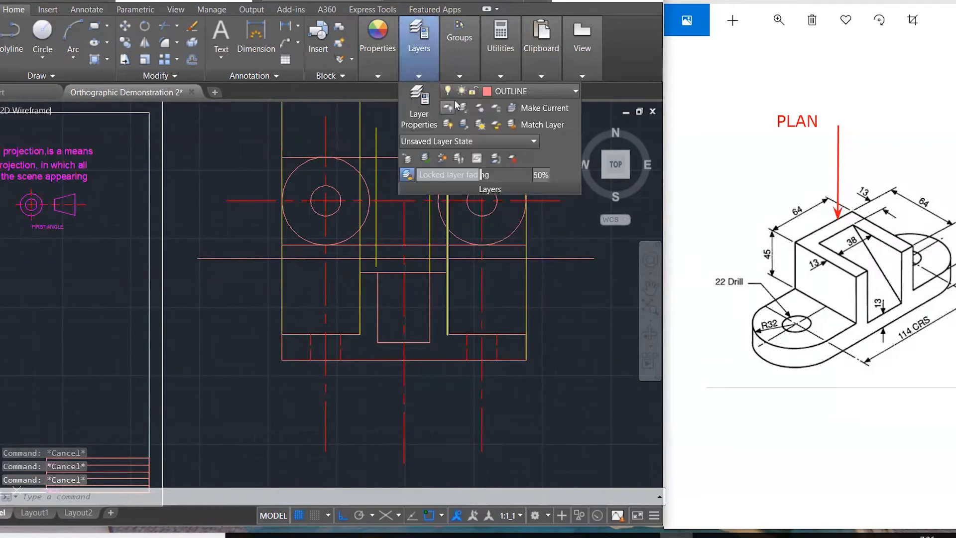
left_click(498, 94)
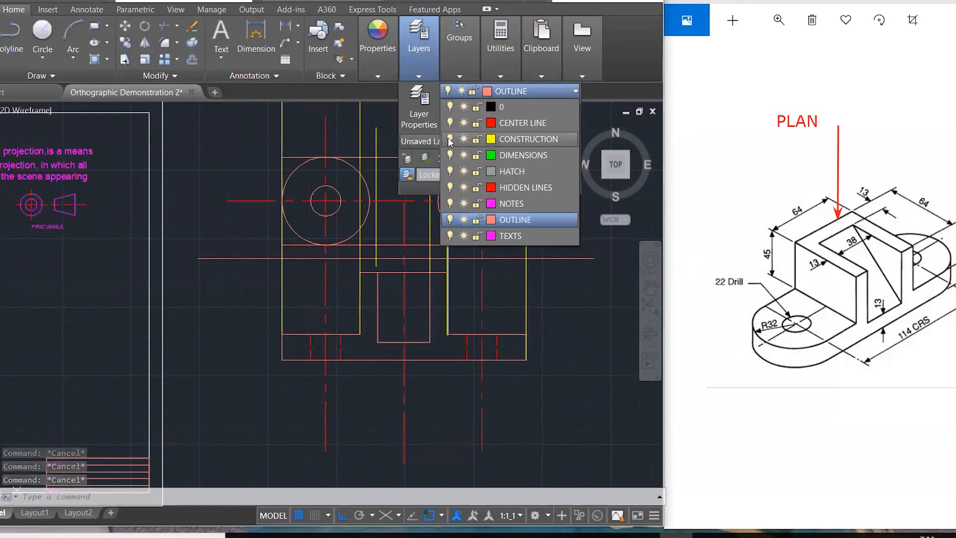
left_click(449, 139)
key("Escape")
key("Escape")
key("Escape")
key("Escape")
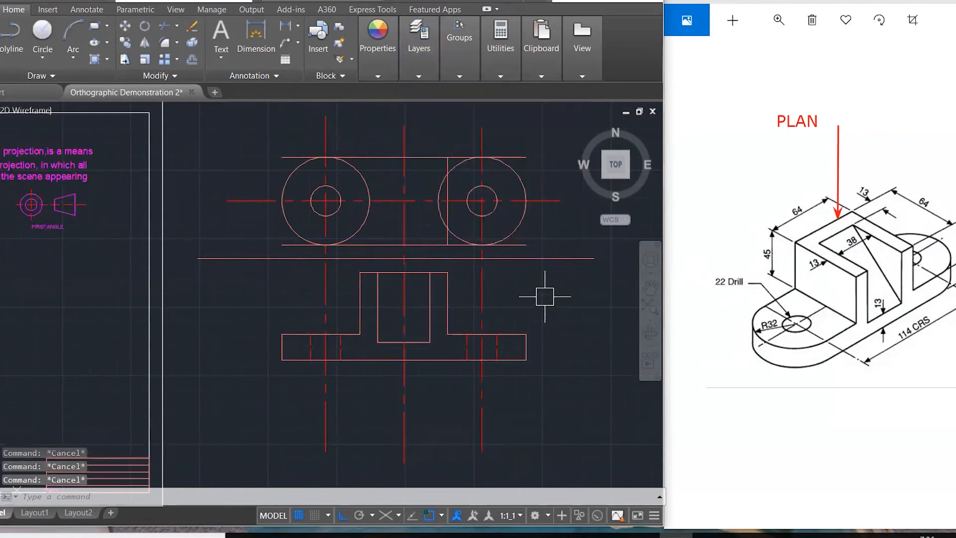
Step: Trim the edge overhangs and the inner half of the left end circle in the plan view
type("tr")
key("Return")
left_click(557, 244)
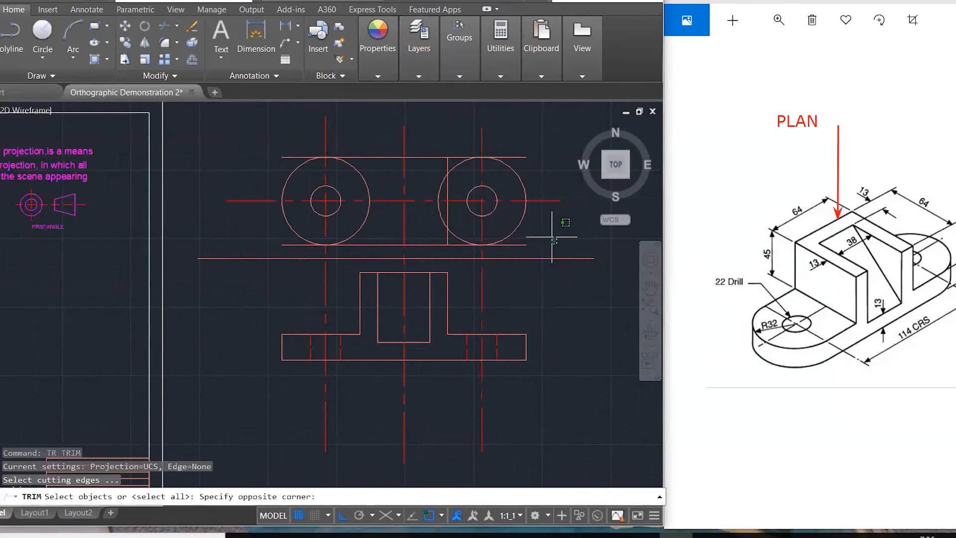
left_click(297, 162)
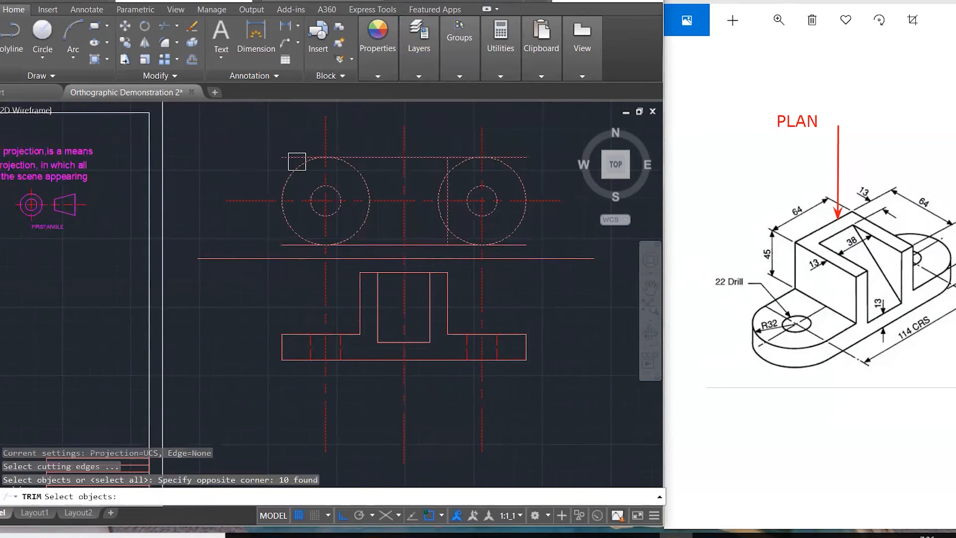
left_click(383, 244)
key("Return")
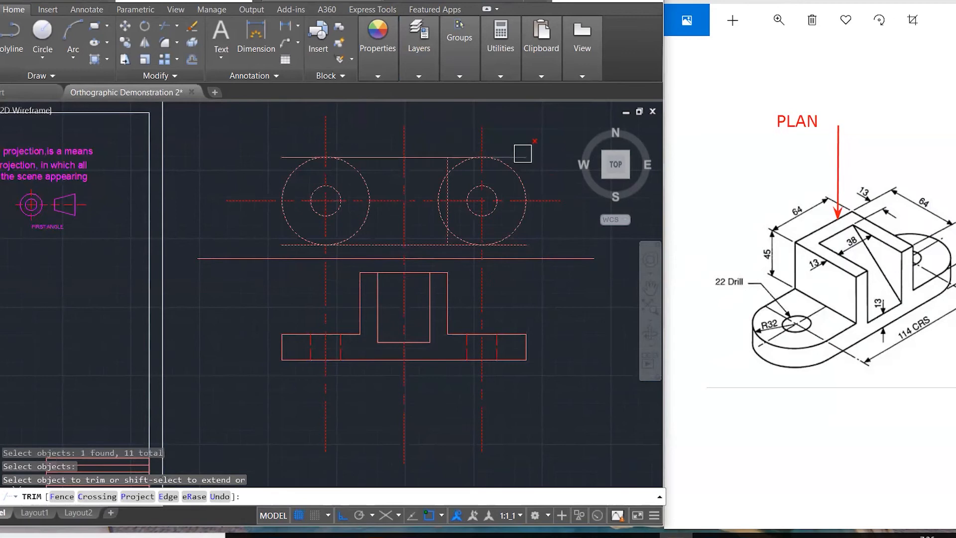
left_click(290, 151)
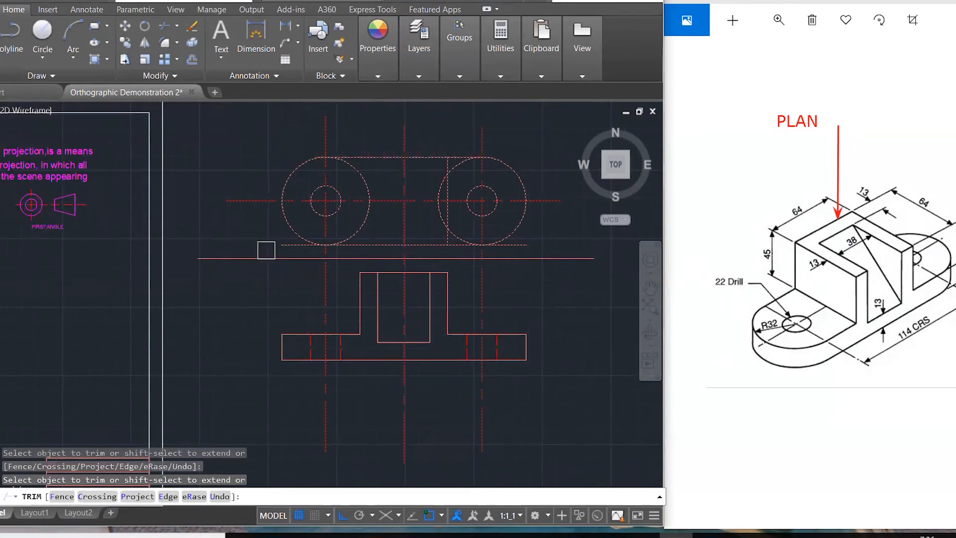
left_click(357, 227)
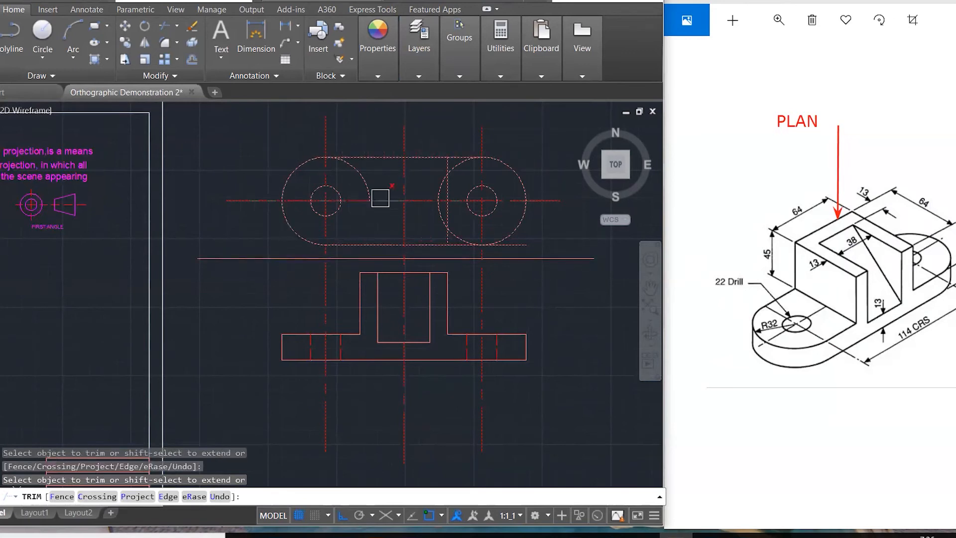
left_click(373, 180)
Step: Trim the inner half of the plan's right end circle and erase the leftover arc
left_click(462, 171)
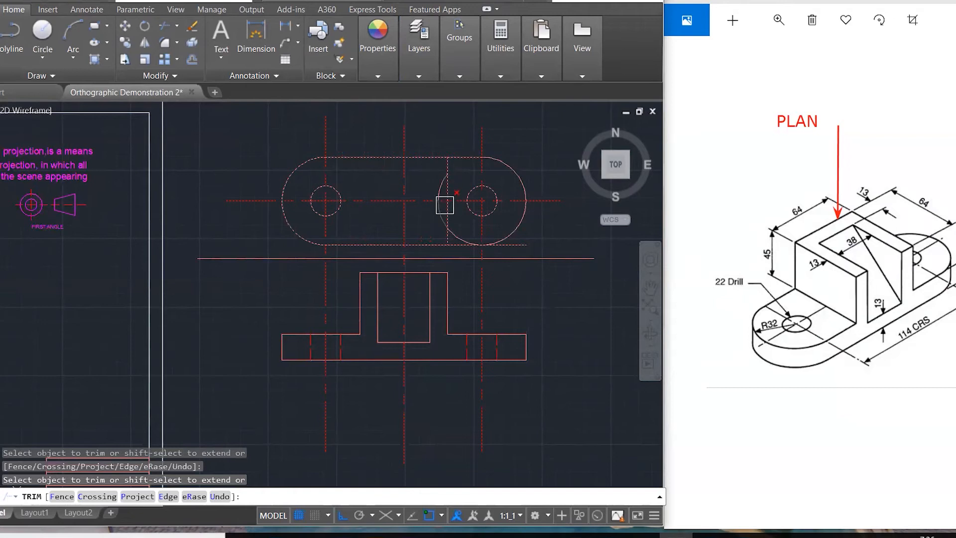
left_click(438, 215)
key("Escape")
left_click(437, 189)
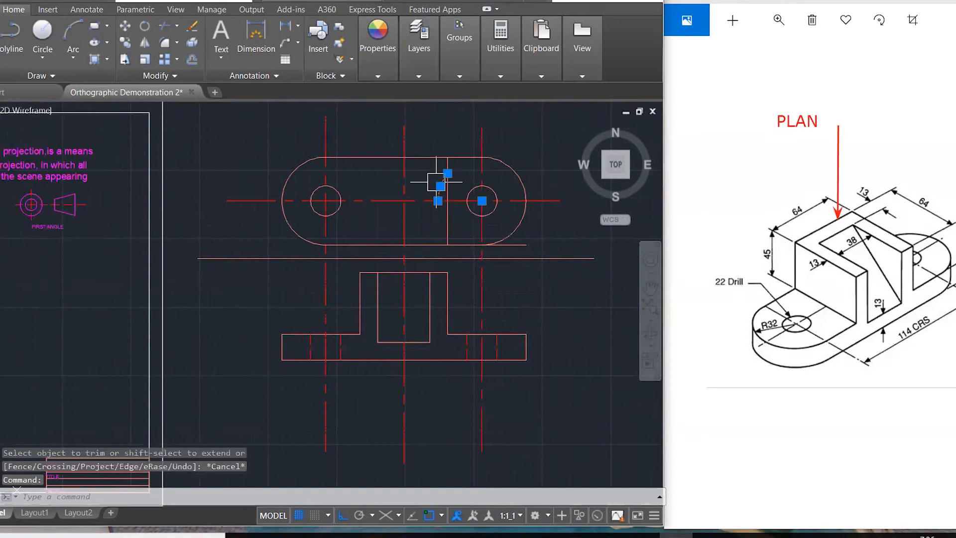
key("Delete")
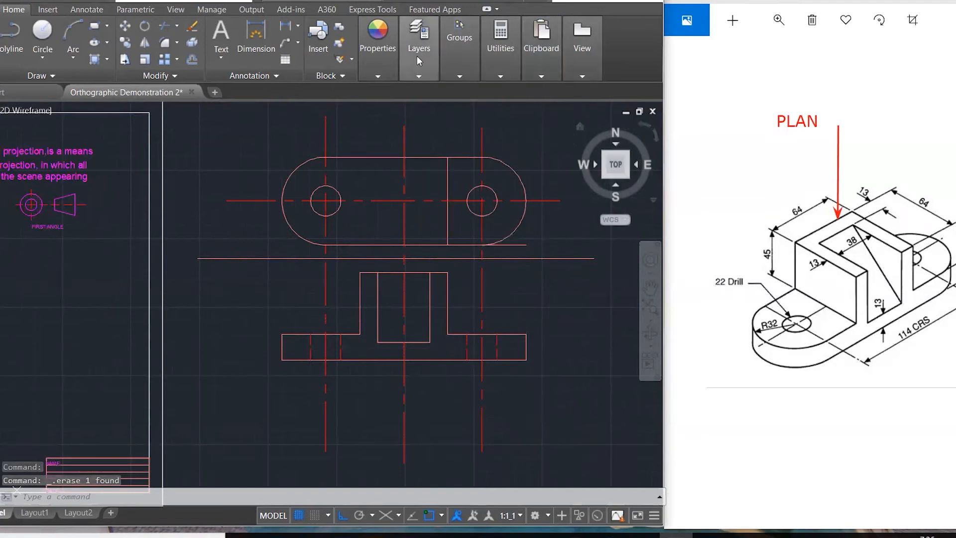
Step: Turn on the CONSTRUCTION layer
mouse_move(417, 55)
left_click(498, 91)
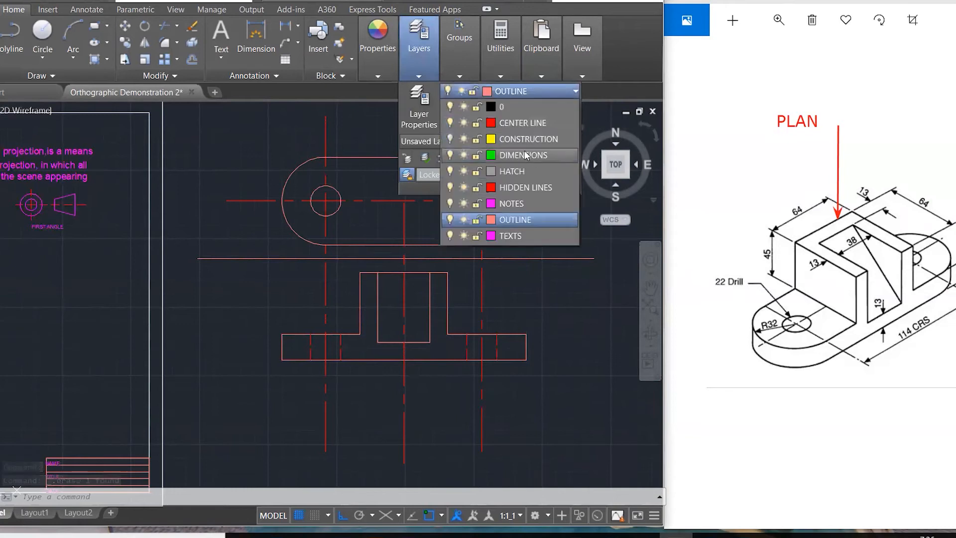
left_click(448, 138)
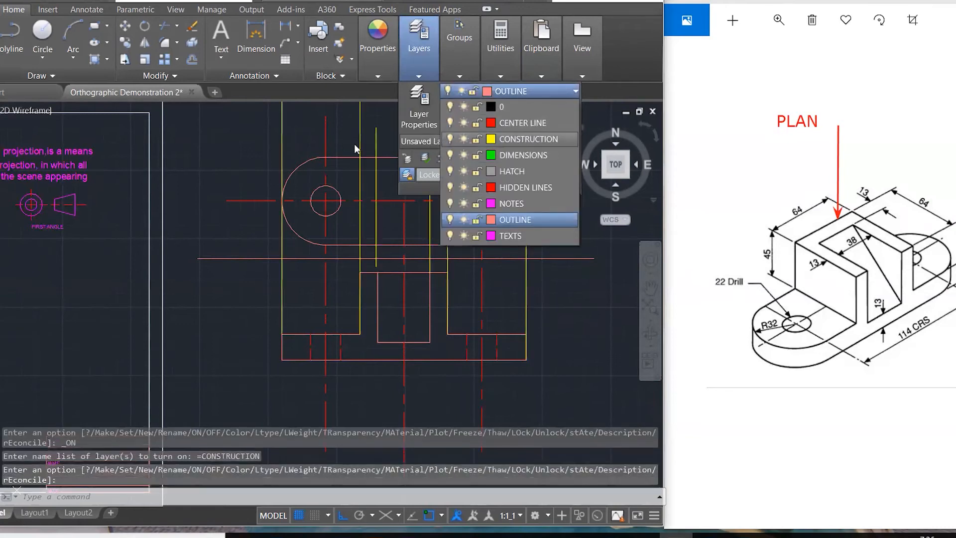
left_click(273, 141)
key("Escape")
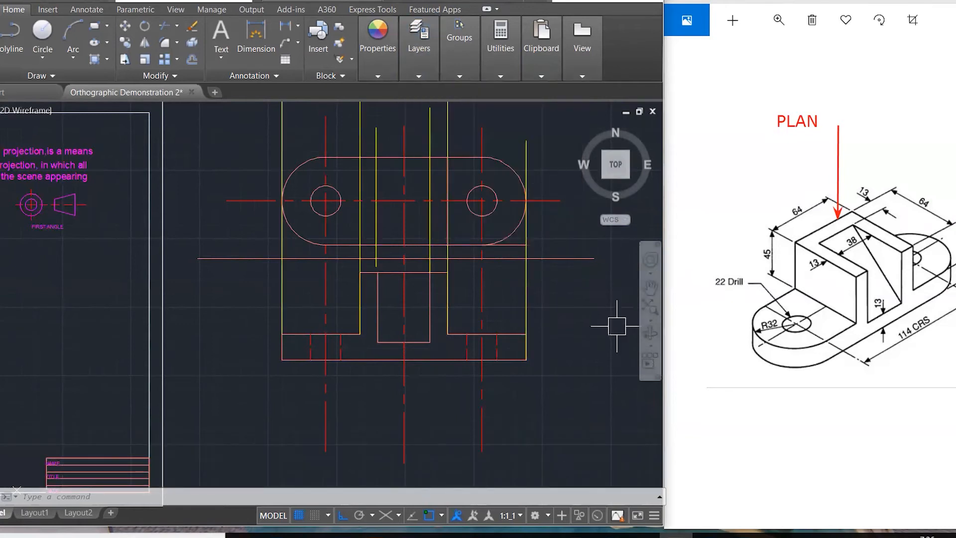
Step: Draw vertical outline lines across the plan along the projected left sides of the slot and the block
type("L")
key("Return")
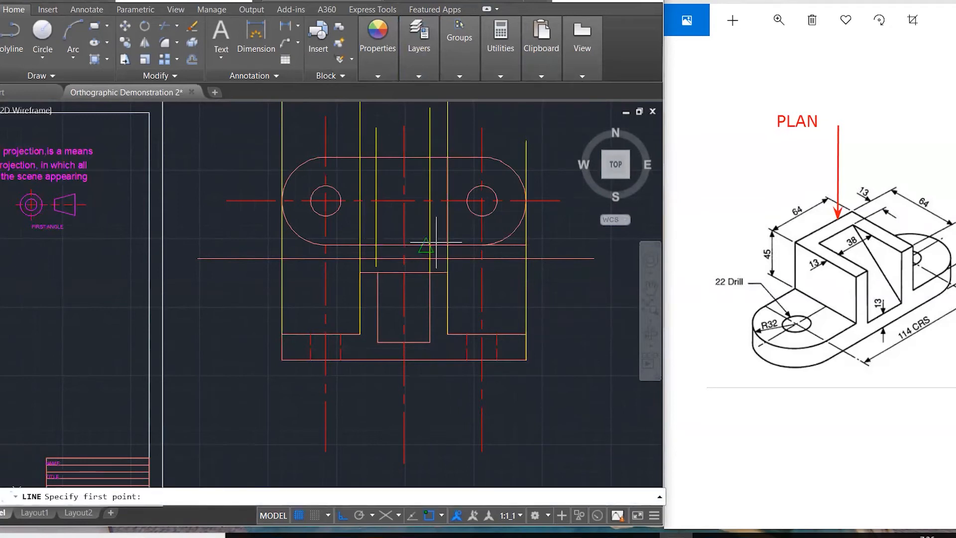
left_click(376, 244)
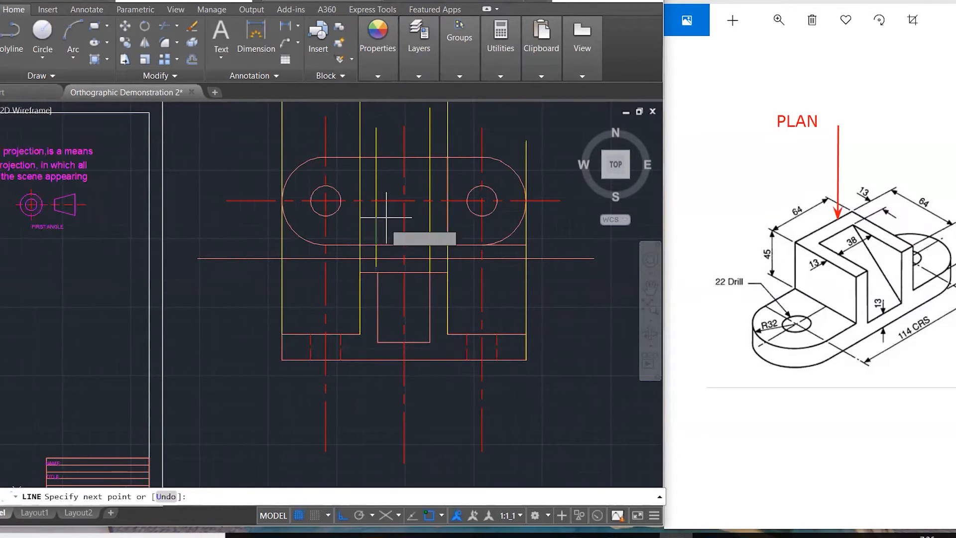
left_click(376, 157)
key("Return")
key("Return")
left_click(359, 158)
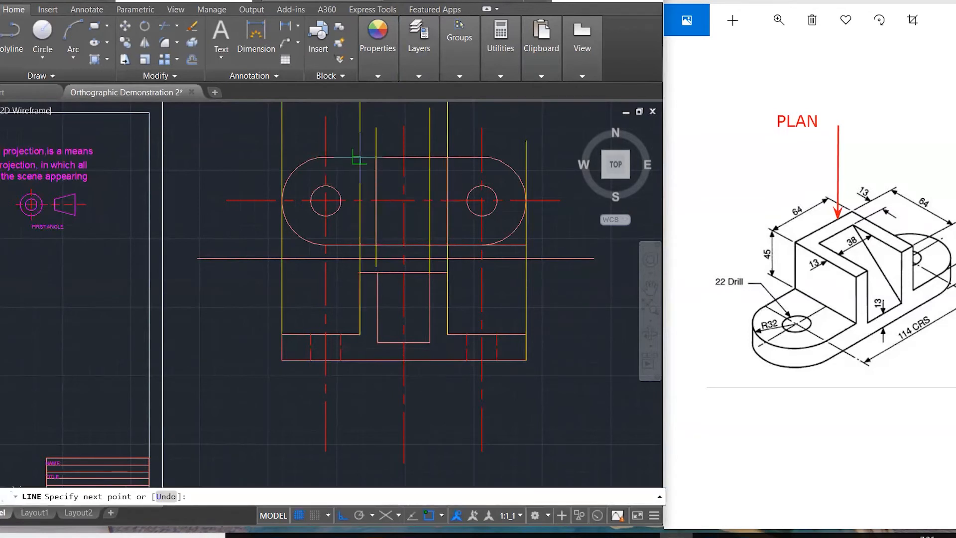
key("Escape")
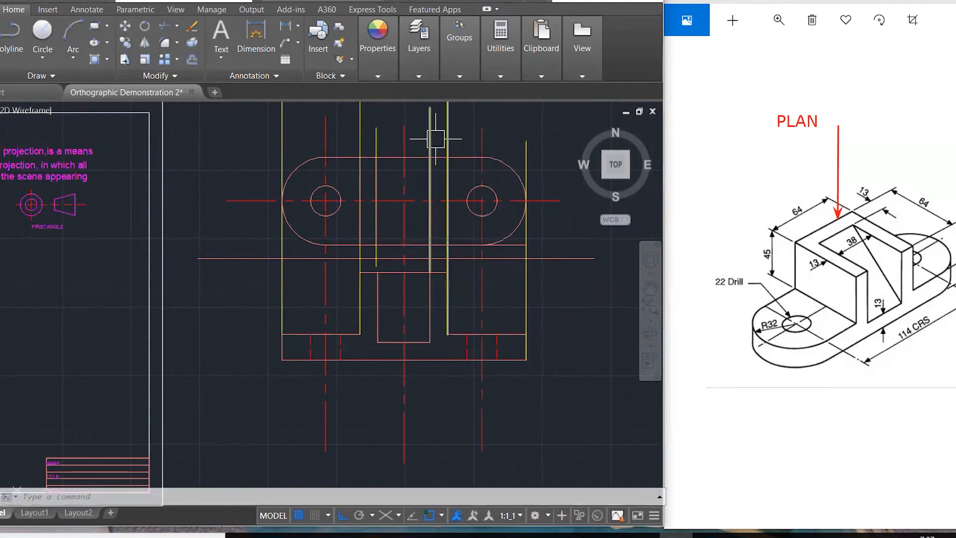
Step: Offset the plan's upper edge 13 inward to form the back edge of the slot
scroll(436, 140, "up", 2)
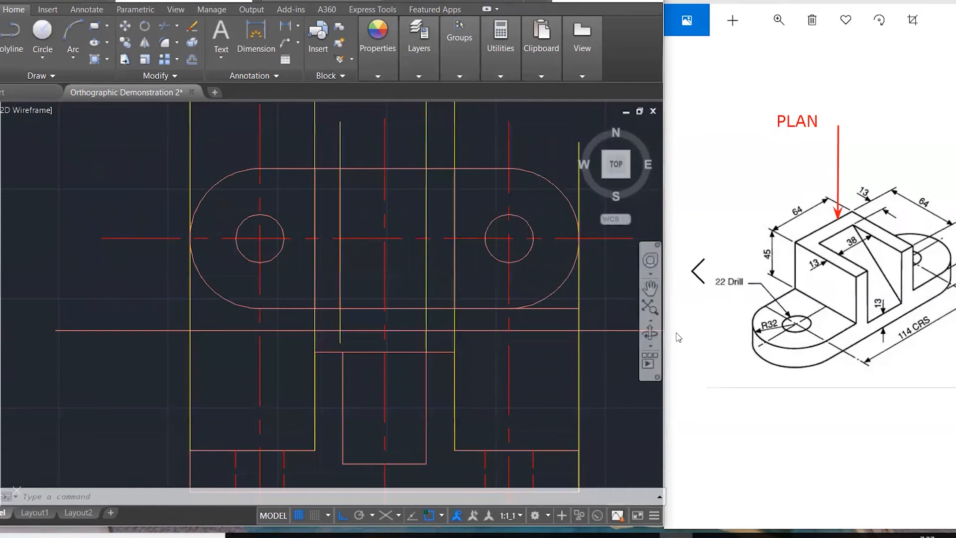
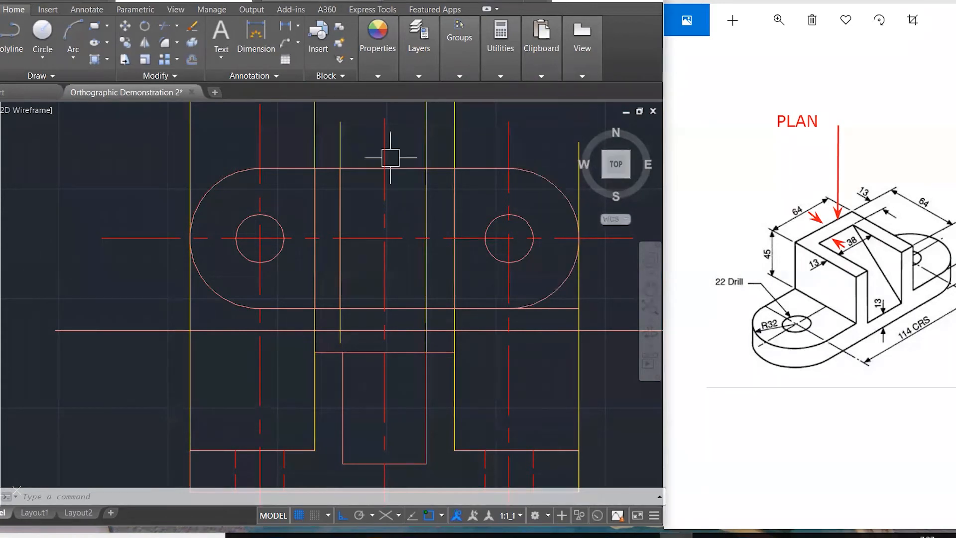
type("o")
key("Return")
type("13")
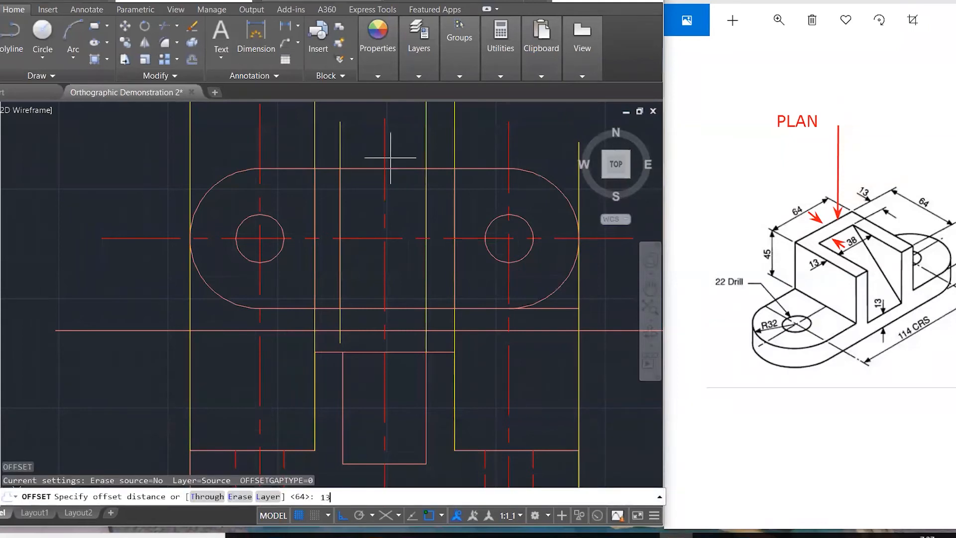
key("Return")
left_click(375, 168)
left_click(357, 194)
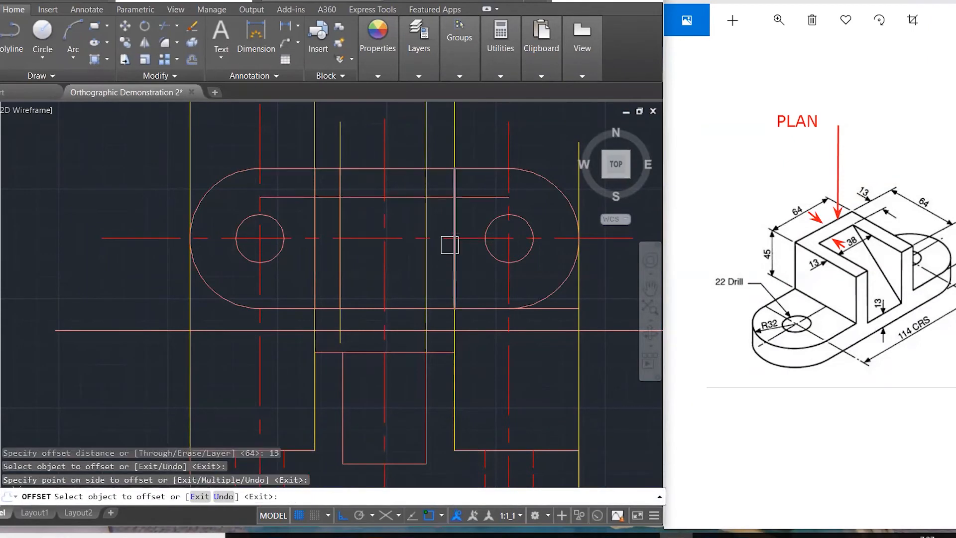
key("Escape")
key("Escape")
Step: Fillet the offset line to the slot's right and left side lines in the plan to form sharp corners
type("f")
key("Return")
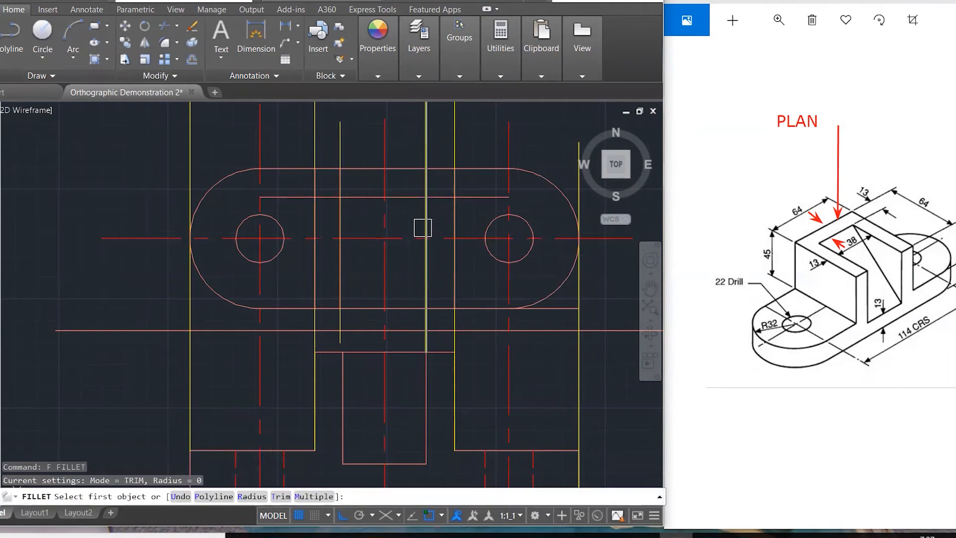
left_click(423, 228)
left_click(380, 198)
key("Return")
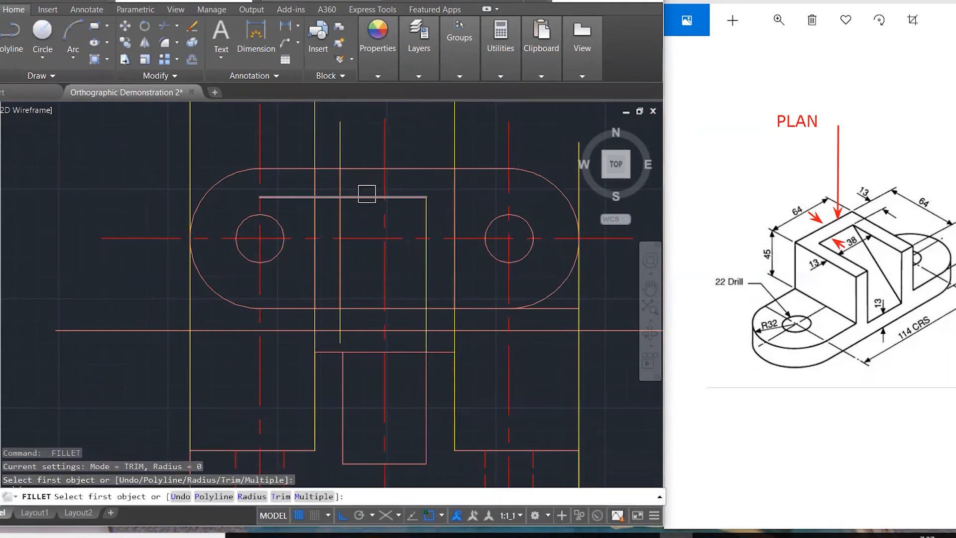
left_click(366, 194)
left_click(342, 217)
key("Escape")
key("Escape")
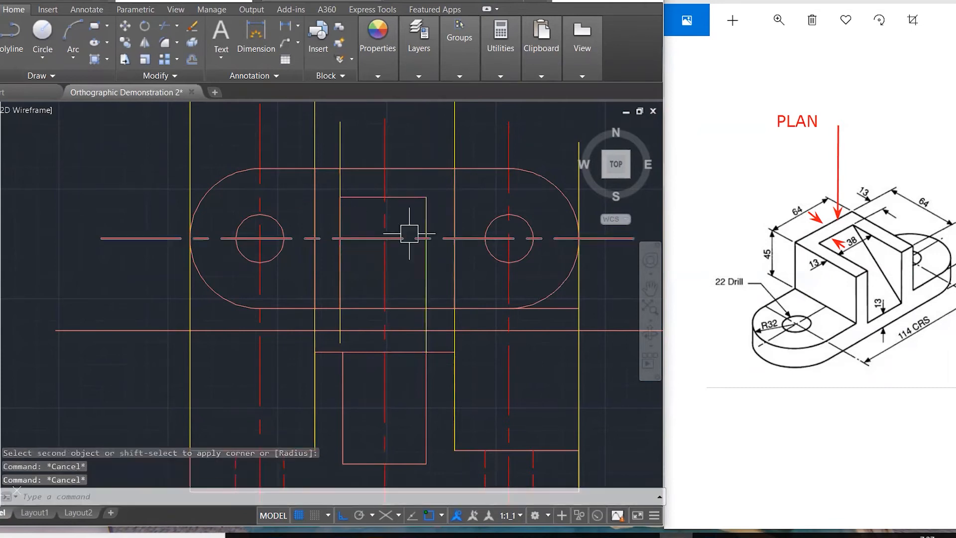
Step: Try erasing the construction line at the slot's left side, and undo the erasure
left_click(341, 145)
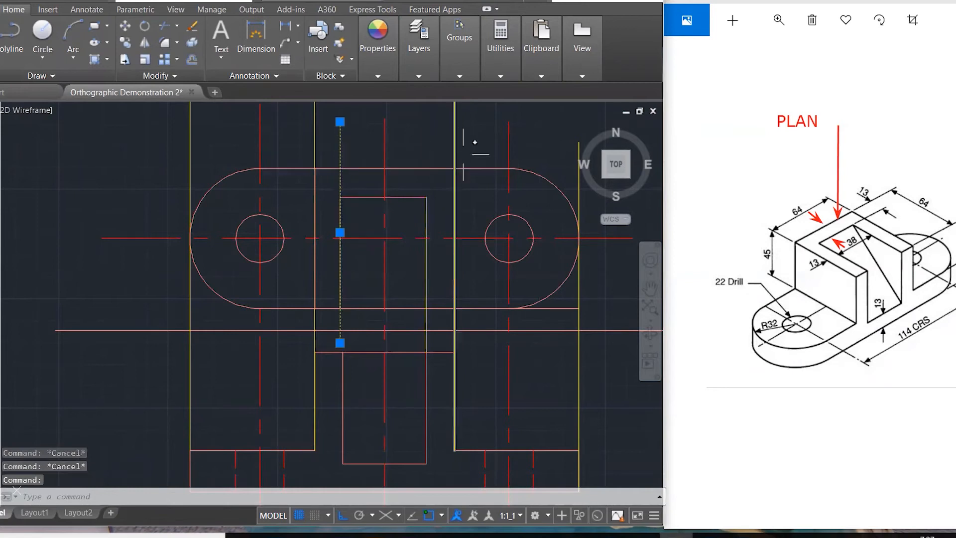
key("Delete")
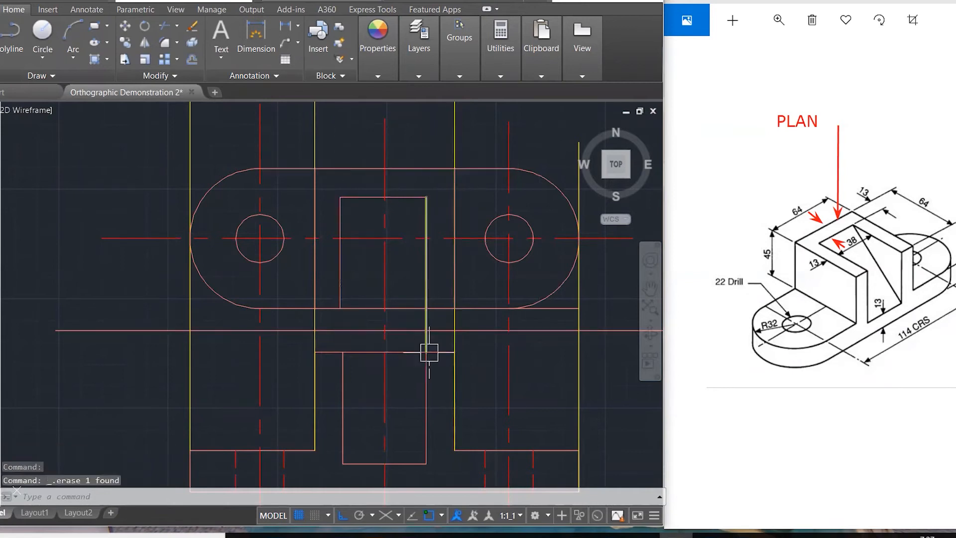
key("ctrl+z")
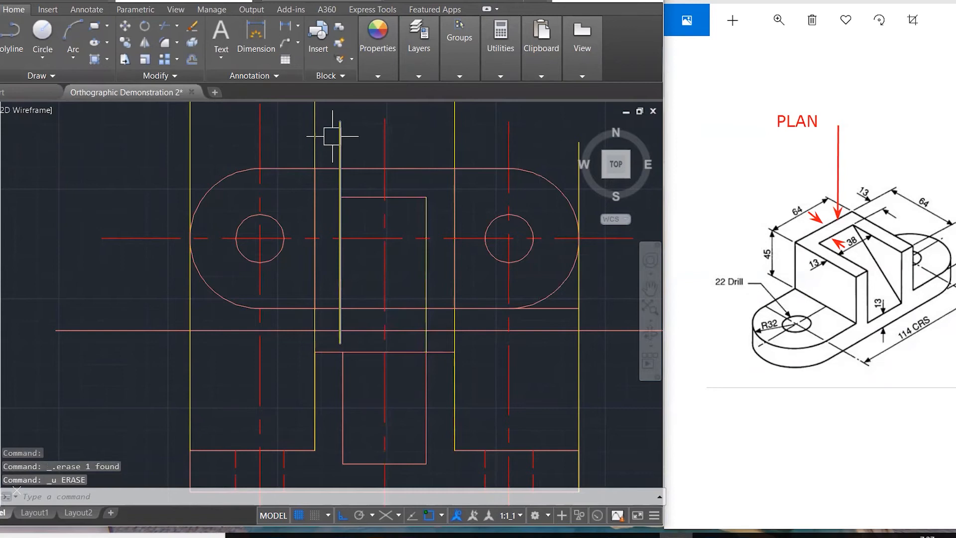
Step: Stretch the lower end of the slot's left construction line to the block's top edge in the front view
left_click(339, 339)
left_click(340, 342)
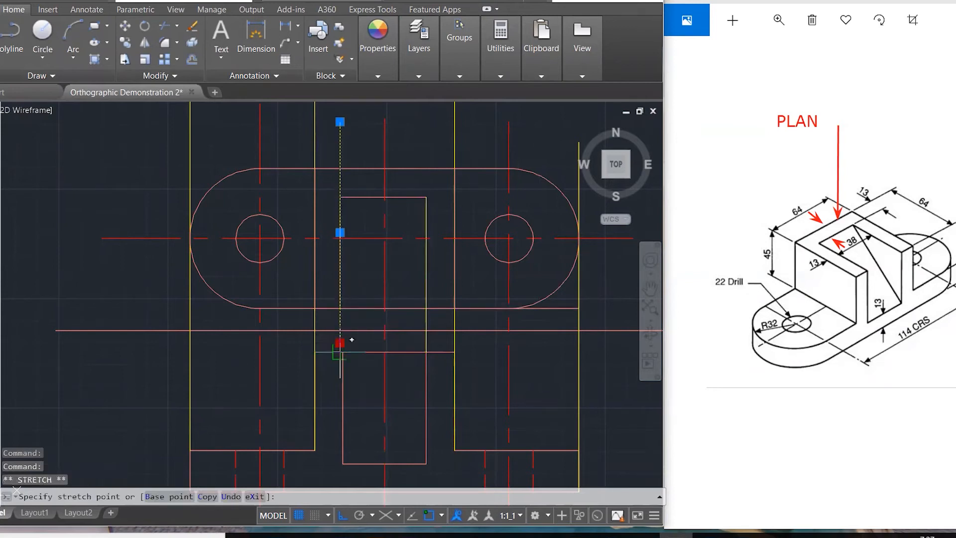
left_click(340, 352)
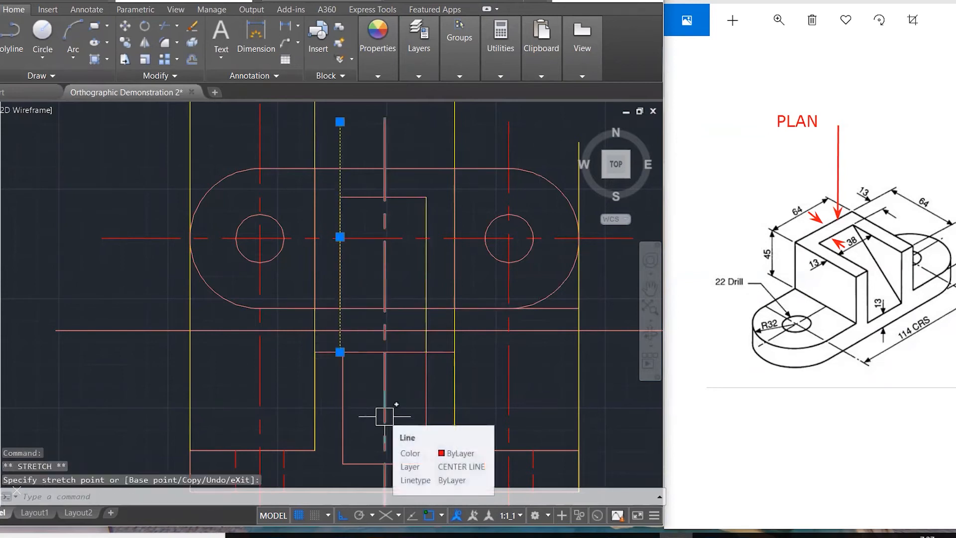
key("Escape")
Step: Erase the left slot construction line and draw a vertical line from the front view slot's upper-left corner up past the plan
left_click(337, 139)
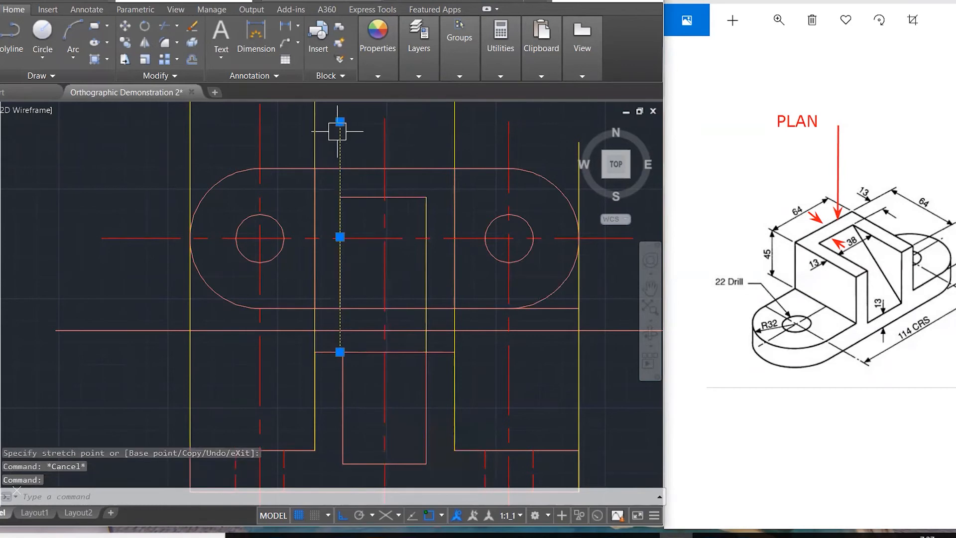
key("Delete")
type("l")
key("Return")
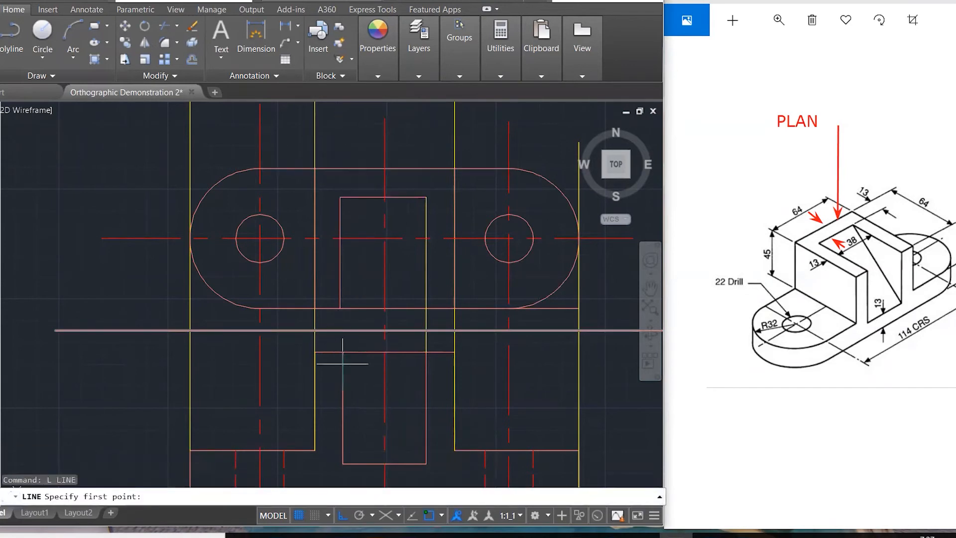
left_click(343, 352)
left_click(333, 122)
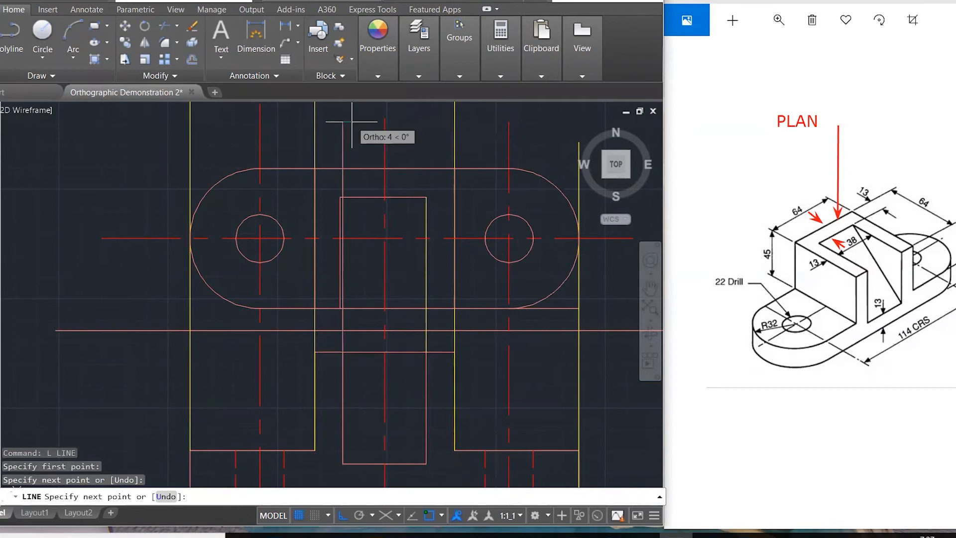
key("Escape")
Step: Erase the misaligned short outline line at the left side of the plan's slot
left_click(332, 209)
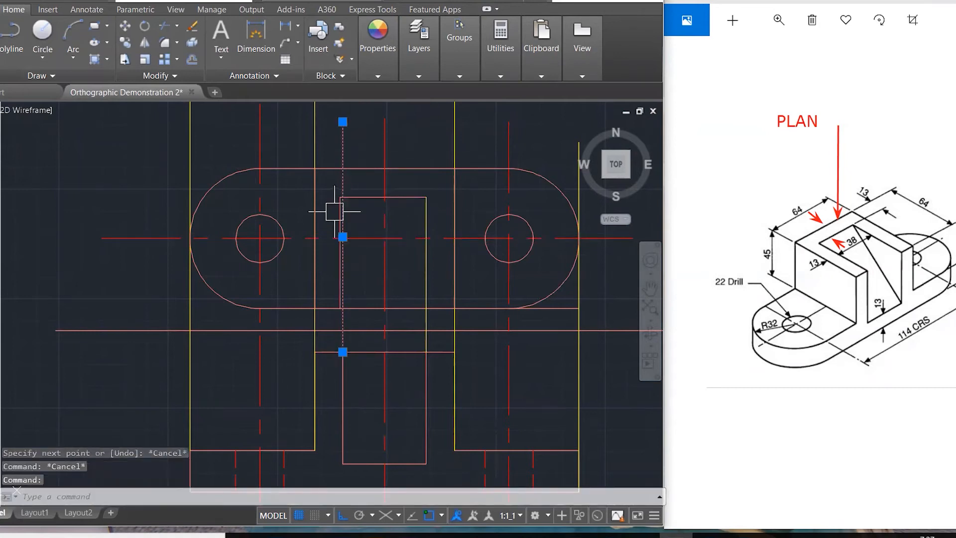
scroll(342, 209, "up", 2)
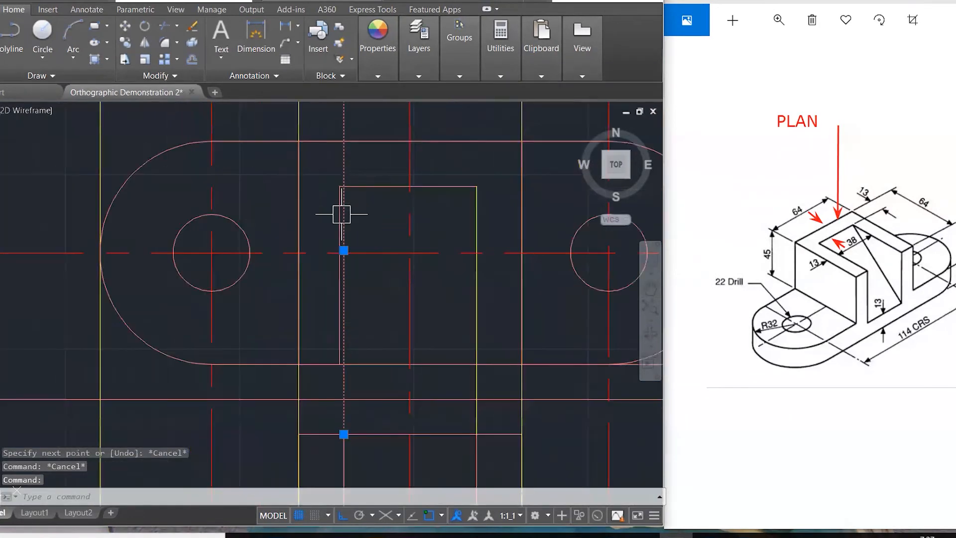
key("Escape")
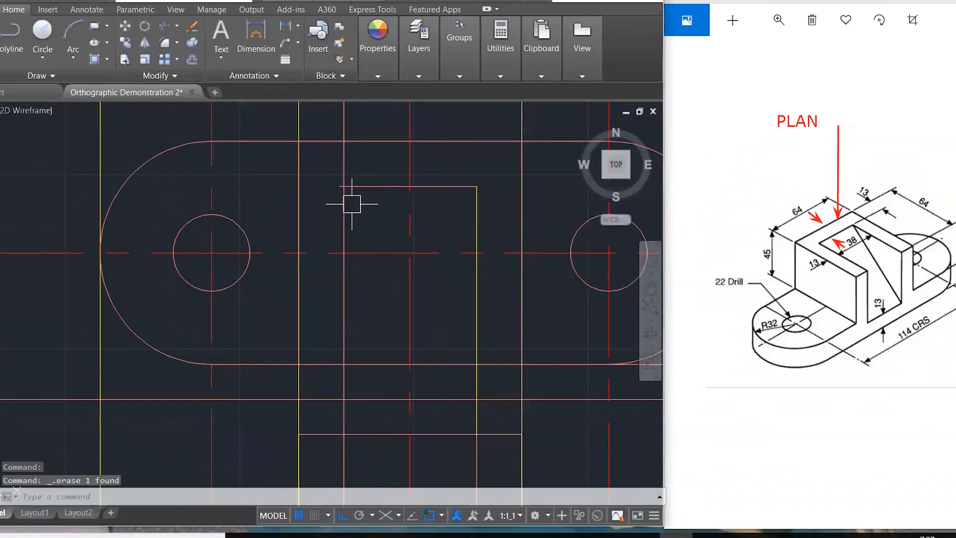
Step: Fillet the slot's back edge to the new left projection line to form a sharp corner
type("f")
key("Return")
left_click(374, 188)
left_click(344, 216)
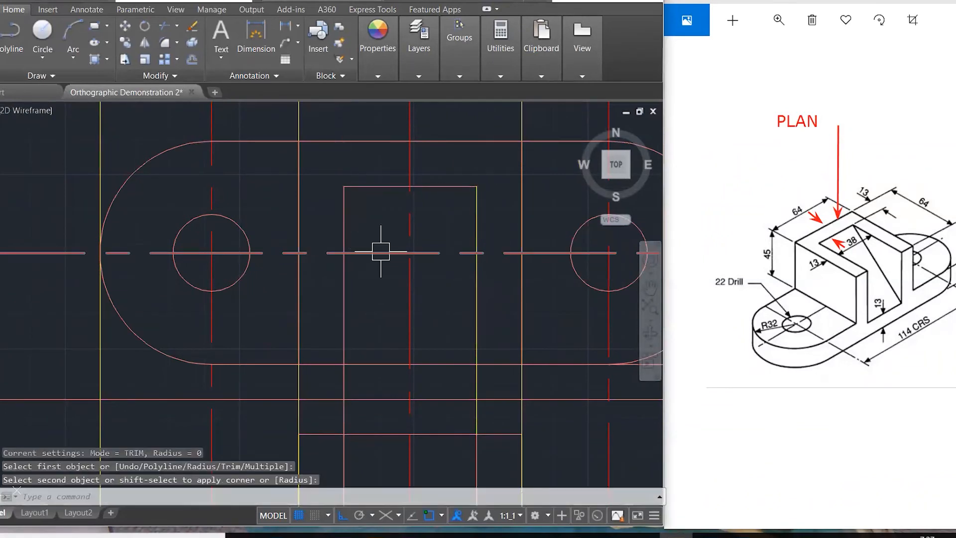
key("Escape")
key("Escape")
key("Escape")
scroll(387, 265, "down", 2)
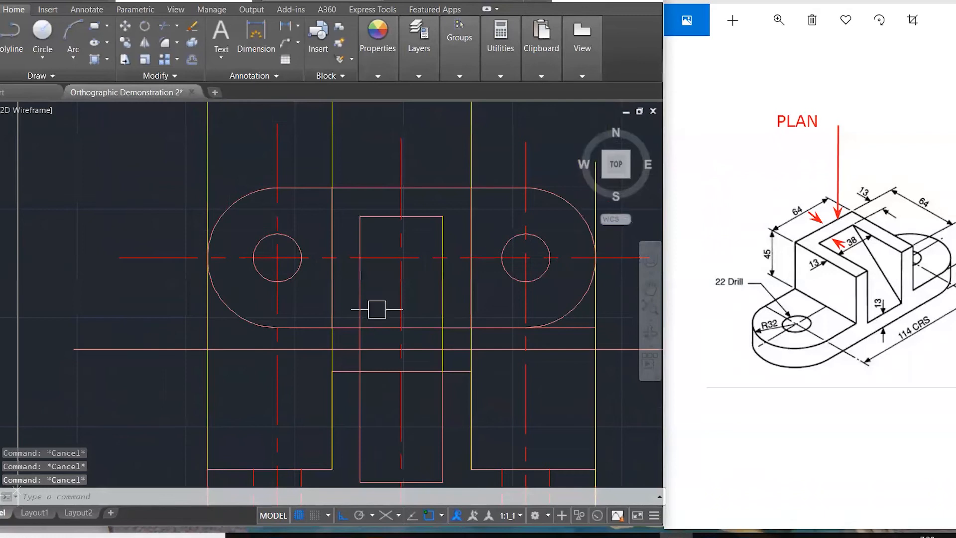
Step: Trim the slot's left projection line between the plan's front edge and the horizontal line separating the views
type("tr")
key("Return")
left_click(386, 303)
left_click(344, 371)
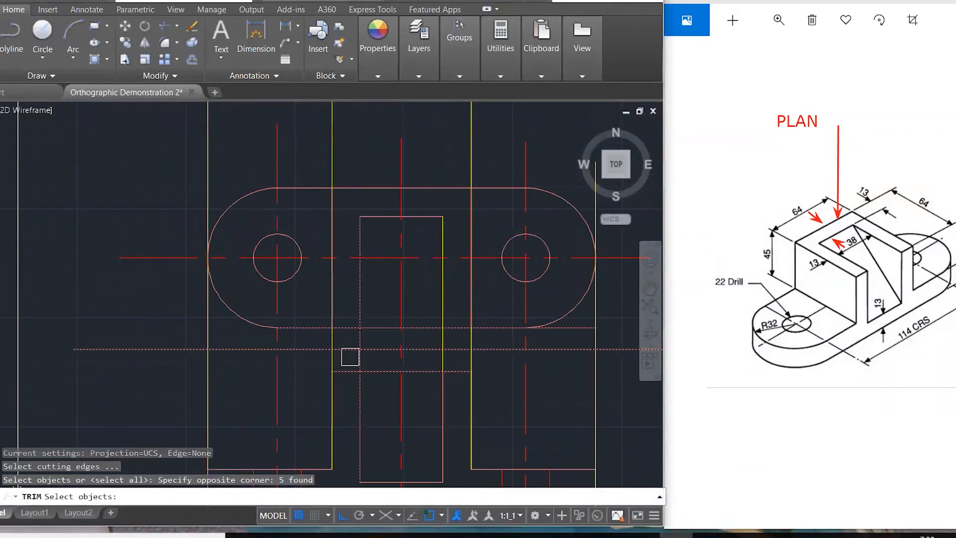
key("Return")
scroll(354, 343, "up", 3)
left_click(363, 329)
scroll(348, 318, "down", 3)
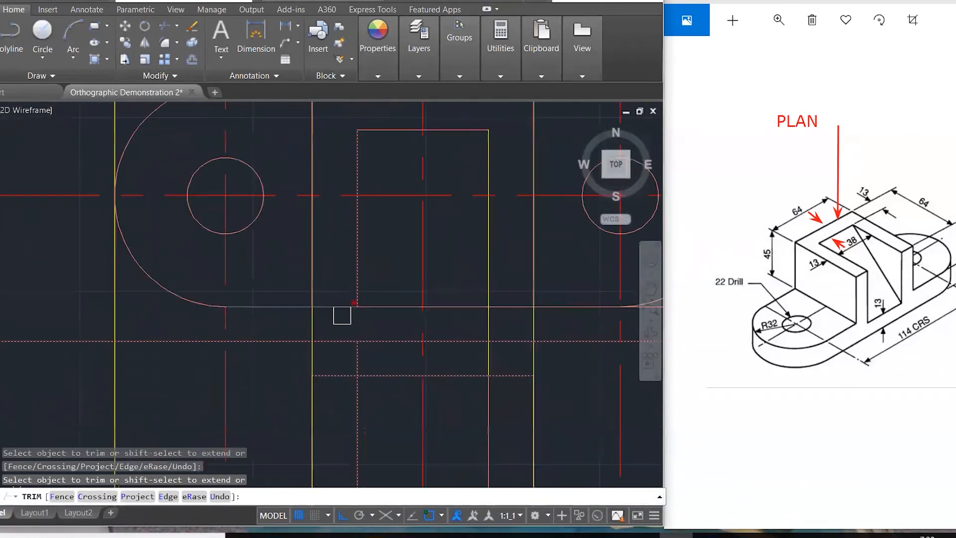
scroll(342, 314, "up", 1)
scroll(350, 341, "up", 2)
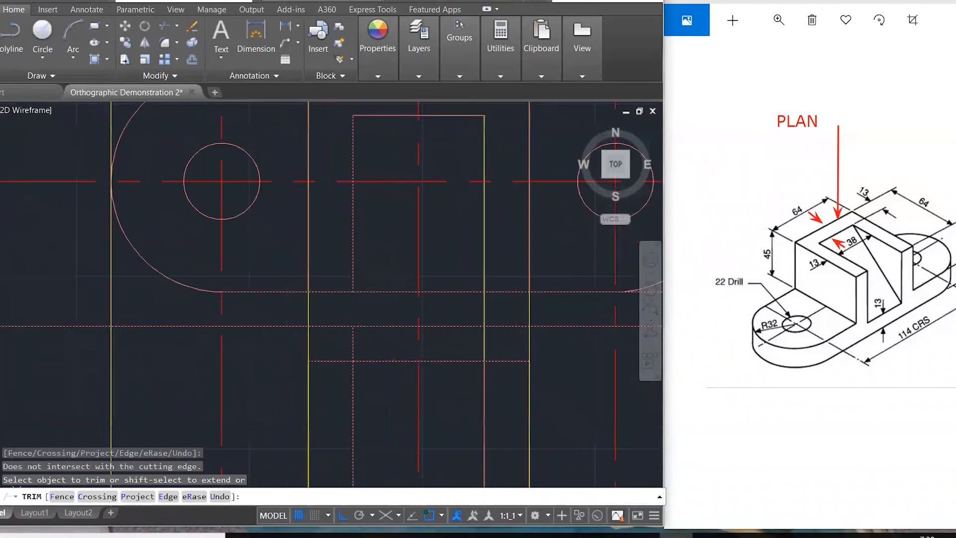
Step: Erase the leftover piece of the slot's left projection line between the horizontal dividing line and the front view
key("Escape")
left_click(352, 341)
key("Delete")
scroll(378, 267, "down", 2)
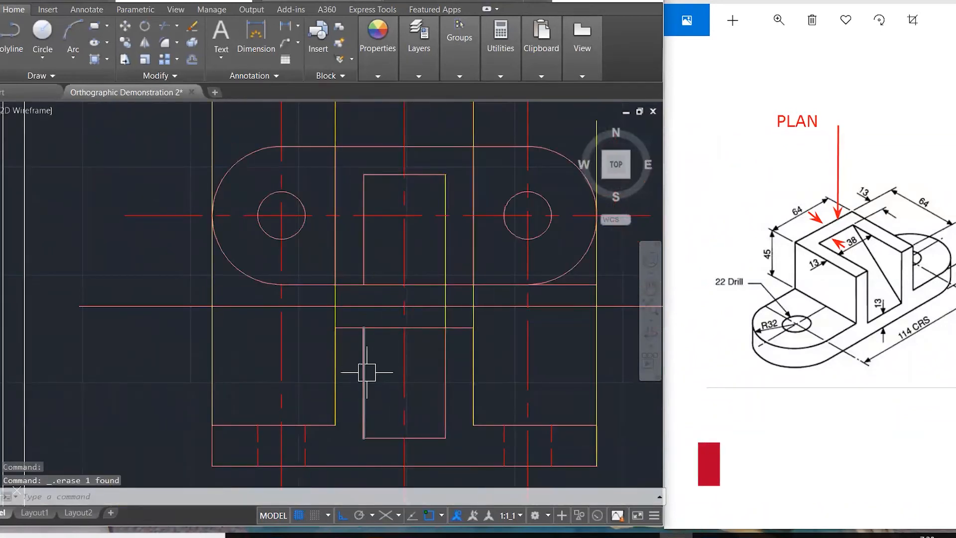
key("Escape")
Step: Copy the slot's right construction line onto the slot's left side, using the slot's upper corners in the front view as reference points
left_click(446, 298)
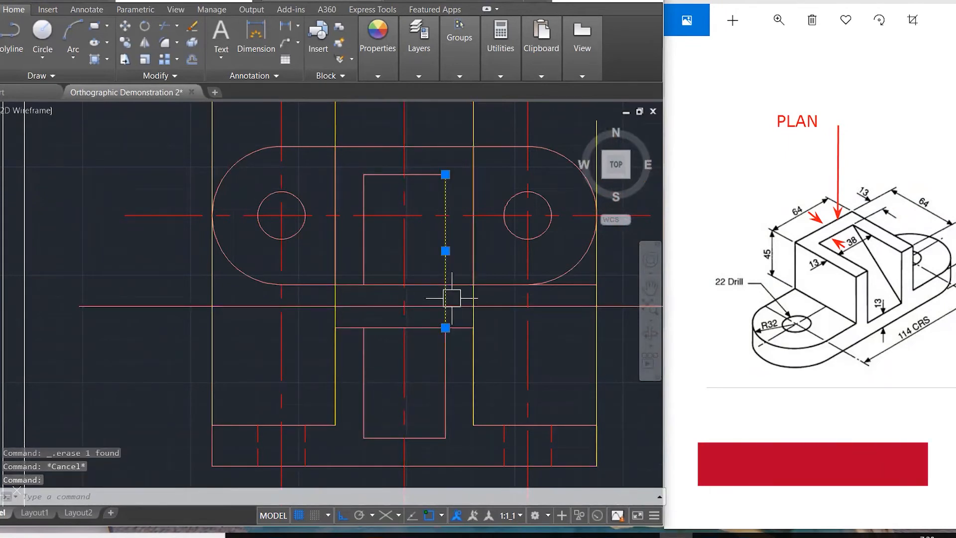
type("co")
key("Return")
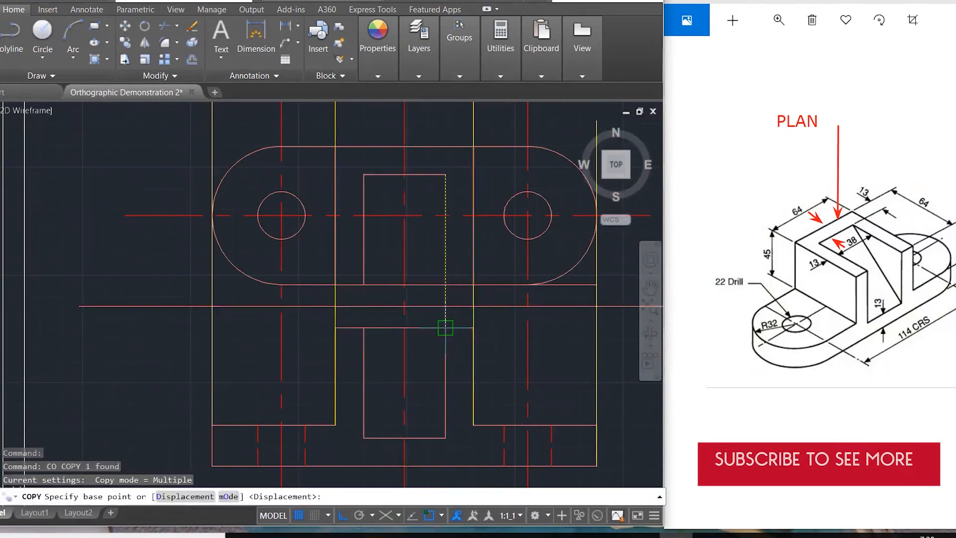
left_click(446, 328)
left_click(363, 327)
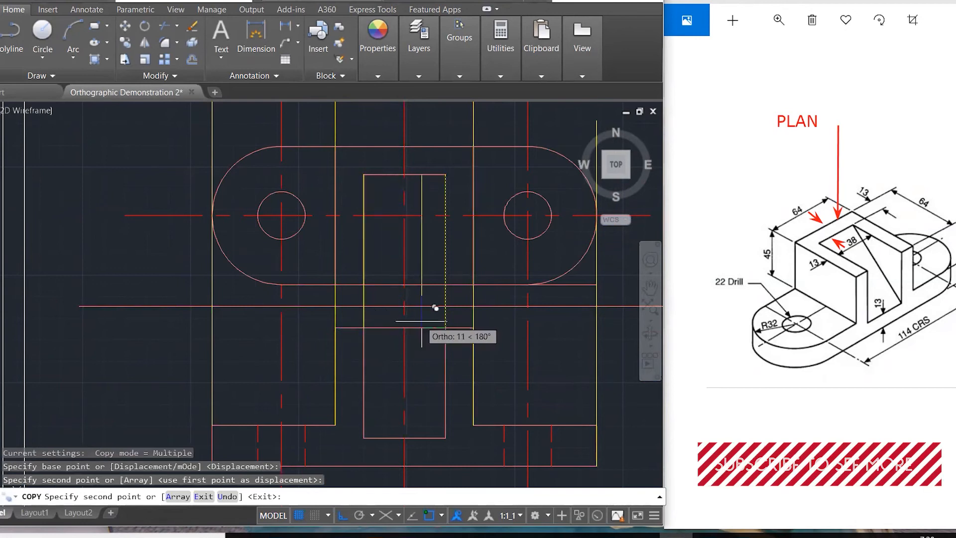
scroll(438, 309, "down", 3)
key("Escape")
key("Escape")
key("Escape")
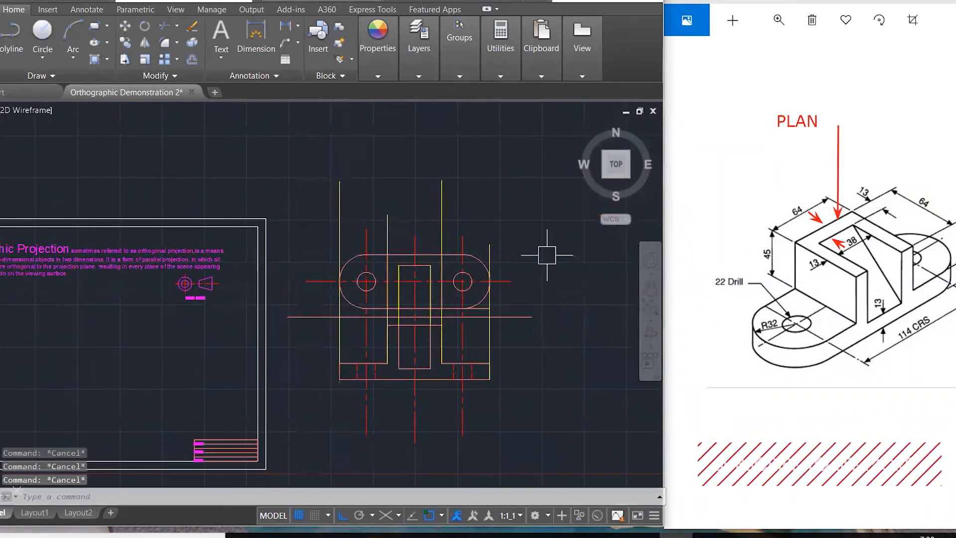
Step: Shorten the plan's front edge so its right end meets the end of the right rounded arc
scroll(487, 309, "up", 2)
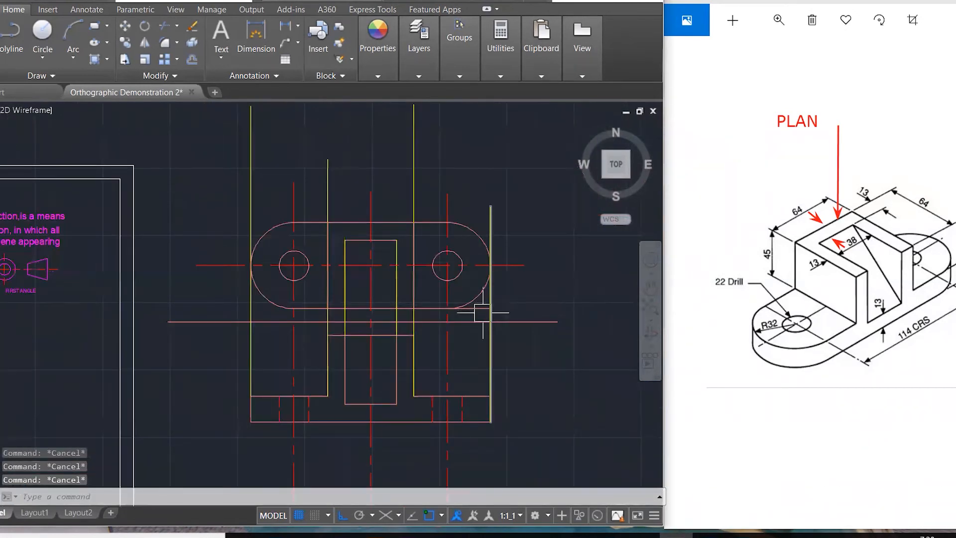
scroll(488, 311, "up", 4)
left_click(490, 304)
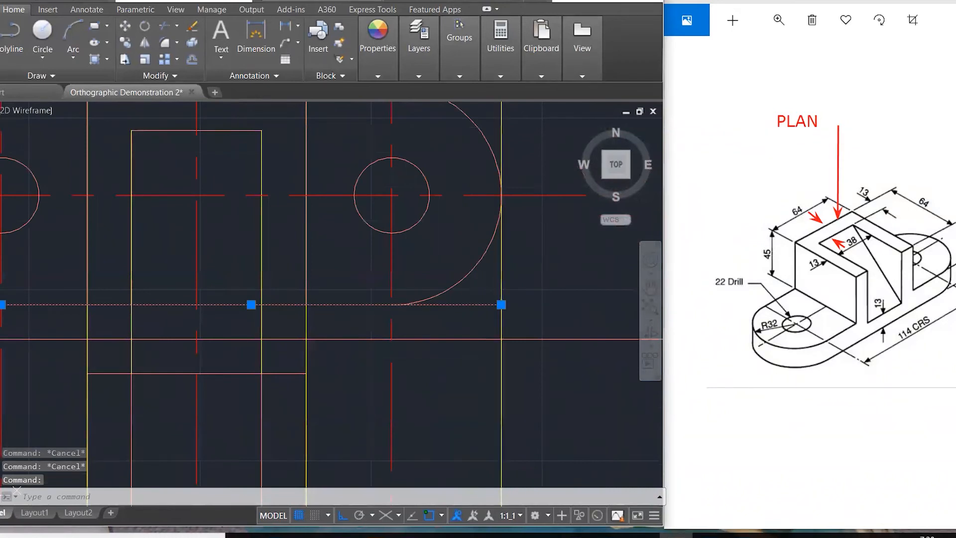
left_click(501, 304)
left_click(391, 304)
scroll(392, 304, "down", 4)
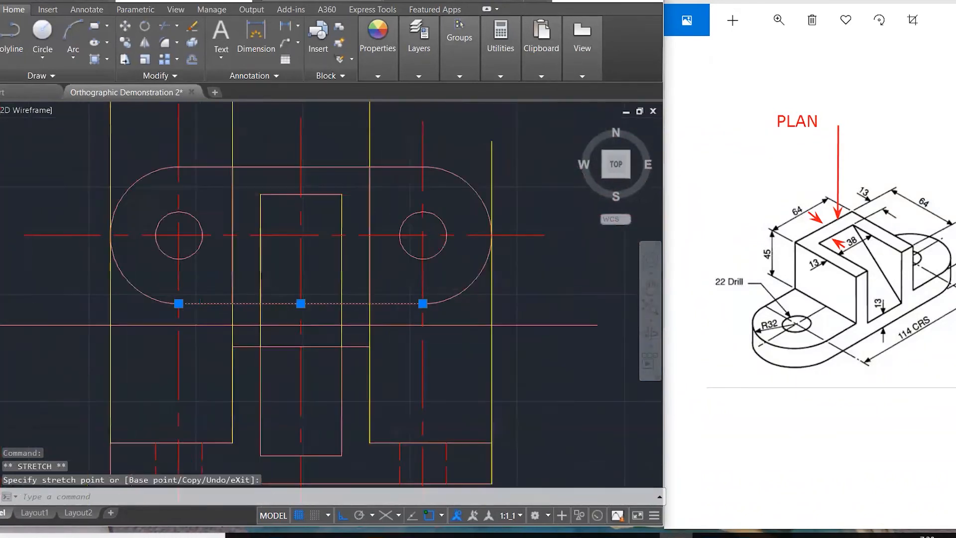
key("Escape")
key("Escape")
key("Escape")
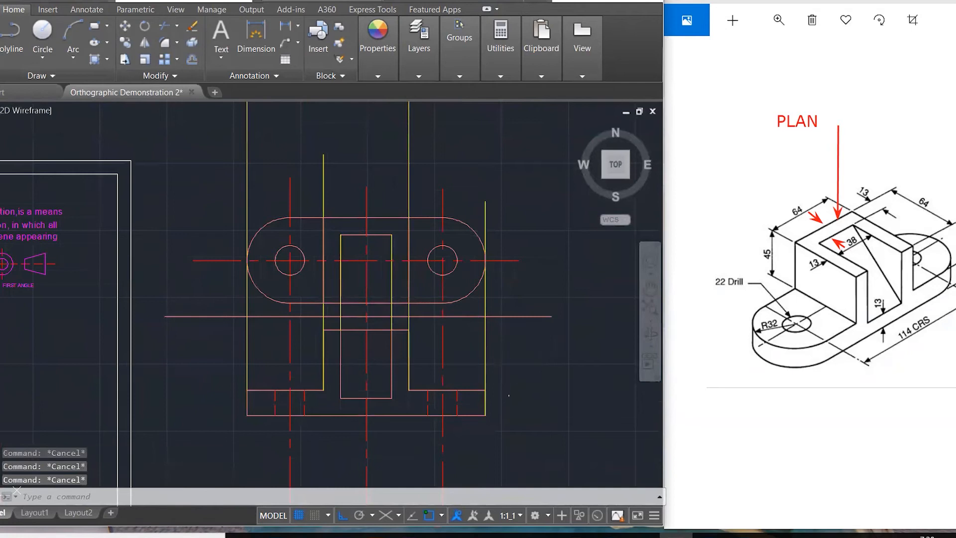
Step: Turn off the CONSTRUCTION layer
scroll(514, 355, "down", 2)
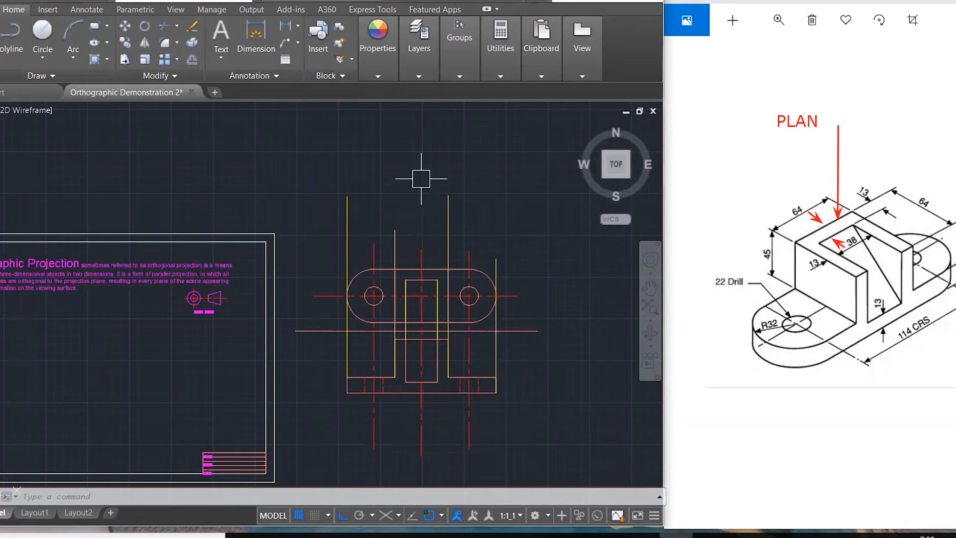
left_click(423, 76)
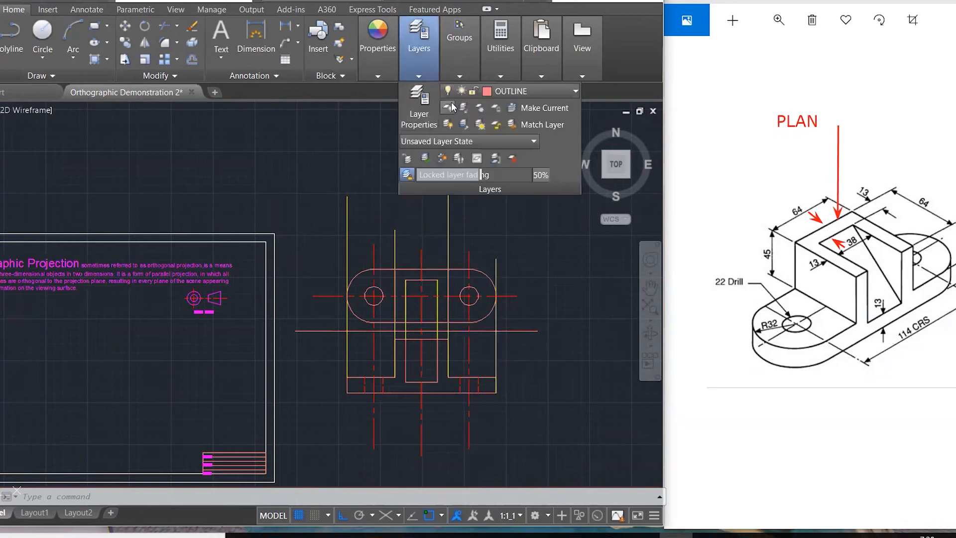
left_click(488, 94)
left_click(452, 137)
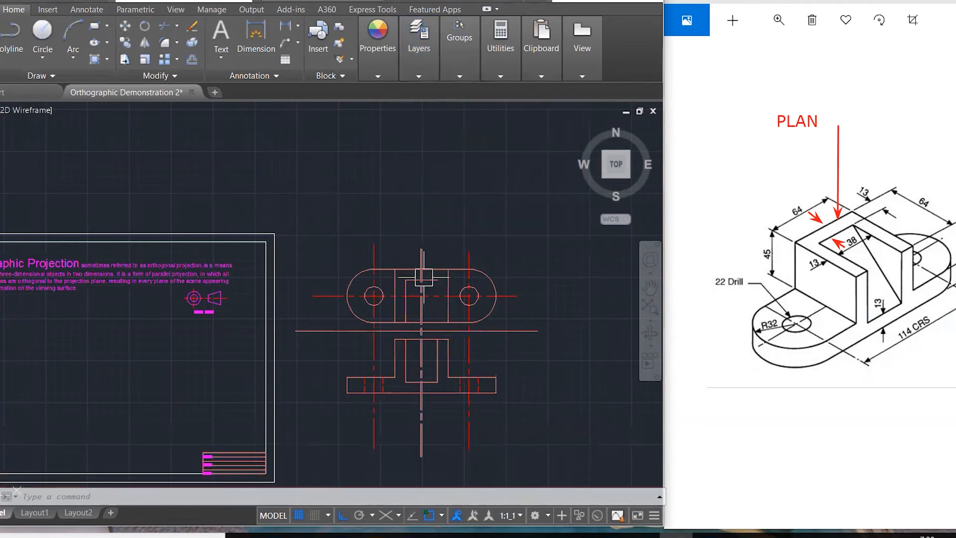
Step: Draw the slot's right edge in the plan, from the right end of its back edge to the plan's front edge
scroll(427, 284, "up", 4)
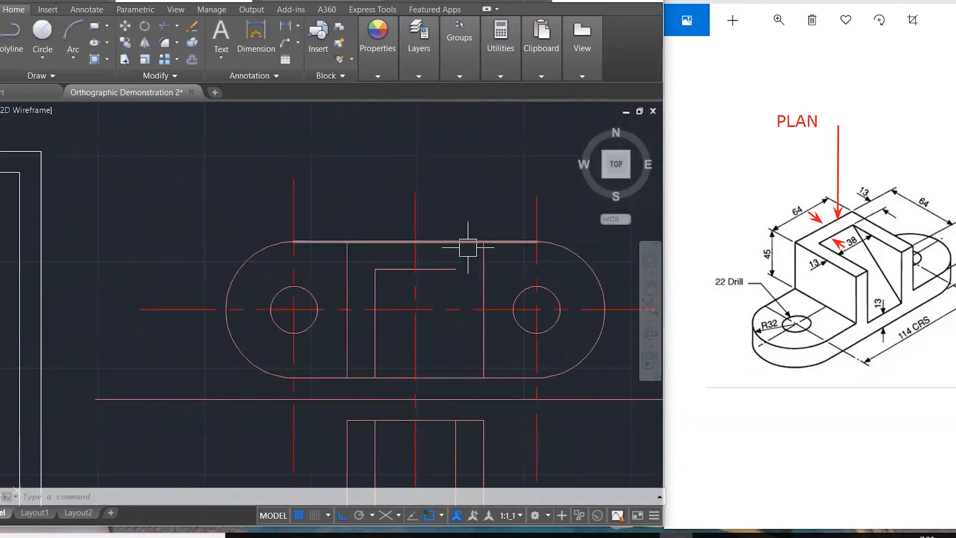
type("L")
key("Return")
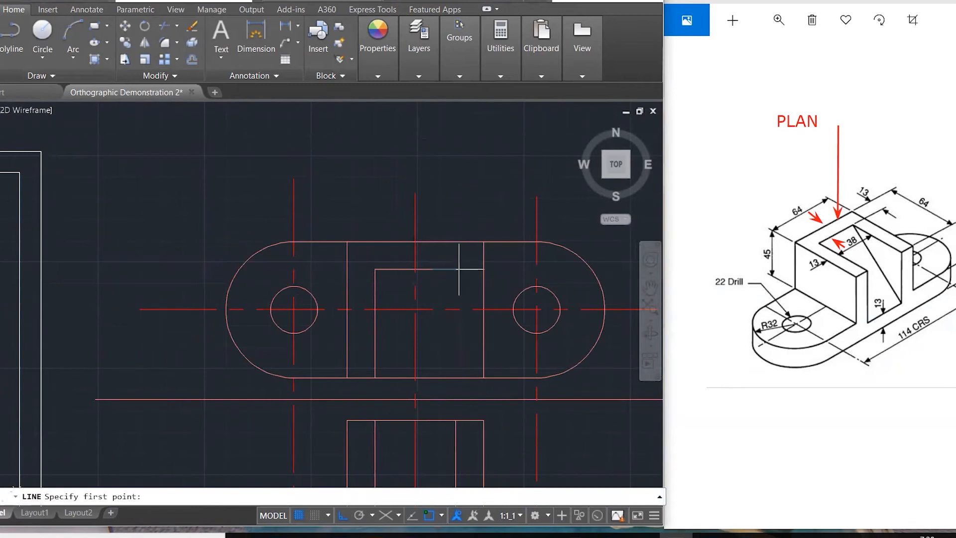
left_click(456, 269)
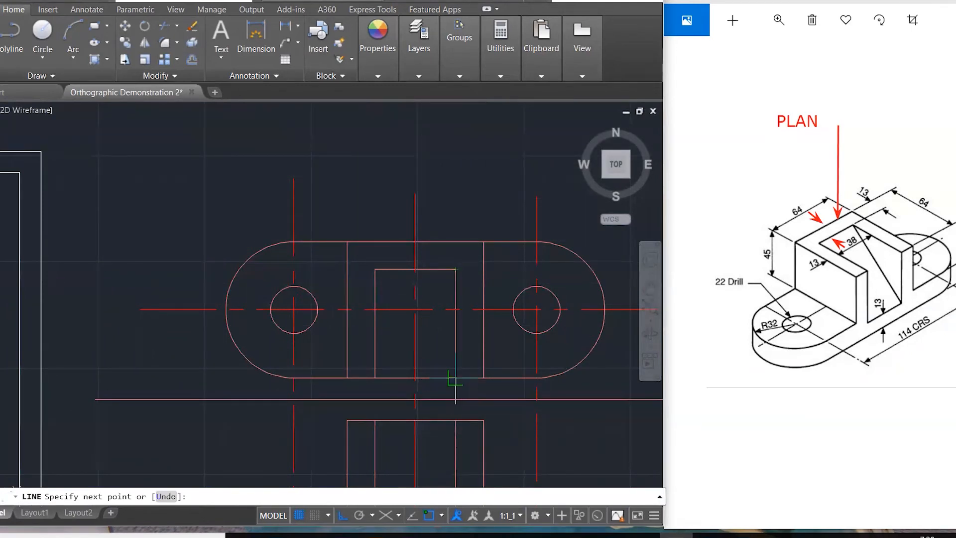
left_click(455, 377)
key("Return")
scroll(378, 220, "down", 2)
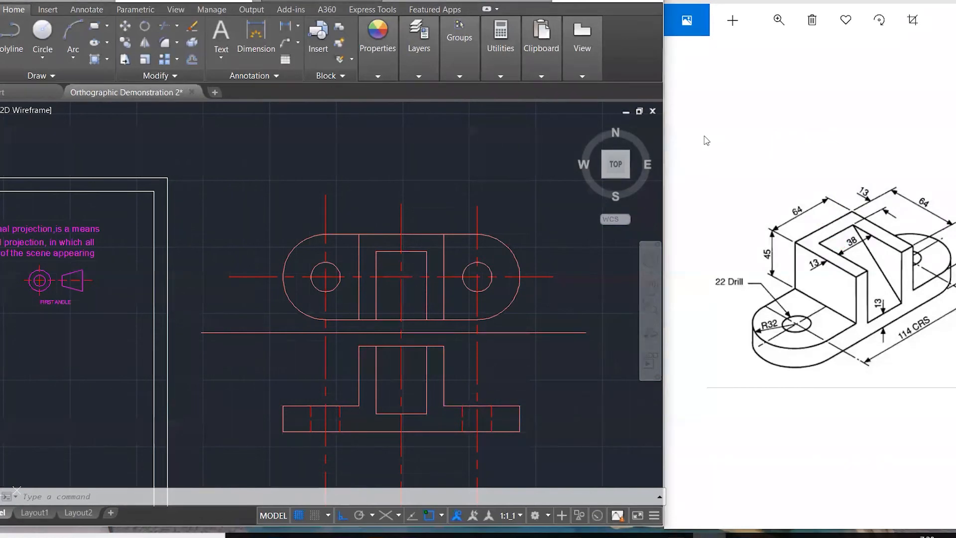
Step: Annotate the isometric reference with an arrow pointing at the bracket's rounded left end and the label SIDE ELEVATION
mouse_move(702, 383)
left_mouse_down()
mouse_move(796, 320)
mouse_move(748, 358)
left_mouse_up()
left_click(844, 388)
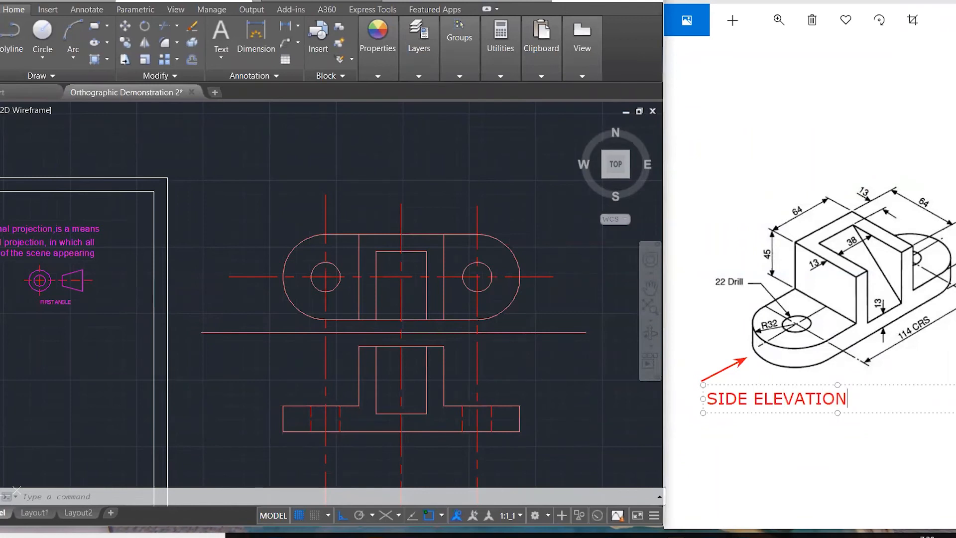
left_click(745, 158)
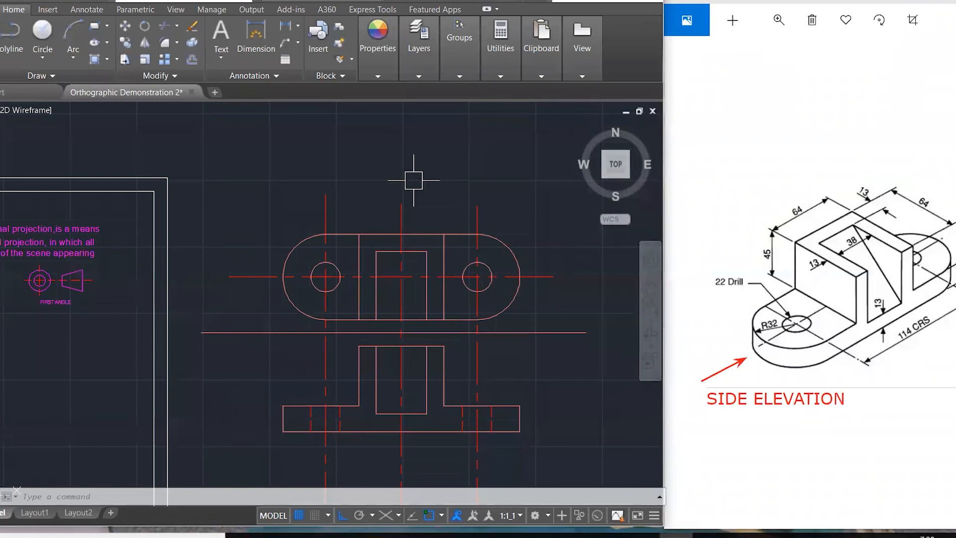
Step: Turn the CONSTRUCTION layer back on
scroll(363, 207, "down", 3)
scroll(453, 272, "up", 3)
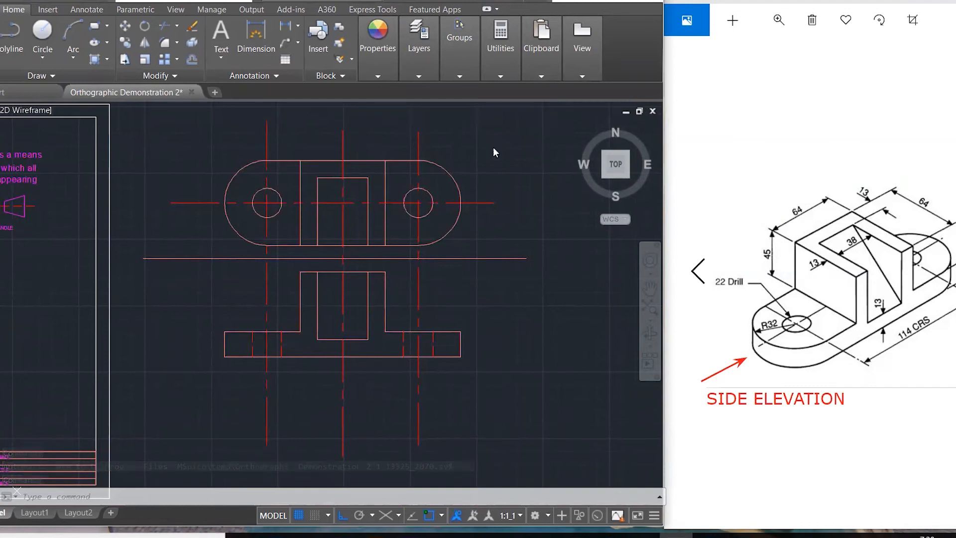
type("l")
key("Return")
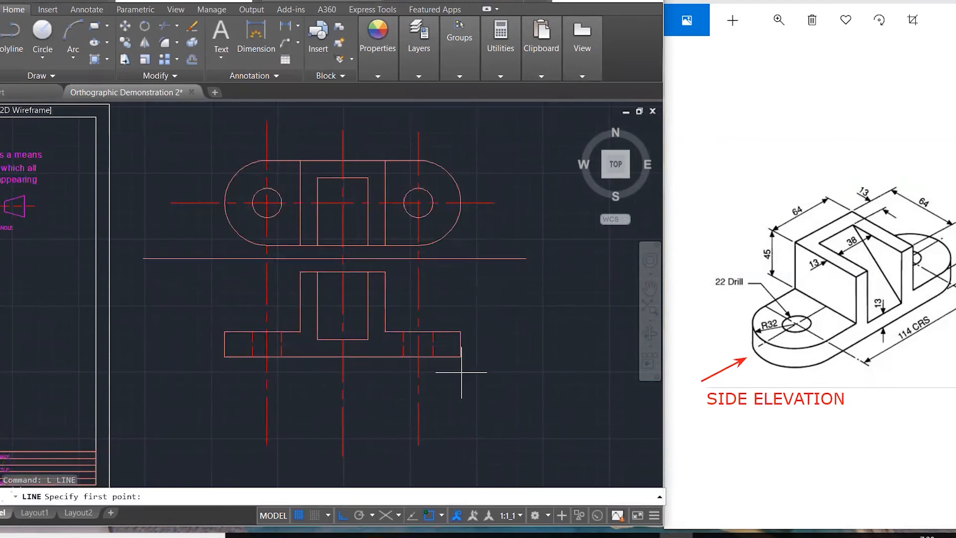
mouse_move(420, 59)
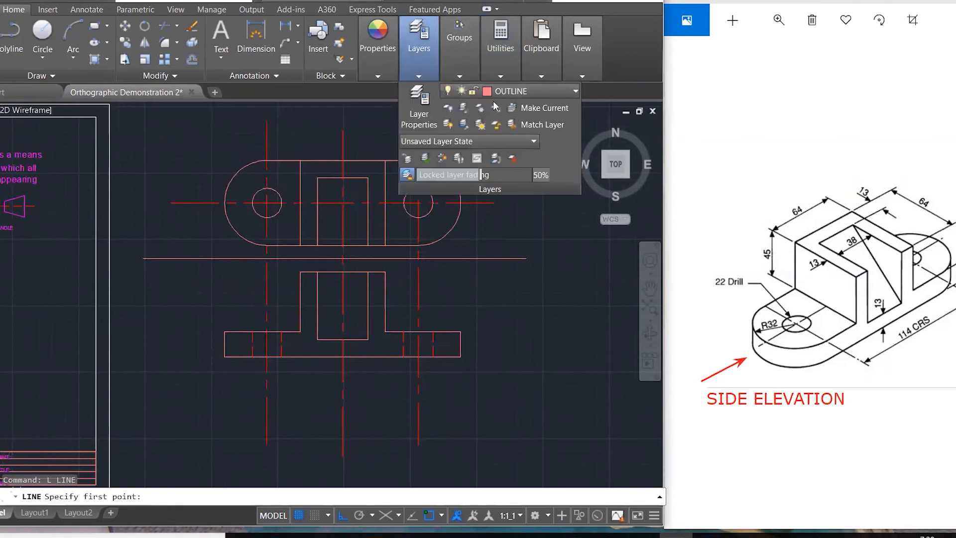
left_click(506, 91)
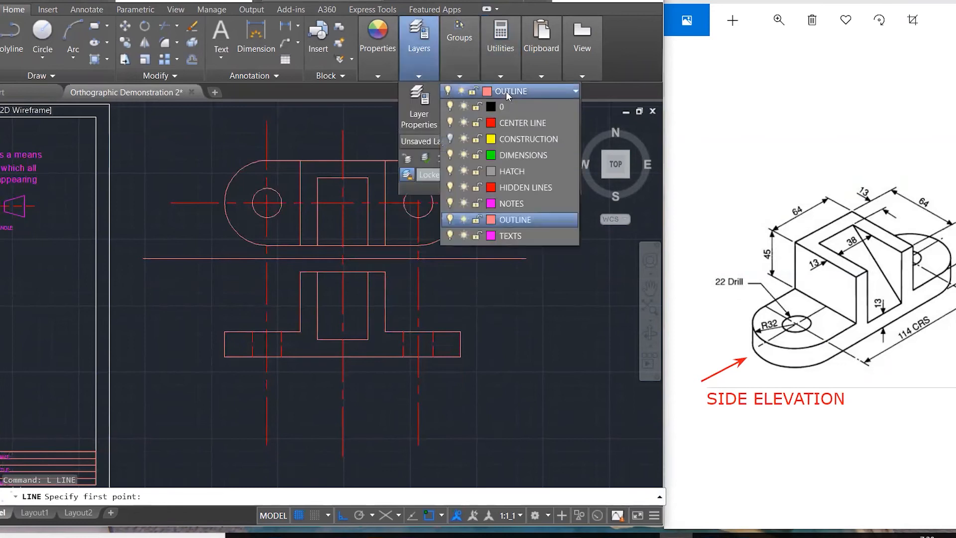
left_click(450, 139)
key("Escape")
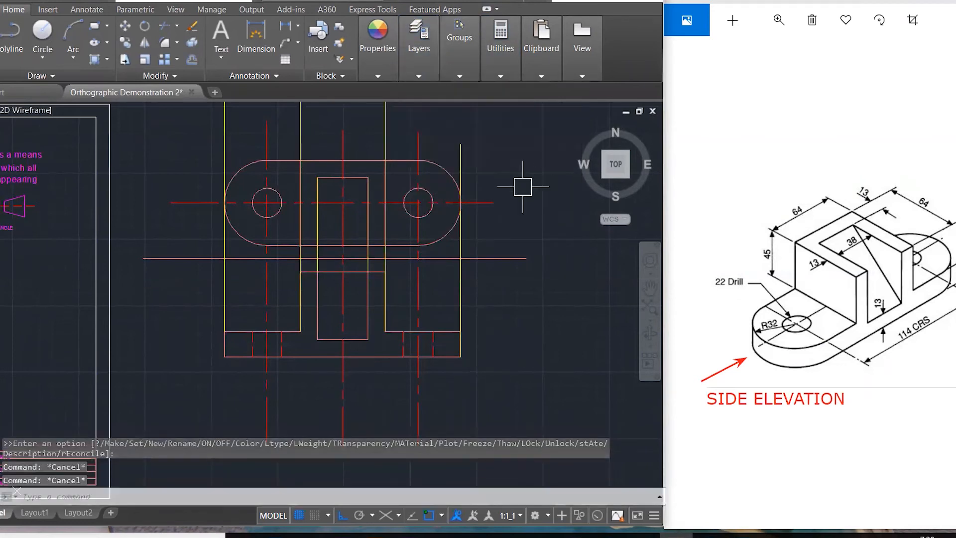
Step: Stretch the construction line at the bracket's right end further above the plan and down below the front view
left_click(462, 315)
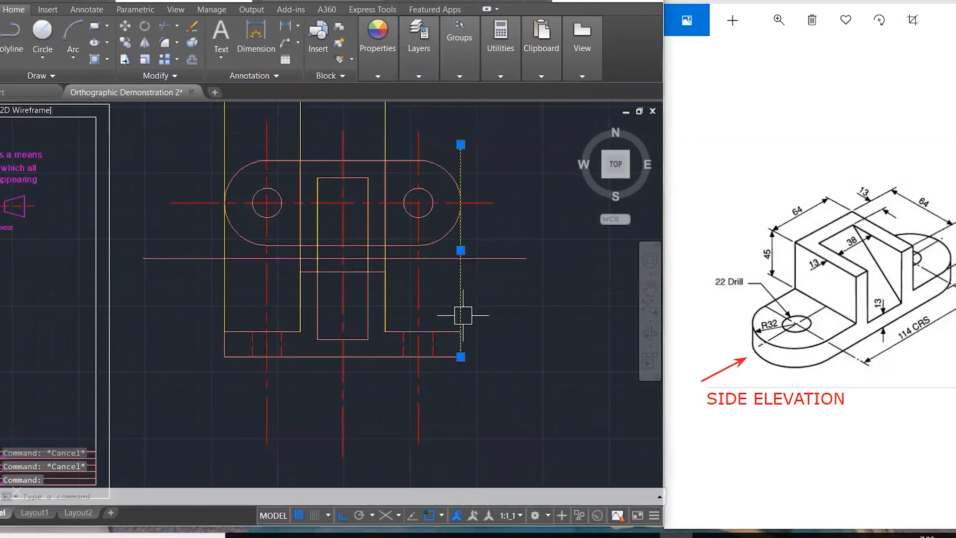
left_click(460, 144)
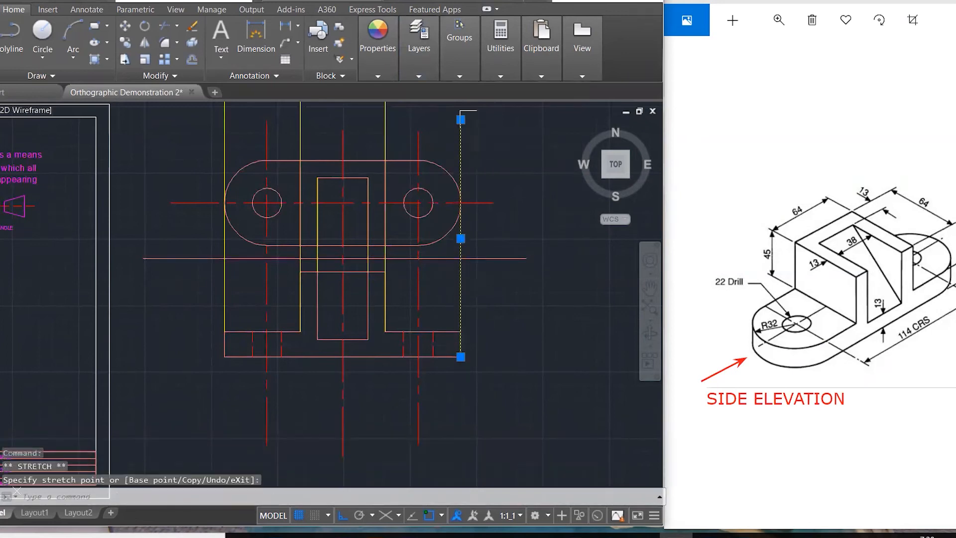
left_click(461, 356)
left_click(463, 399)
key("Escape")
key("Escape")
key("Escape")
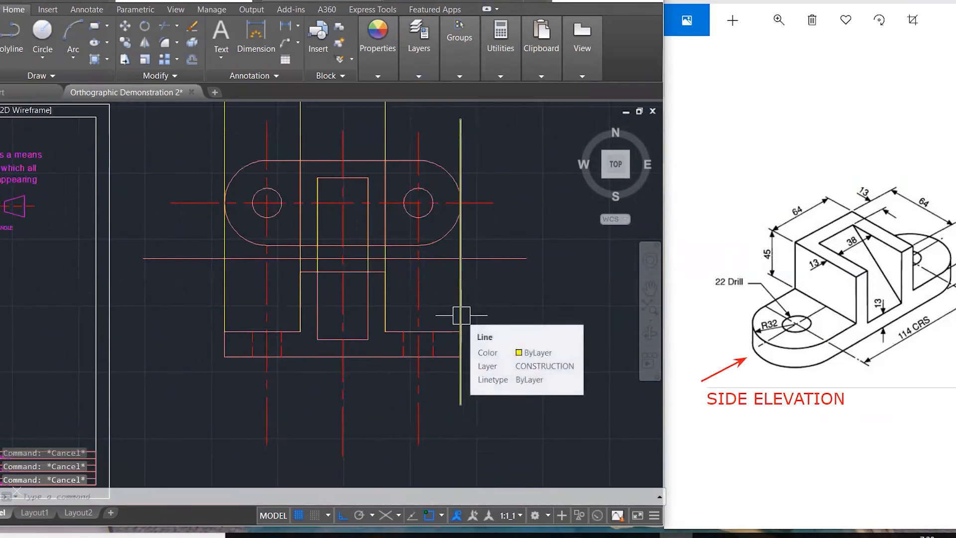
Step: Offset the bracket's right-end construction line 10 to the right, and offset the copy another 10 to the right
type("o")
key("Return")
type("10")
key("Return")
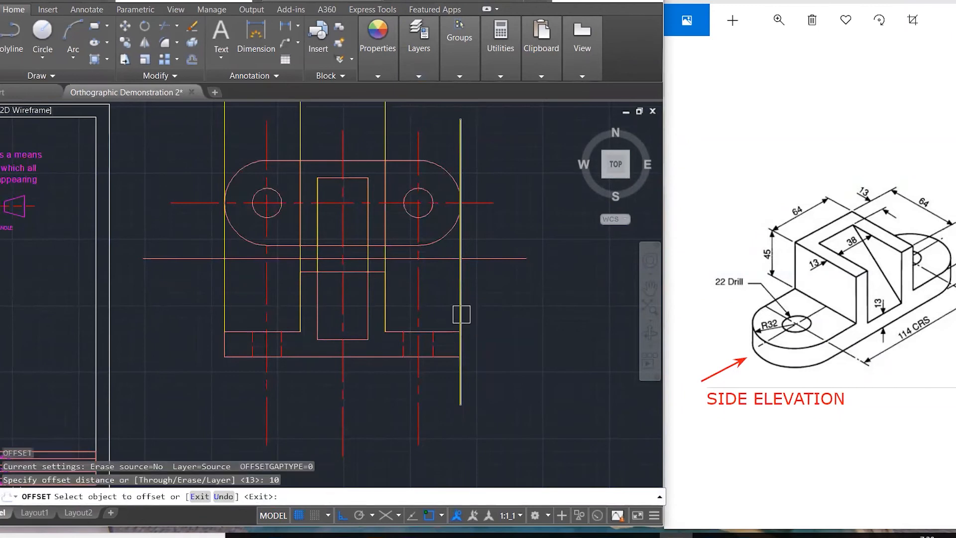
left_click(461, 314)
left_click(525, 303)
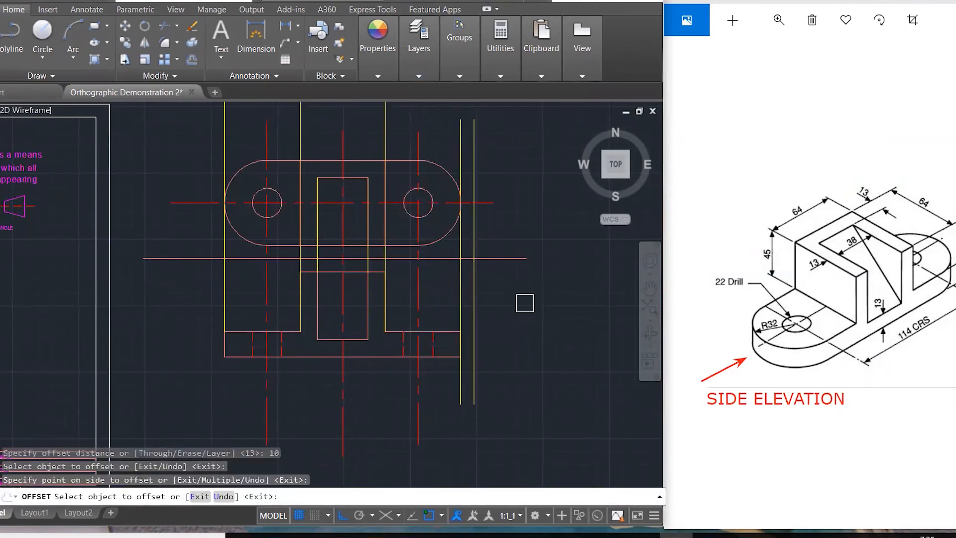
left_click(475, 309)
left_click(519, 302)
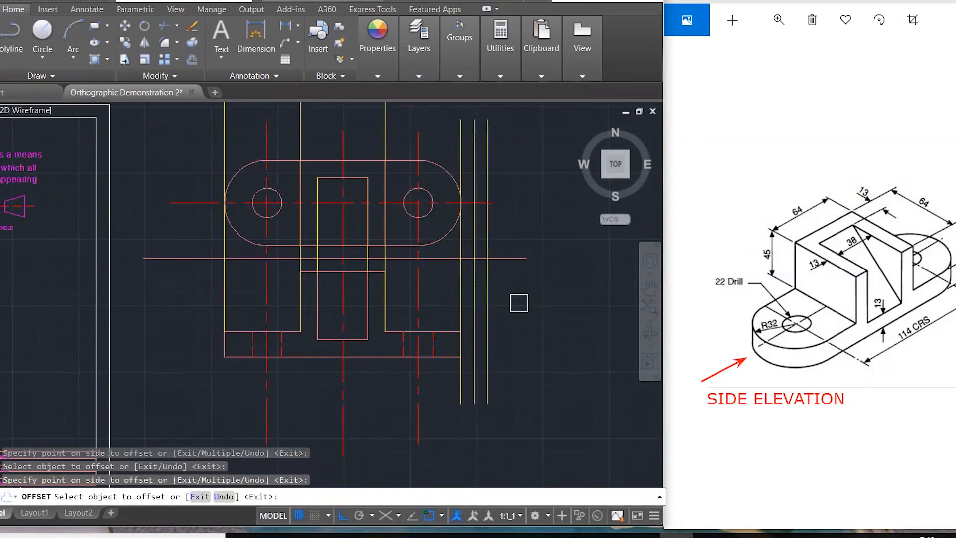
key("Escape")
key("Escape")
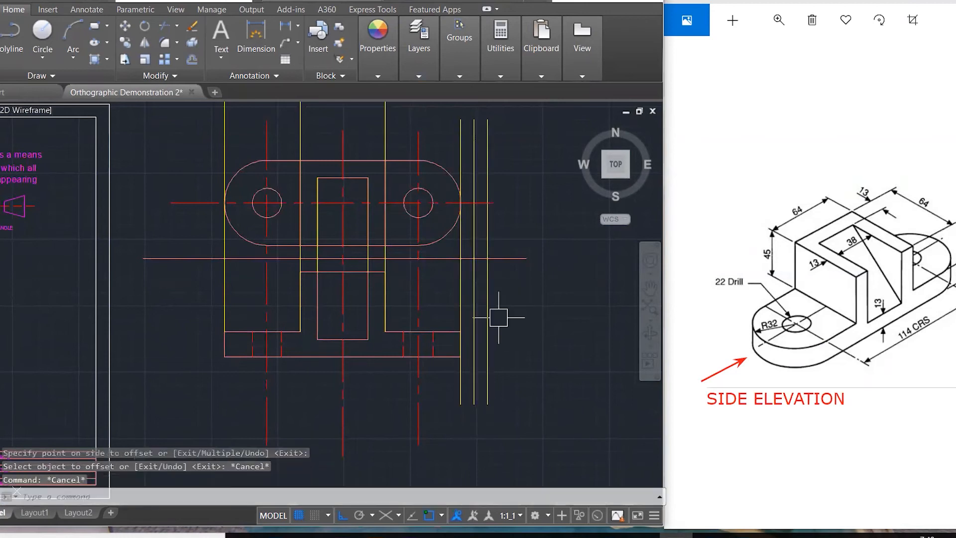
Step: Match the properties of the middle of the three vertical construction lines to those of the horizontal reference line between the views
left_click(492, 311)
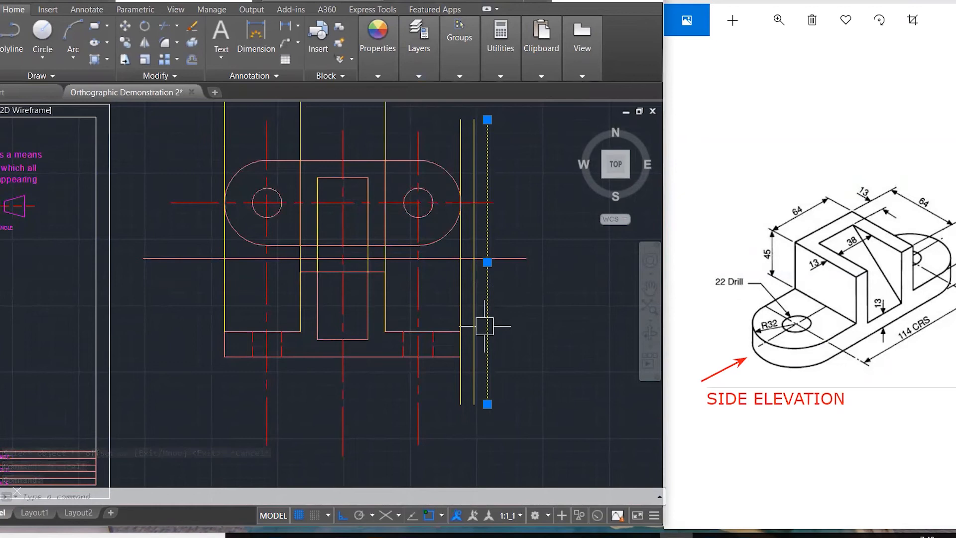
key("Escape")
left_click(488, 394)
key("Escape")
left_click(472, 323)
key("Escape")
type("ma")
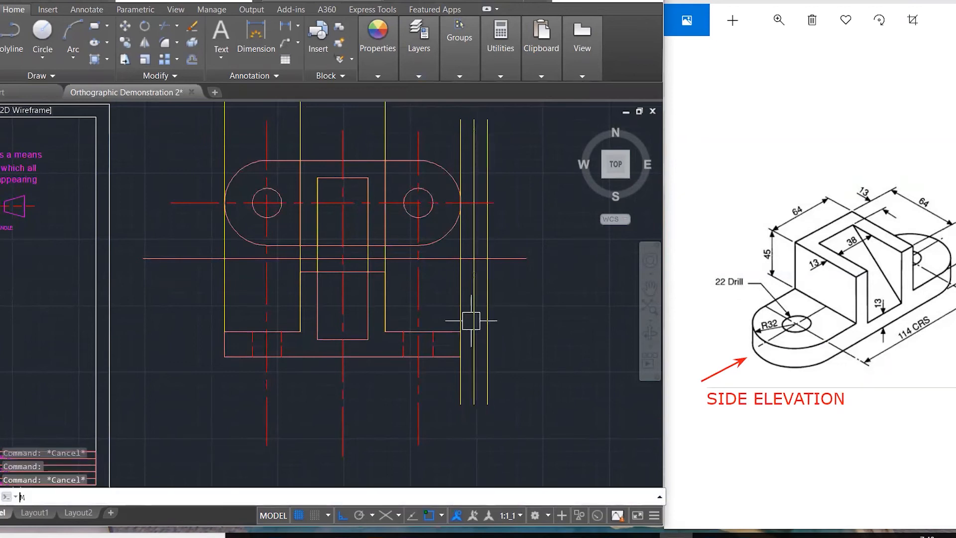
key("Return")
left_click(517, 263)
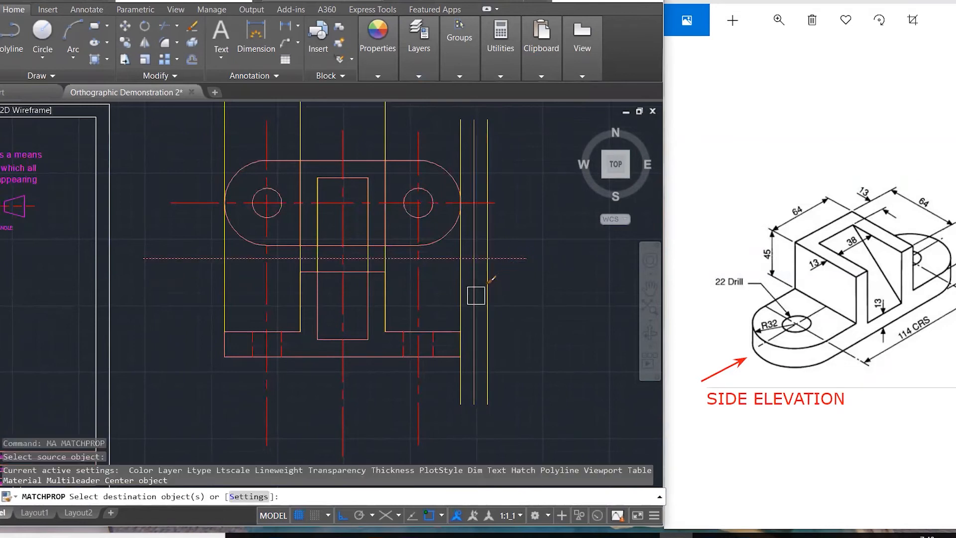
key("Escape")
key("Escape")
key("Escape")
key("Escape")
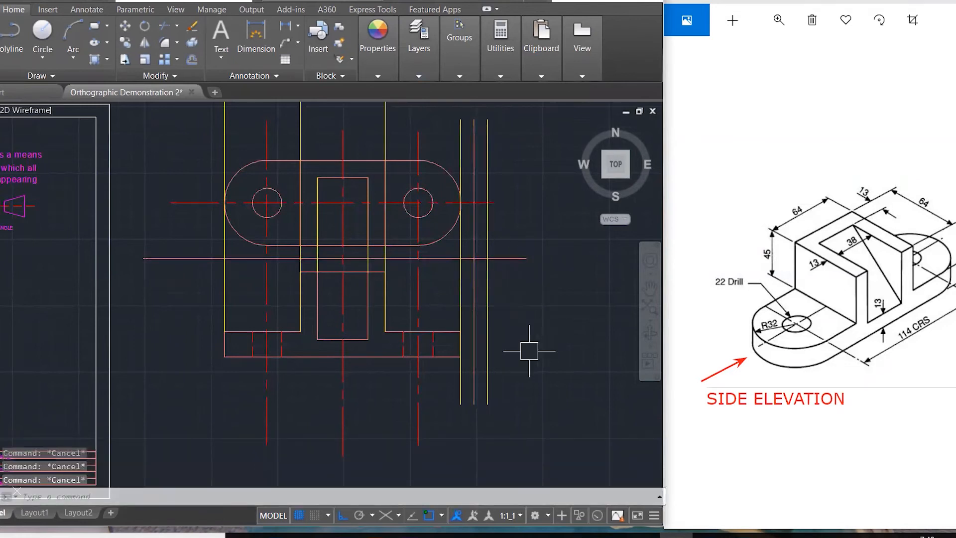
type("l")
key("Return")
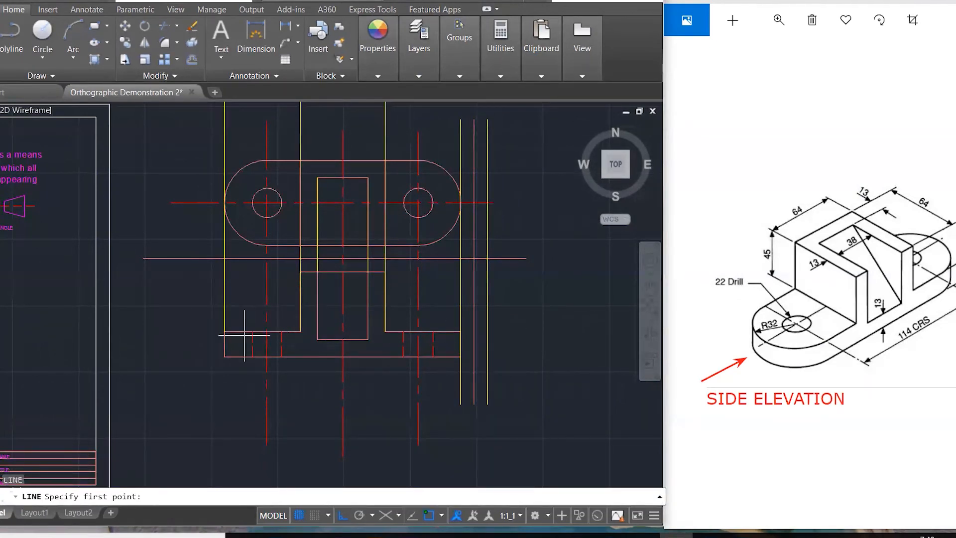
left_click(461, 356)
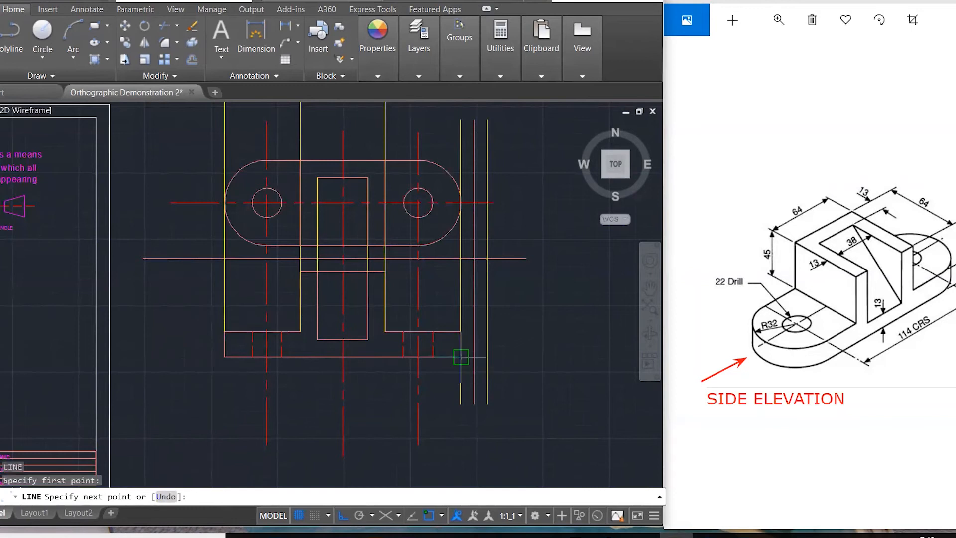
scroll(407, 387, "down", 4)
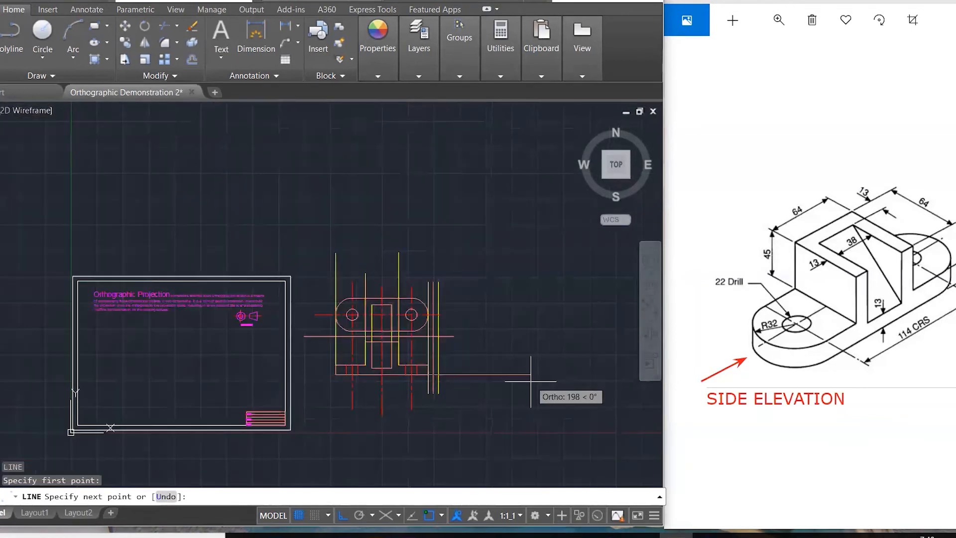
scroll(530, 380, "up", 2)
scroll(420, 396, "up", 2)
scroll(419, 393, "down", 2)
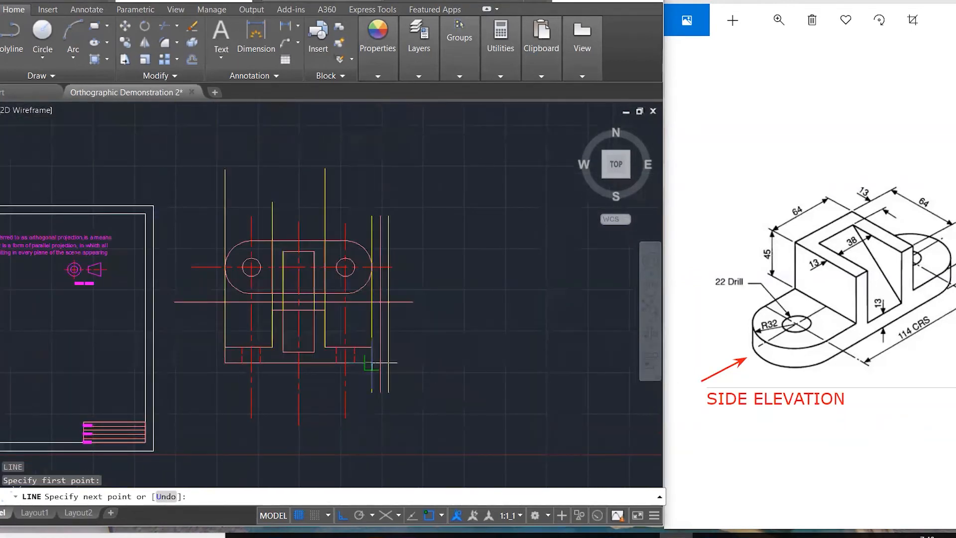
scroll(194, 378, "up", 2)
mouse_move(529, 320)
middle_mouse_down()
mouse_move(516, 364)
mouse_move(437, 371)
middle_mouse_up()
scroll(497, 378, "down", 2)
scroll(459, 397, "up", 2)
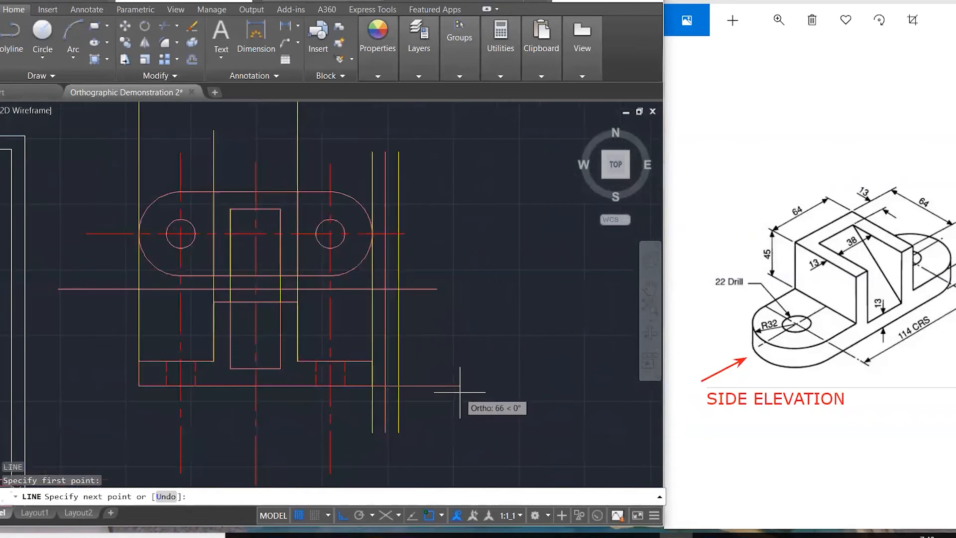
key("Escape")
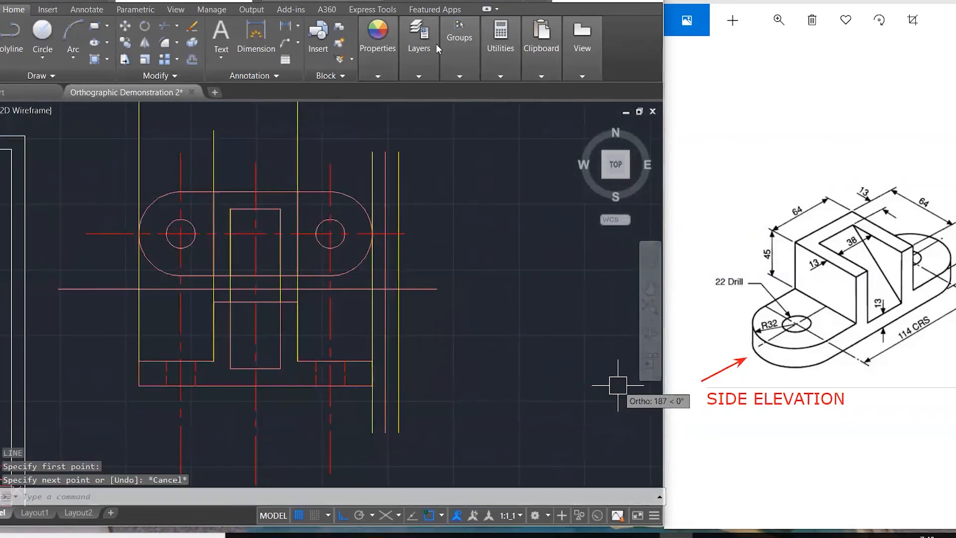
Step: Make CONSTRUCTION the current layer
left_click(436, 44)
left_click(488, 91)
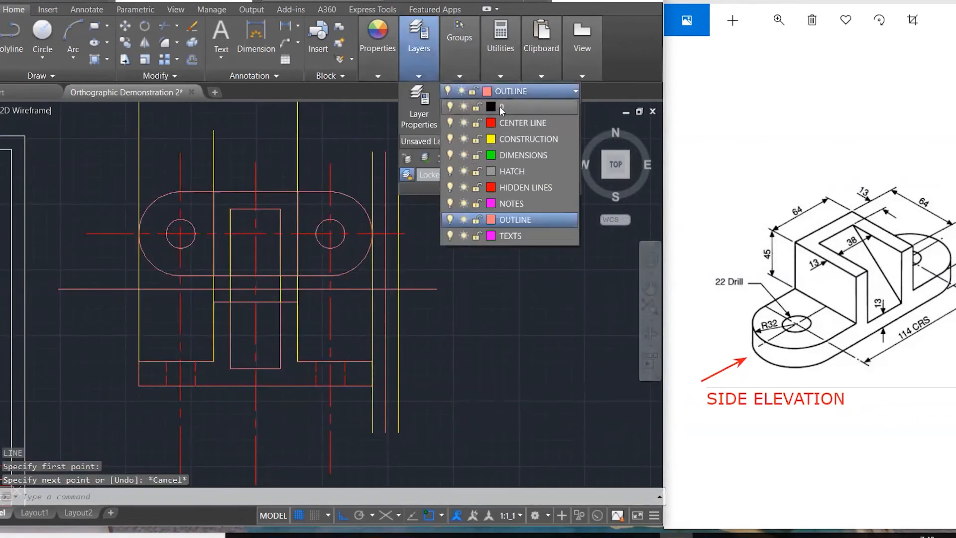
left_click(525, 138)
key("Escape")
key("Escape")
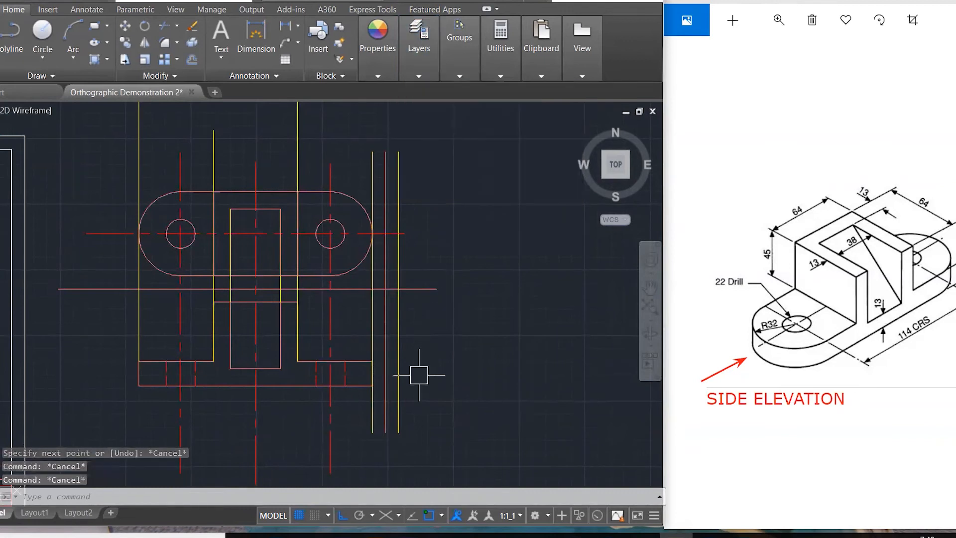
Step: Draw horizontal projection lines to the right from the lower and upper right corners of the front view's base, past the vertical construction lines
type("L")
key("Return")
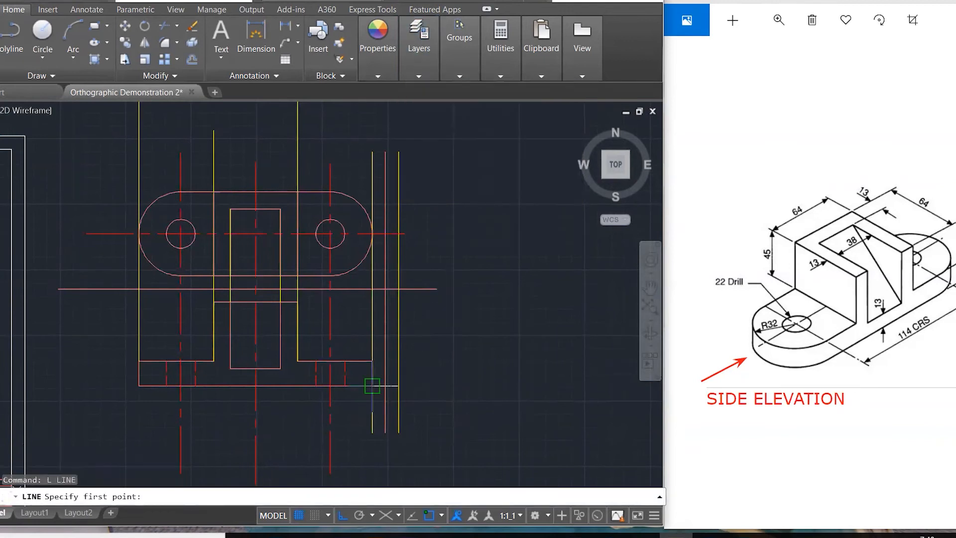
left_click(372, 386)
left_click(591, 386)
key("Return")
key("Return")
left_click(372, 361)
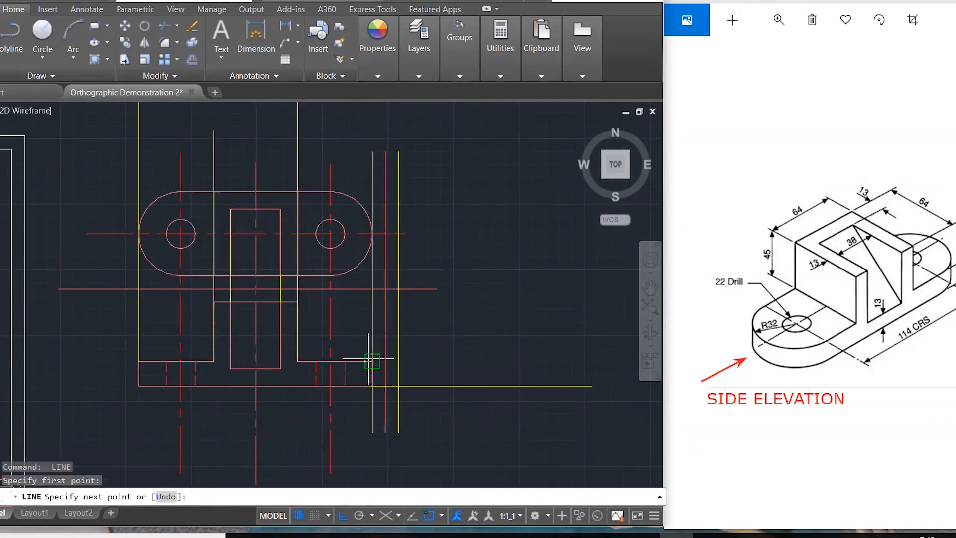
left_click(606, 361)
key("Return")
Step: Draw a horizontal projection line to the right from the top right corner of the front view's upright
key("Return")
left_click(297, 301)
left_click(632, 349)
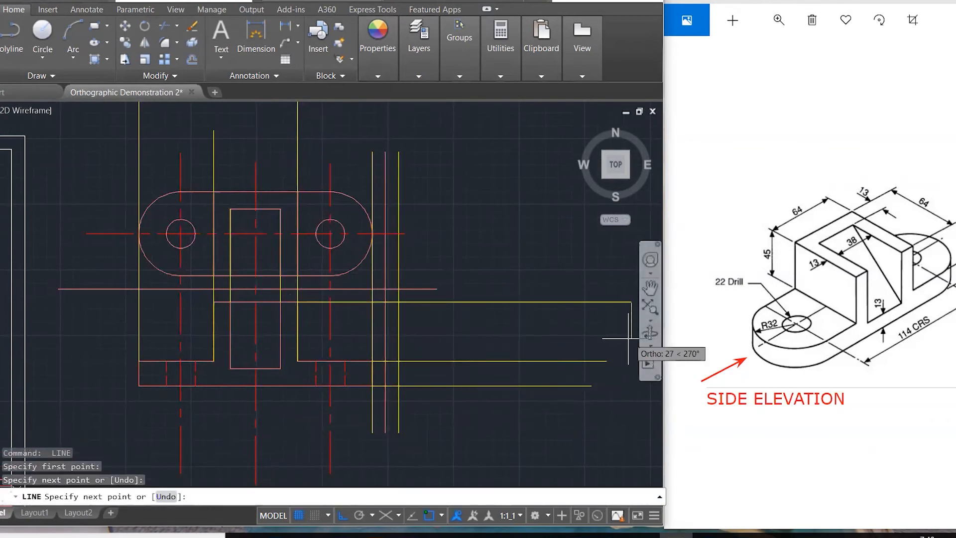
key("Escape")
key("Escape")
key("Escape")
key("Escape")
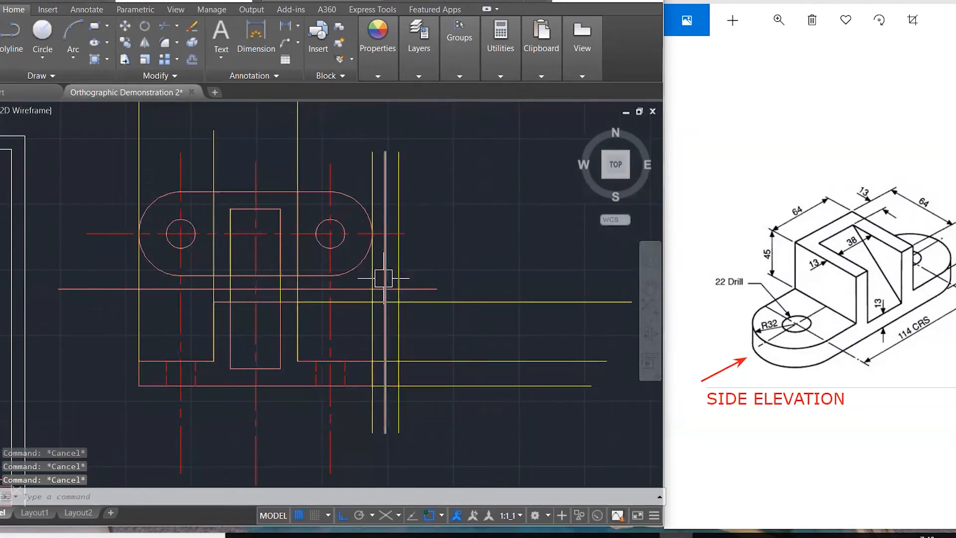
Step: Draw a 45° line up to the right from the intersection of the horizontal and vertical reference lines
type("l")
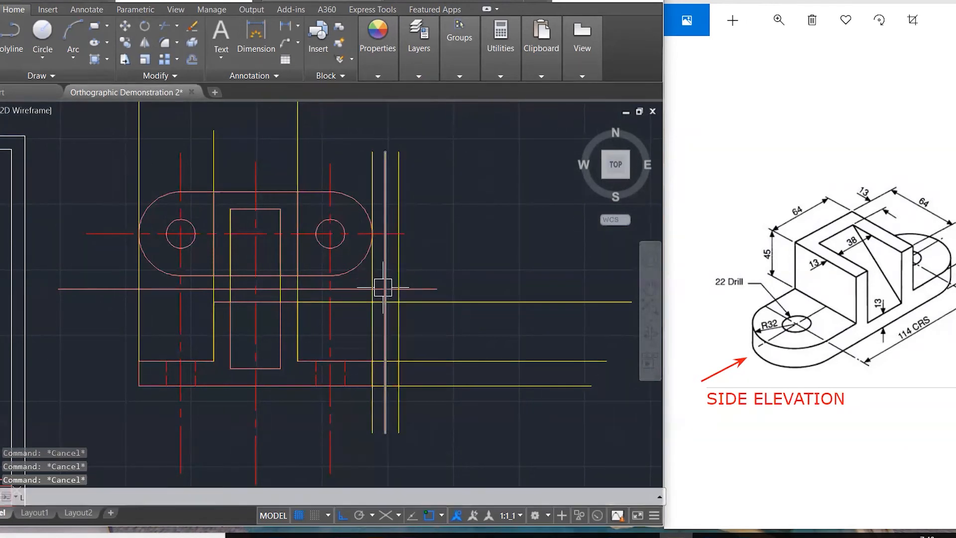
key("Return")
left_click(385, 289)
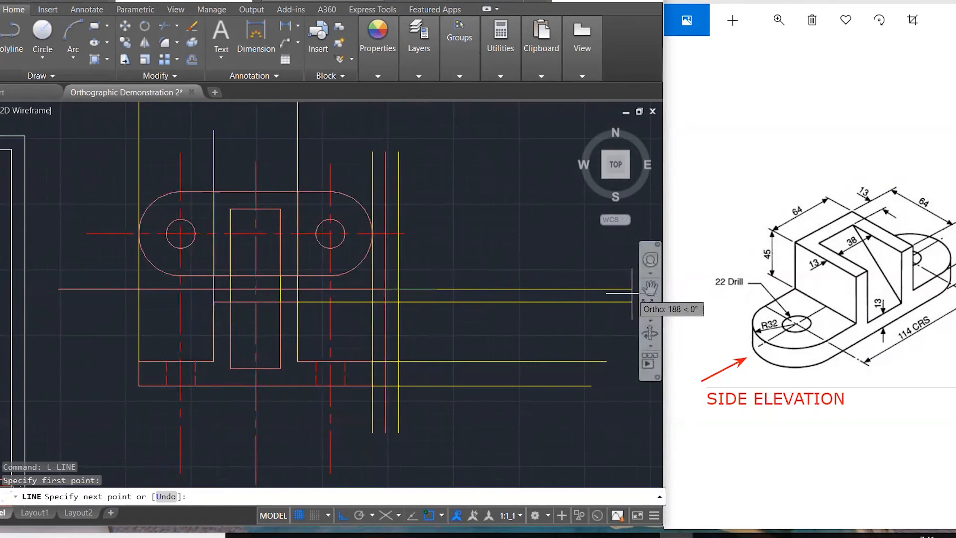
key("shift")
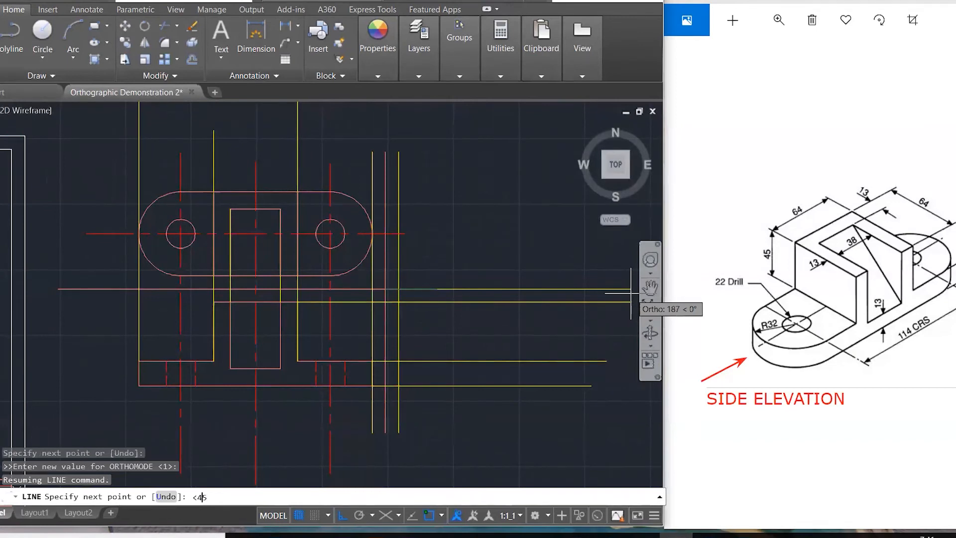
key("Return")
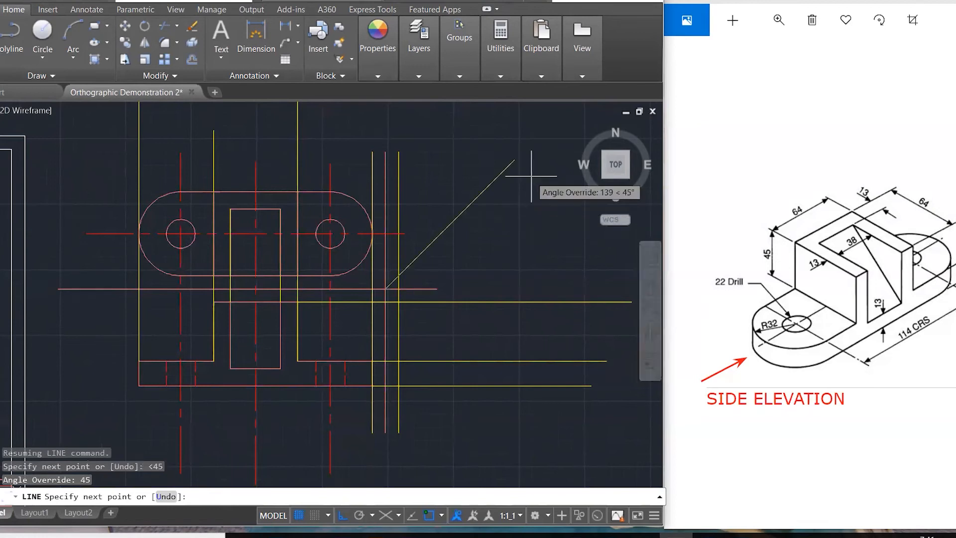
left_click(547, 128)
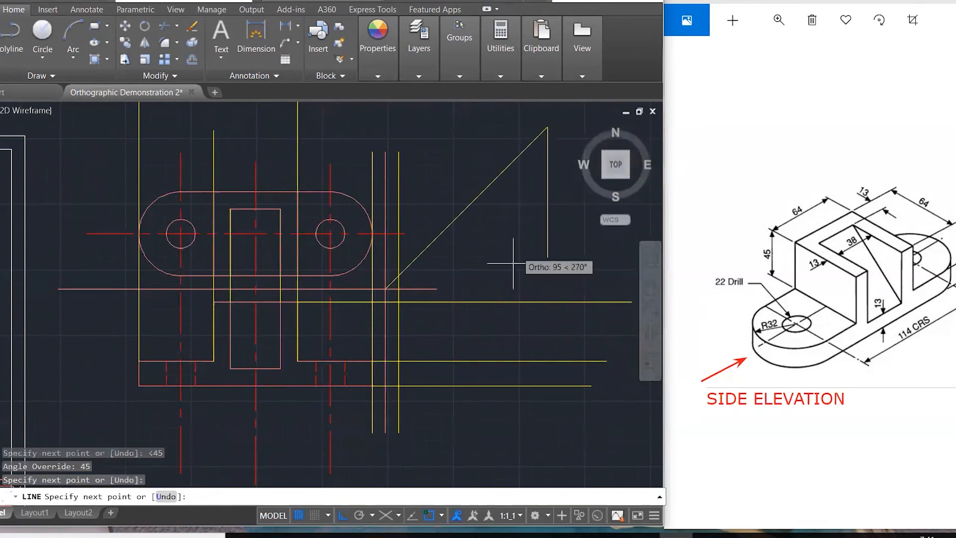
key("Escape")
key("Escape")
key("Escape")
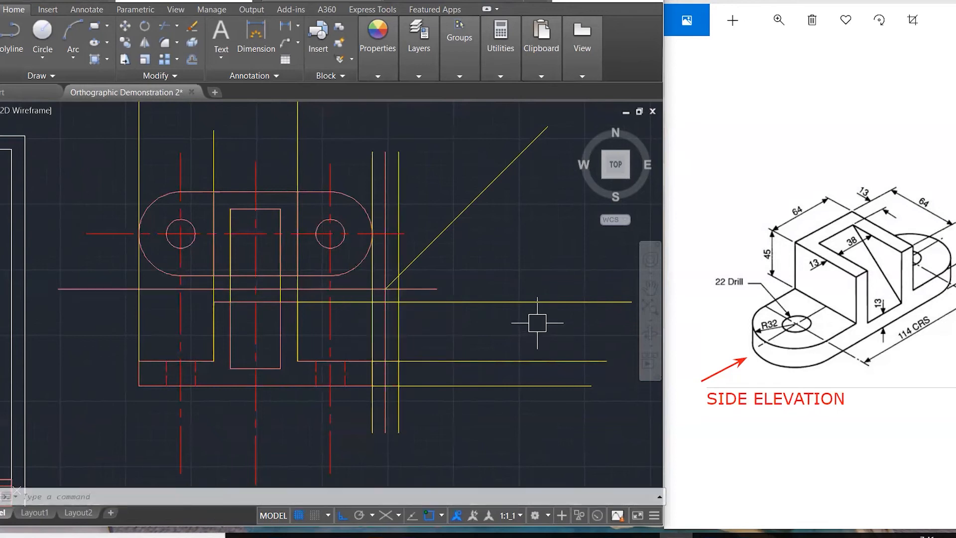
Step: Project the plan's upper edge horizontally to just past the 45° line, and drop a vertical line from their intersection to below the front view
type("l")
key("Return")
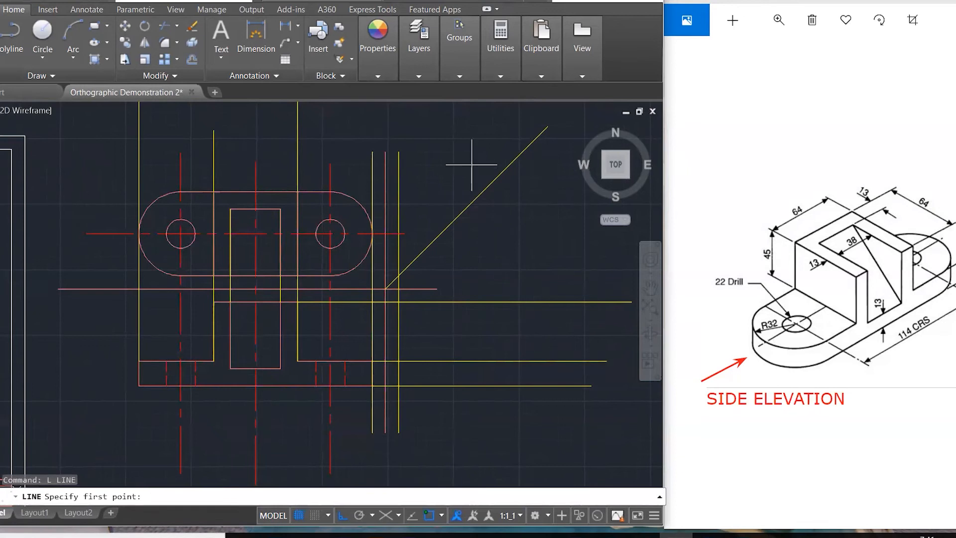
left_click(331, 191)
left_click(538, 197)
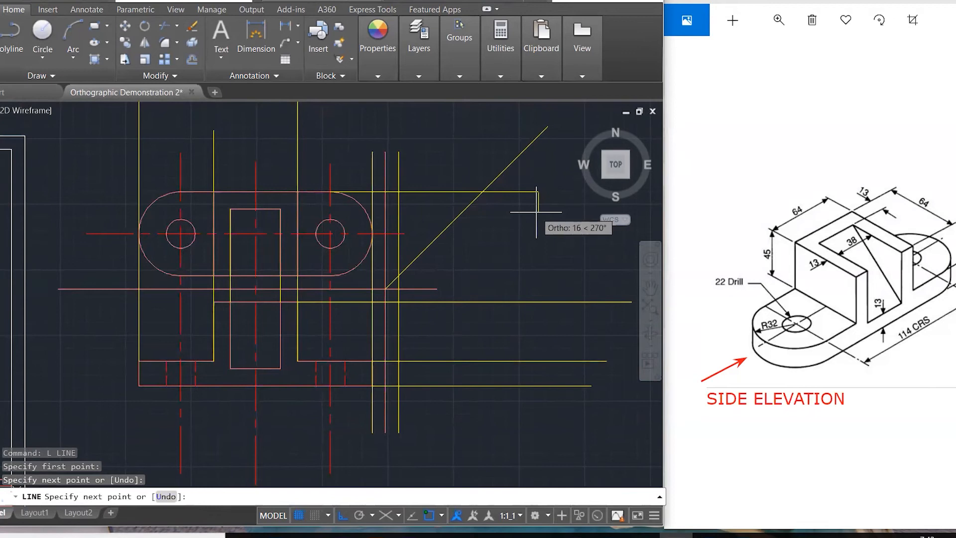
key("u")
key("Return")
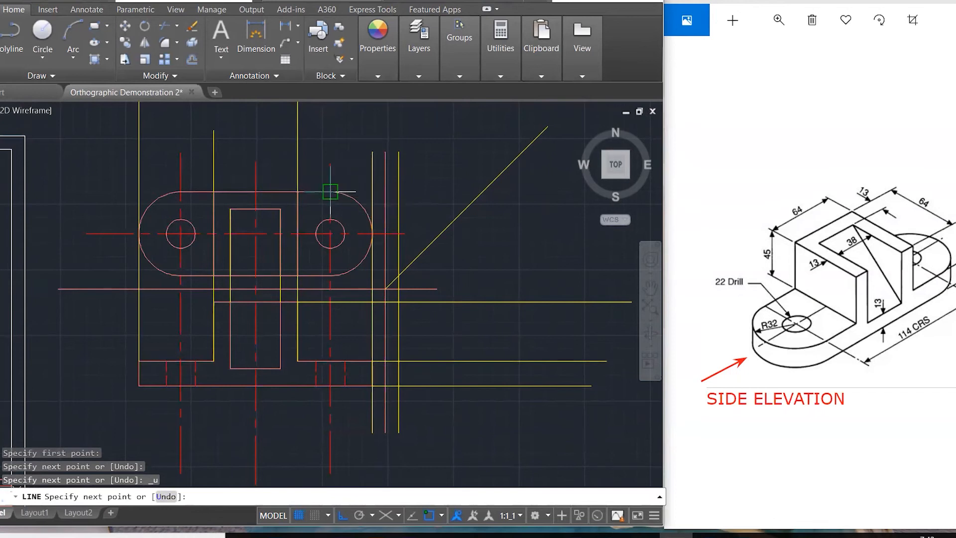
left_click(482, 191)
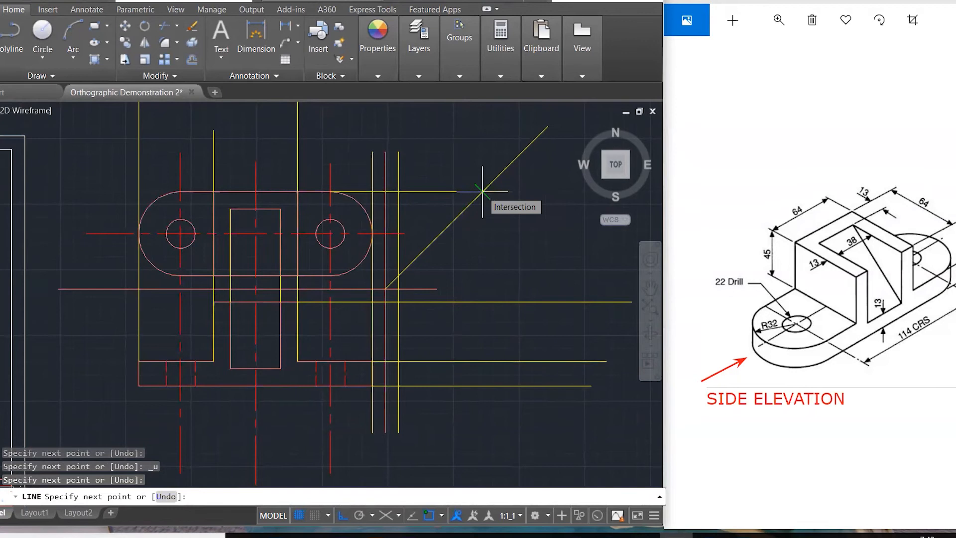
key("Return")
left_click(482, 191)
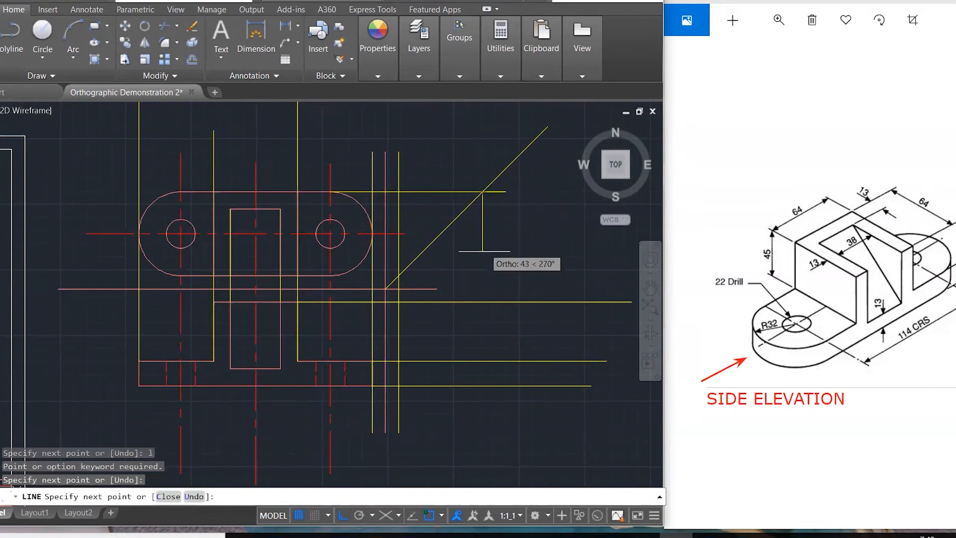
left_click(483, 440)
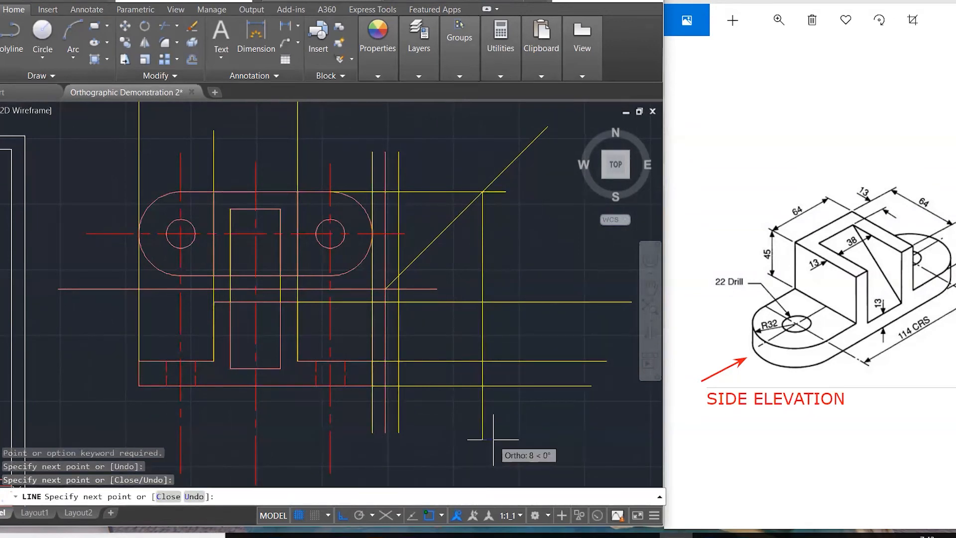
key("Escape")
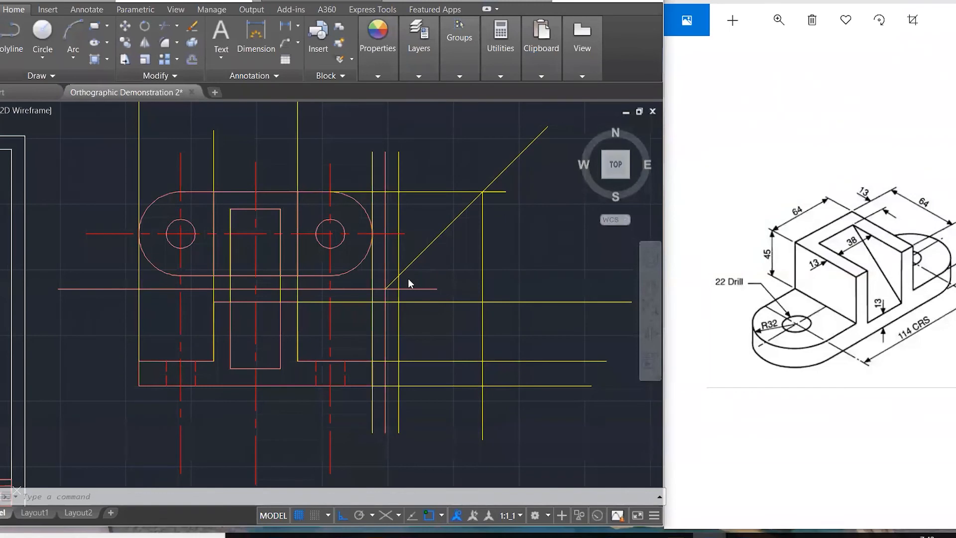
Step: Fillet the horizontal and vertical reference lines with radius 0 into a sharp corner at the foot of the 45° line
left_click(389, 285)
key("Escape")
key("Escape")
key("Escape")
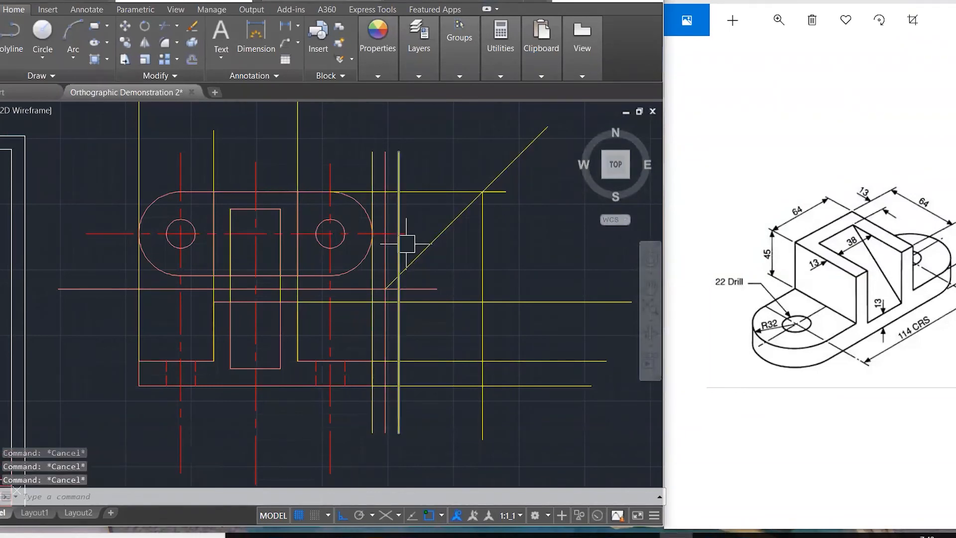
type("f")
key("Return")
left_click(432, 241)
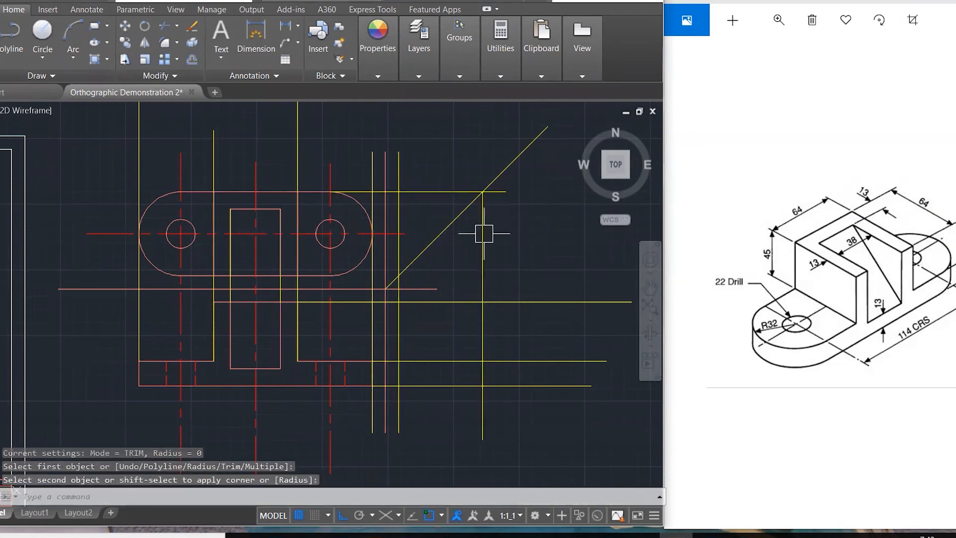
scroll(426, 292, "up", 2)
key("Return")
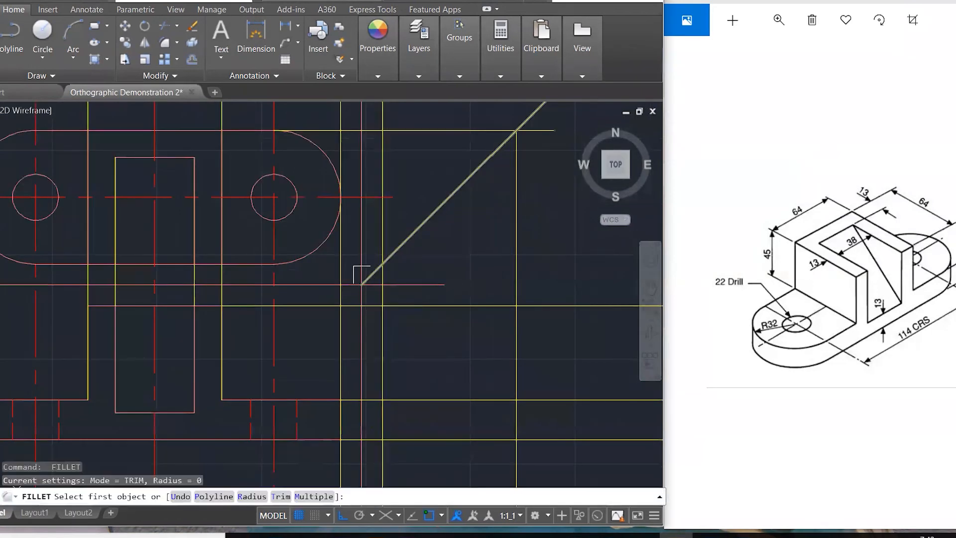
left_click(314, 284)
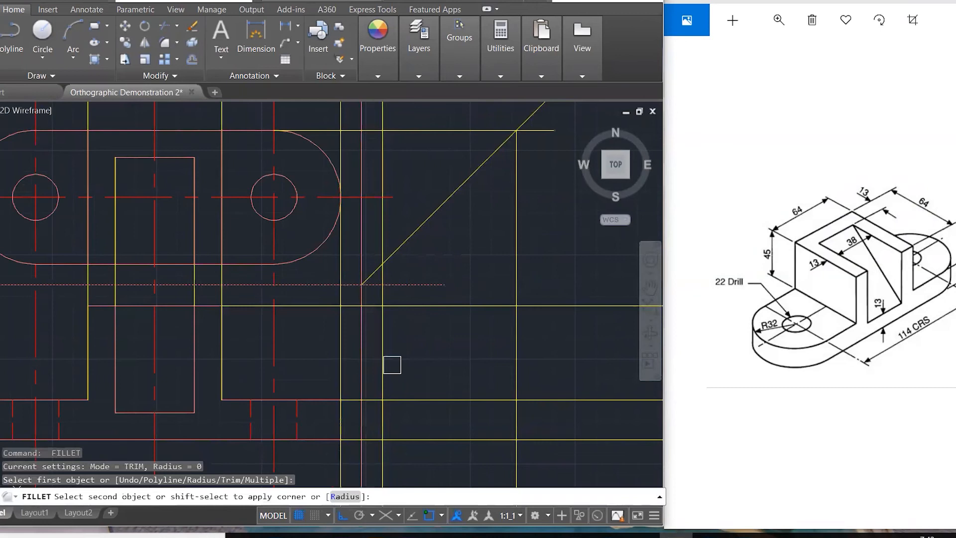
left_click(367, 362)
key("Escape")
key("Escape")
key("Escape")
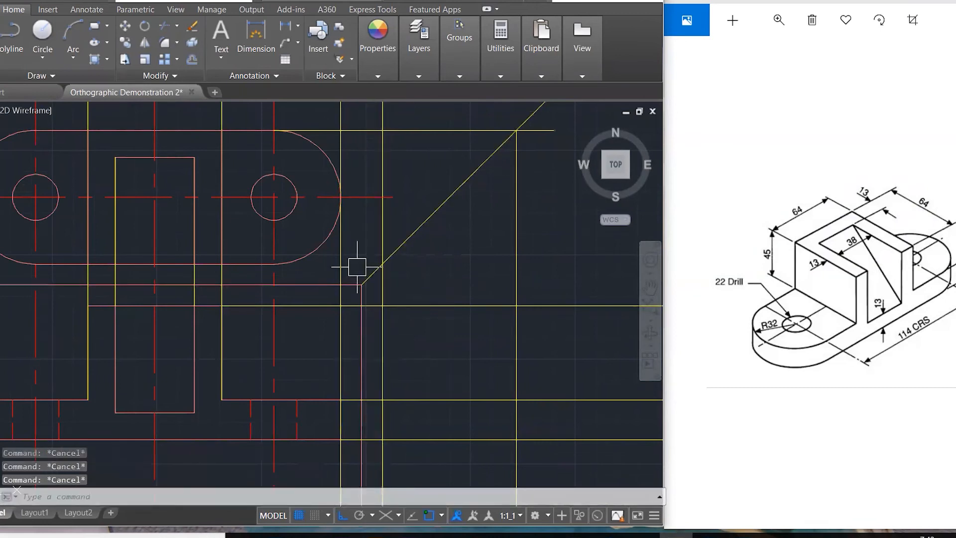
Step: Draw a horizontal projection line from the right end of the plan's lower edge to the 45° line
type("l")
key("Return")
left_click(274, 265)
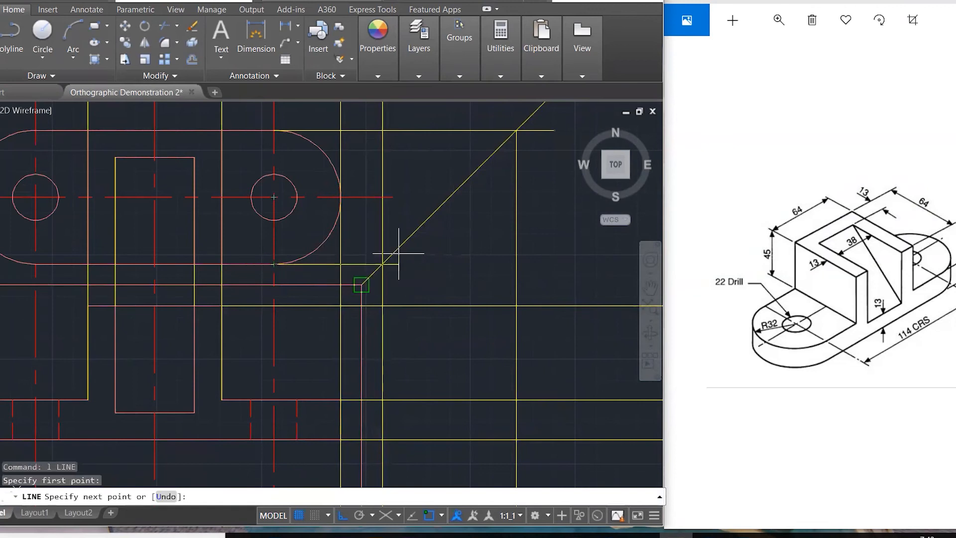
left_click(382, 265)
scroll(424, 247, "down", 2)
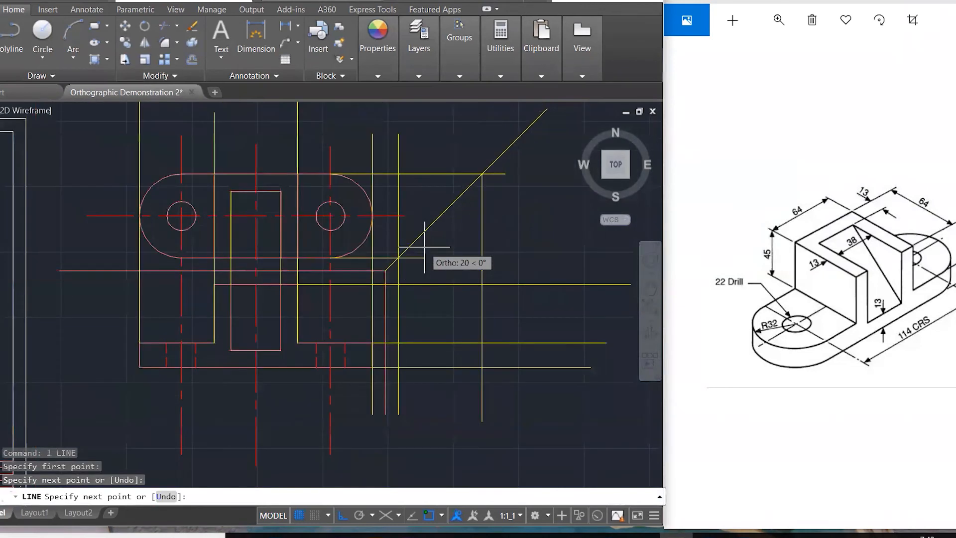
key("Escape")
key("Escape")
key("Escape")
left_click(385, 311)
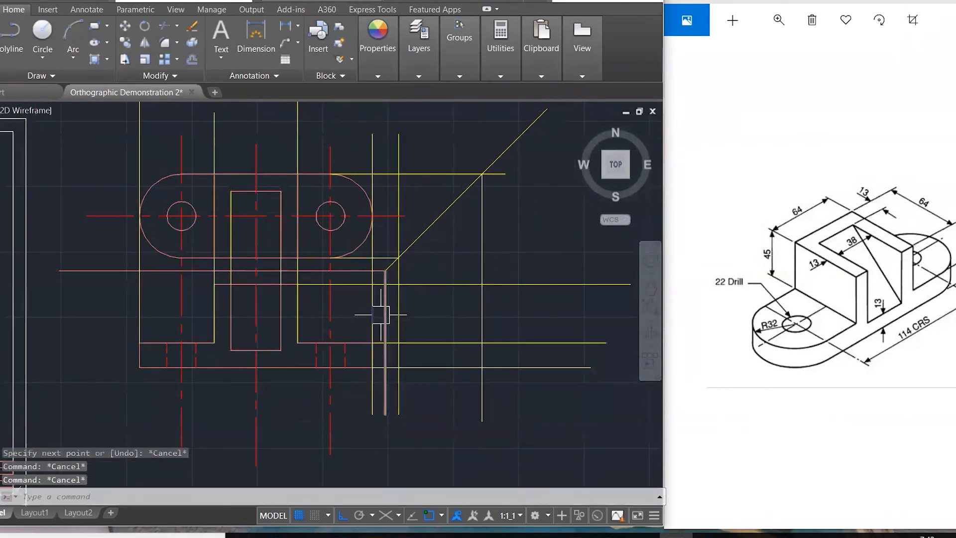
left_click(386, 271)
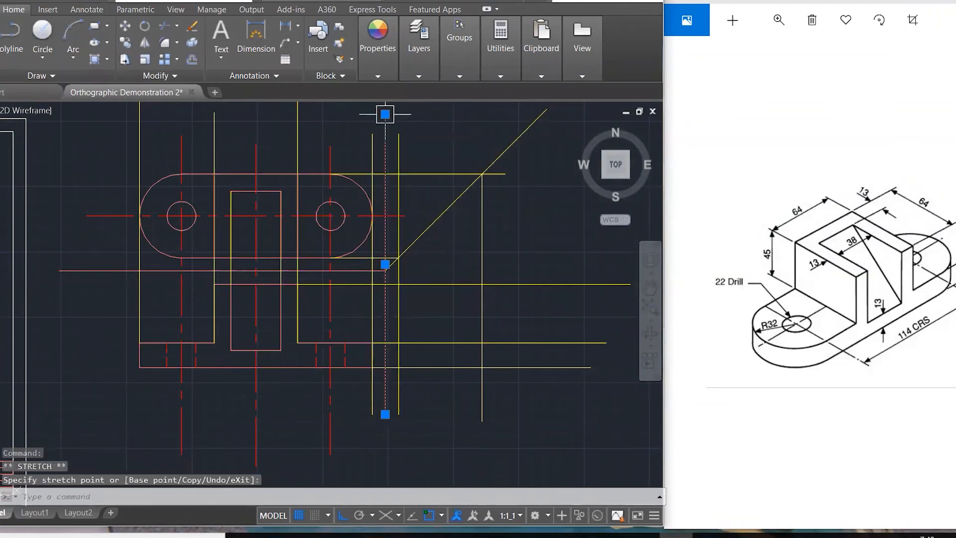
key("Escape")
key("Escape")
key("Escape")
Step: Fillet the plan's projected lower edge and the vertical projection line into a sharp corner on the 45° line
scroll(423, 270, "up", 4)
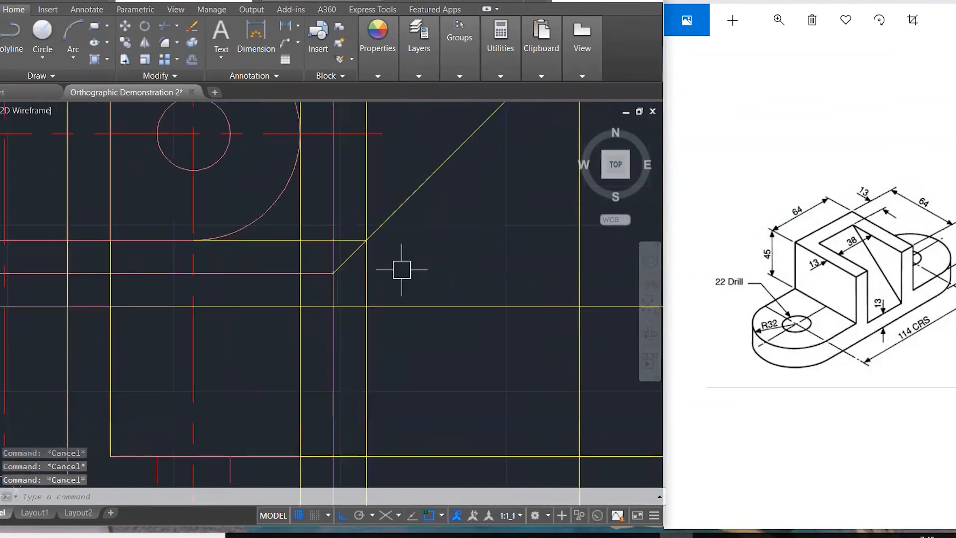
type("f")
key("Return")
left_click(366, 271)
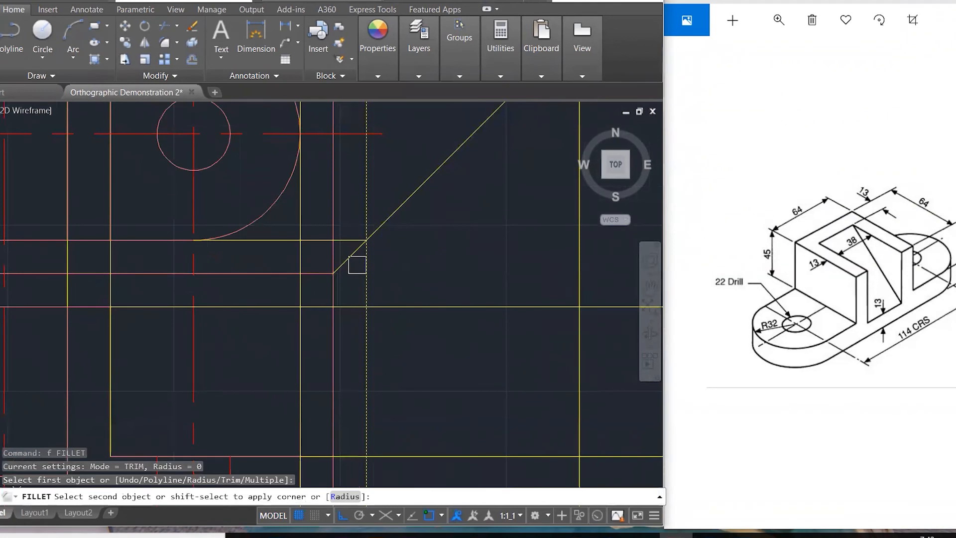
left_click(318, 241)
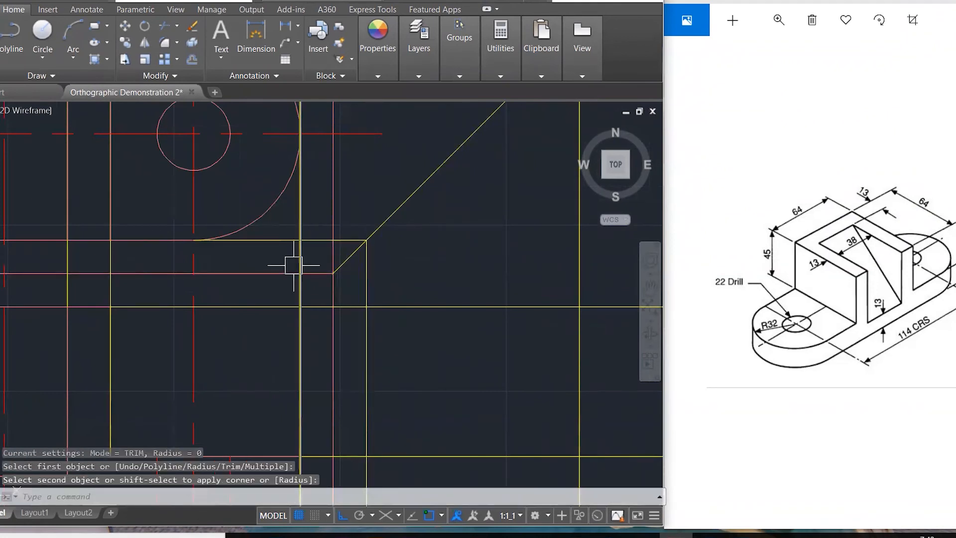
scroll(297, 266, "down", 2)
scroll(324, 279, "down", 2)
key("Return")
left_click(311, 277)
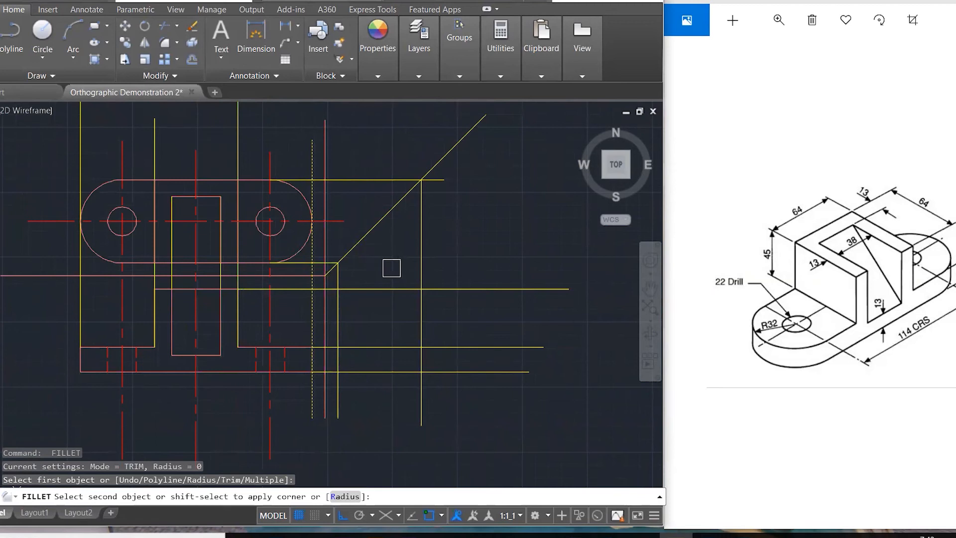
key("Escape")
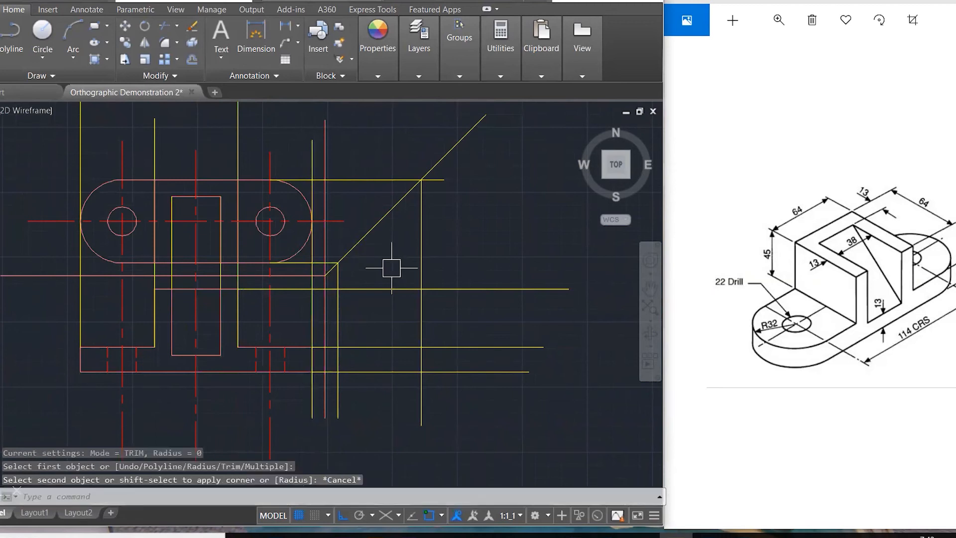
Step: Try deleting the vertical construction line at the right end of the front view's base, and undo the deletion
left_click(314, 318)
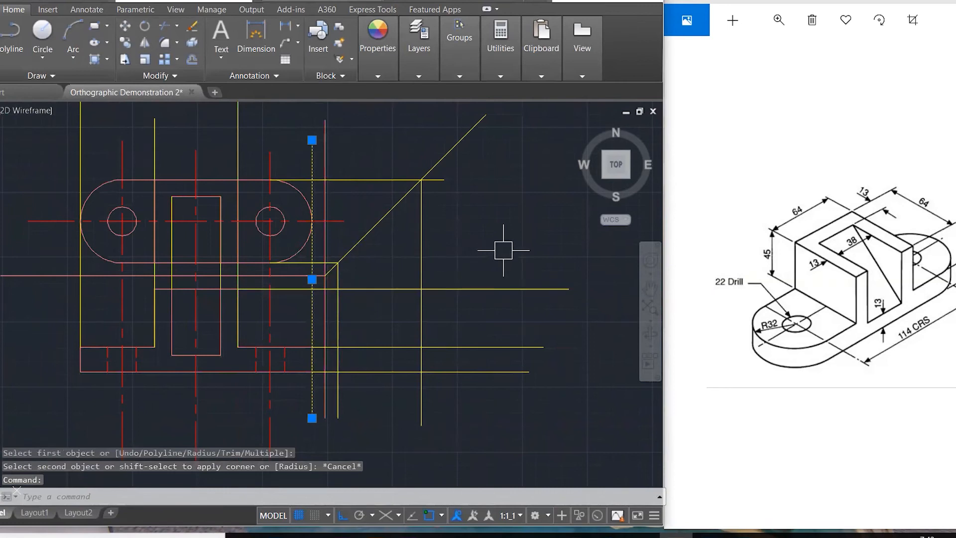
key("Delete")
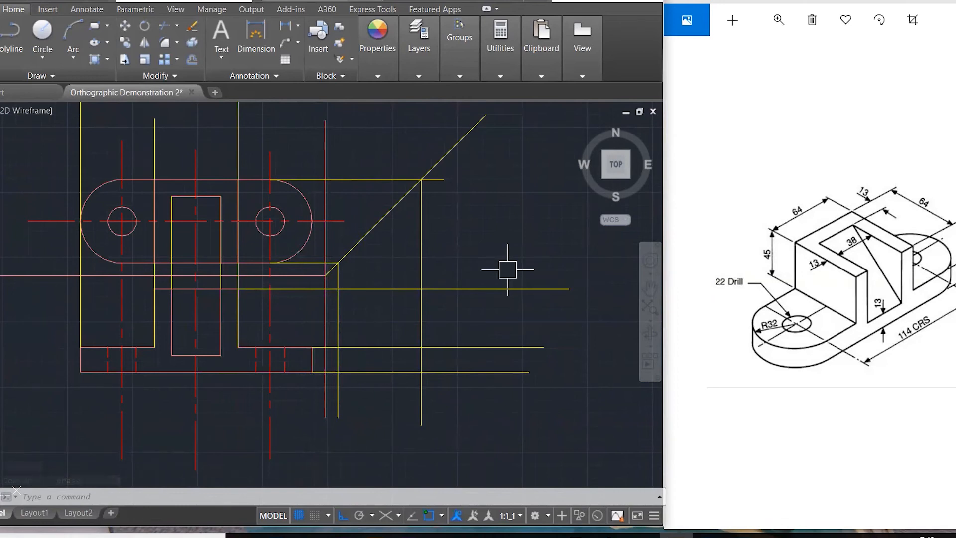
key("ctrl+z")
key("Escape")
key("Escape")
key("Escape")
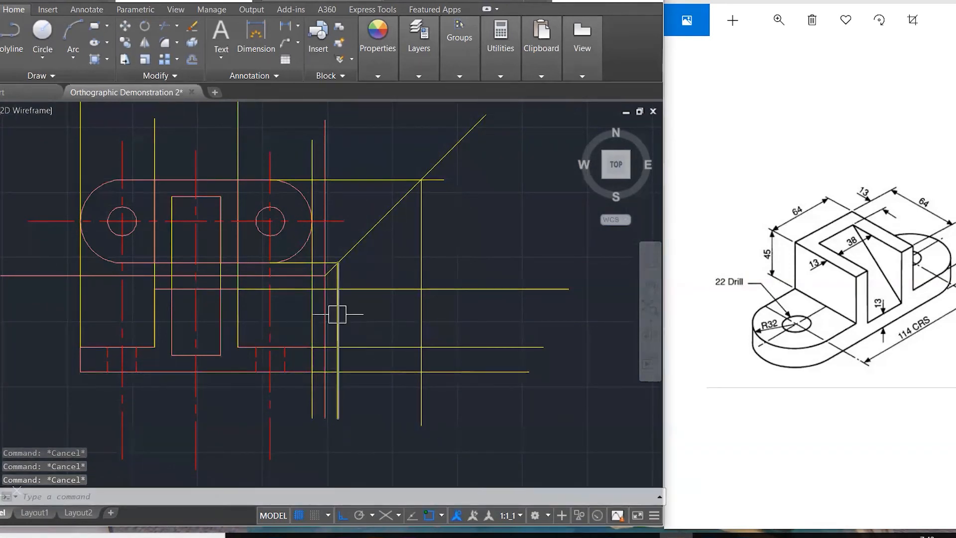
Step: Project the top of the plan's right hole horizontally past the 45° line, and drop a vertical from their intersection to below the front view
type("l")
key("Return")
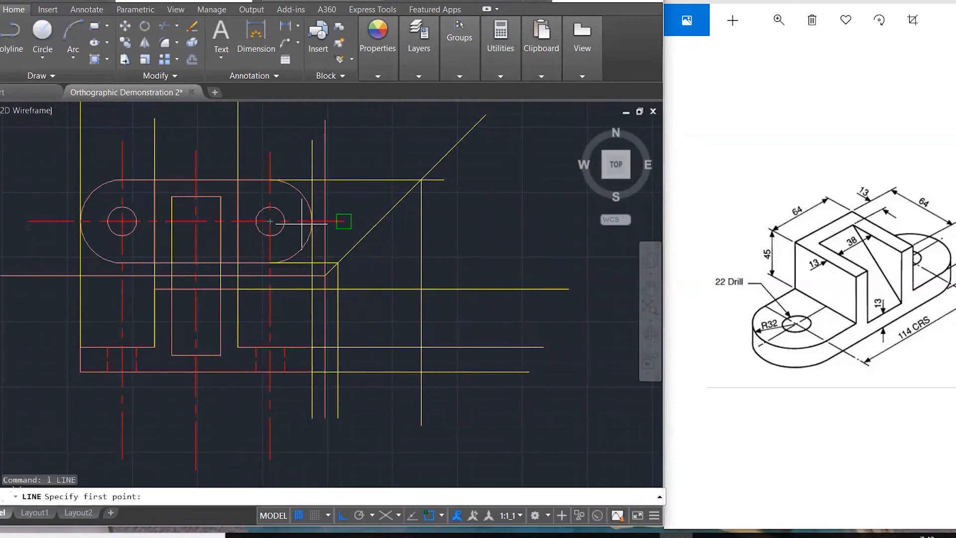
left_click(270, 207)
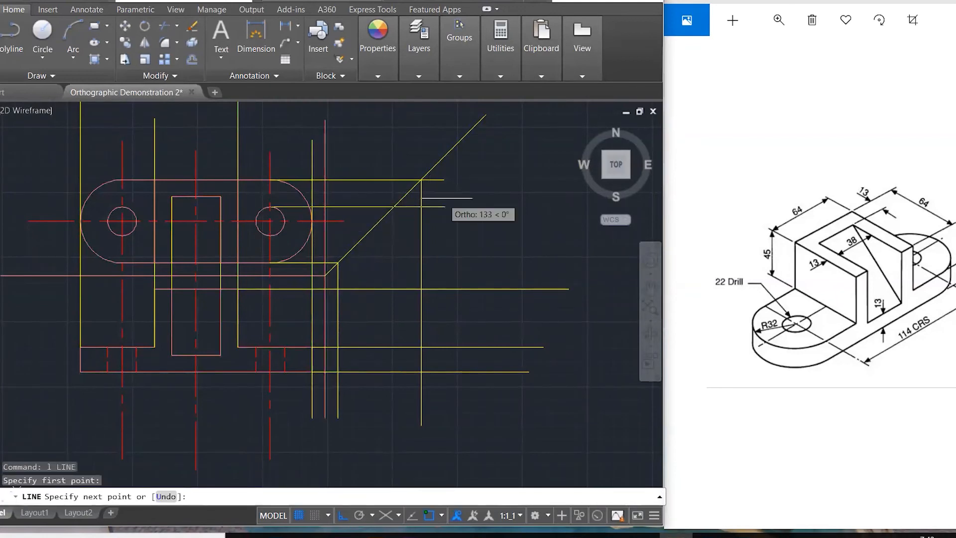
left_click(488, 190)
key("Return")
key("Return")
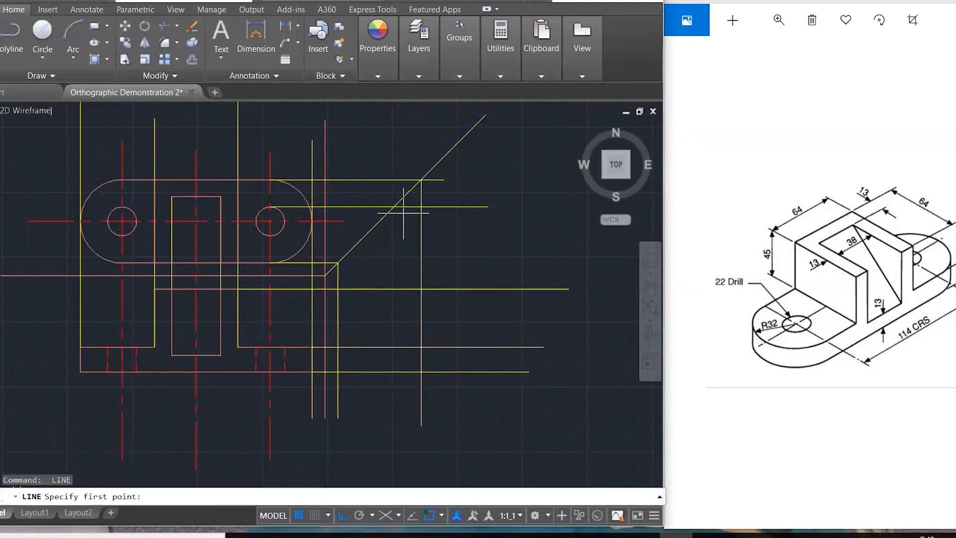
left_click(394, 207)
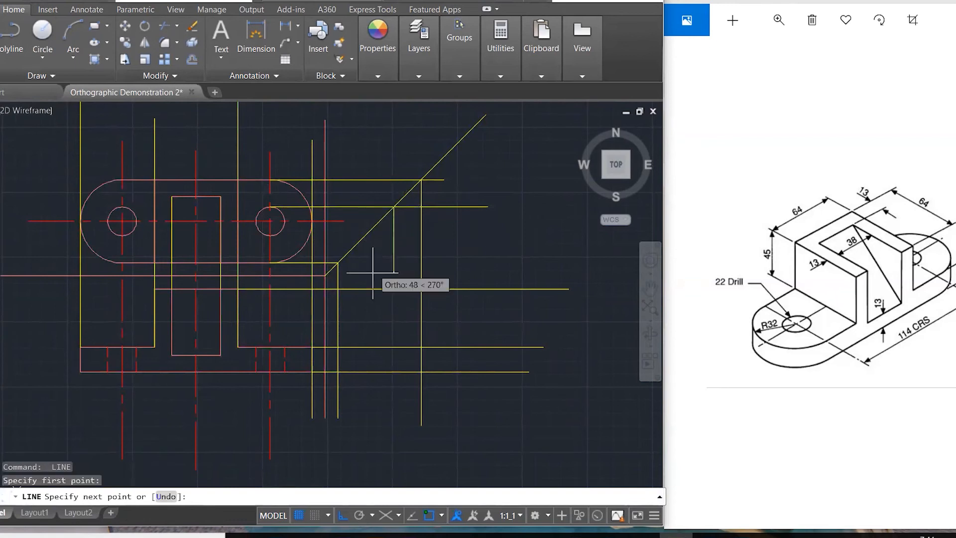
key("Escape")
Step: Draw a horizontal projection line from the bottom of the plan's right hole to beyond the 45° line
key("Return")
left_click(272, 234)
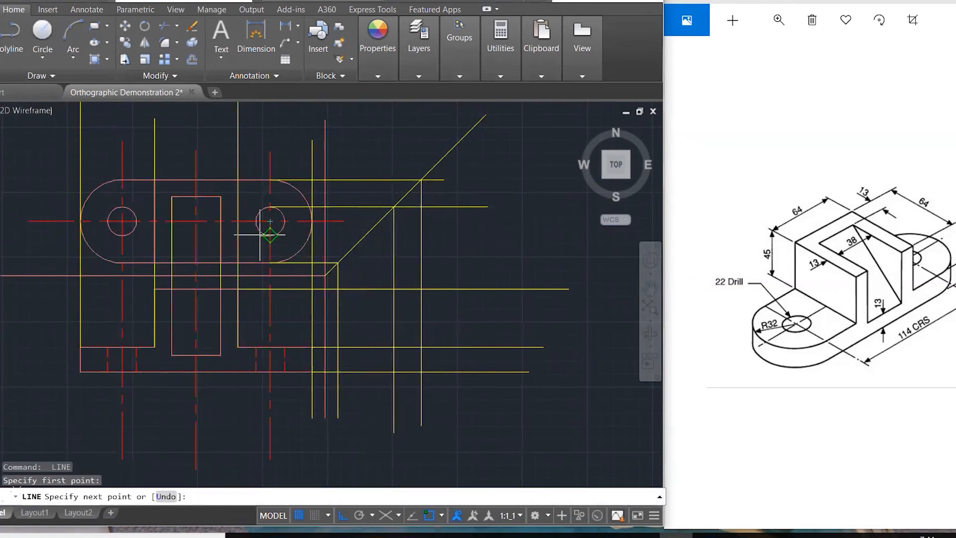
left_click(463, 235)
key("Escape")
key("Return")
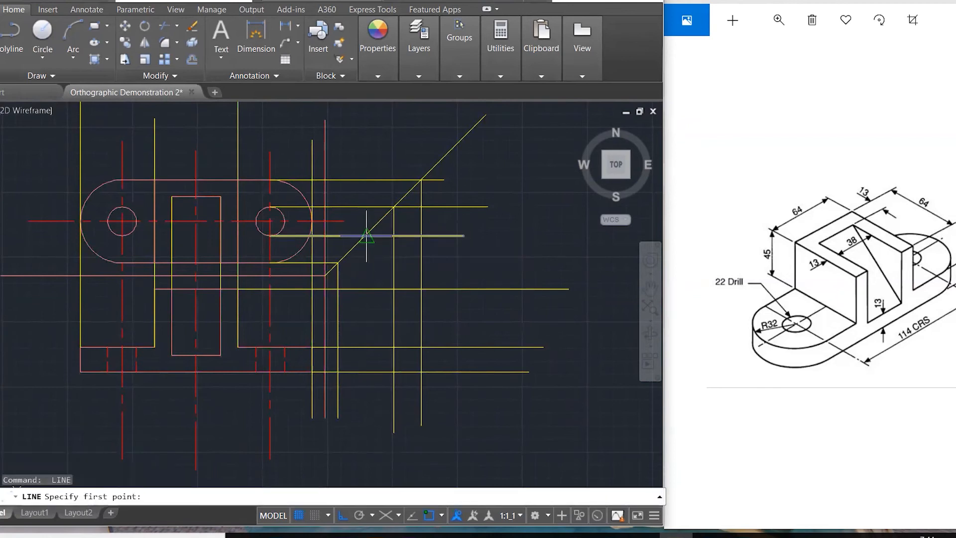
left_click(366, 236)
key("Escape")
scroll(358, 236, "up", 2)
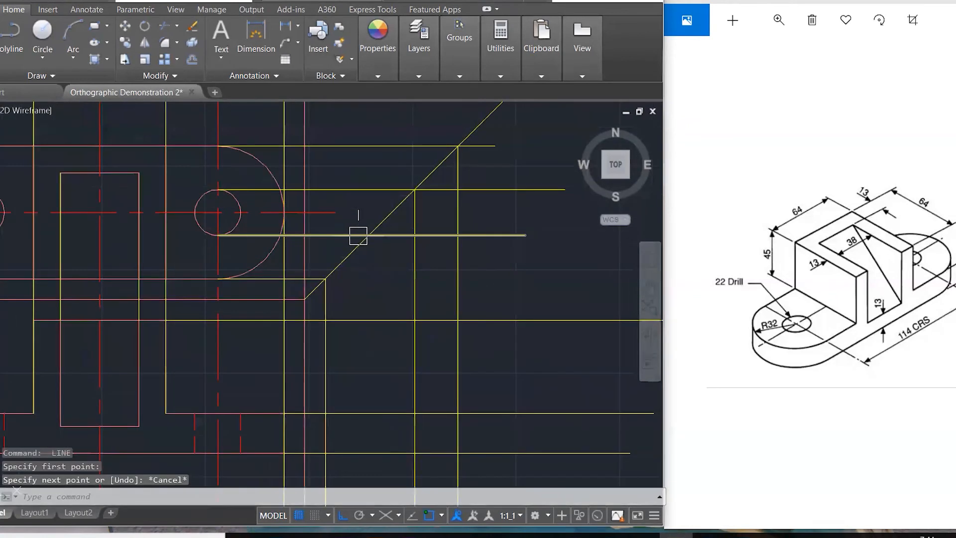
key("Return")
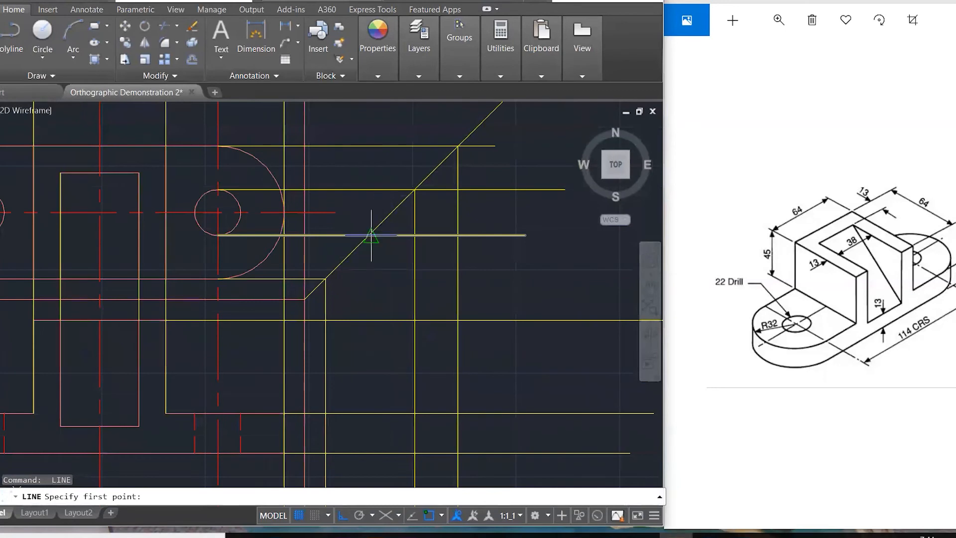
left_click(371, 236)
scroll(371, 213, "up", 2)
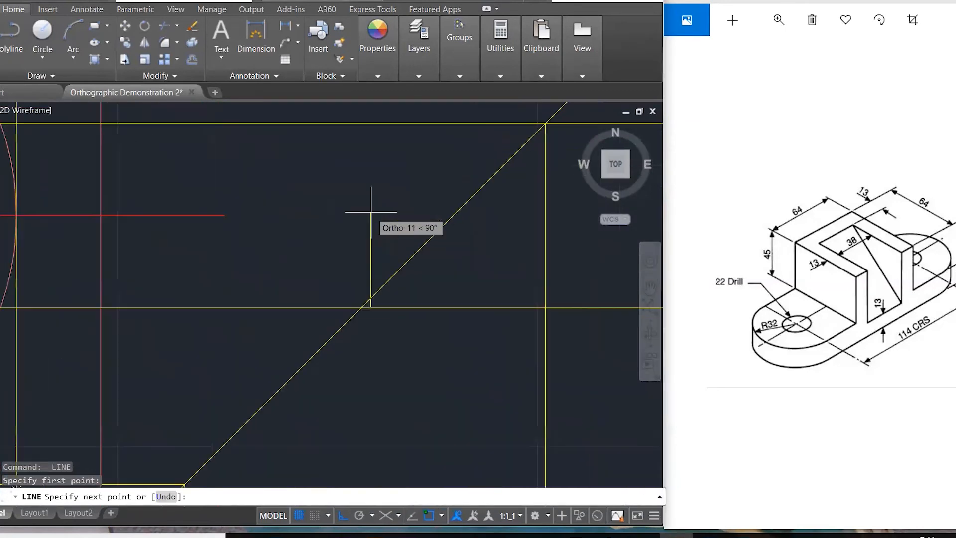
key("Escape")
Step: Drop a vertical line from where the hole's lower projection line meets the 45° line to below the front view
key("Return")
left_click(361, 308)
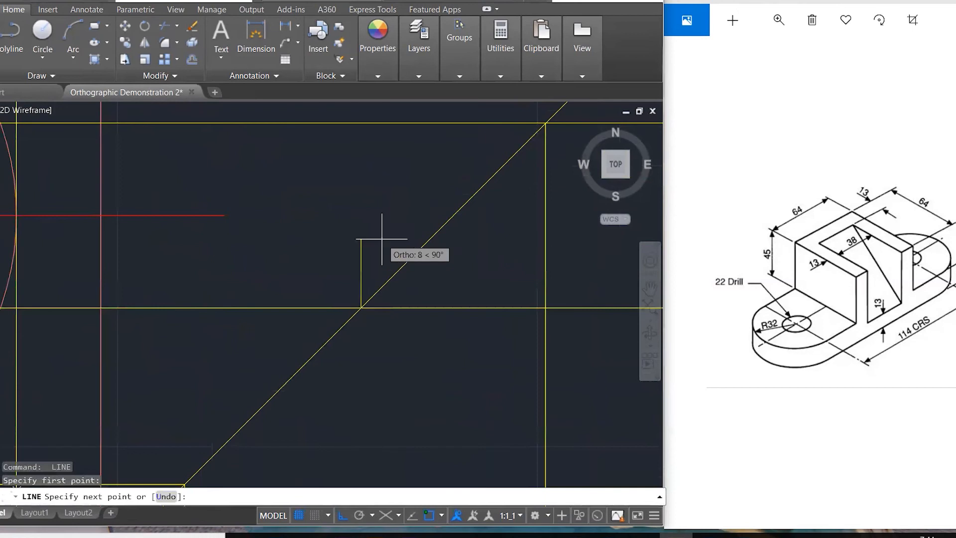
scroll(382, 239, "down", 3)
scroll(374, 318, "up", 4)
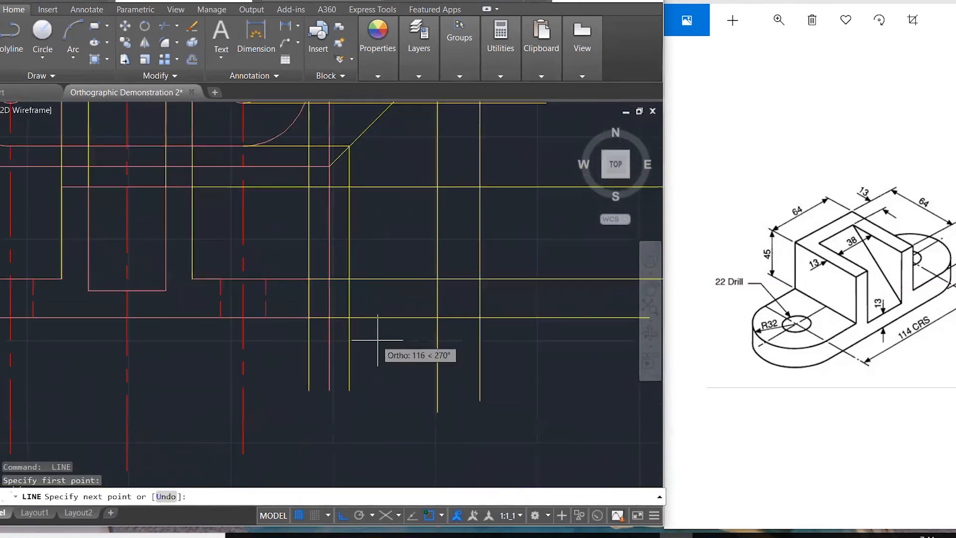
left_click(386, 382)
key("Escape")
key("Escape")
scroll(385, 384, "down", 2)
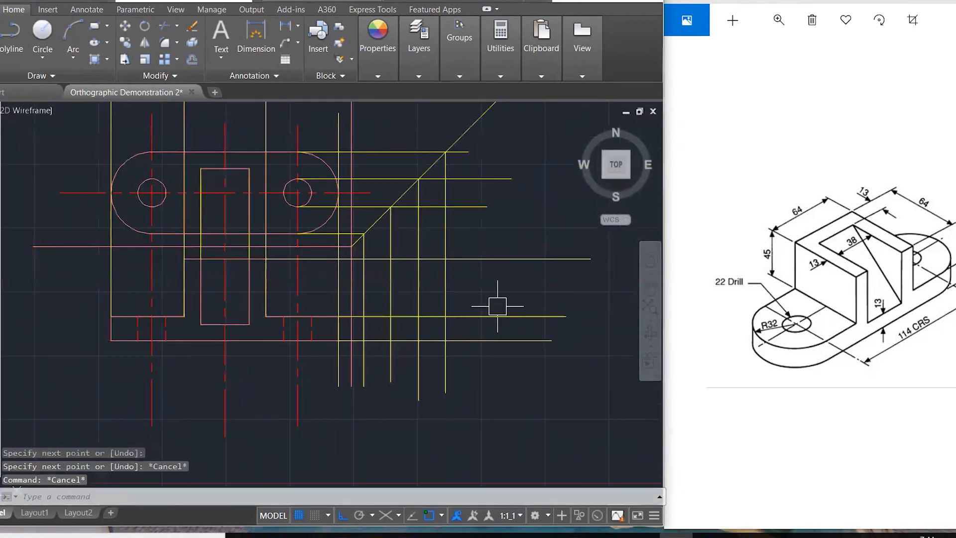
Step: Fillet both pairs of hole projection lines into sharp corners where they meet on the 45° line
type("f")
key("Return")
left_click(377, 177)
left_click(418, 225)
key("space")
left_click(366, 207)
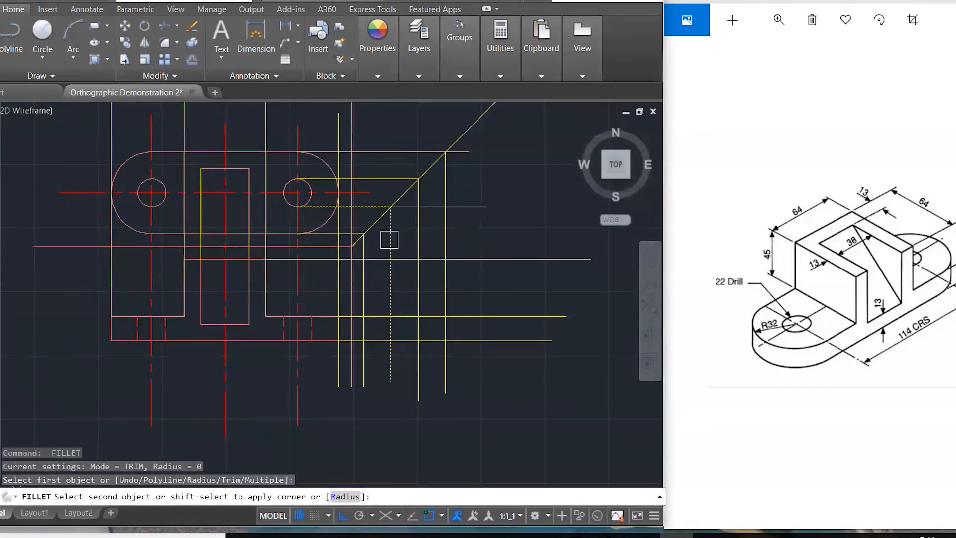
left_click(389, 239)
key("space")
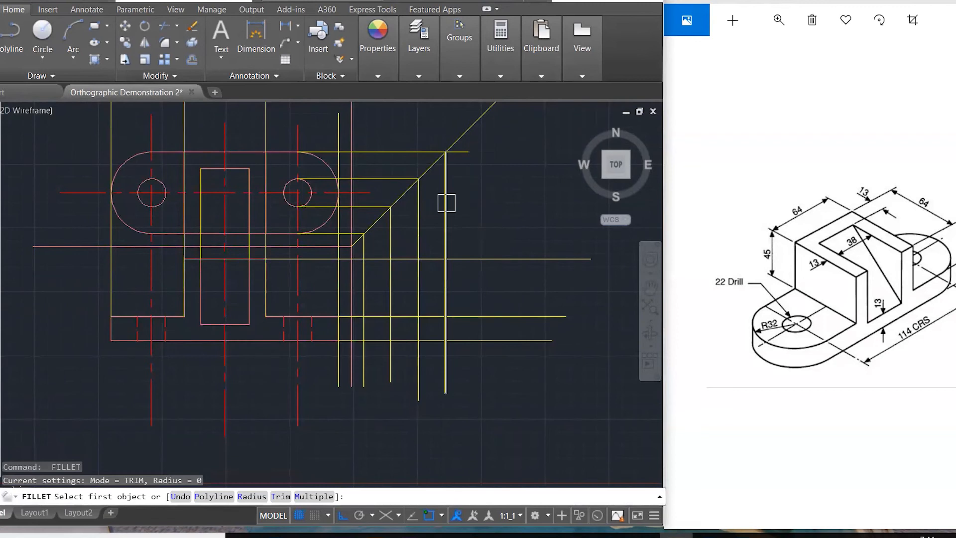
left_click(446, 202)
key("Escape")
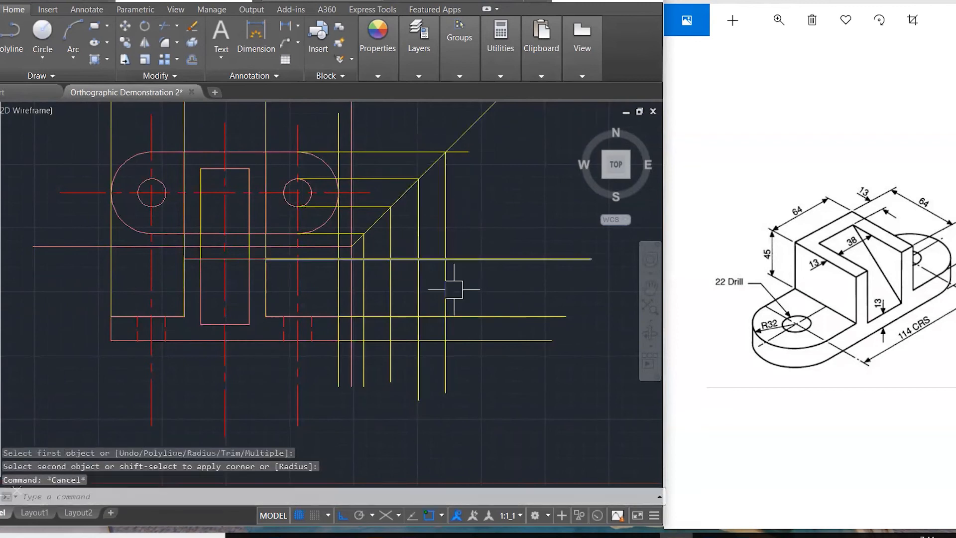
key("Escape")
key("Escape")
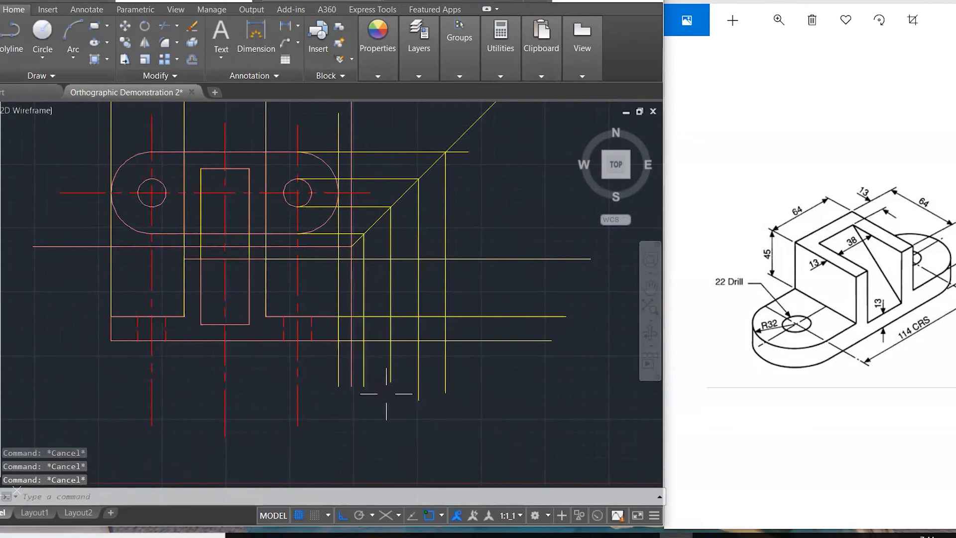
Step: Make OUTLINE the current layer
left_click(421, 63)
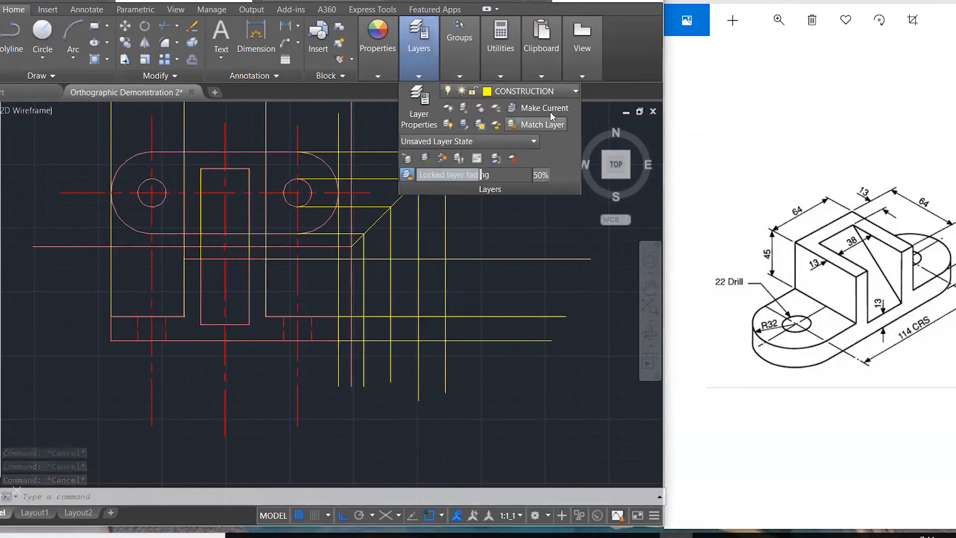
left_click(500, 89)
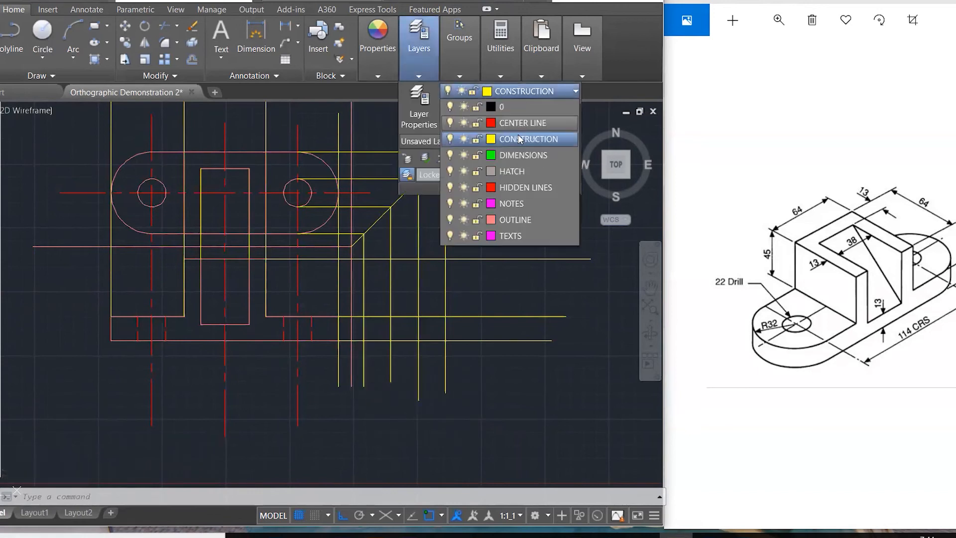
left_click(519, 219)
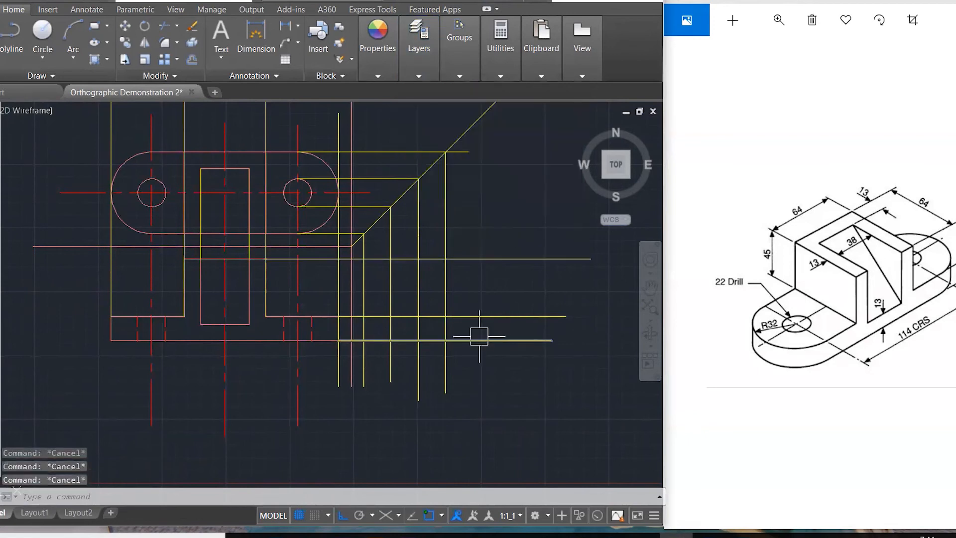
Step: Trace the side view's base outline through the intersections of the outermost vertical and the two lower horizontal projection lines
type("l")
key("Return")
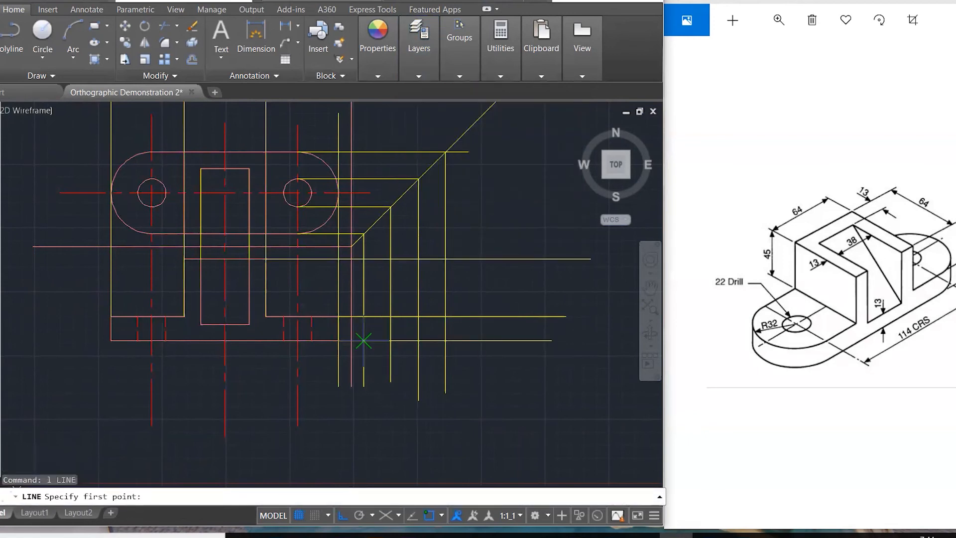
left_click(364, 341)
left_click(364, 316)
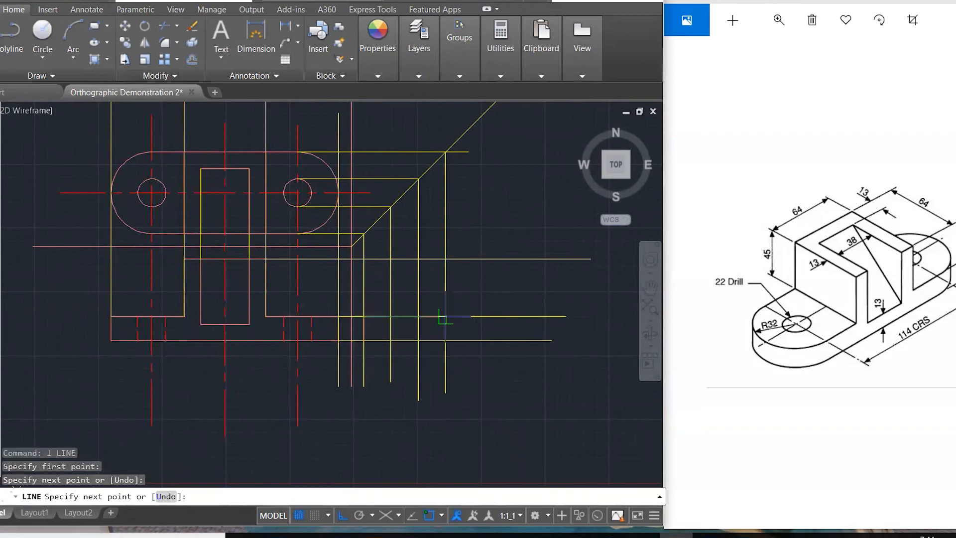
left_click(445, 317)
left_click(445, 341)
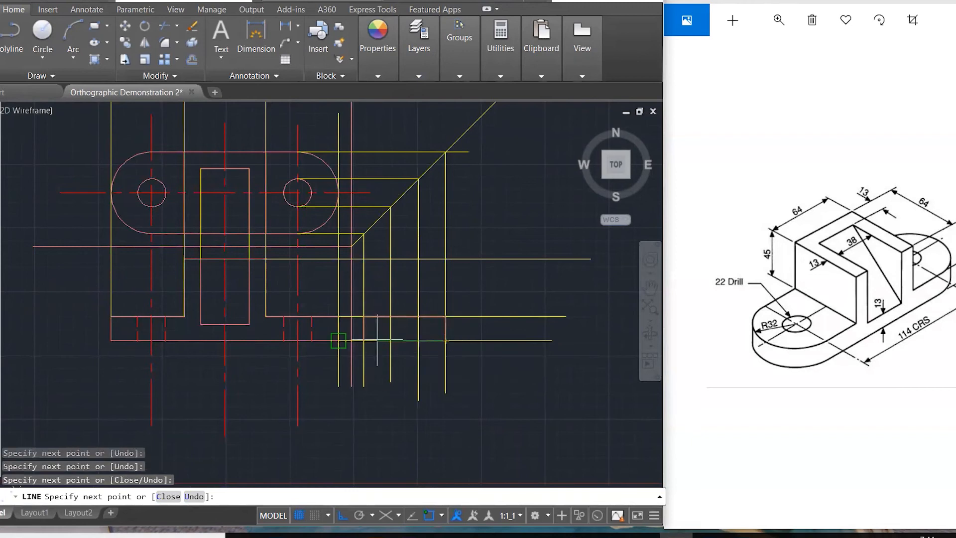
key("Escape")
key("Escape")
key("Escape")
Step: Trace the side view's upright outline above the base, along the outermost verticals and the top horizontal projection line
type("l")
key("Return")
left_click(446, 316)
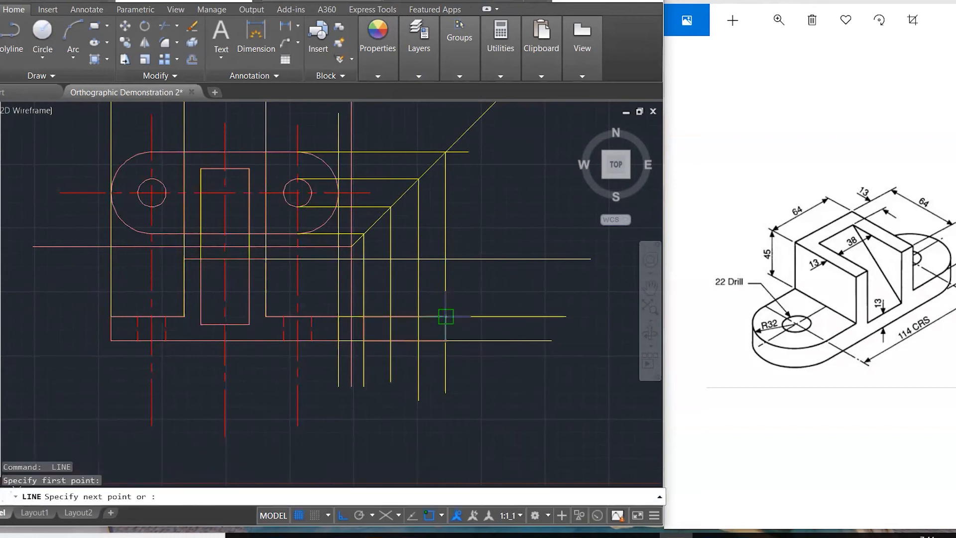
left_click(445, 259)
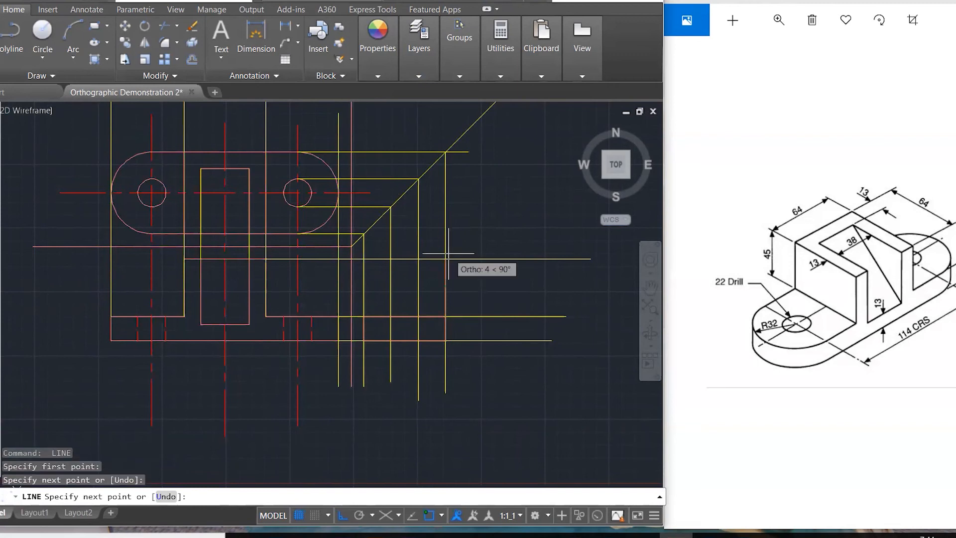
left_click(364, 259)
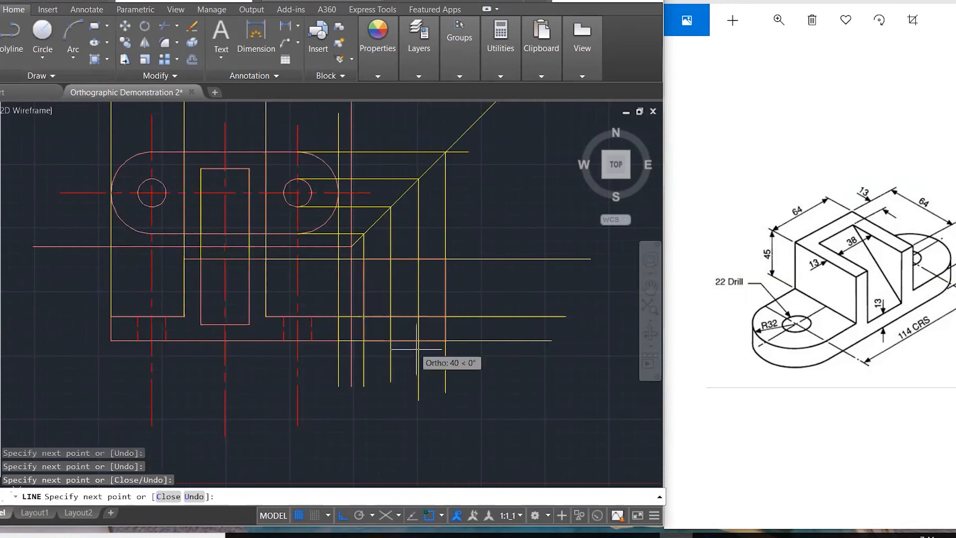
key("Escape")
key("Escape")
key("Escape")
key("Escape")
Step: Move the two vertical hole projection lines in the side view to the HIDDEN LINES layer
left_click(391, 278)
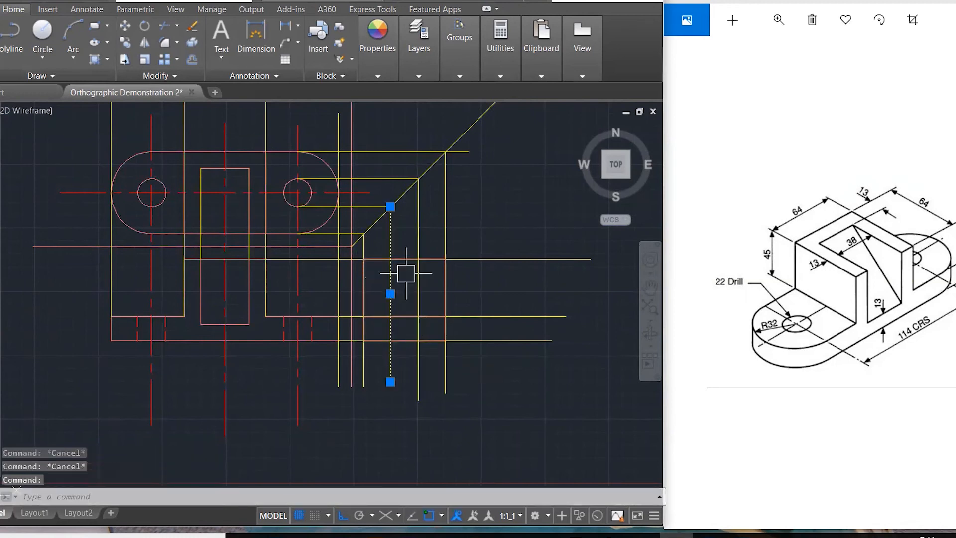
left_click(418, 217)
left_click(414, 60)
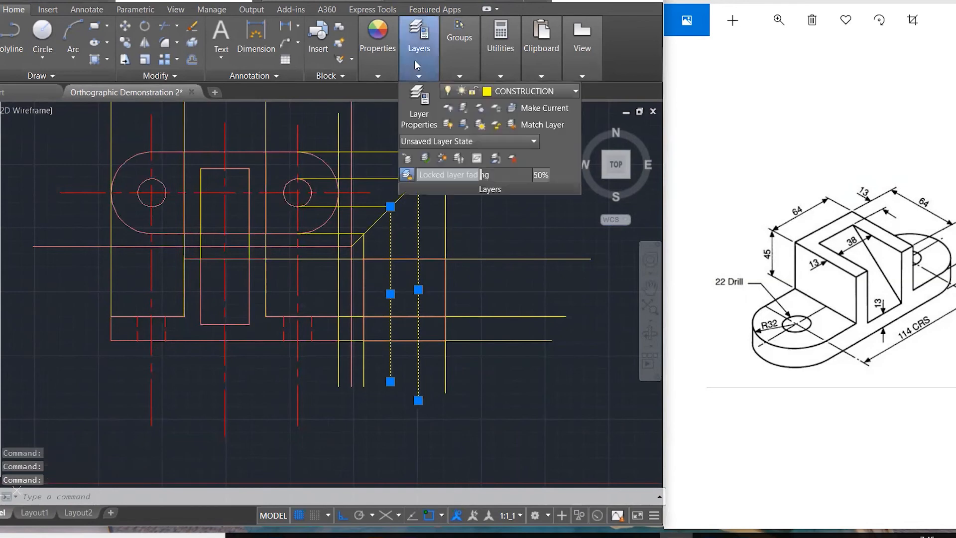
left_click(498, 89)
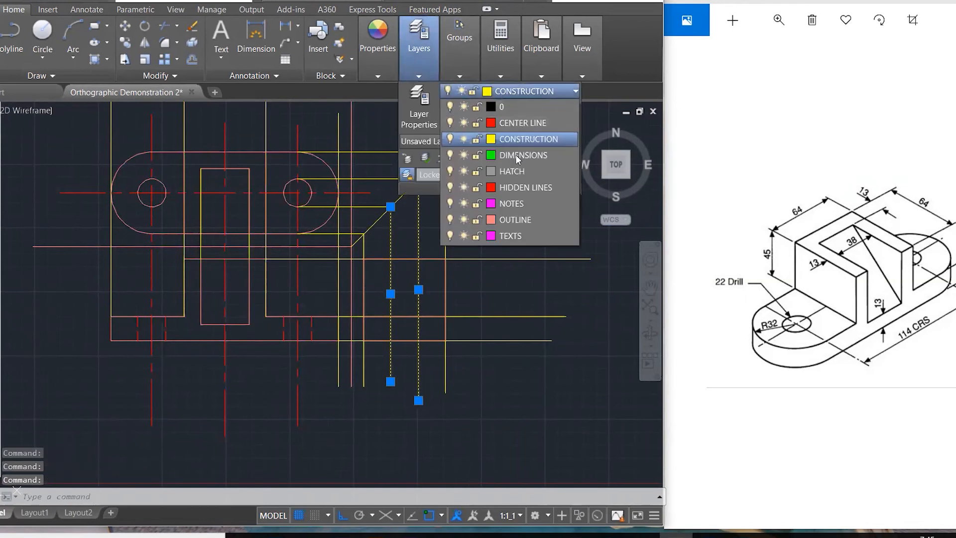
left_click(533, 189)
key("Escape")
key("Escape")
key("Escape")
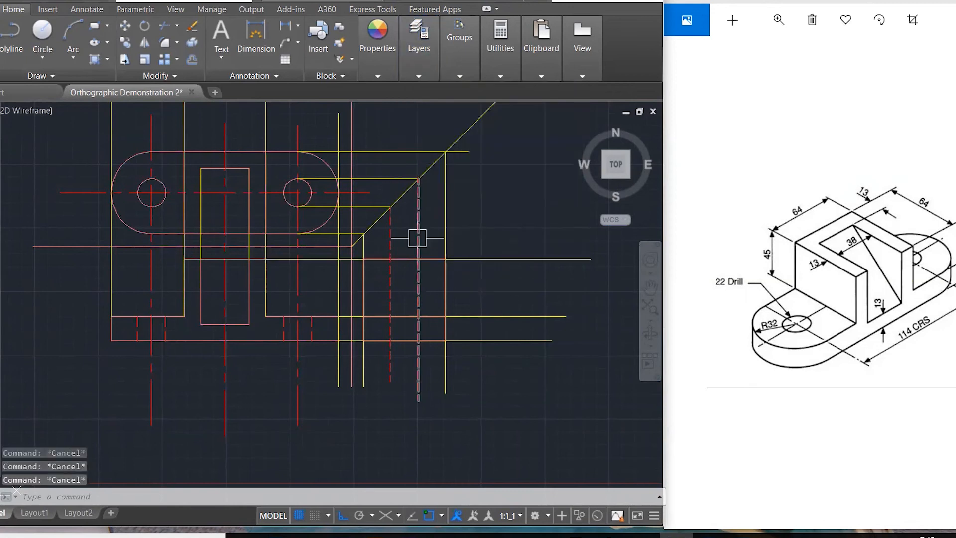
Step: Stretch the plan view's horizontal centre line past the 45° line
left_click(367, 193)
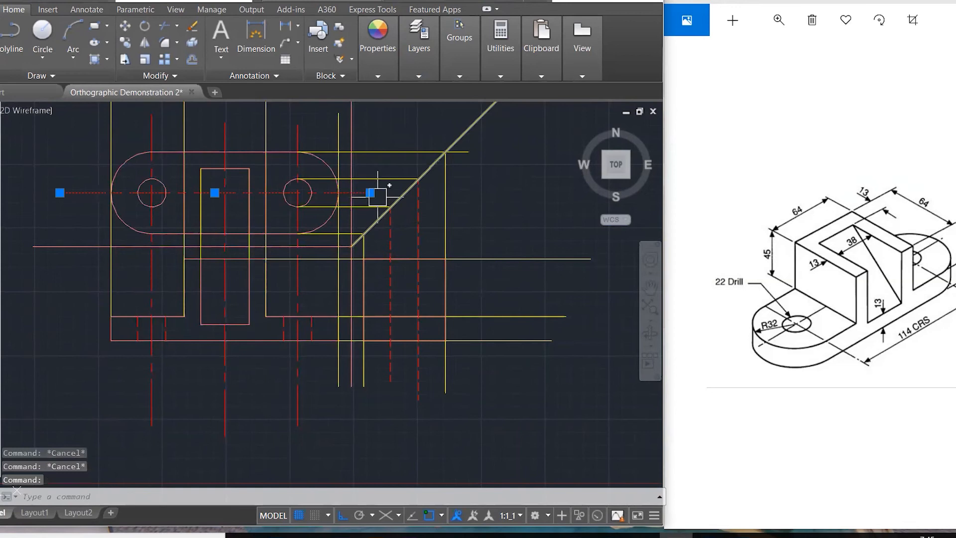
left_click(371, 192)
left_click(493, 193)
key("Escape")
key("Escape")
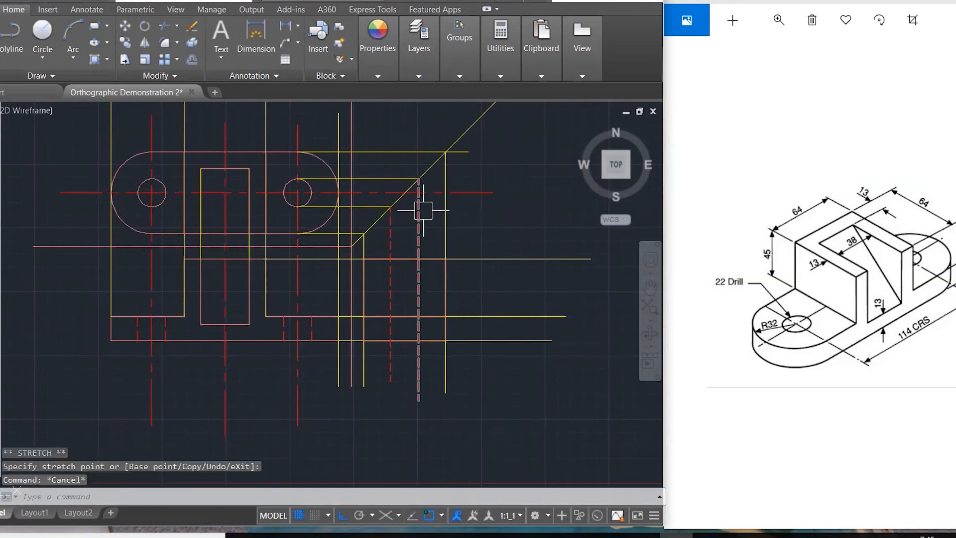
Step: Draw a vertical line from where the plan's centre line meets the 45° line to below the side view
type("l")
key("Return")
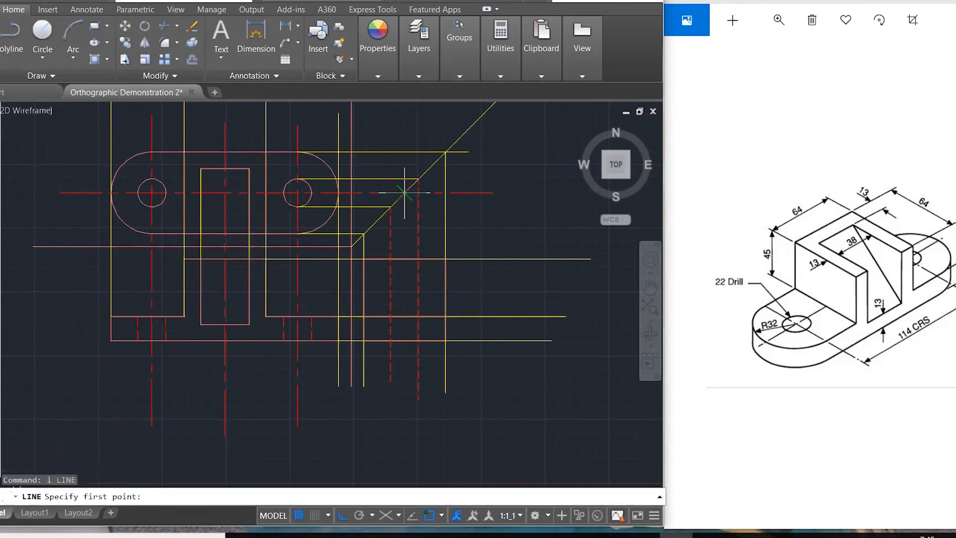
left_click(418, 178)
left_click(404, 425)
key("Escape")
key("Escape")
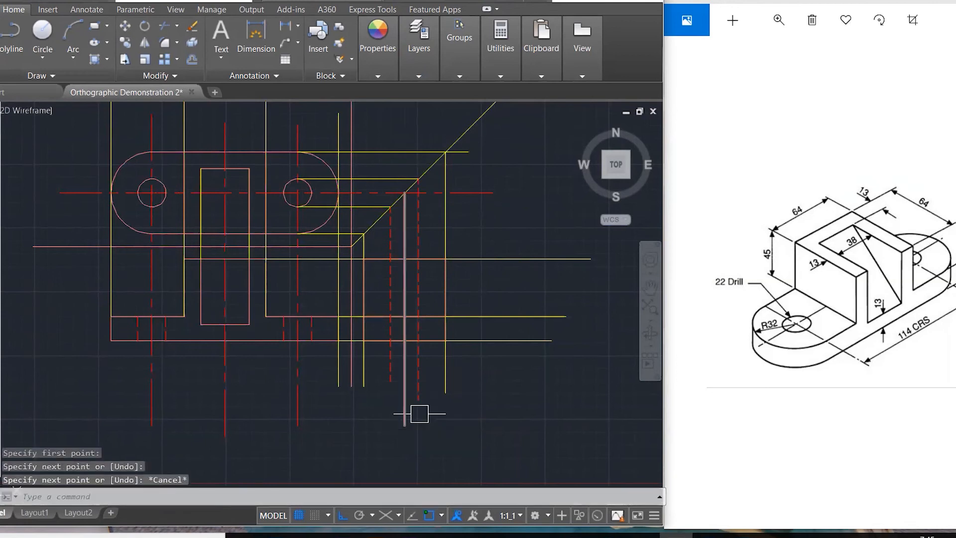
Step: Match the new vertical line's properties to the front view's hole centre line
type("ma")
key("Return")
left_click(301, 406)
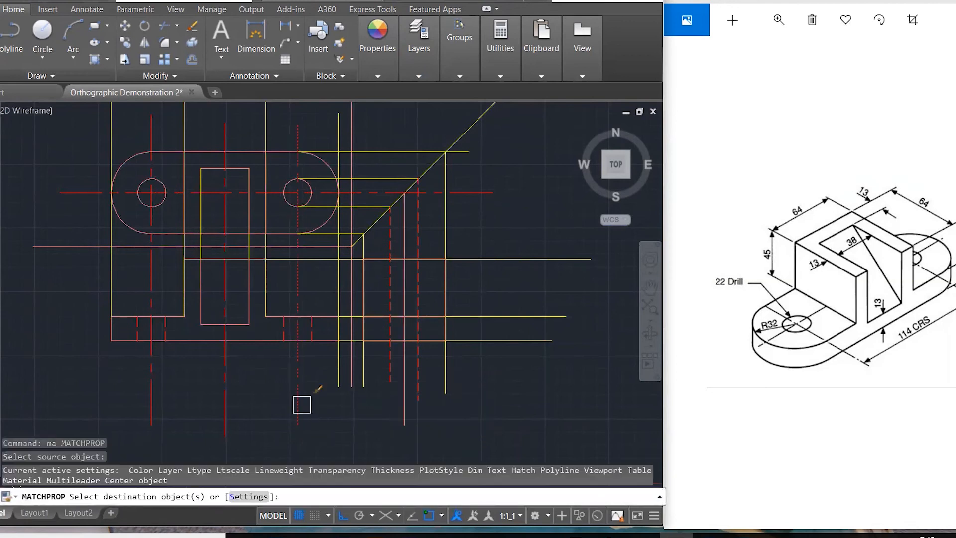
left_click(405, 413)
key("Escape")
key("Escape")
key("Escape")
key("Escape")
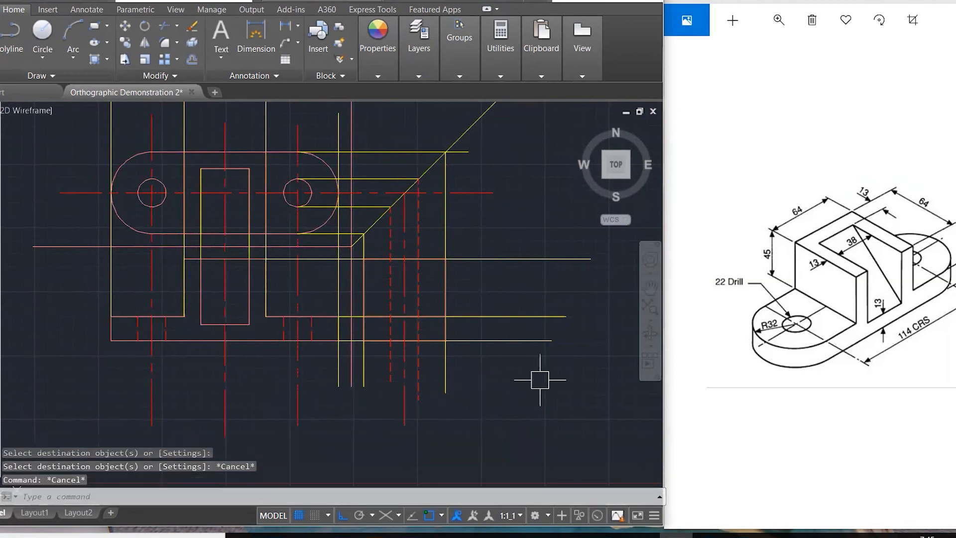
Step: Trim the two hidden hole lines in the side view to the thickness of the base
type("tr")
key("Return")
left_click(448, 388)
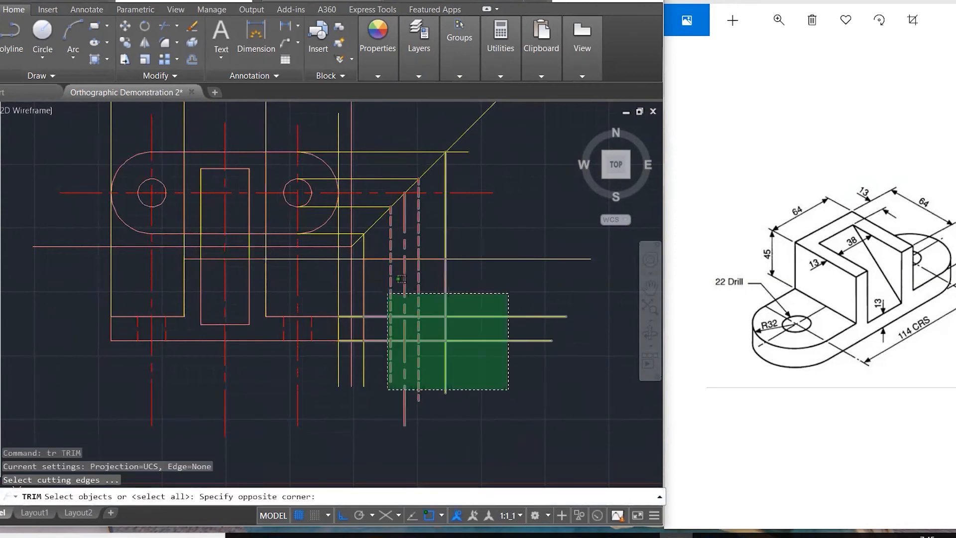
left_click(384, 292)
key("Return")
left_click(391, 298)
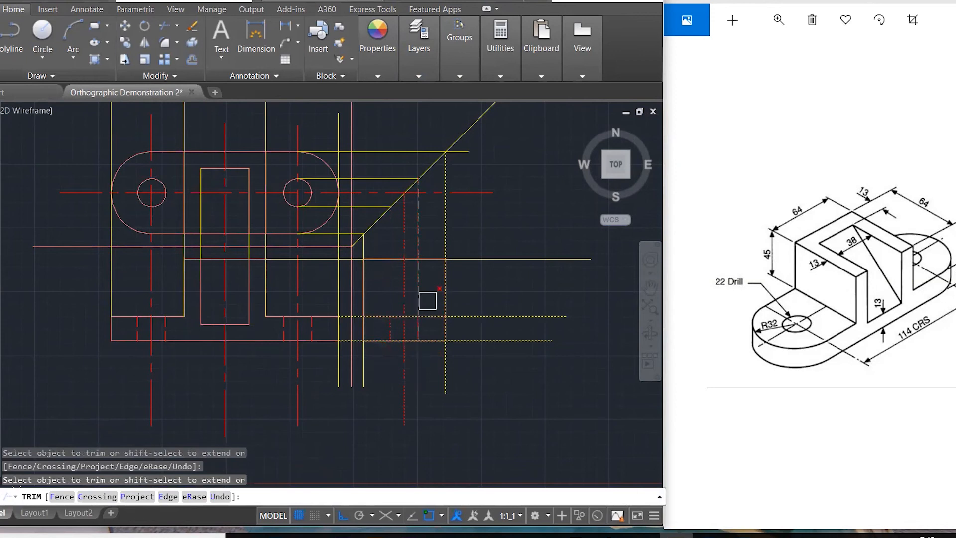
key("Escape")
key("Escape")
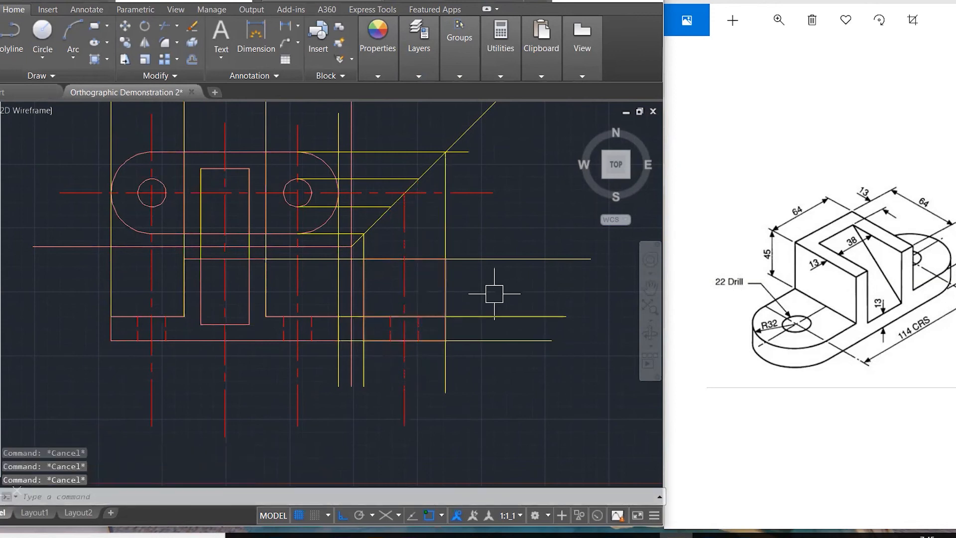
Step: Redraw both hole projection lines vertically from the 45° line to the top edge of the side view's base
type("l")
key("Return")
left_click(419, 178)
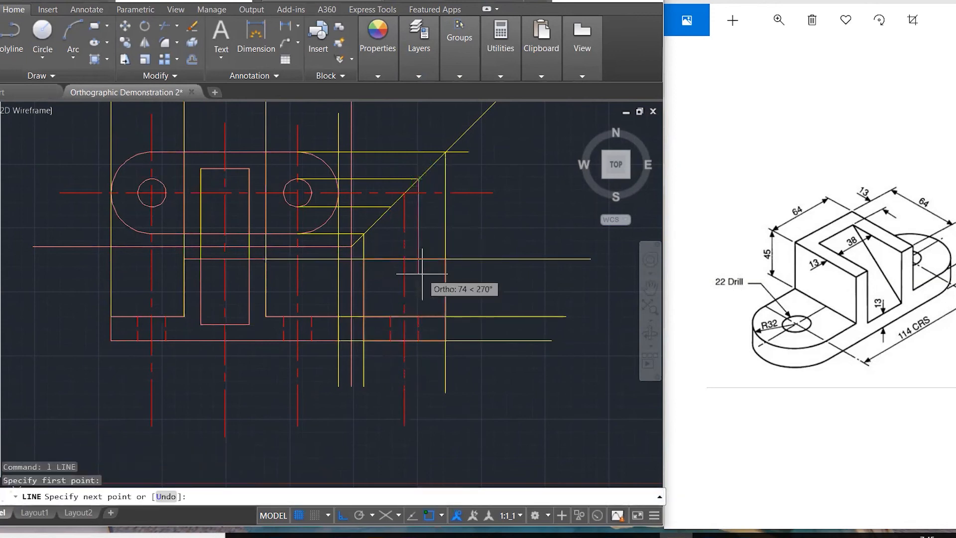
left_click(418, 316)
key("Escape")
key("Return")
left_click(390, 206)
left_click(390, 317)
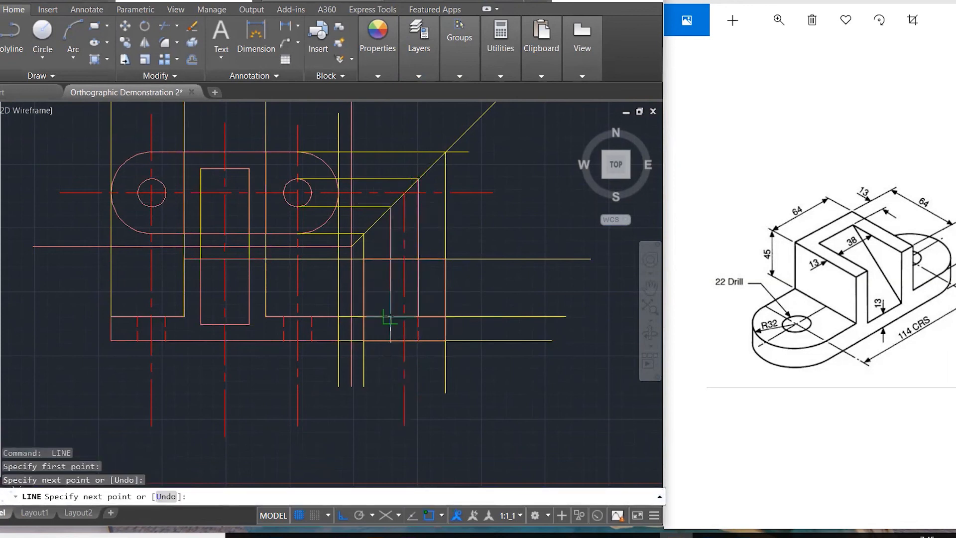
key("Escape")
key("Escape")
Step: Match the two redrawn hole projection lines to the yellow construction line's properties
type("ma")
key("Return")
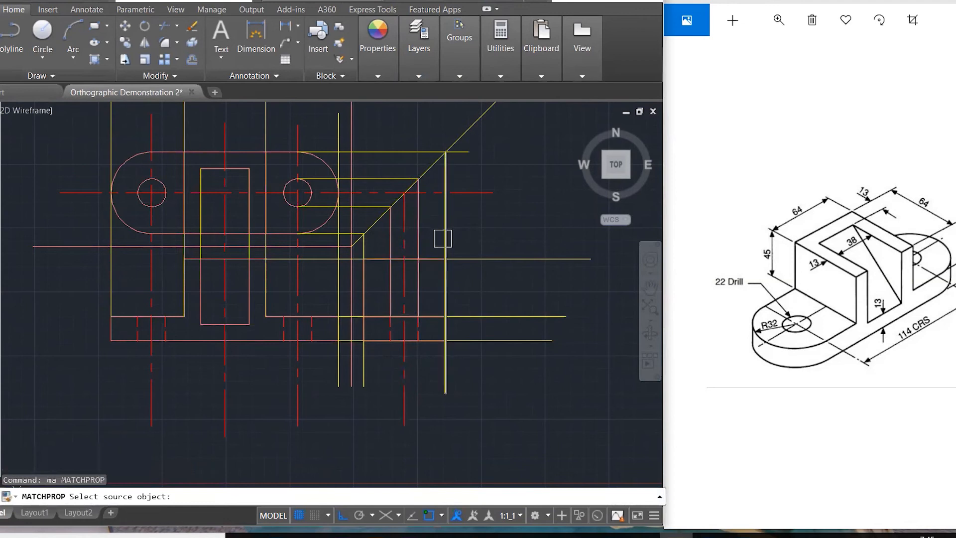
left_click(438, 235)
left_click(427, 233)
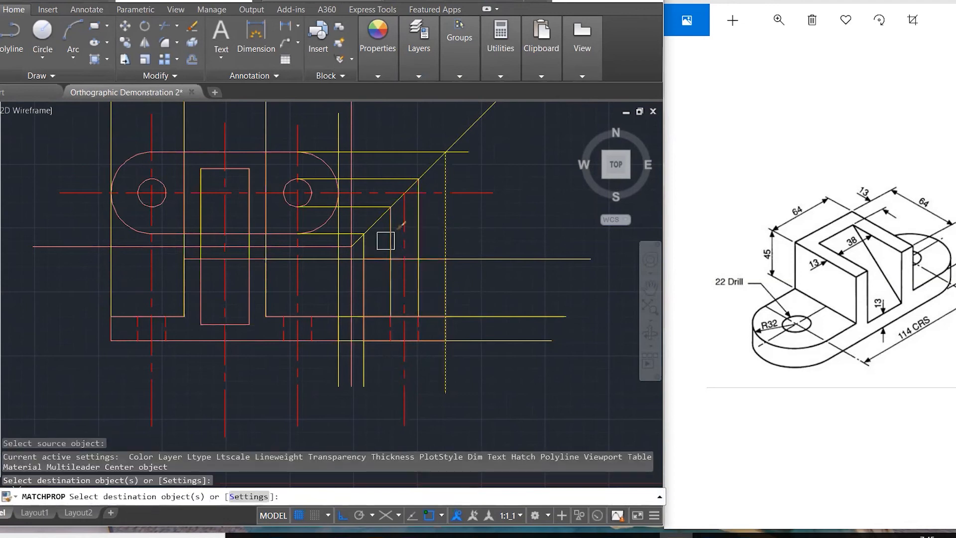
left_click(386, 241)
key("Escape")
key("Escape")
key("Escape")
key("Escape")
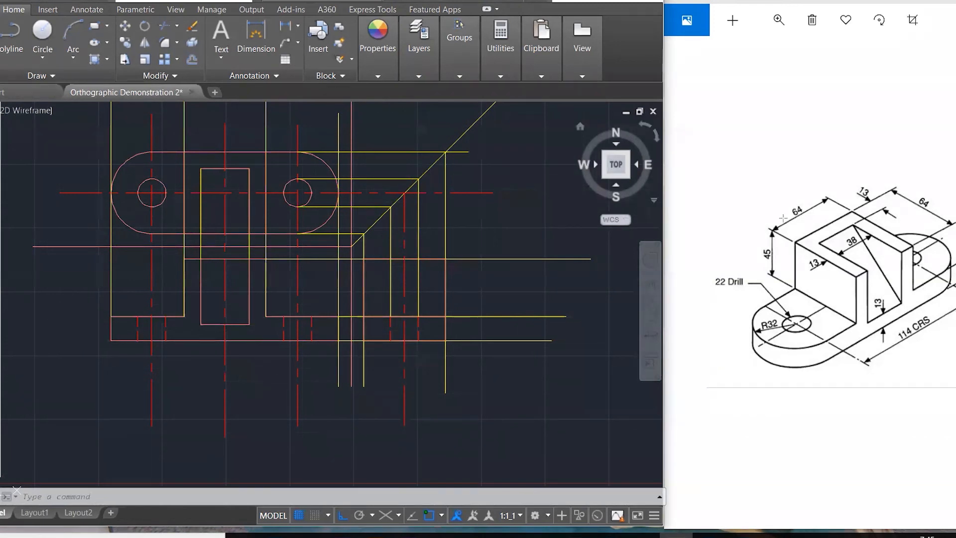
left_click_drag(847, 215, 865, 259)
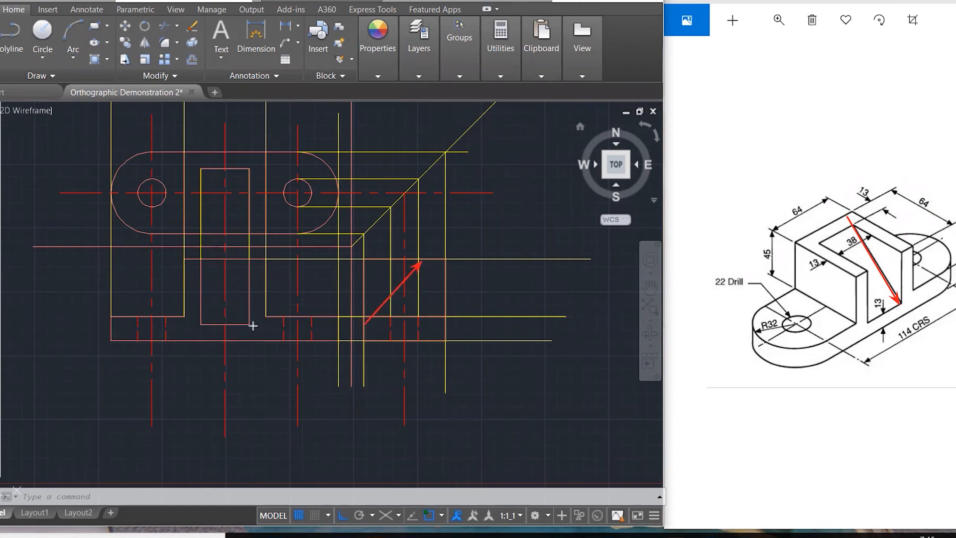
left_click_drag(343, 330, 365, 324)
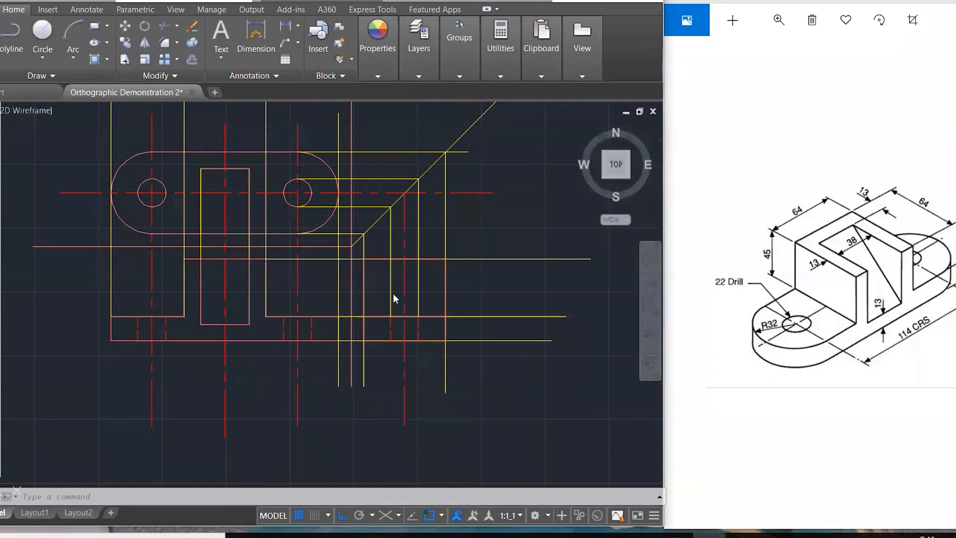
Step: Make CONSTRUCTION the current layer and project the lower corner of the front view's slot horizontally past the side view
type("l")
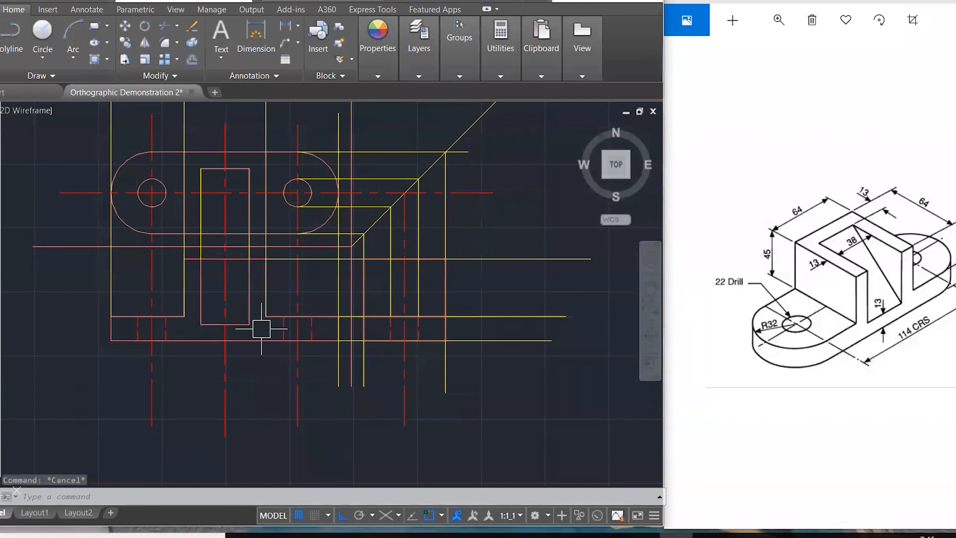
key("Return")
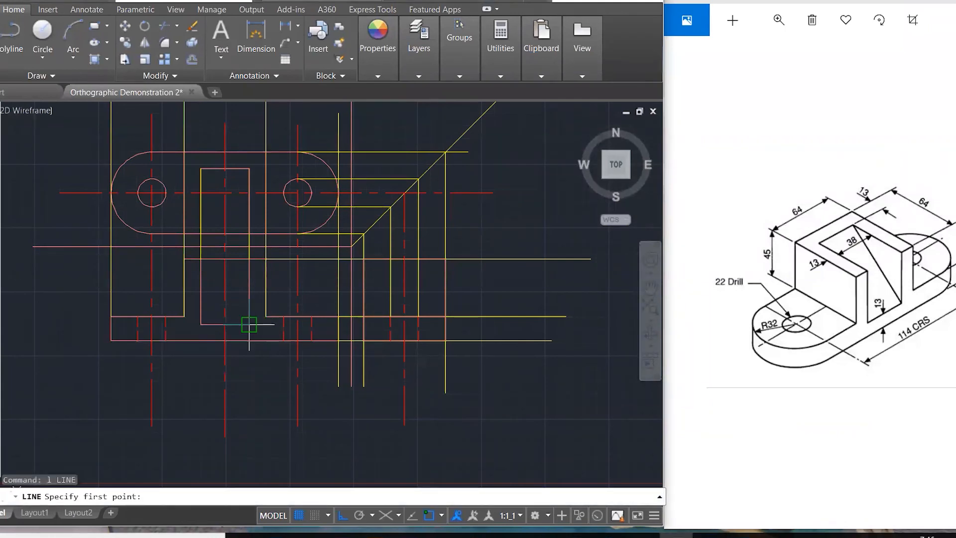
left_click(419, 42)
left_click(480, 93)
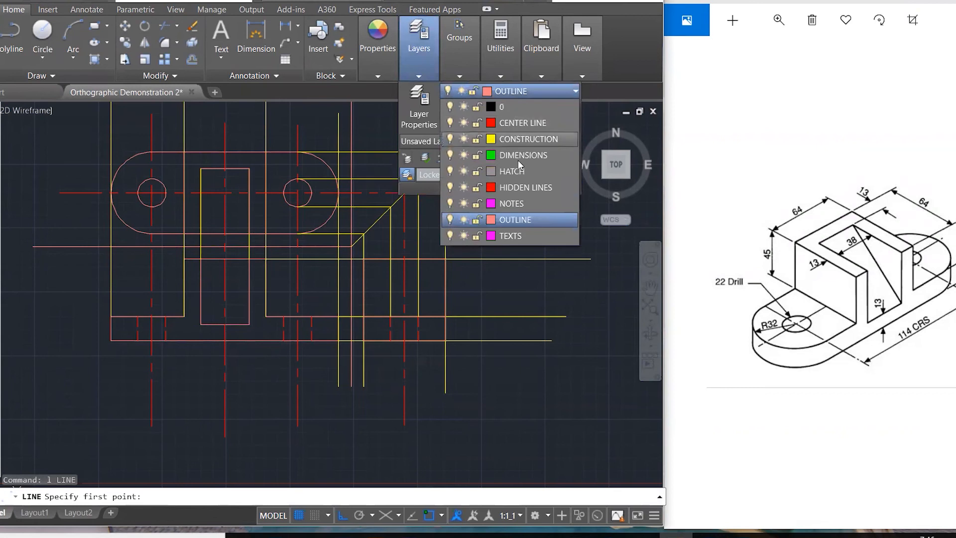
left_click(530, 140)
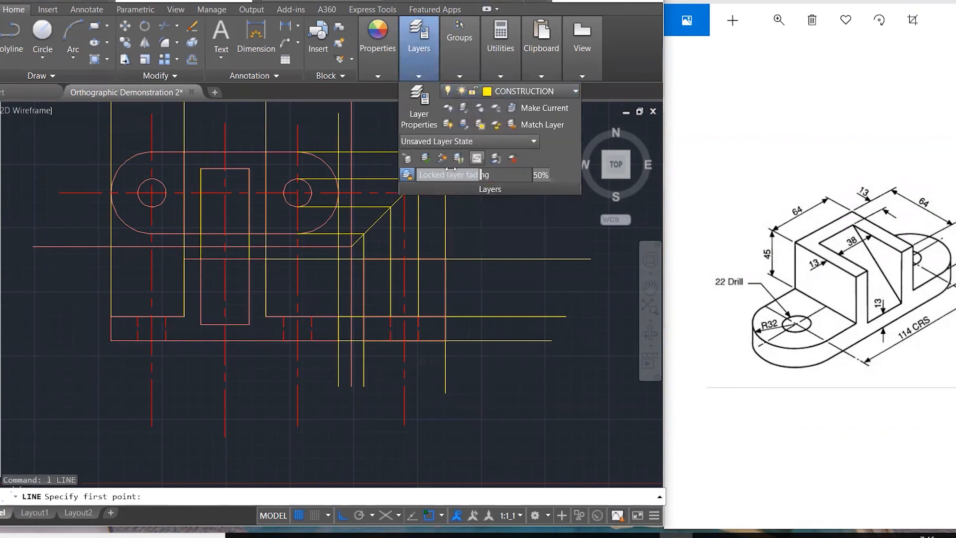
left_click(250, 325)
left_click(529, 332)
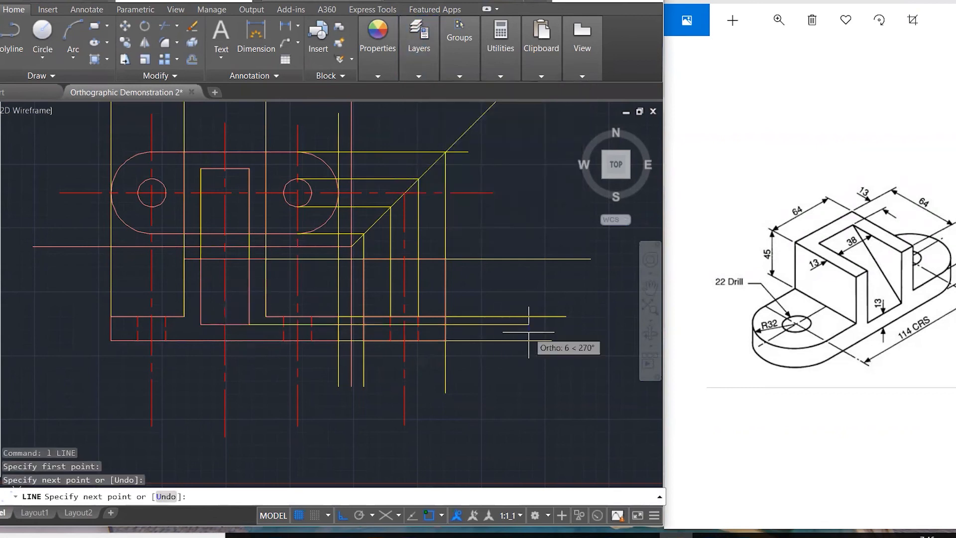
key("Escape")
key("Escape")
key("Escape")
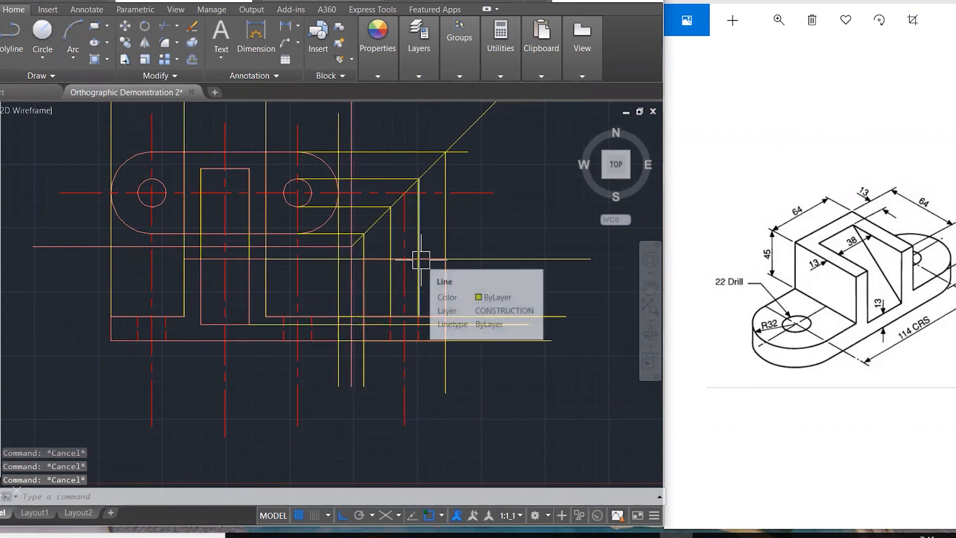
Step: Project the slot's upper corner in the plan view horizontally past the 45° line
key("Return")
left_click(249, 168)
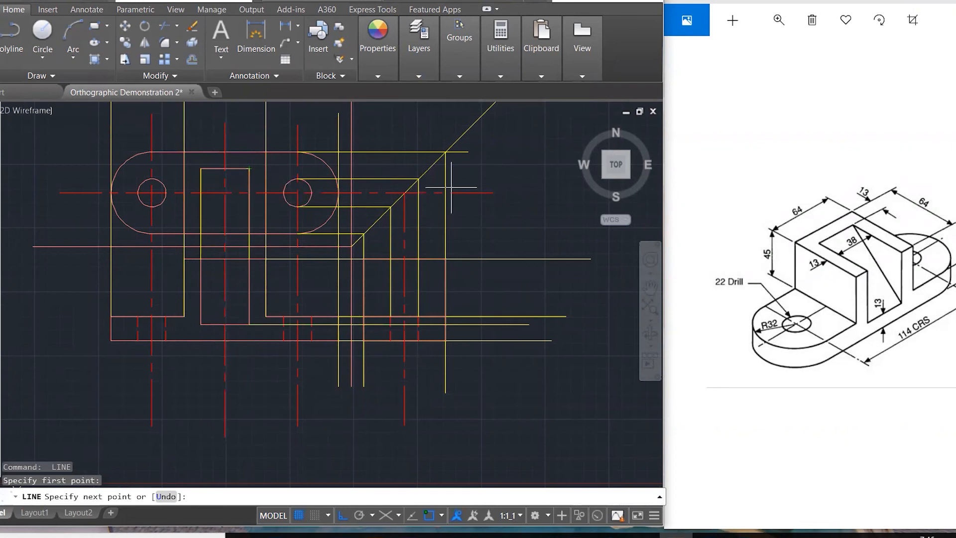
left_click(498, 168)
key("Escape")
key("Escape")
Step: Drop a vertical line from where the slot's projection meets the 45° line to the side view's top edge
key("Return")
left_click(429, 169)
left_click(428, 259)
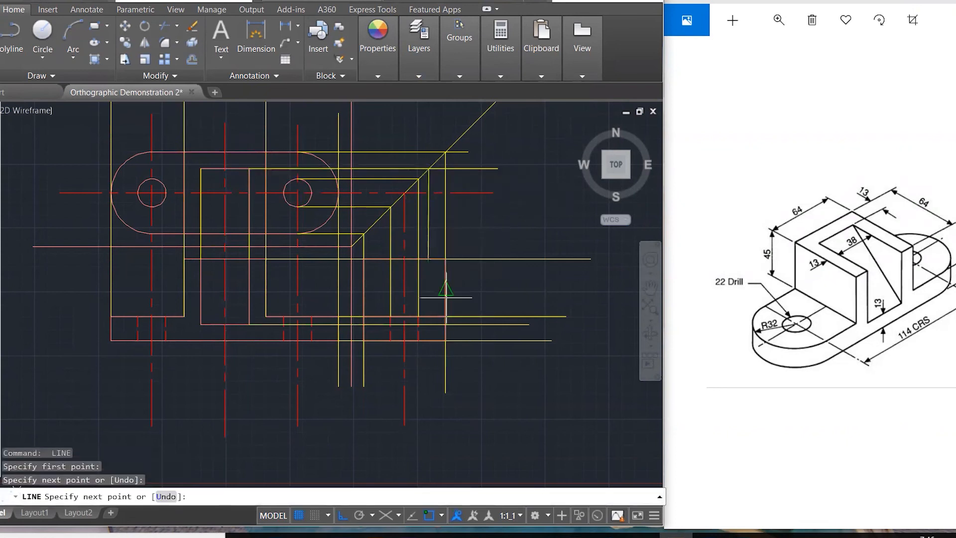
key("Escape")
key("Escape")
key("Escape")
Step: Draw the sloping line from the slot's projection on the side view's top edge to the slot's lower projection on the near vertical edge
type("l")
key("Return")
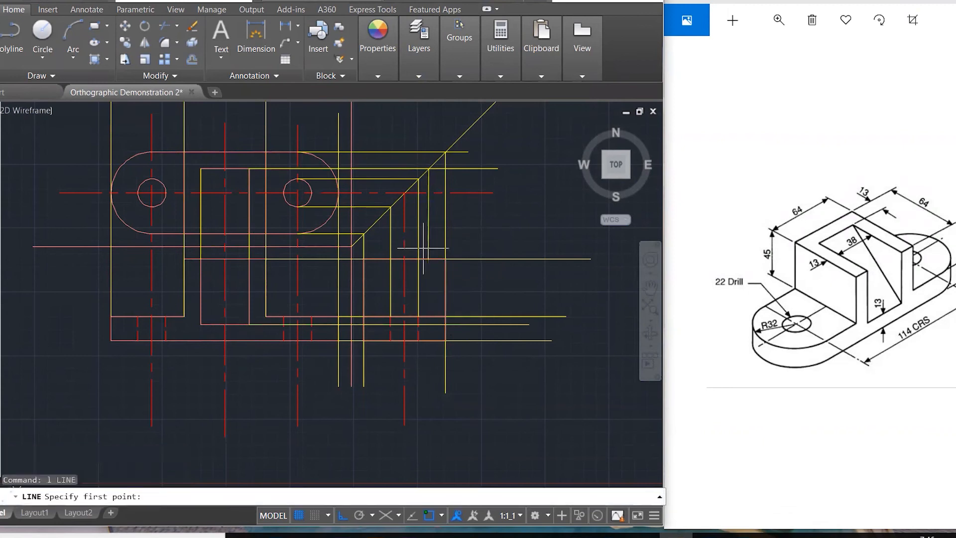
left_click(428, 259)
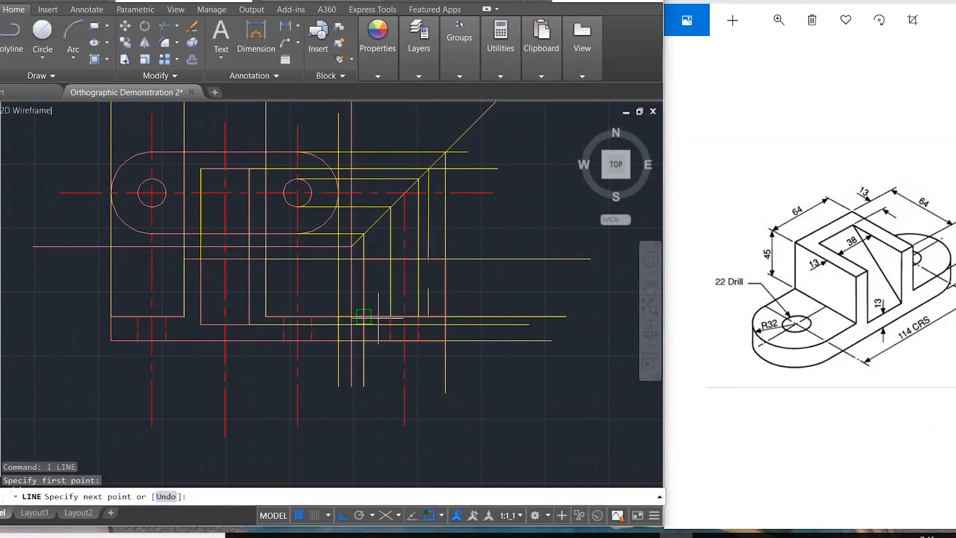
left_click(364, 325)
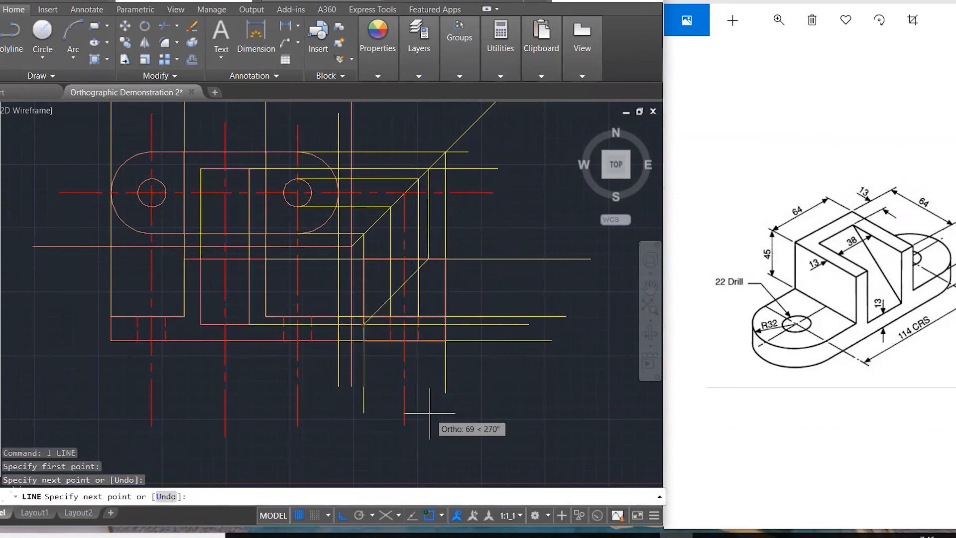
key("Escape")
key("Escape")
key("Escape")
Step: Match the sloping slot line in the side view to the properties of the hole's hidden line
type("ma")
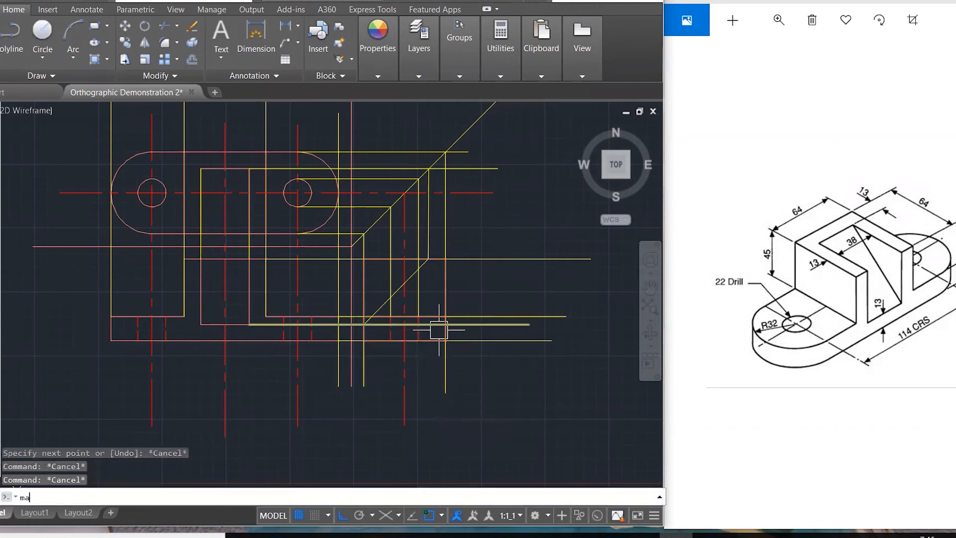
key("Return")
scroll(429, 341, "up", 4)
left_click(397, 324)
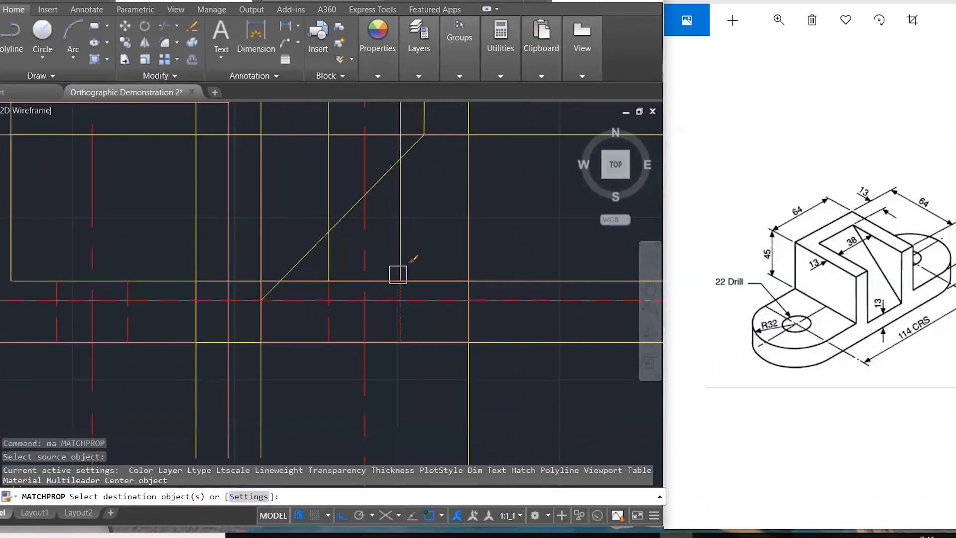
left_click(375, 192)
scroll(438, 244, "down", 2)
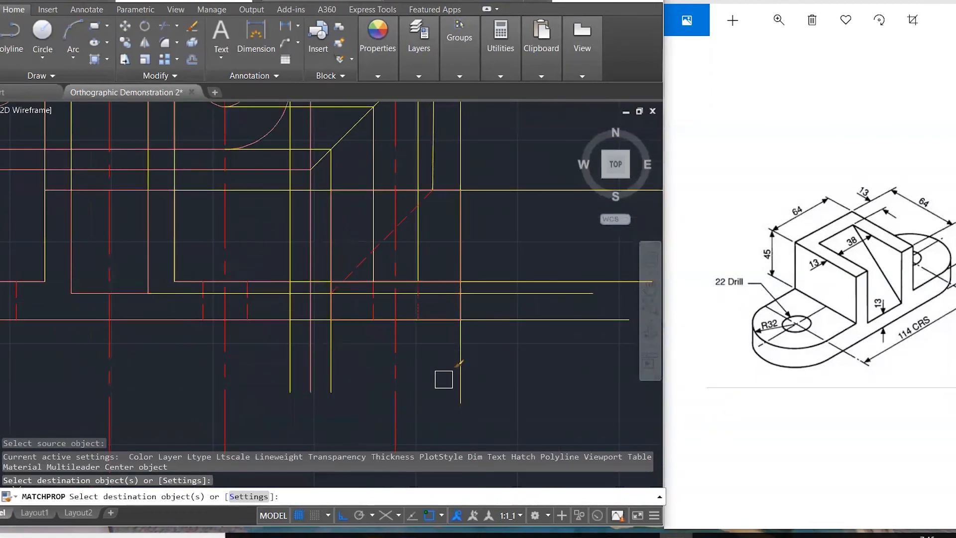
scroll(444, 379, "down", 2)
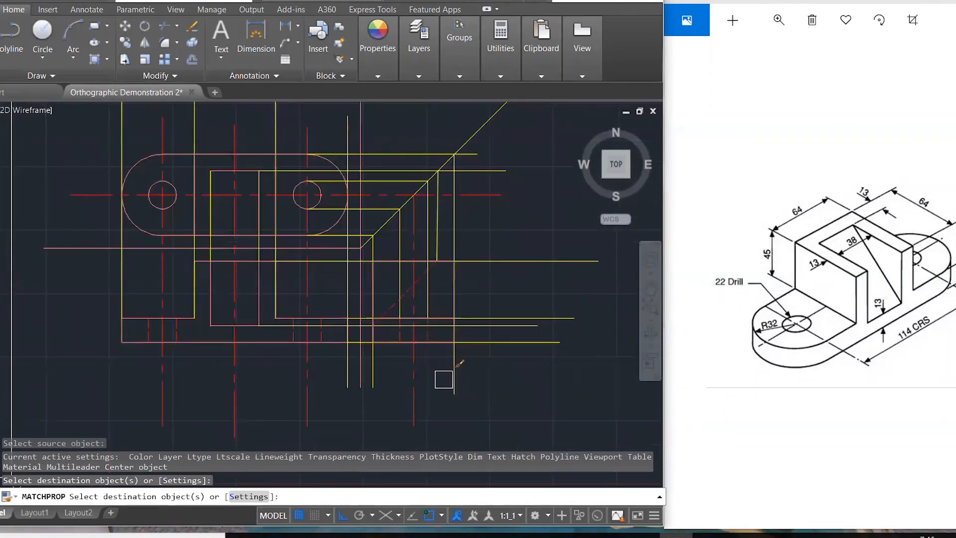
key("Escape")
key("Escape")
key("Escape")
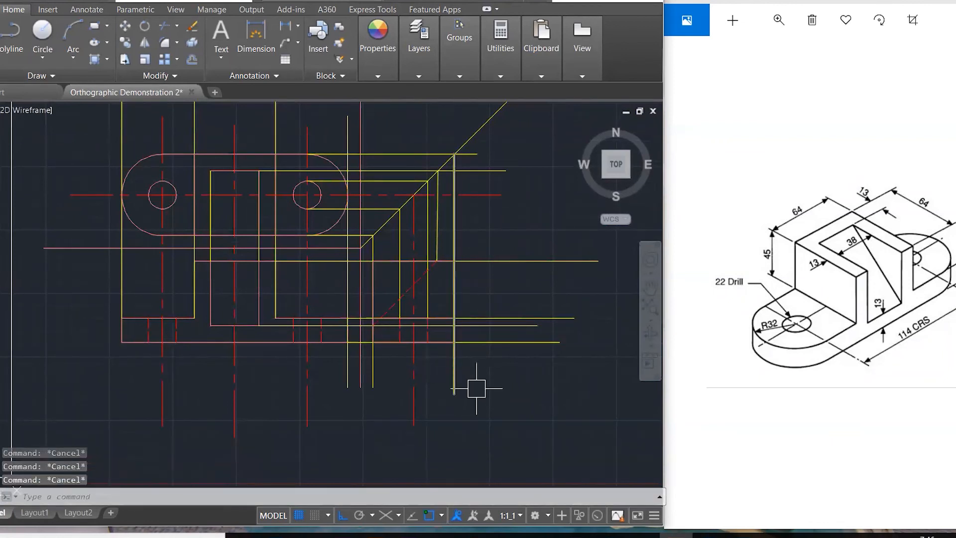
Step: Trim the line ends overshooting above and to the left of the views, using all the geometry as cutting edges
scroll(459, 385, "down", 2)
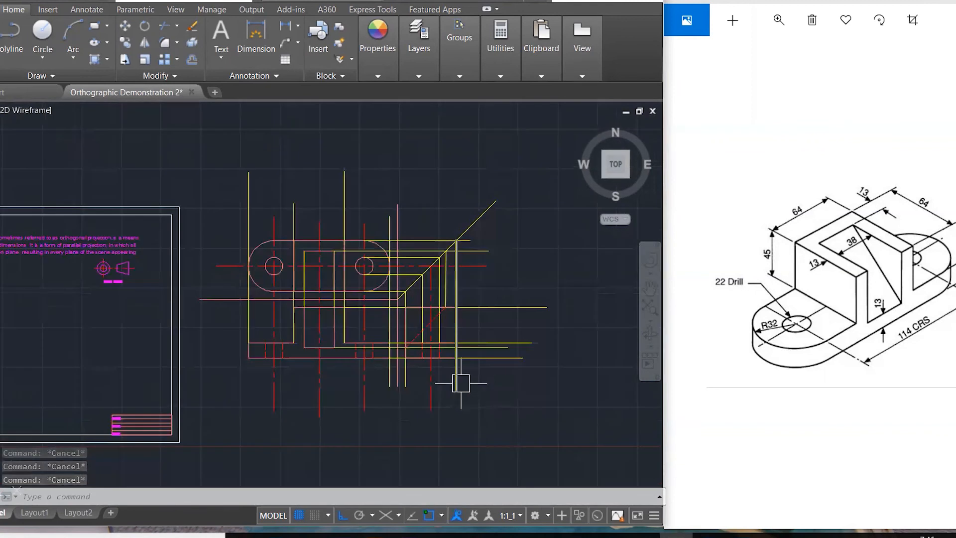
type("tr")
key("Return")
left_click(560, 406)
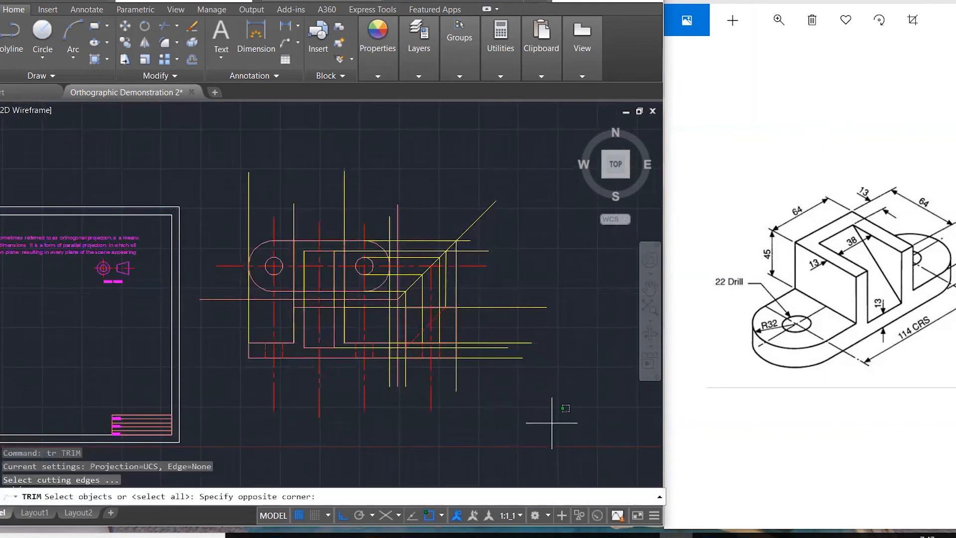
left_click(234, 150)
key("Return")
left_click(509, 224)
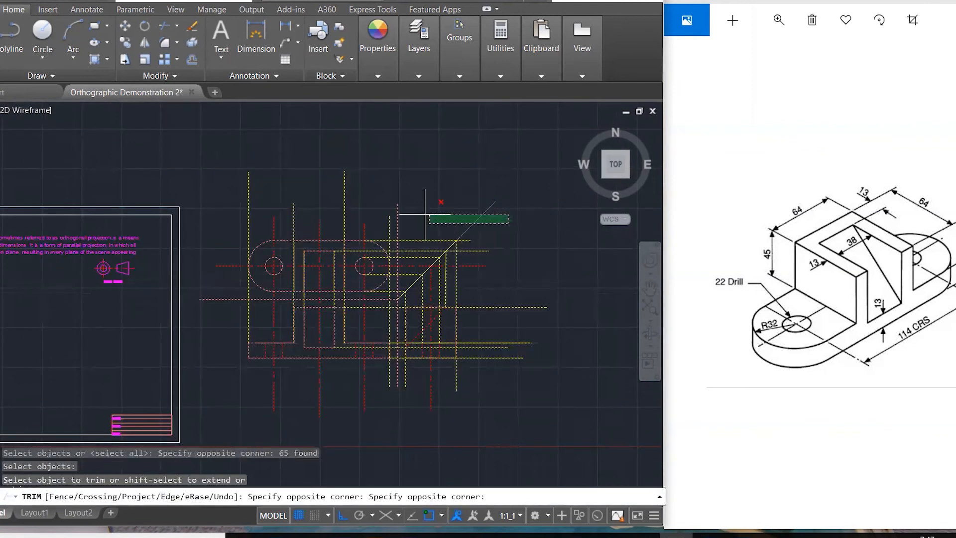
left_click(260, 198)
left_click(239, 181)
left_click(190, 386)
Step: Trim the projection and center line ends overshooting to the right of the side view and below the views
left_click(503, 416)
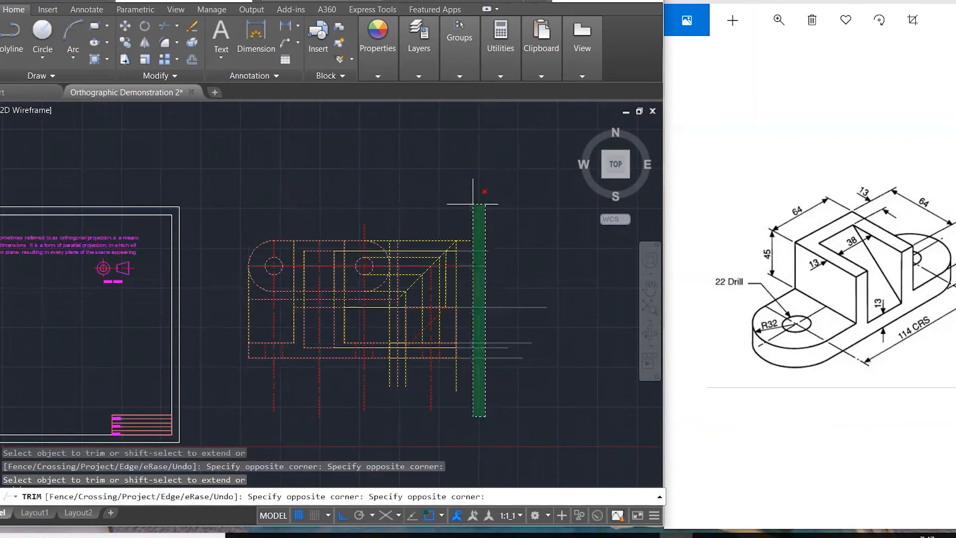
left_click(468, 191)
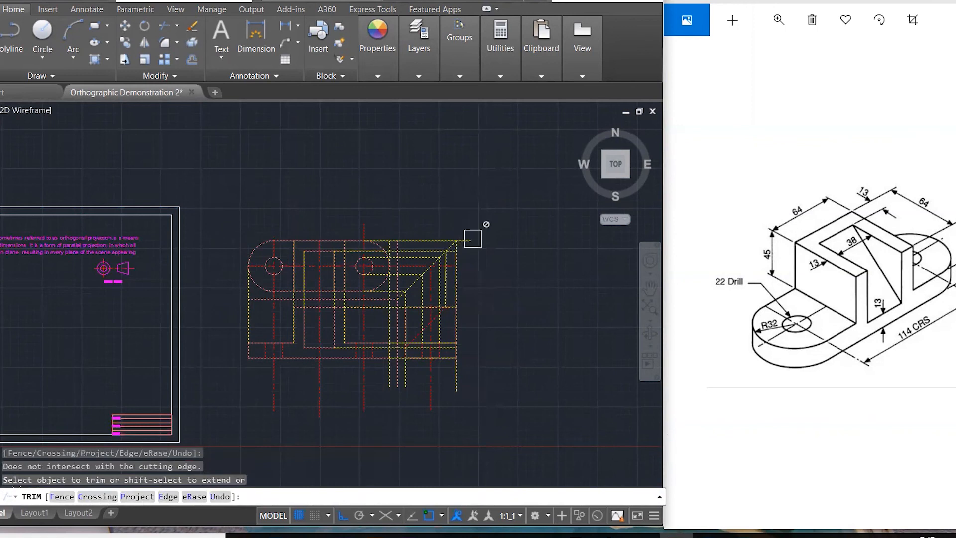
left_click(508, 384)
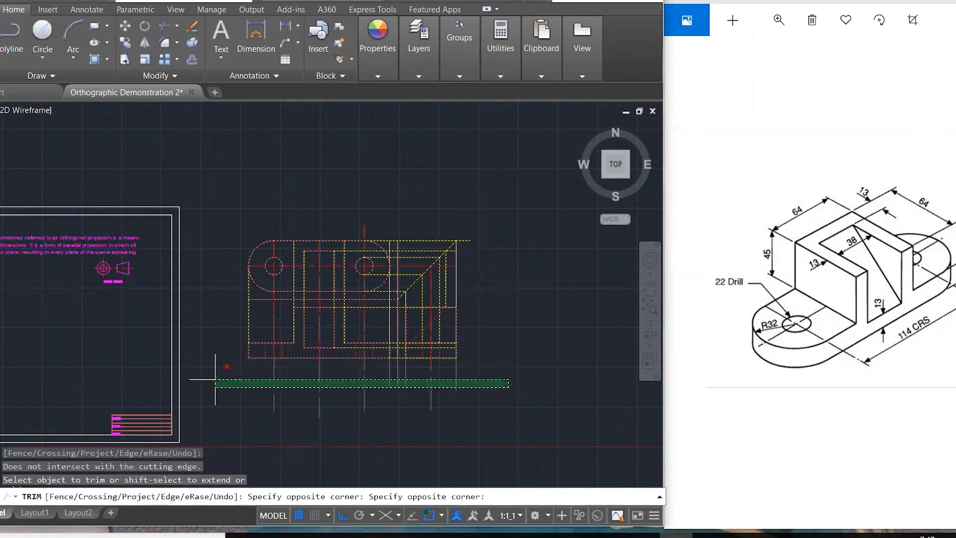
left_click(252, 387)
left_click(416, 268)
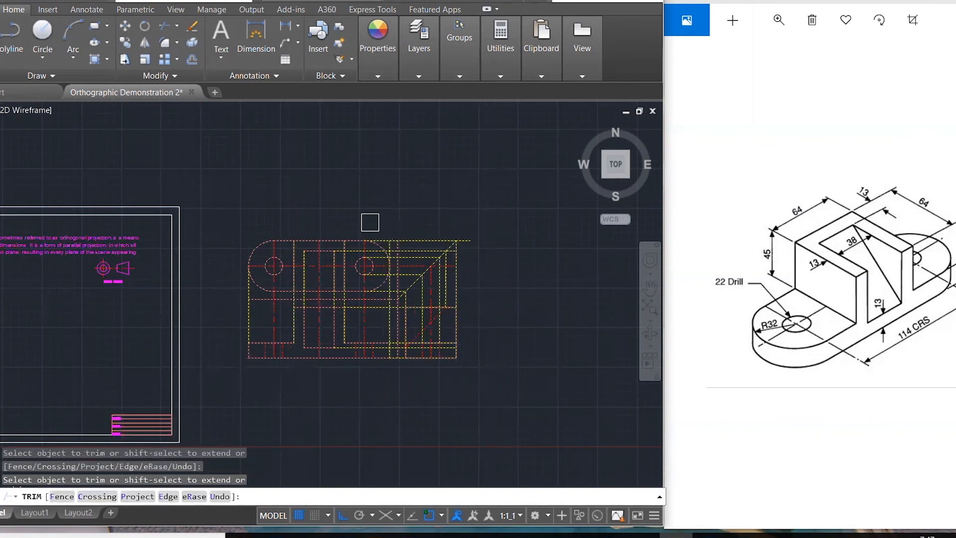
key("Escape")
key("Escape")
Step: Erase the leftover horizontal line stub beyond the upper end of the 45° line
left_click(452, 237)
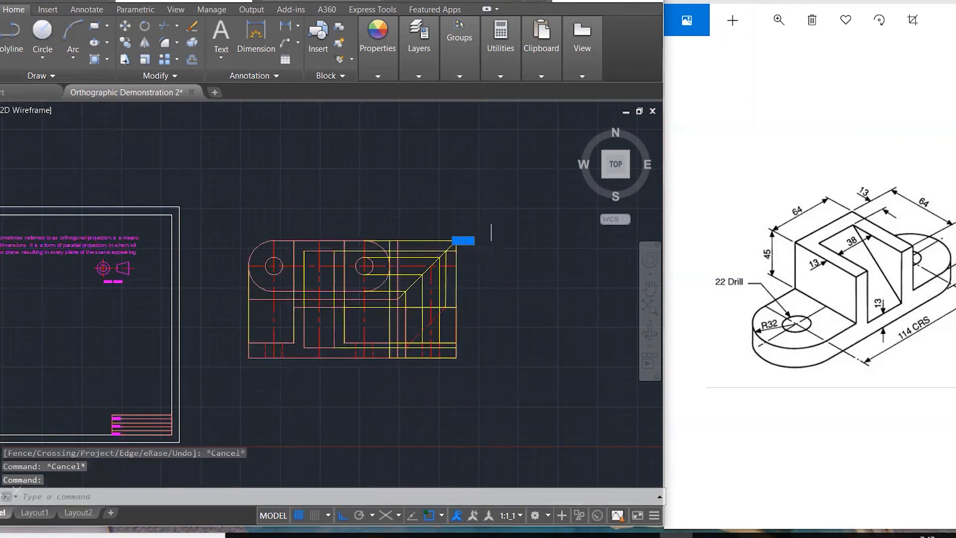
left_click(579, 214)
key("Delete")
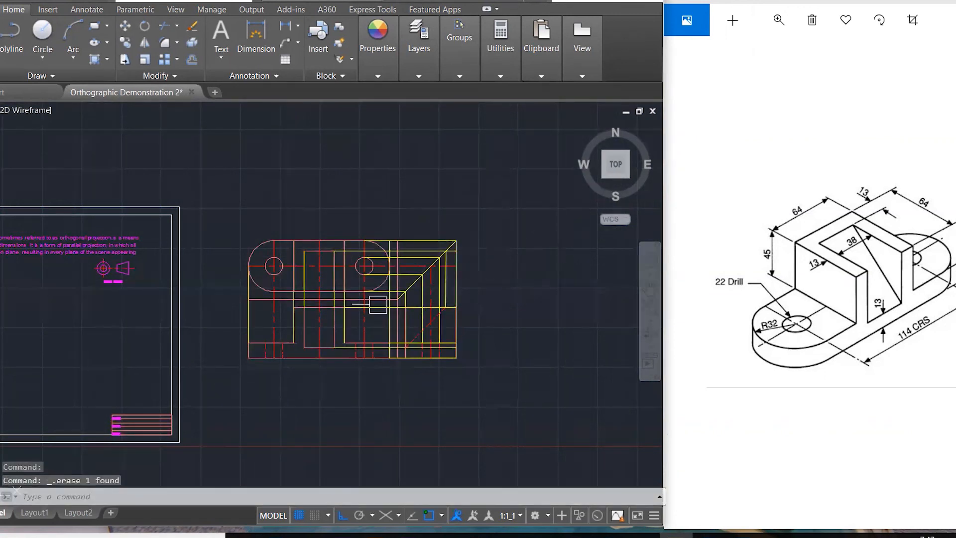
Step: Turn off the current CONSTRUCTION layer
scroll(326, 306, "up", 2)
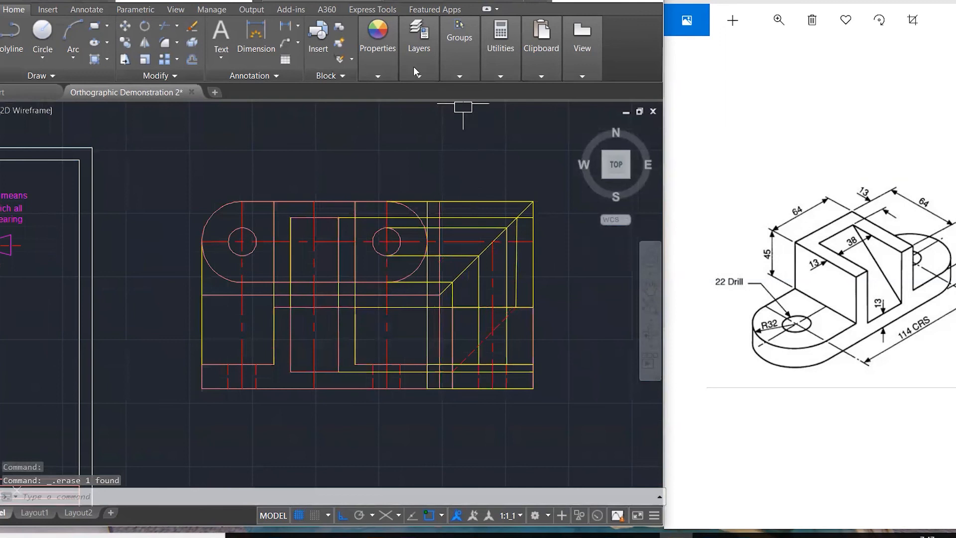
left_click(435, 72)
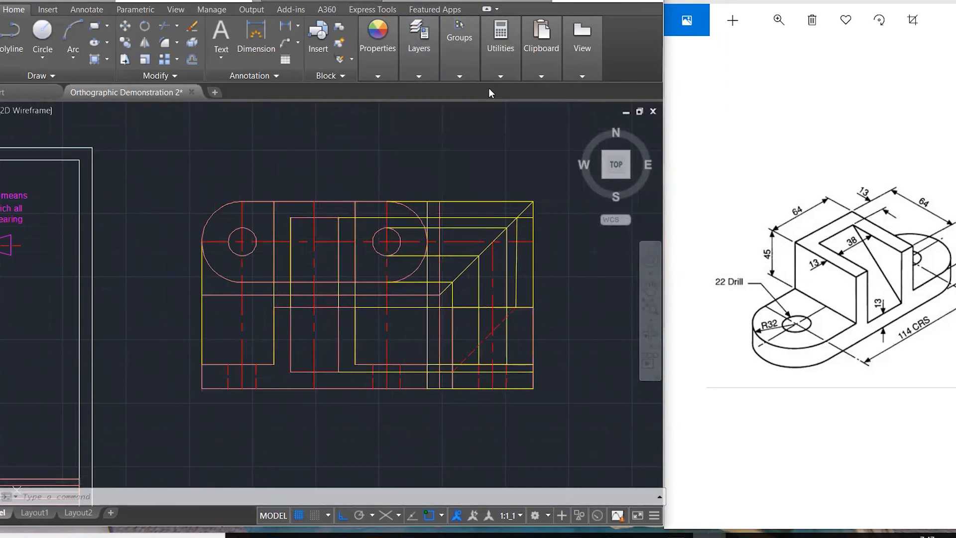
left_click(431, 80)
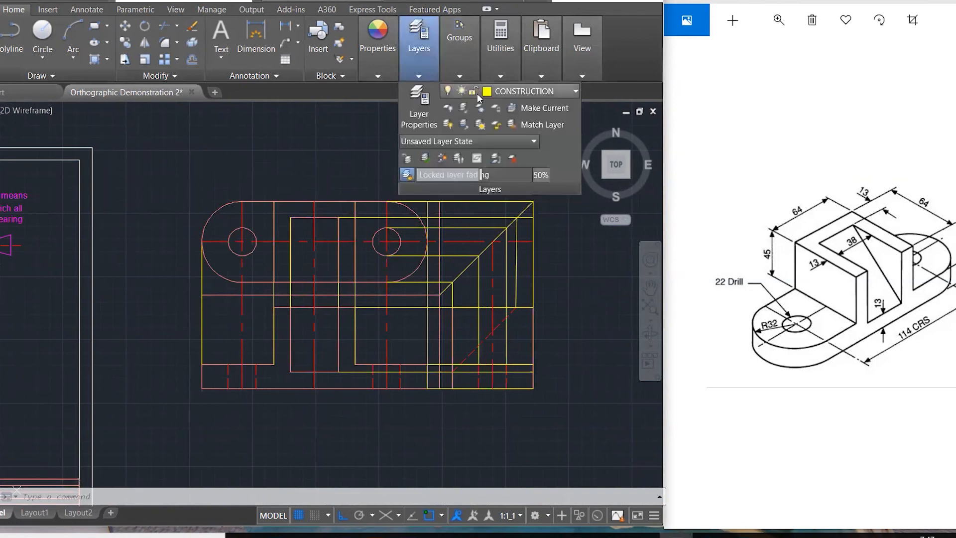
left_click(522, 93)
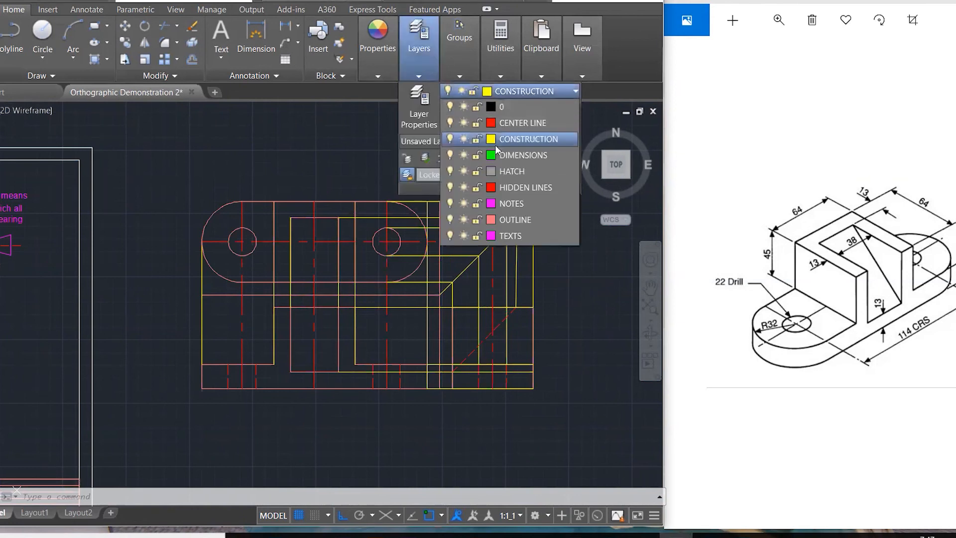
left_click(450, 139)
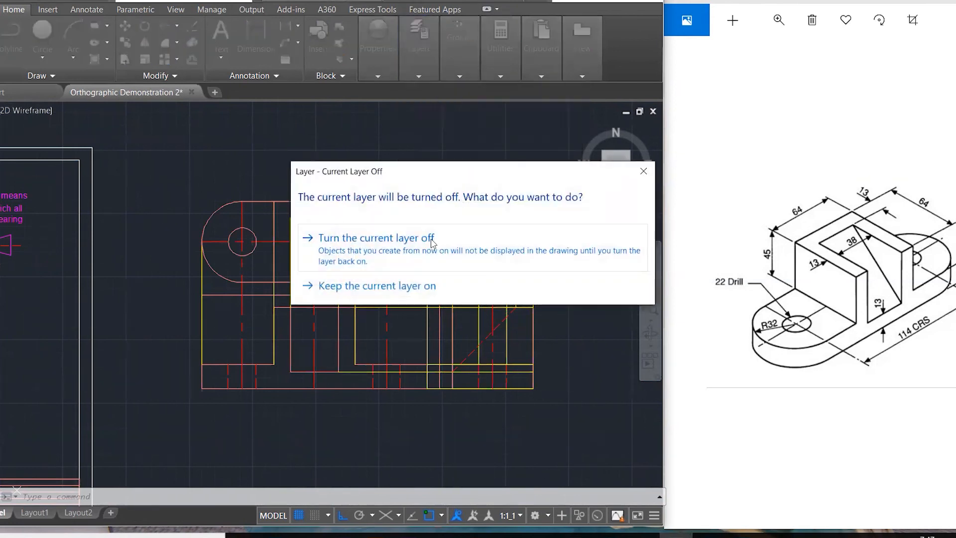
left_click(346, 241)
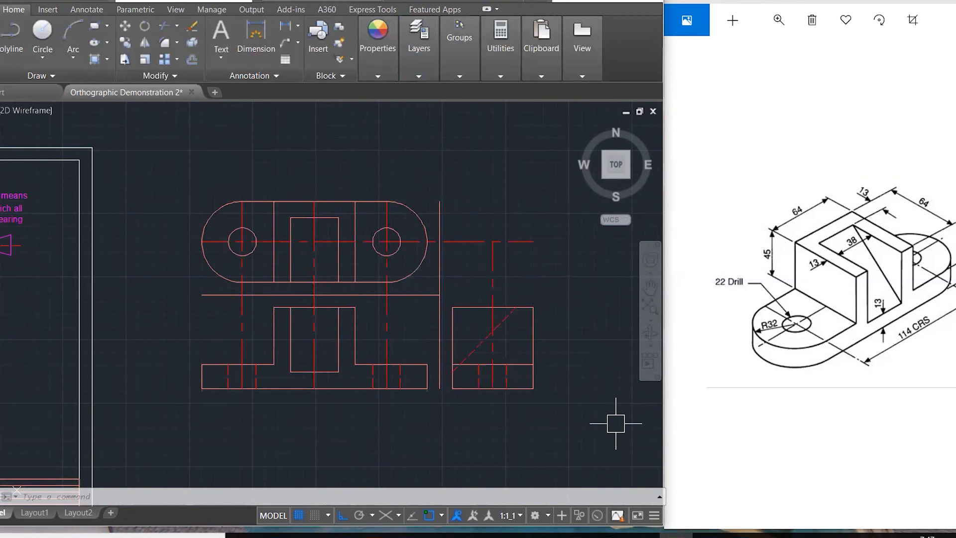
Step: Fillet the side view's vertical center line with the plan view's horizontal center line to form a corner
type("f")
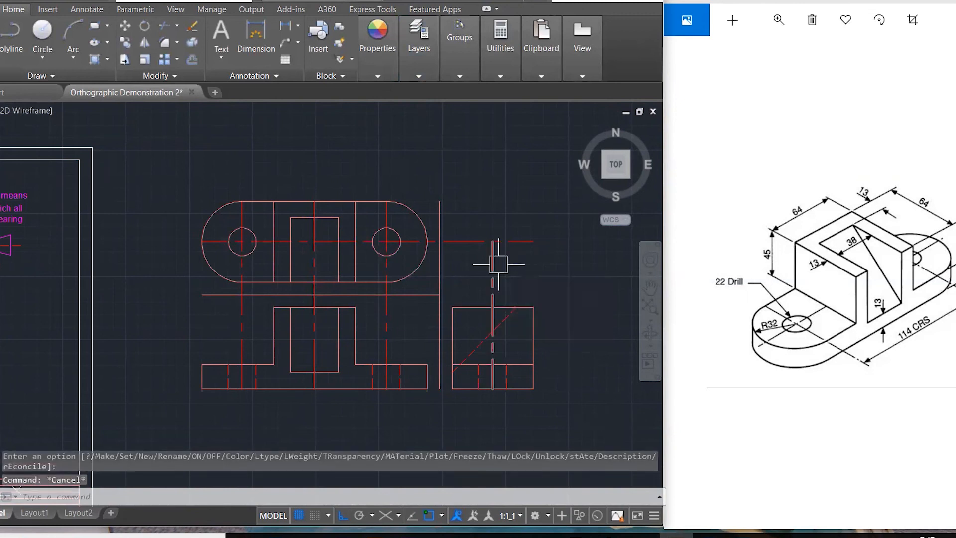
key("Return")
left_click(492, 278)
left_click(473, 241)
key("Escape")
key("Escape")
Step: Stretch the horizontal dividing line between the plan and front views rightward past the side view
left_click(418, 295)
left_click(440, 294)
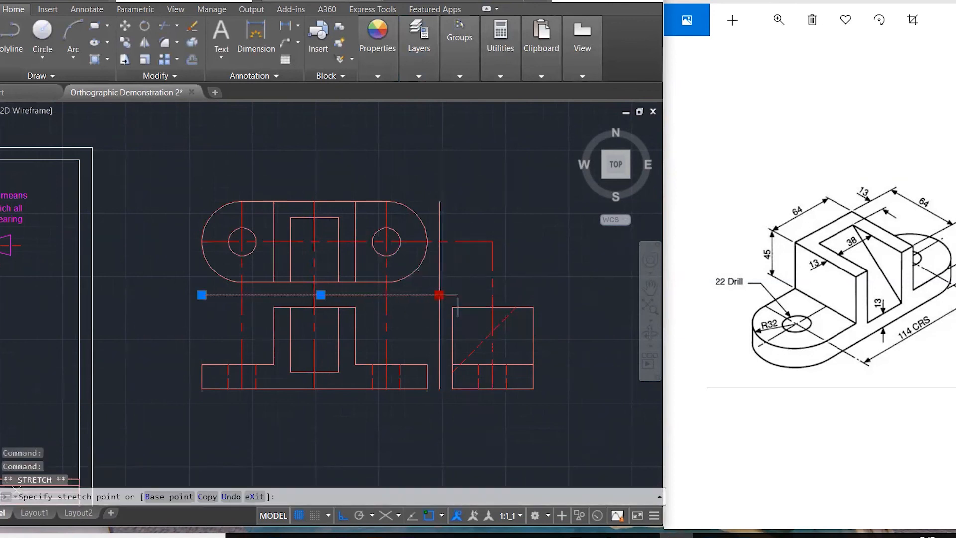
left_click(574, 297)
key("Escape")
key("Escape")
key("Escape")
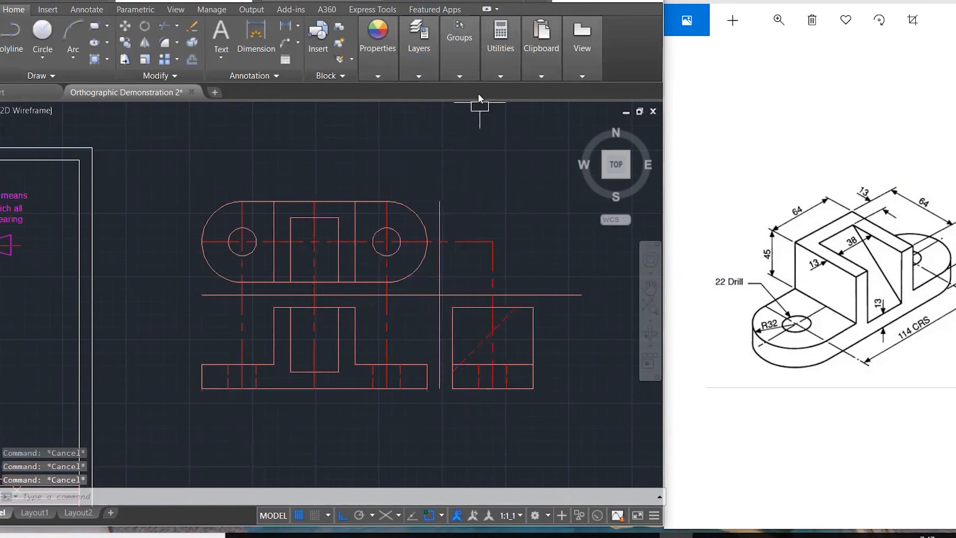
Step: Turn the CONSTRUCTION layer back on
left_click(429, 73)
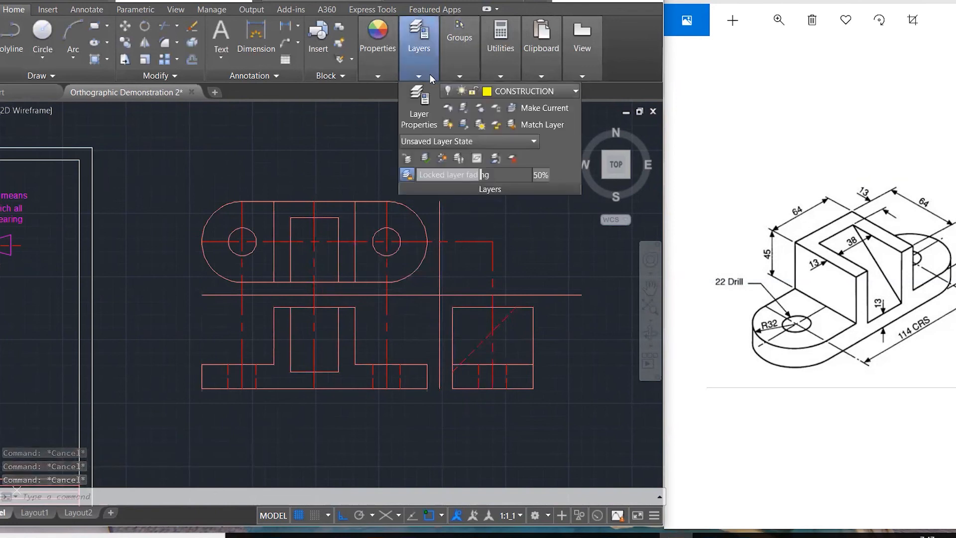
left_click(527, 93)
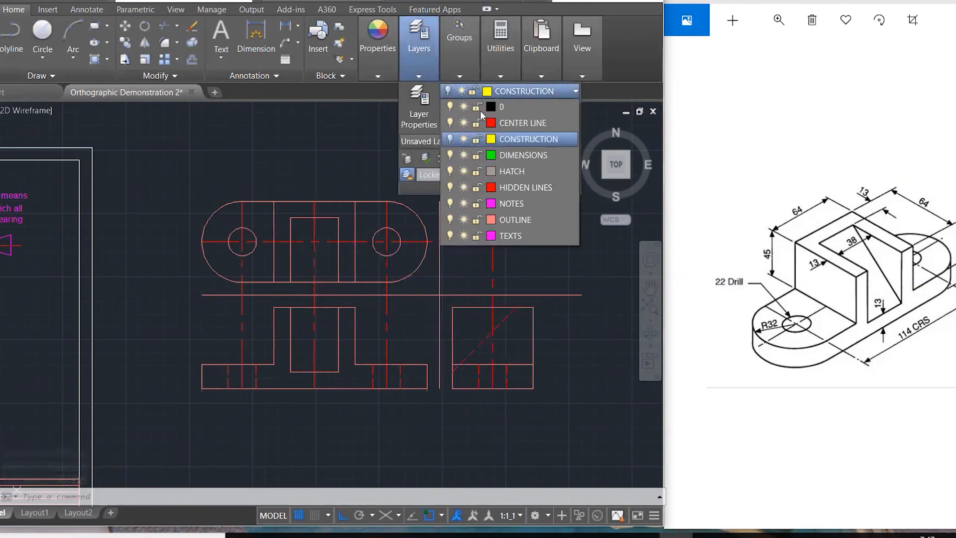
left_click(451, 139)
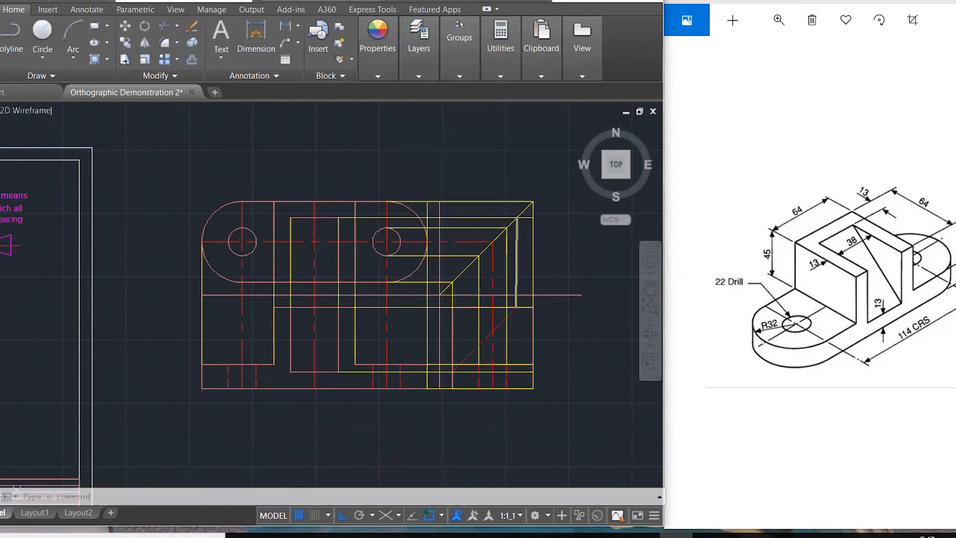
Step: Put the 45° projection line on the OUTLINE layer
left_click(462, 269)
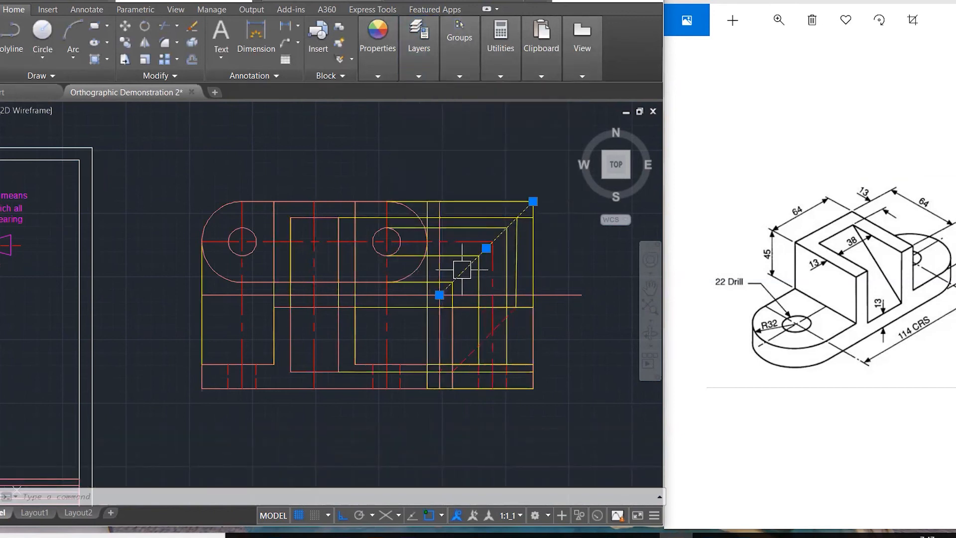
left_click(459, 76)
left_click(421, 77)
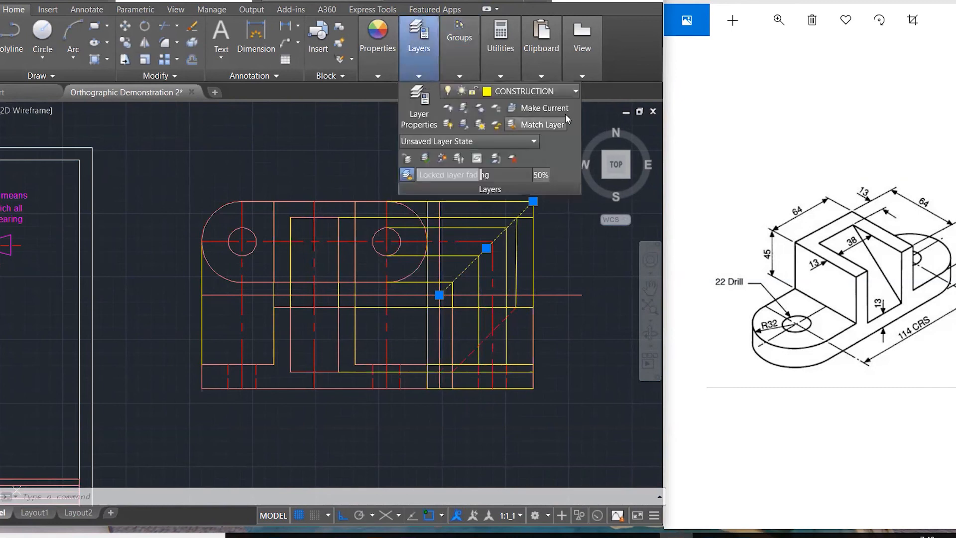
left_click(568, 92)
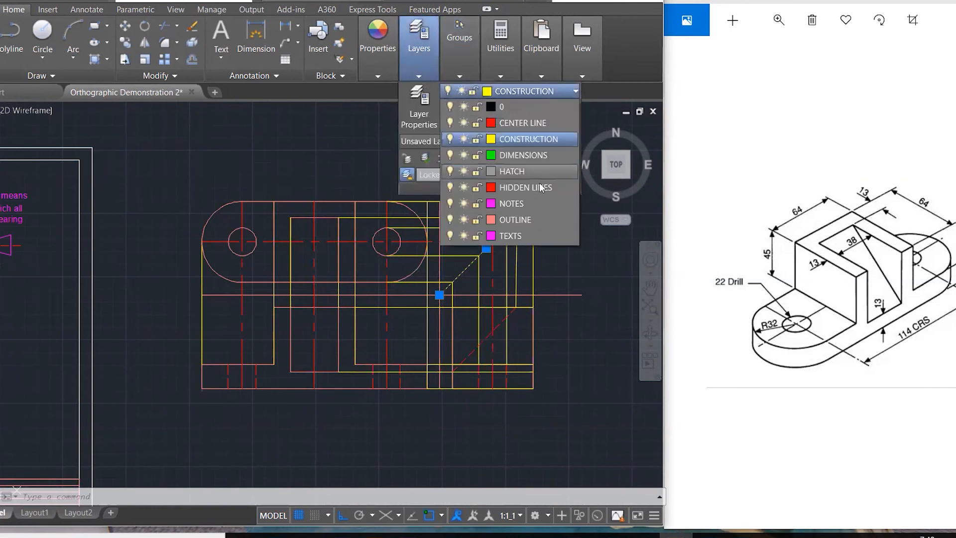
left_click(512, 219)
key("Escape")
key("Escape")
key("Escape")
Step: Move all three views together into the drawing frame, with Ortho off, placing them below the Orthographic Projection text
scroll(554, 243, "down", 2)
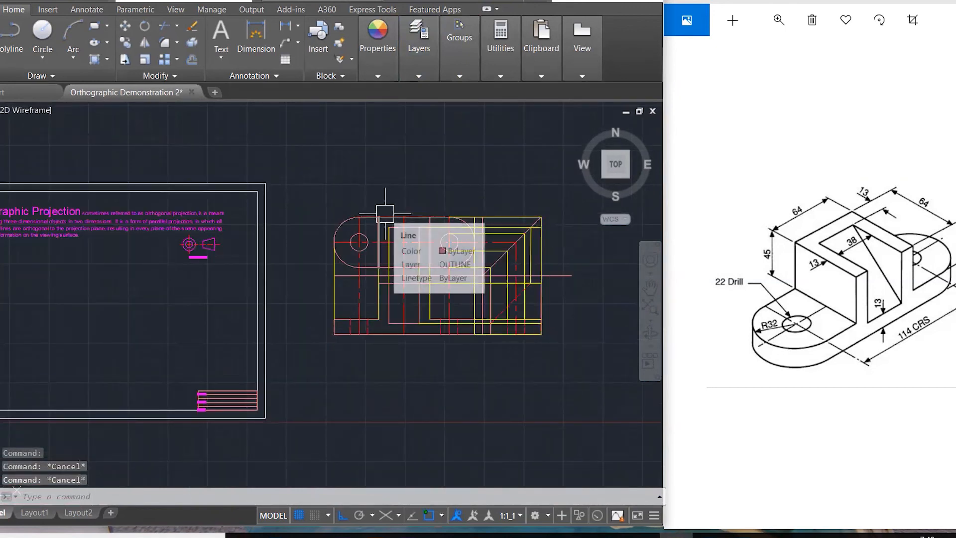
type("m")
key("Return")
left_click(332, 197)
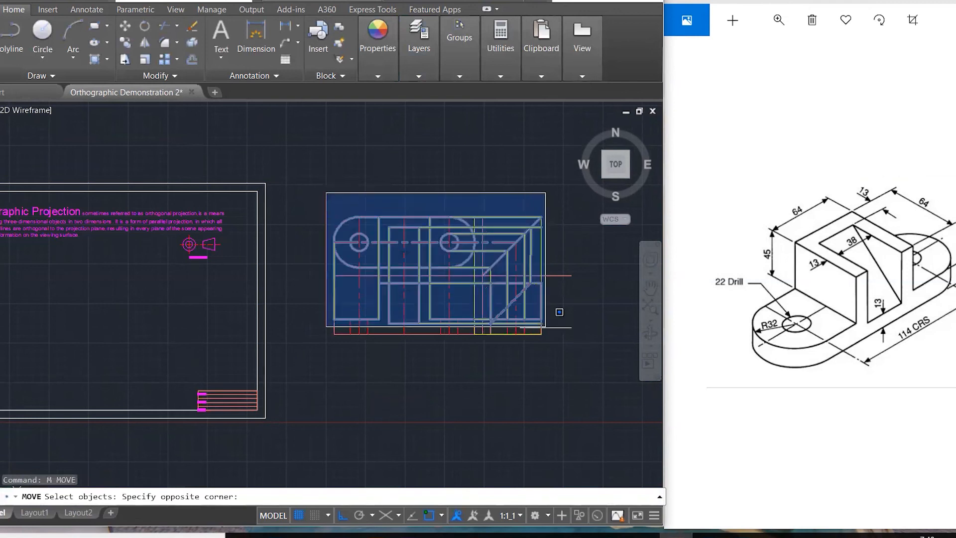
left_click(586, 352)
left_click(541, 334)
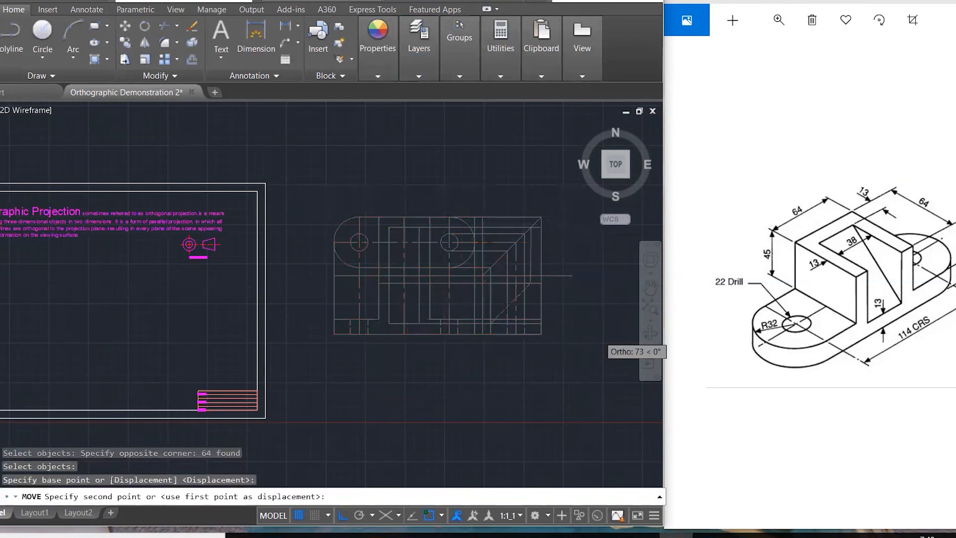
scroll(505, 345, "down", 3)
scroll(448, 367, "up", 2)
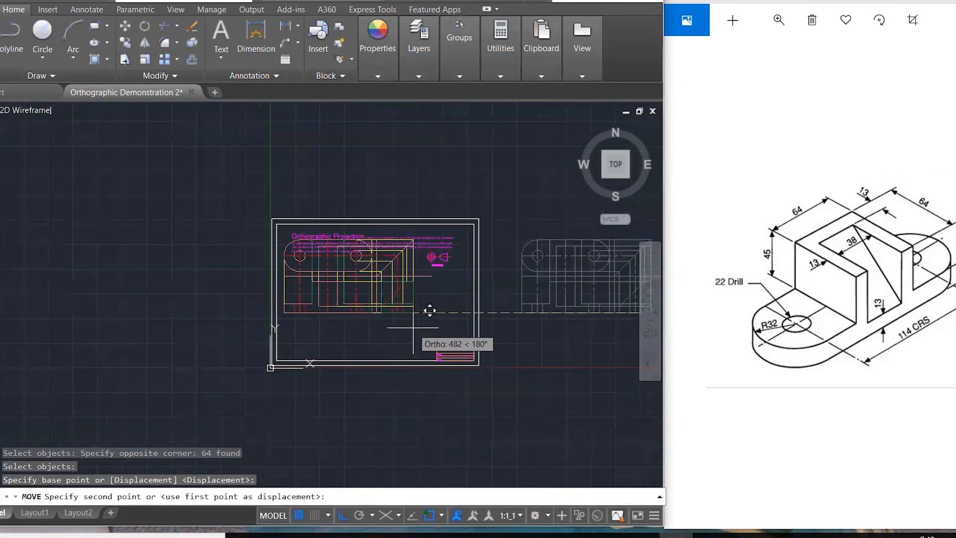
scroll(429, 311, "down", 2)
key("F8")
scroll(447, 311, "up", 5)
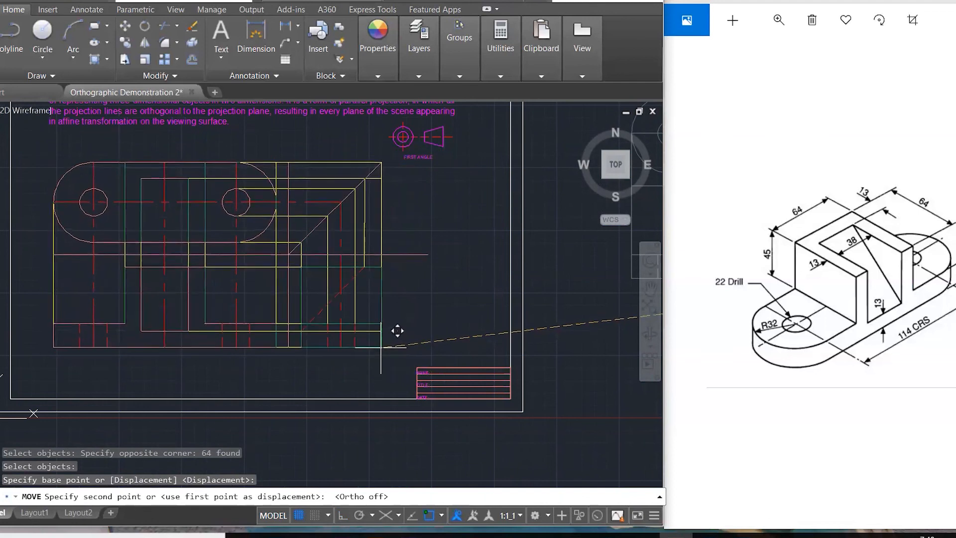
left_click(397, 330)
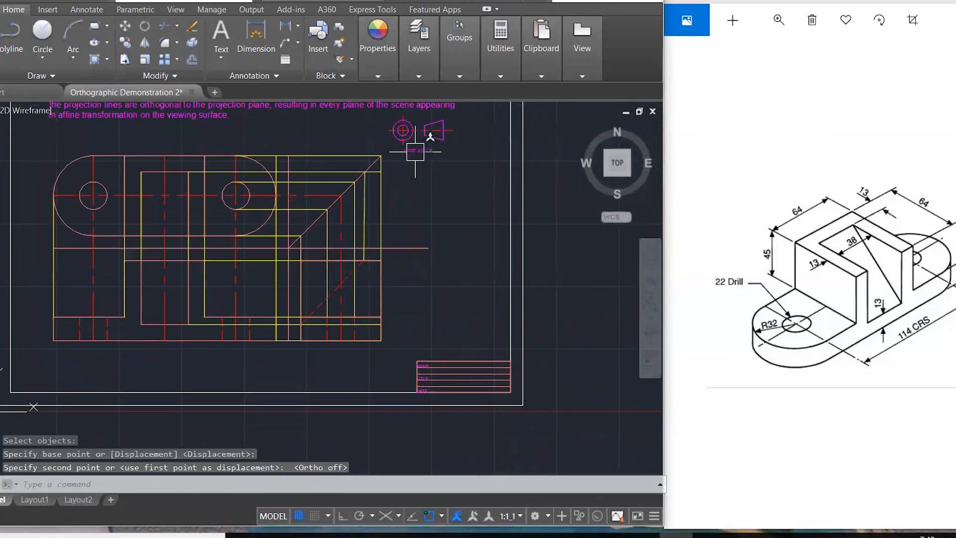
Step: Add the multiline text FRONT ELEVATION just below the front view, with its text box spanning the view's width
left_click(658, 1)
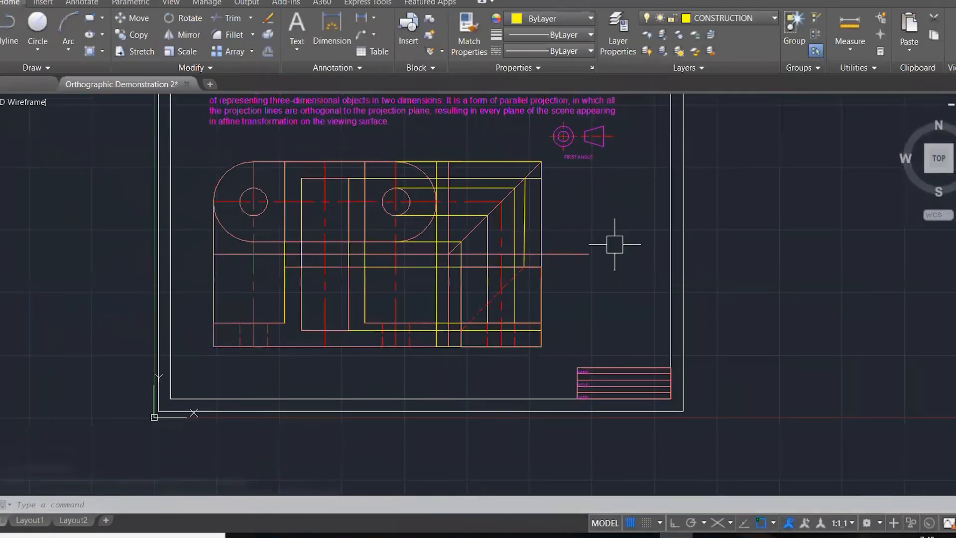
scroll(495, 337, "down", 2)
left_click(951, 304)
key("Escape")
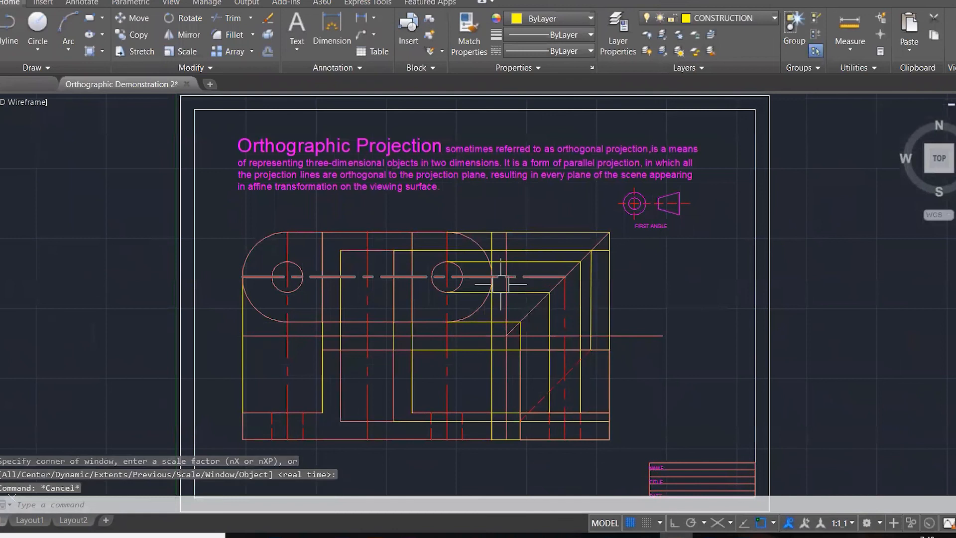
type("mt")
key("Return")
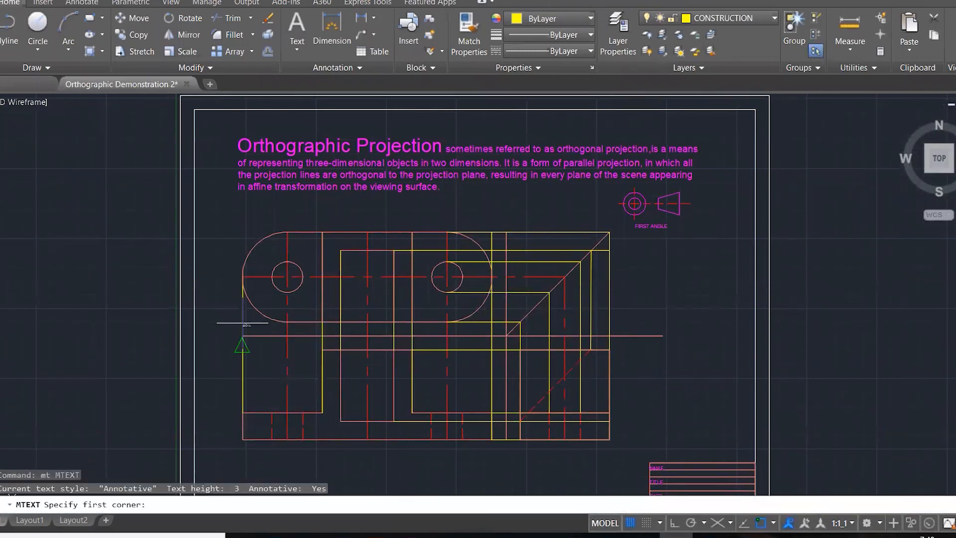
left_click(243, 440)
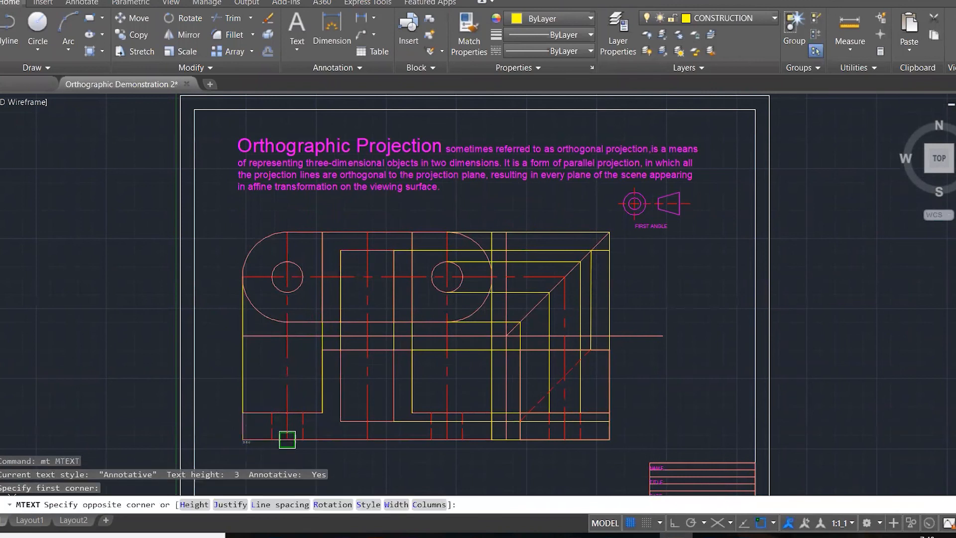
left_click(484, 467)
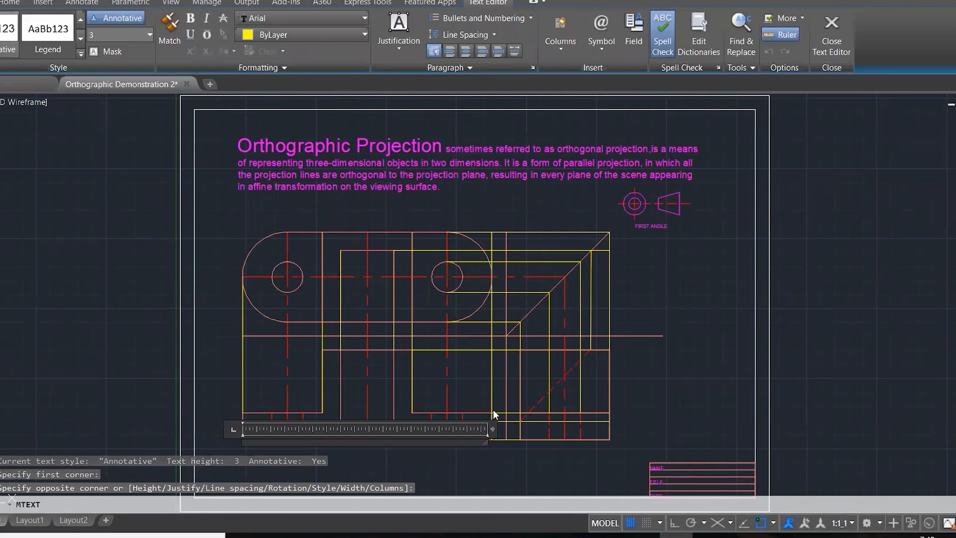
type("FRONT ELEVATION")
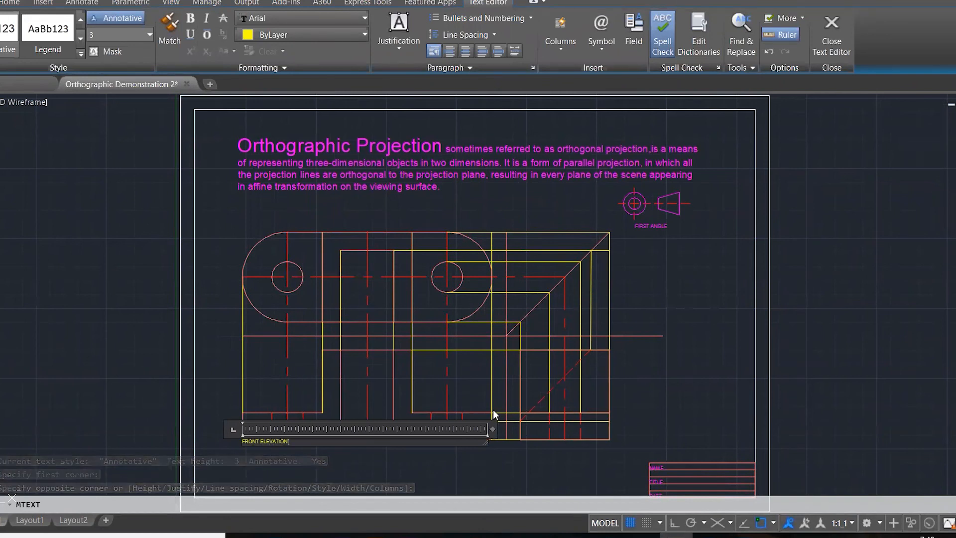
Step: Set the FRONT ELEVATION label's text height to 5 and its justification to Middle Center, and finish the text edit
key("ctrl+a")
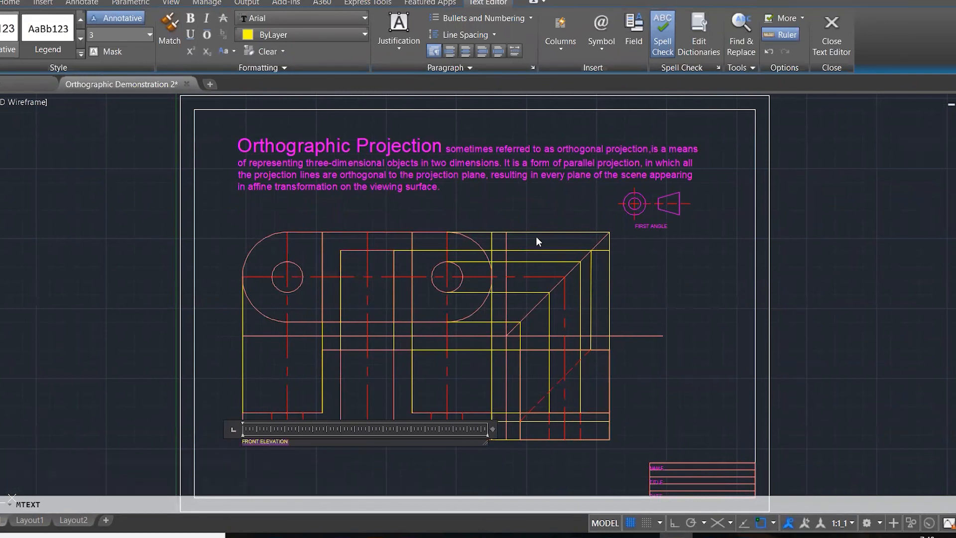
left_click(150, 35)
left_click(119, 50)
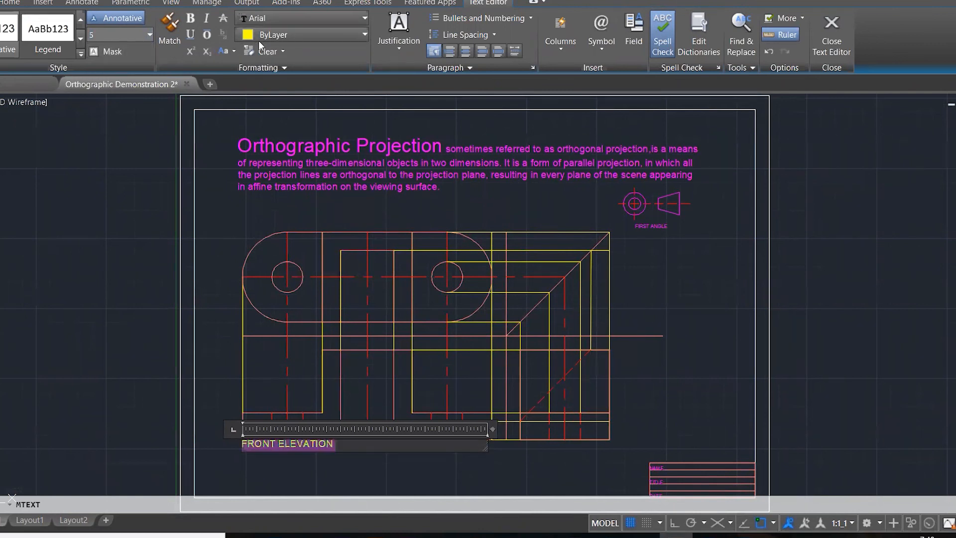
left_click(417, 52)
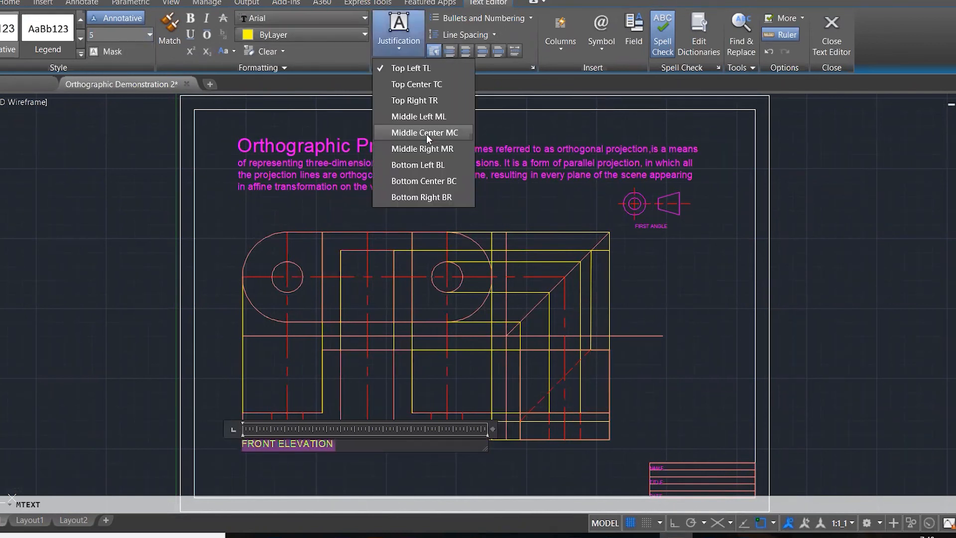
left_click(427, 133)
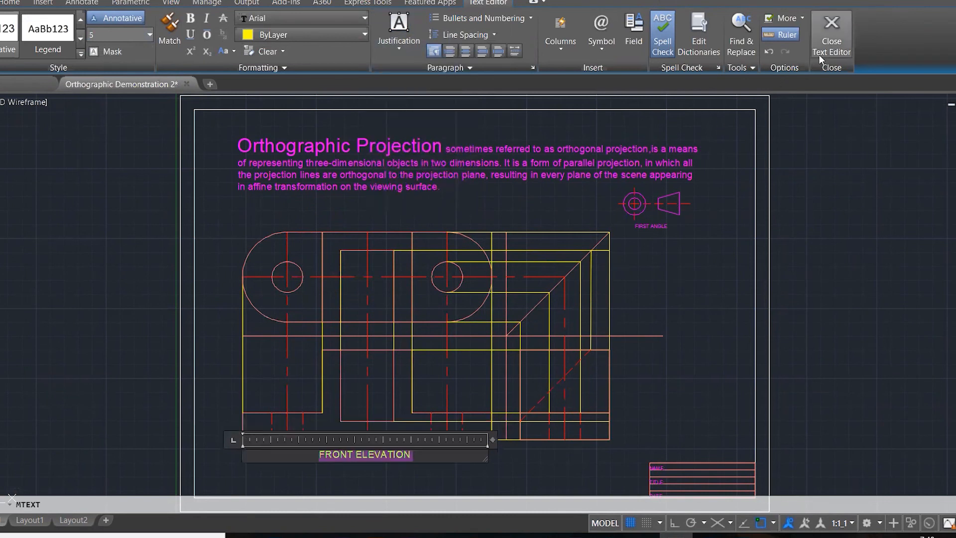
left_click(832, 44)
Step: Put the FRONT ELEVATION label on the TEXTS layer
key("Return")
left_click(341, 250)
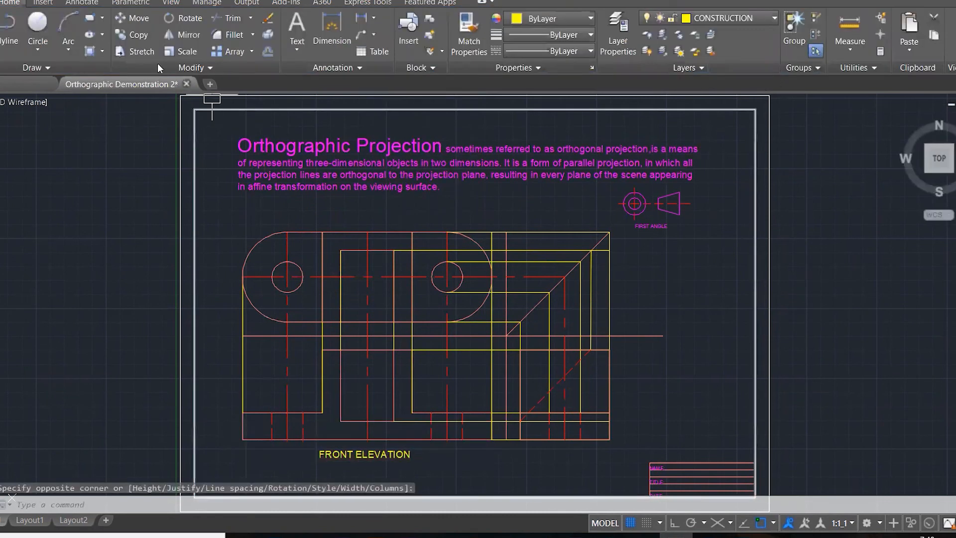
key("Escape")
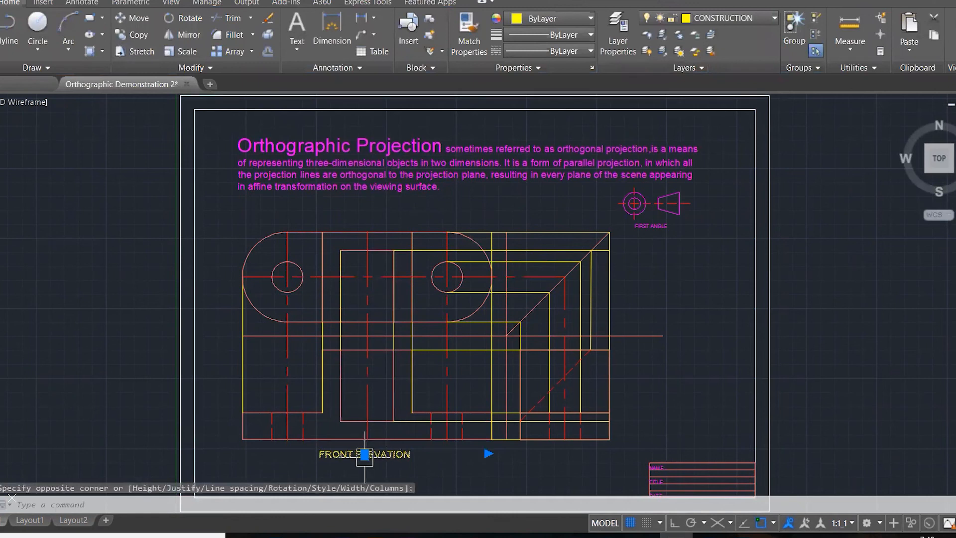
left_click(728, 19)
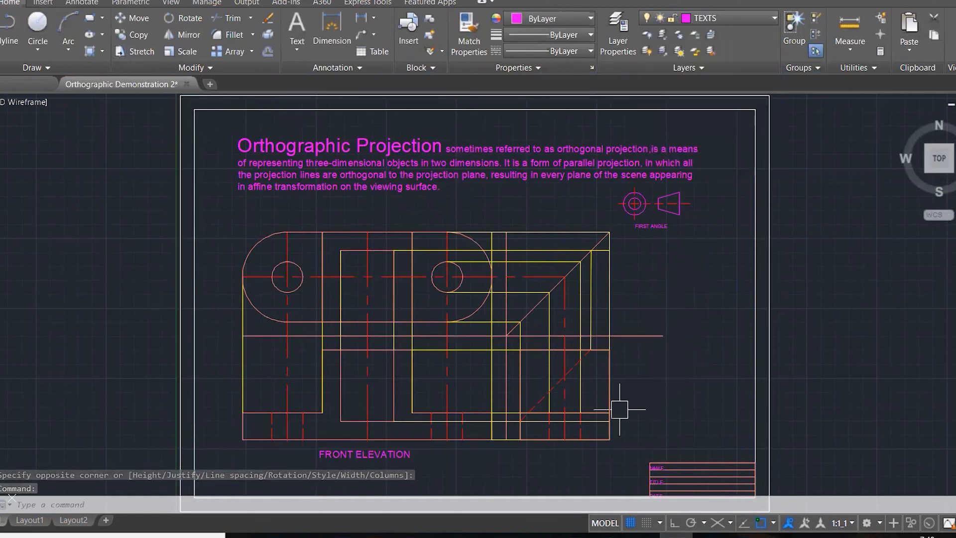
key("Escape")
key("Escape")
key("Escape")
Step: Copy the FRONT ELEVATION label from the front view's bottom centre to the bottom centres of the side view and the plan
type("co")
key("Return")
left_click(381, 461)
key("Return")
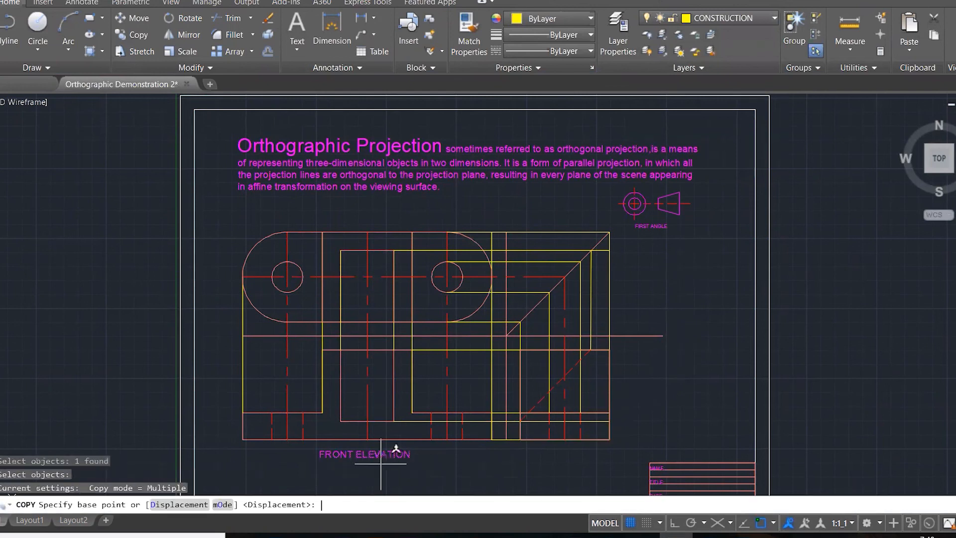
left_click(368, 439)
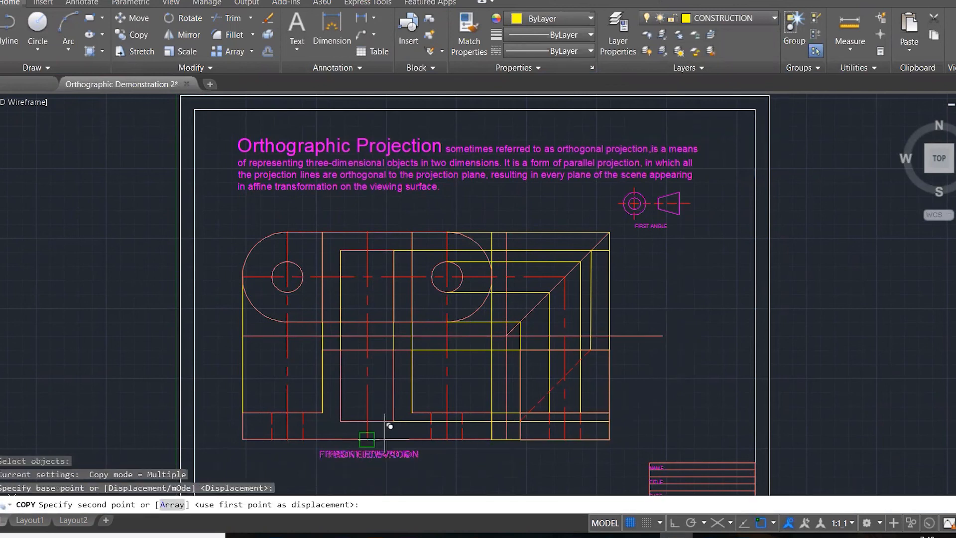
left_click(565, 439)
left_click(367, 323)
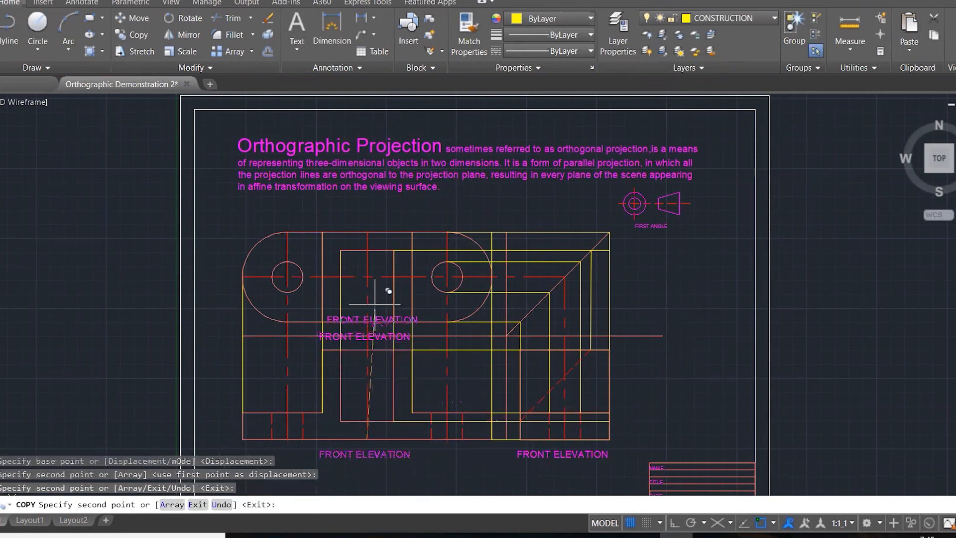
key("Escape")
scroll(380, 369, "up", 2)
key("Escape")
key("Escape")
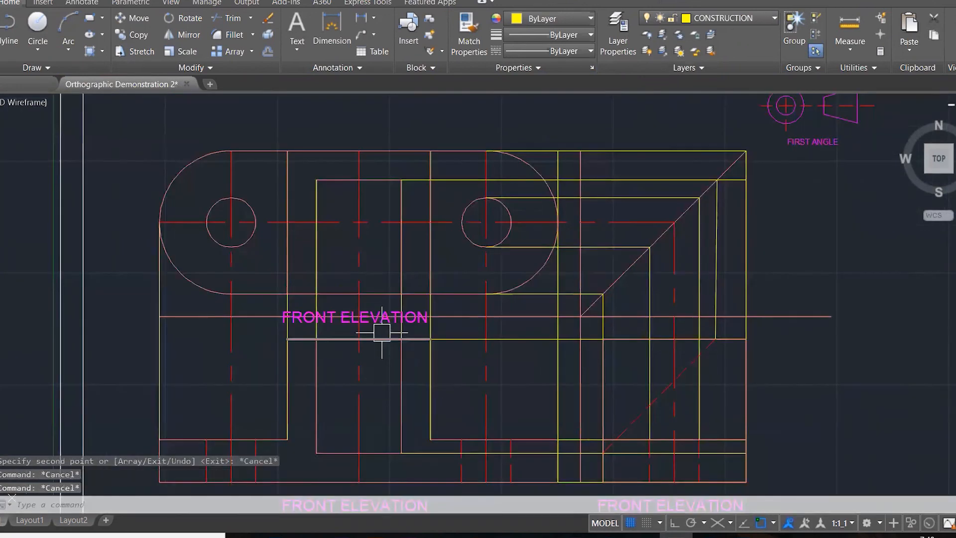
Step: Move the label copy under the plan up into the gap between the plan's lower edge and the horizontal dividing line
left_click(378, 321)
left_click(355, 317)
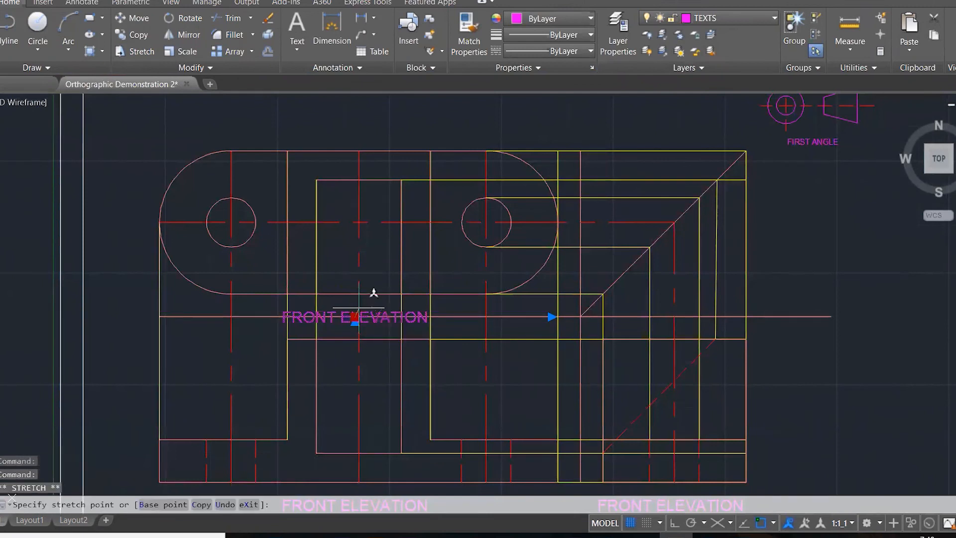
scroll(355, 305, "up", 4)
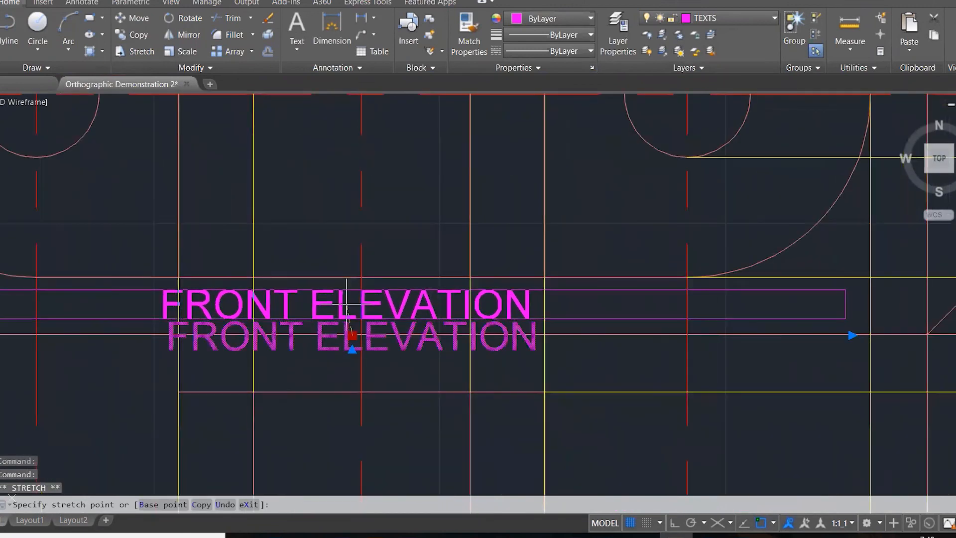
left_click(352, 302)
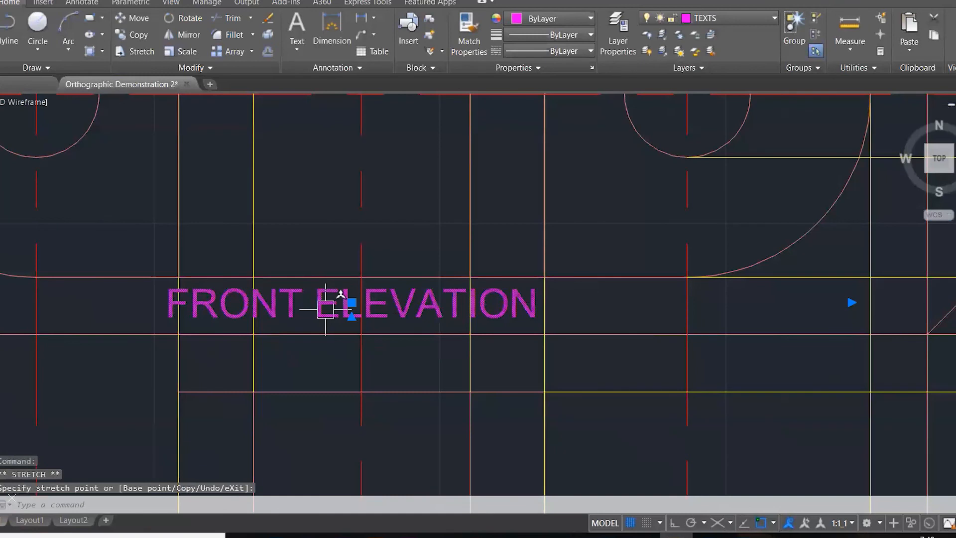
Step: Change the text of the label below the plan to PLAN
double_click(312, 312)
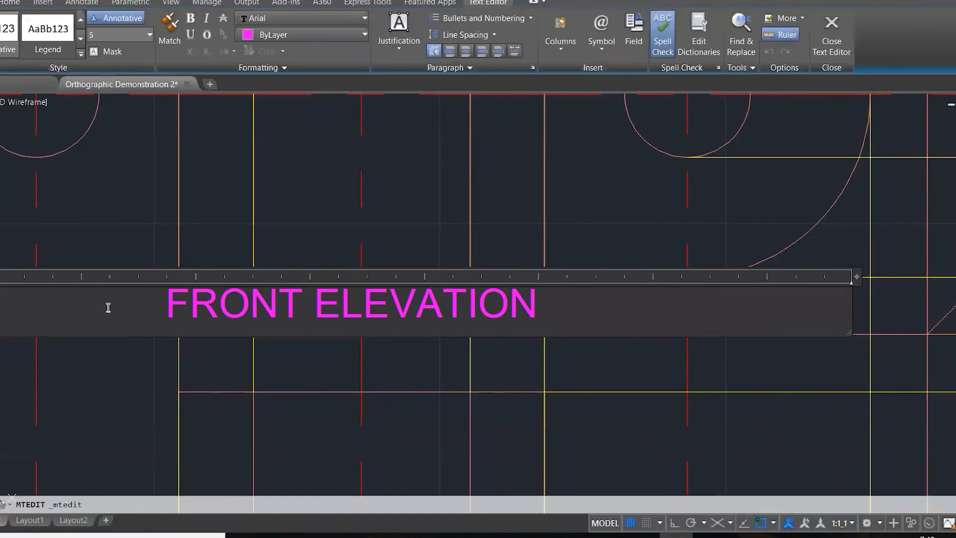
left_click_drag(109, 307, 737, 311)
type("PLAN")
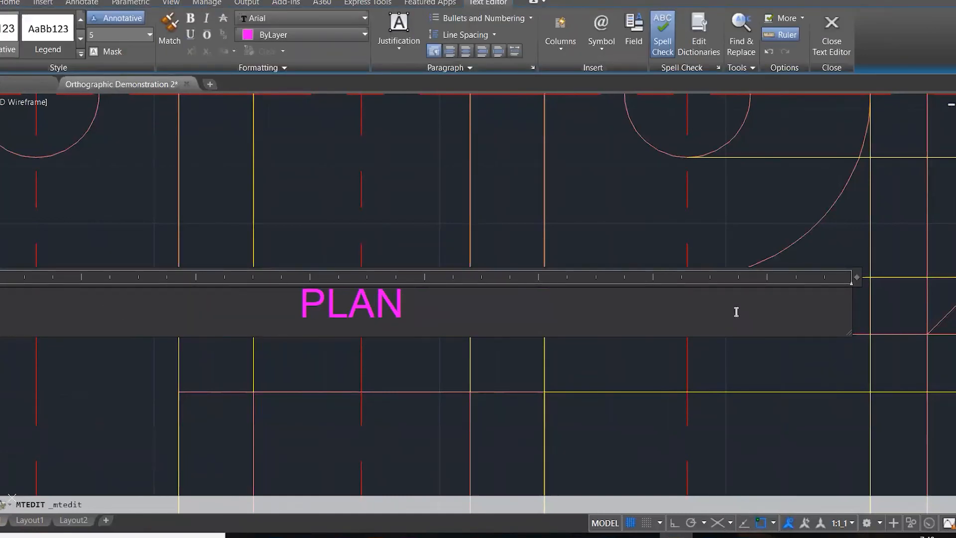
left_click(689, 200)
Step: Change the label below the side view to SIDE ELEVATION and show the whole drawing sheet
scroll(448, 274, "down", 8)
scroll(449, 273, "up", 2)
scroll(449, 273, "up", 2)
double_click(453, 292)
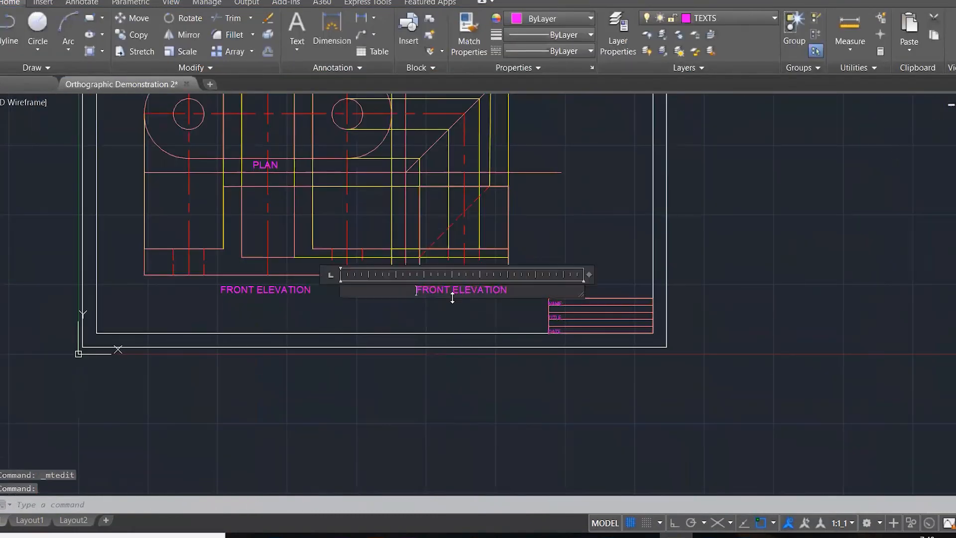
type("SIDE")
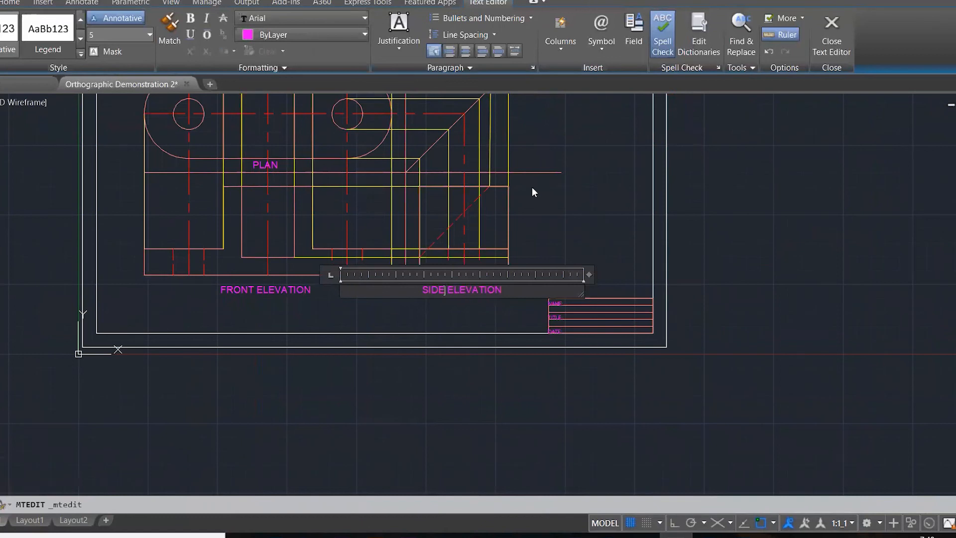
left_click(534, 192)
scroll(604, 295, "down", 1)
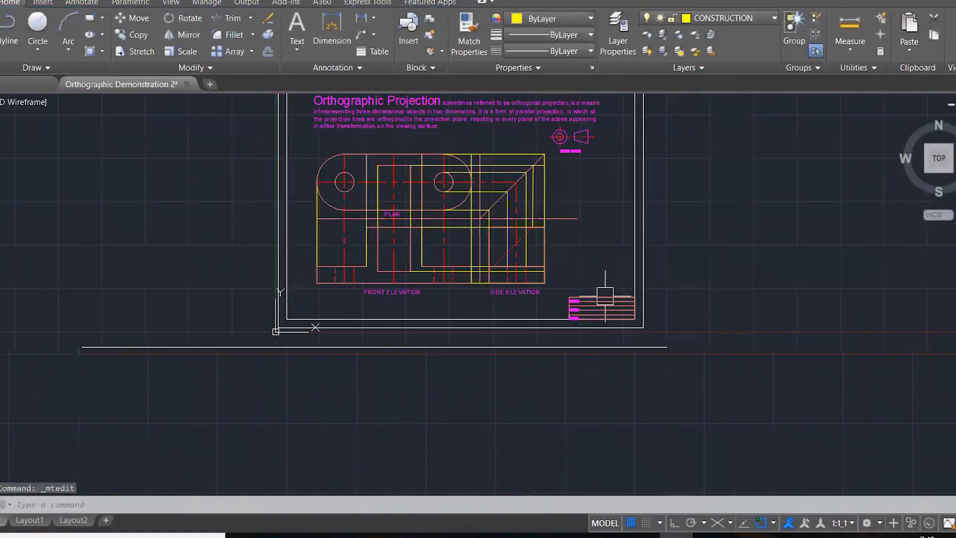
middle_click(943, 312)
middle_click(944, 311)
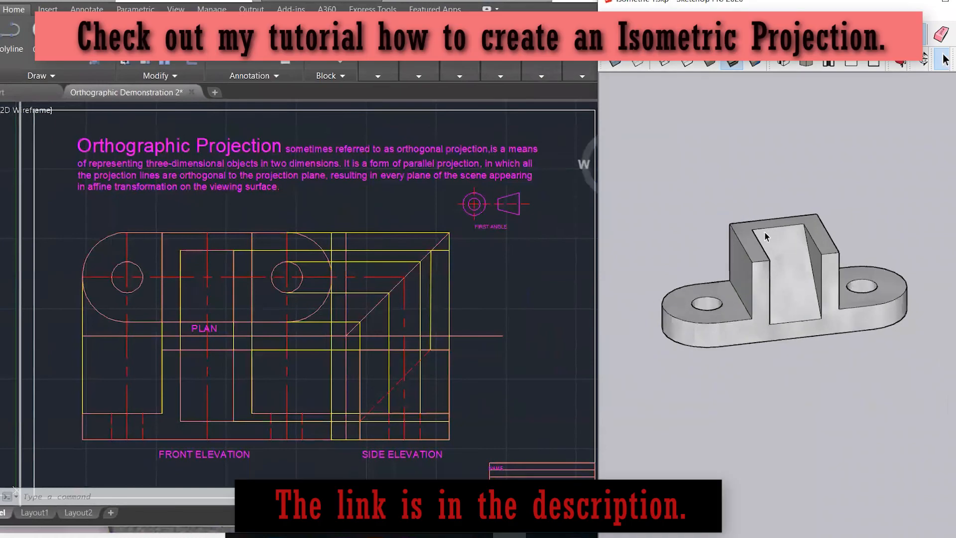
Step: Switch to SketchUp and orbit the 3D bracket to compare its front, side and top faces with the three drawn views
middle_click_drag(832, 335, 759, 205)
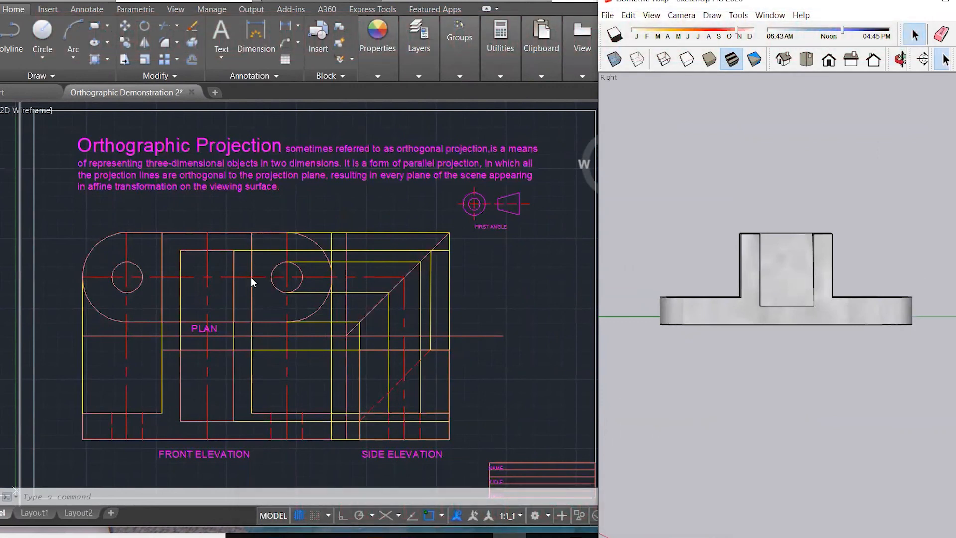
mouse_move(741, 241)
middle_mouse_down()
mouse_move(769, 265)
mouse_move(906, 322)
middle_mouse_up()
mouse_move(739, 274)
middle_mouse_down()
mouse_move(759, 291)
mouse_move(899, 227)
mouse_move(951, 188)
mouse_move(953, 158)
middle_mouse_up()
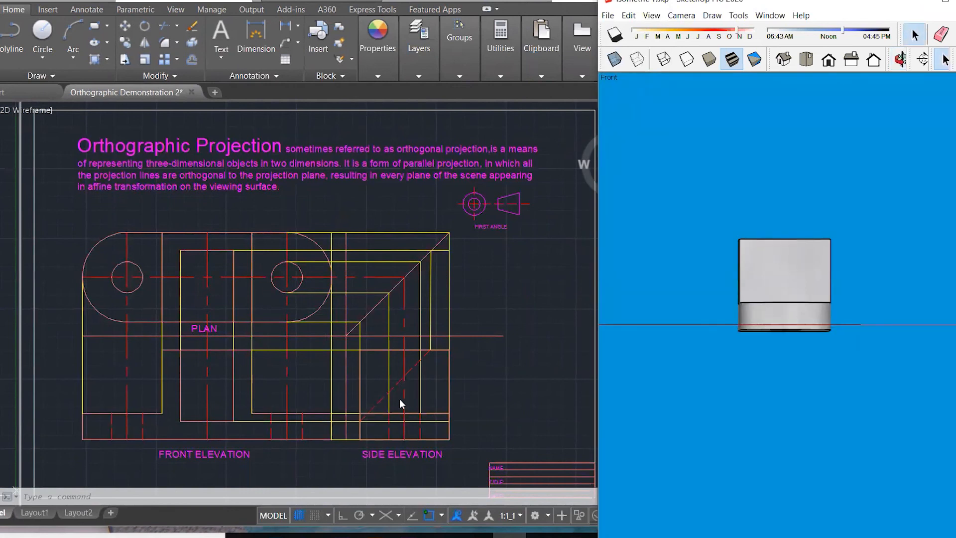
mouse_move(781, 237)
middle_mouse_down()
mouse_move(758, 291)
mouse_move(683, 390)
mouse_move(722, 449)
mouse_move(722, 495)
middle_mouse_up()
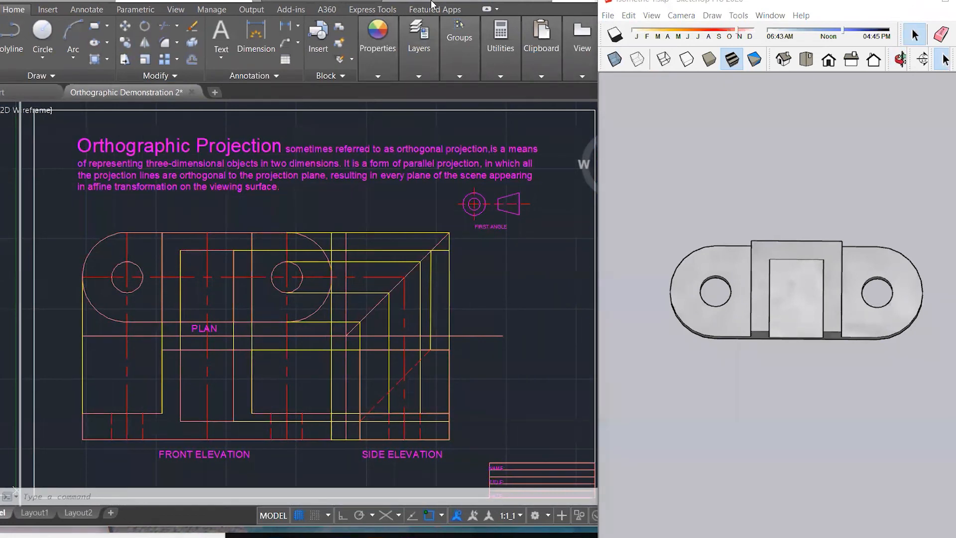
mouse_move(695, 282)
left_mouse_down()
mouse_move(396, 303)
mouse_move(248, 269)
mouse_move(237, 280)
left_mouse_up()
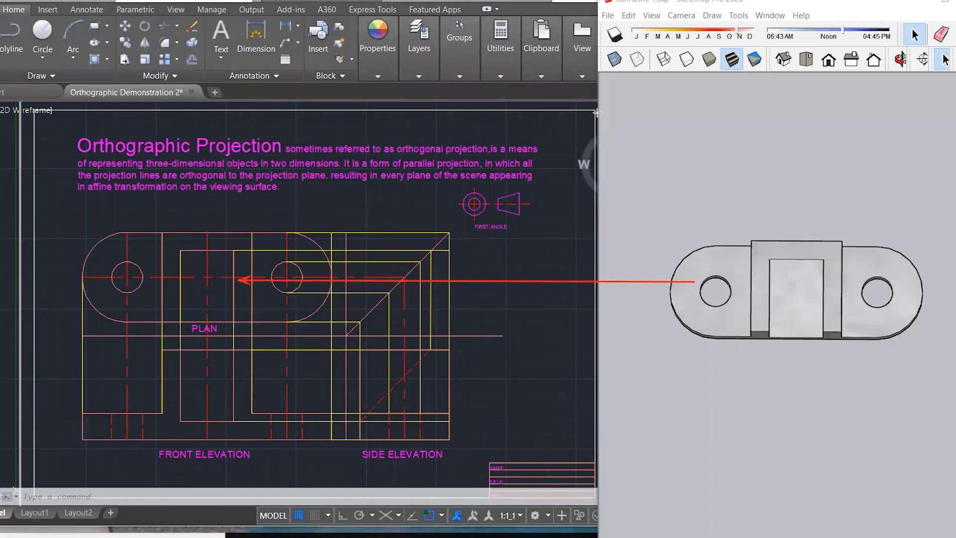
mouse_move(757, 419)
middle_mouse_down()
mouse_move(778, 250)
mouse_move(752, 142)
mouse_move(770, 111)
mouse_move(762, 70)
middle_mouse_up()
middle_click_drag(732, 373, 739, 322)
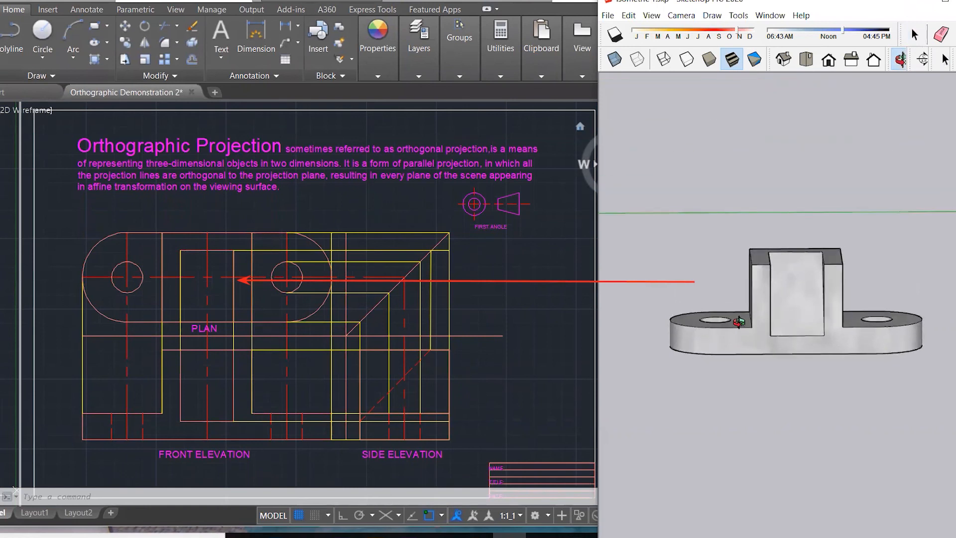
scroll(739, 322, "down", 1)
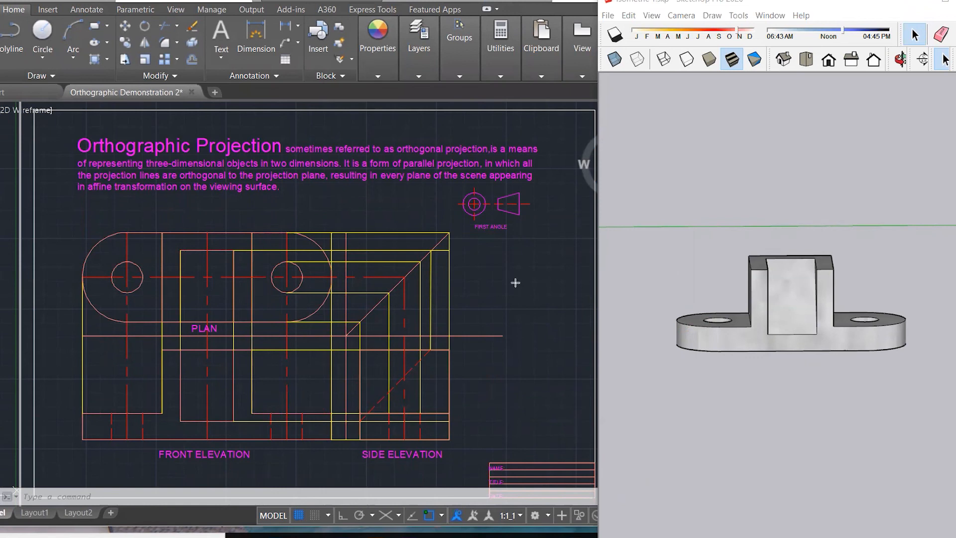
mouse_move(700, 235)
middle_mouse_down()
mouse_move(697, 363)
mouse_move(692, 336)
middle_mouse_up()
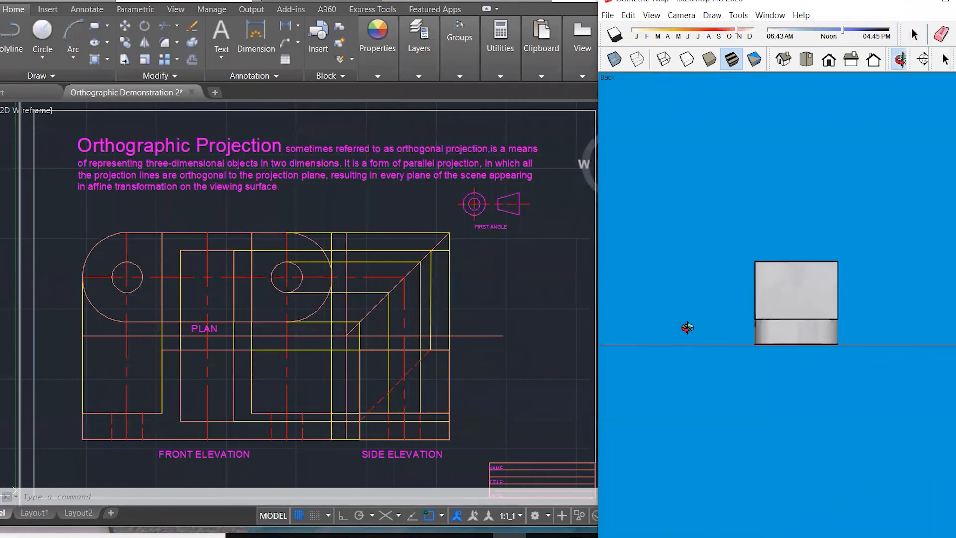
mouse_move(825, 241)
middle_mouse_down()
mouse_move(811, 288)
mouse_move(823, 299)
mouse_move(817, 294)
middle_mouse_up()
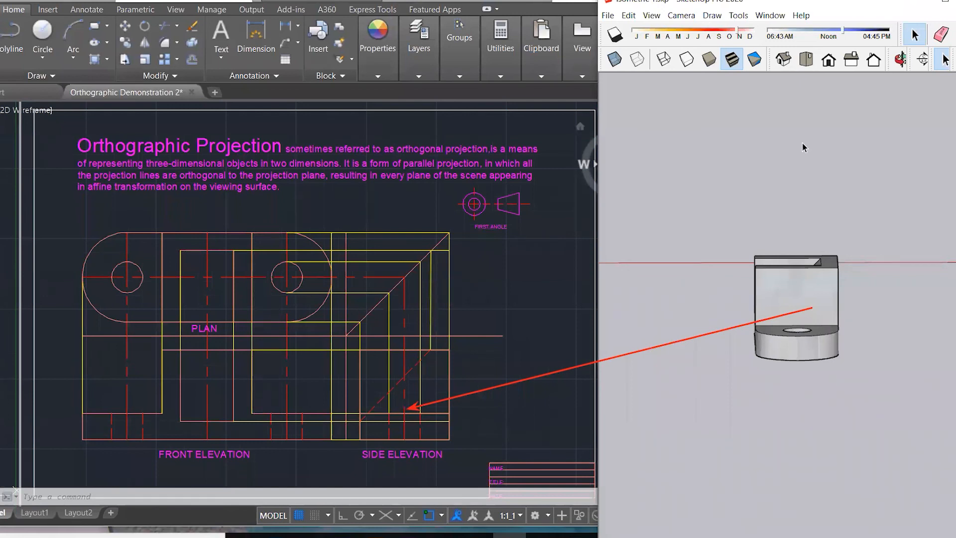
mouse_move(665, 243)
middle_mouse_down()
mouse_move(884, 290)
mouse_move(892, 266)
middle_mouse_up()
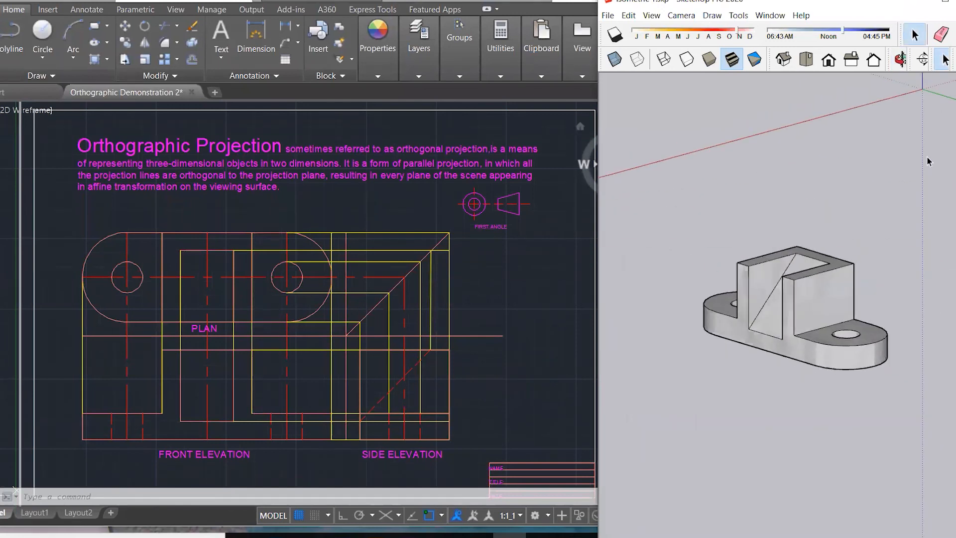
Step: Set the bracket model's camera to Perspective and fit more of the bracket in view
left_click(652, 16)
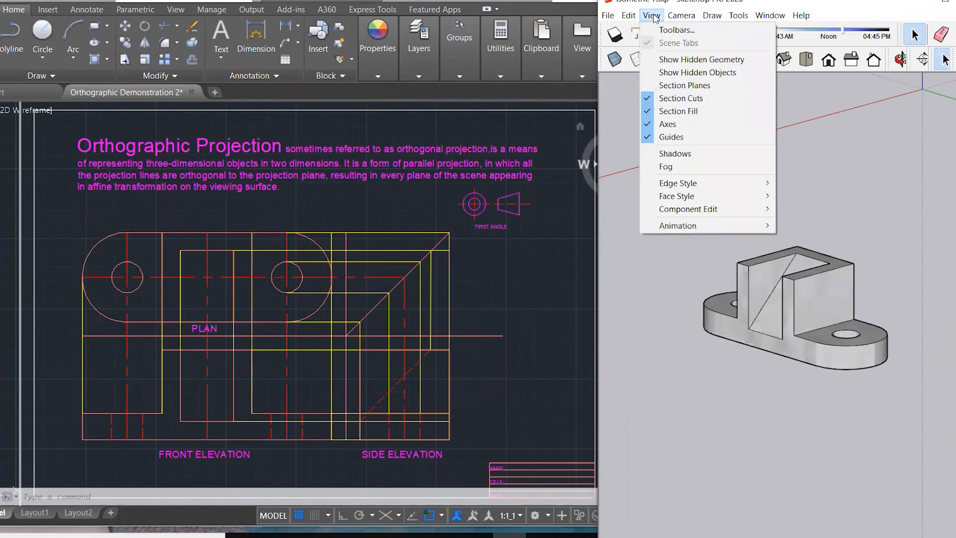
mouse_move(678, 17)
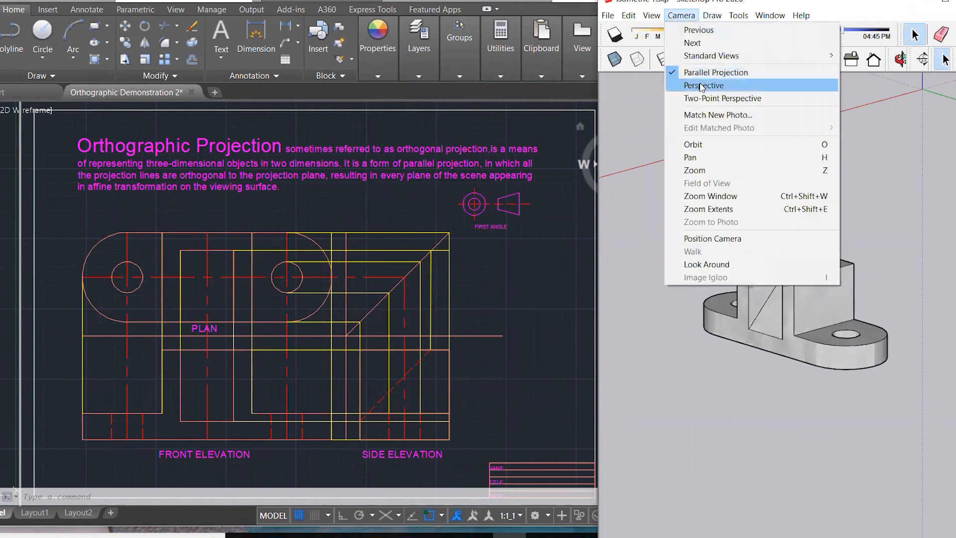
left_click(702, 85)
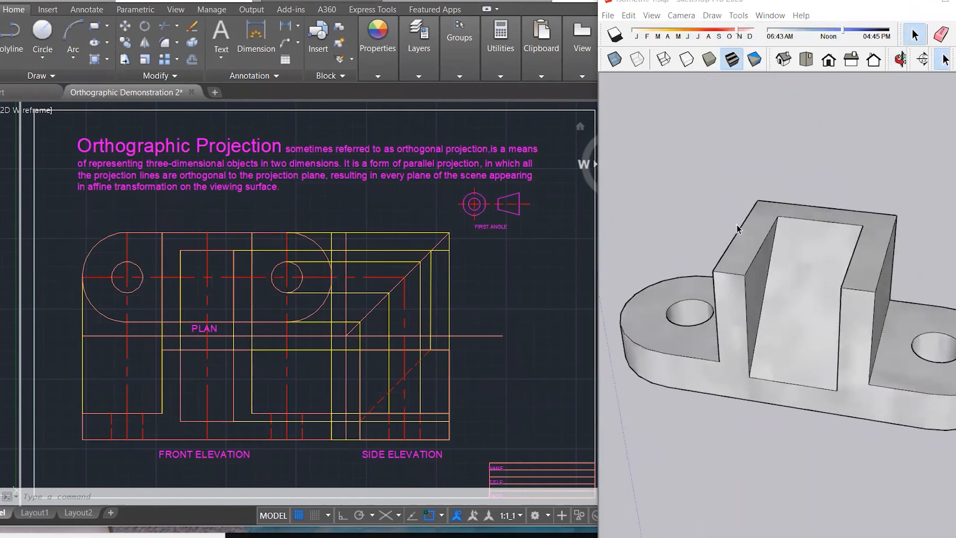
scroll(720, 239, "down", 1)
Step: Compare the plan, front elevation and side elevation on the AutoCAD sheet with the perspective bracket in SketchUp, orbiting it towards its front face
left_click(483, 296)
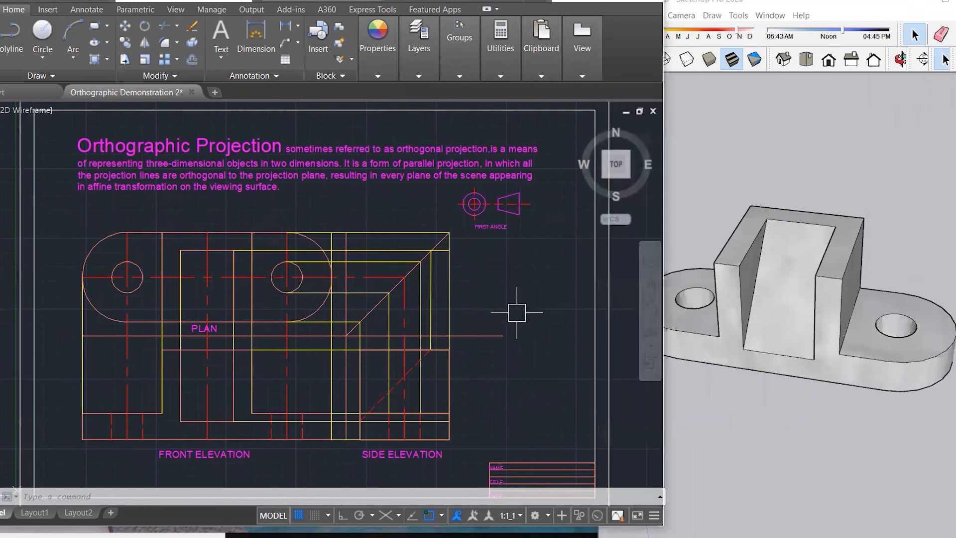
left_click(788, 257)
left_click(785, 261)
scroll(408, 323, "down", 2)
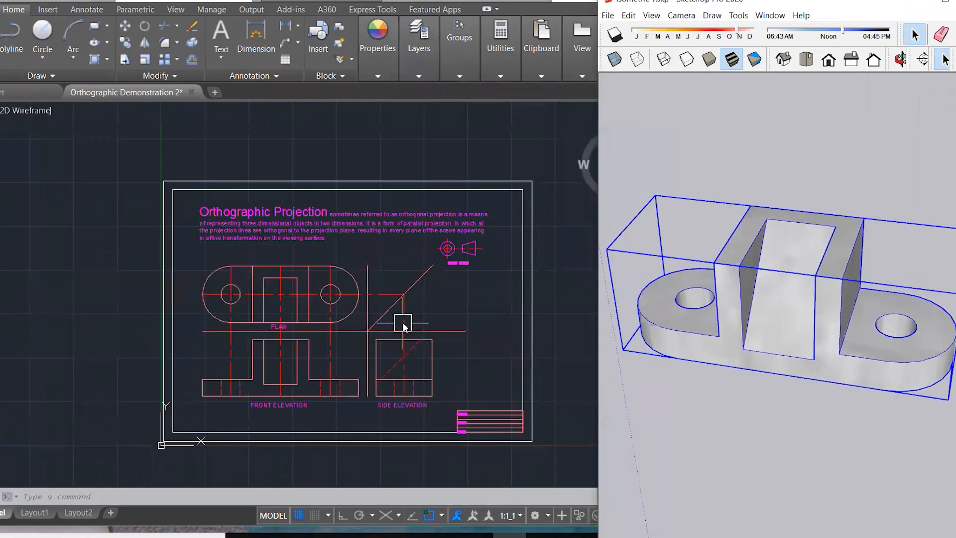
scroll(402, 323, "up", 2)
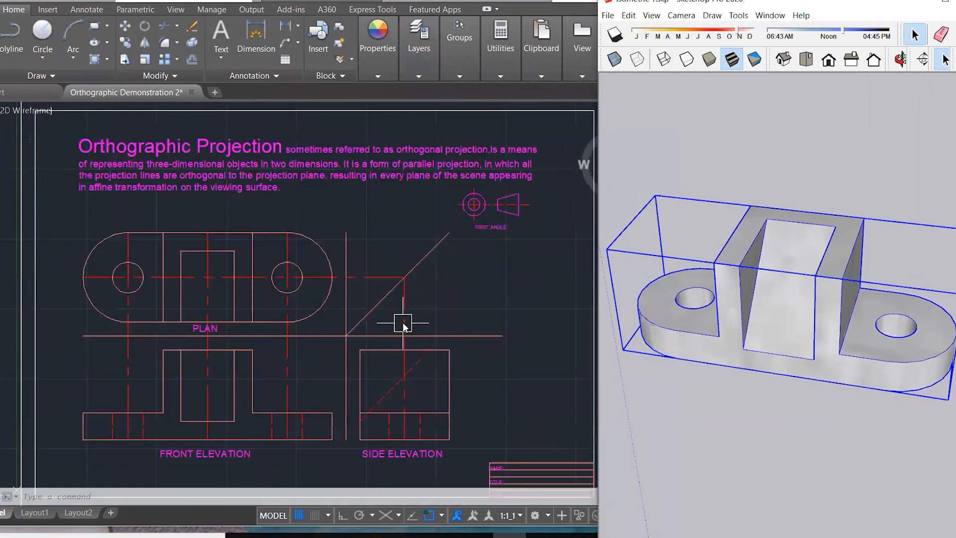
left_click(834, 149)
mouse_move(803, 284)
middle_mouse_down()
mouse_move(822, 199)
mouse_move(855, 186)
middle_mouse_up()
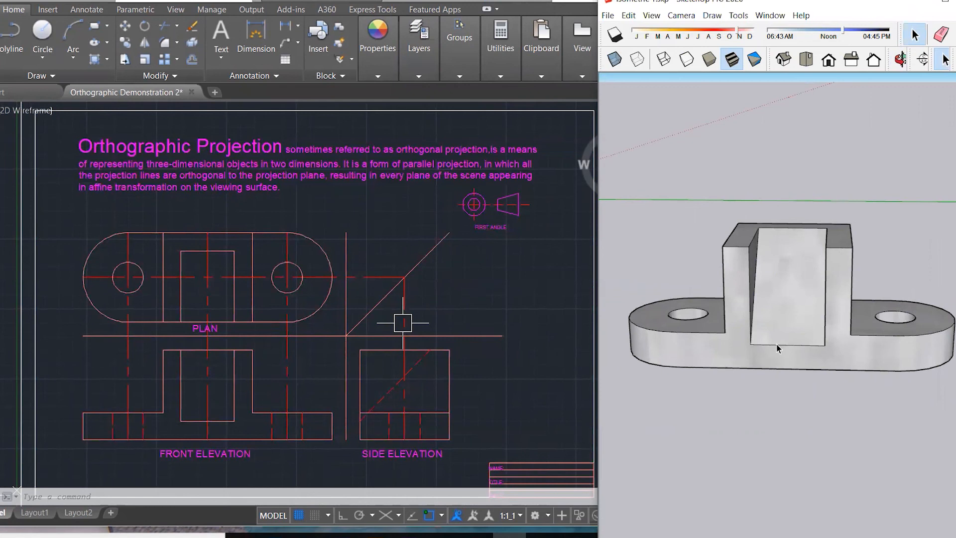
right_click(802, 324)
left_click(695, 416)
left_click(351, 274)
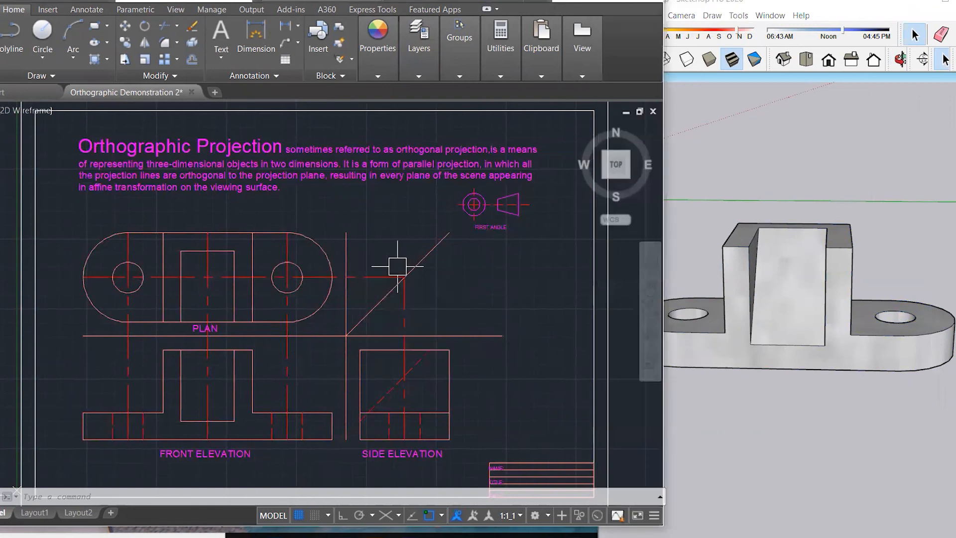
left_click(860, 403)
mouse_move(860, 402)
middle_mouse_down()
mouse_move(754, 419)
mouse_move(692, 413)
middle_mouse_up()
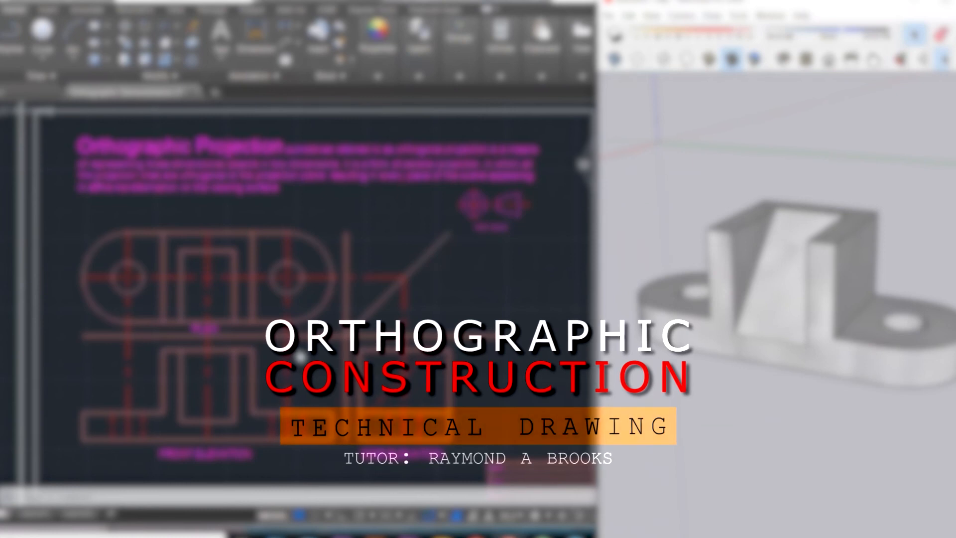